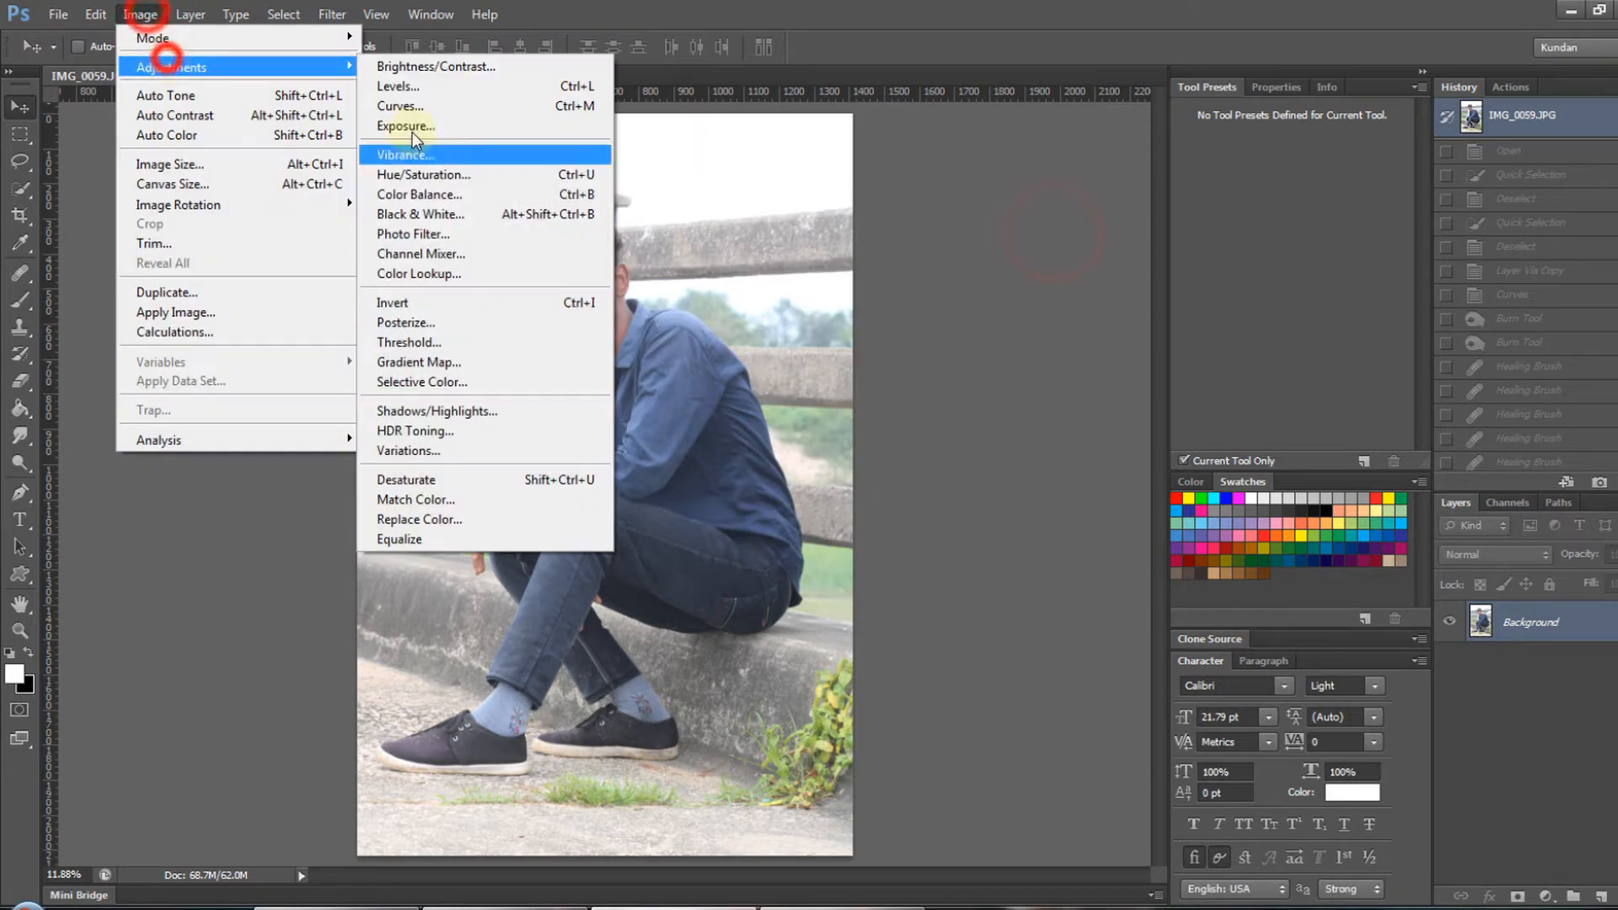
- Try a contrast-boosting S-shaped Curves adjustment directly on the Background photo
{"action": "left_click", "coordinate": [468, 106]}
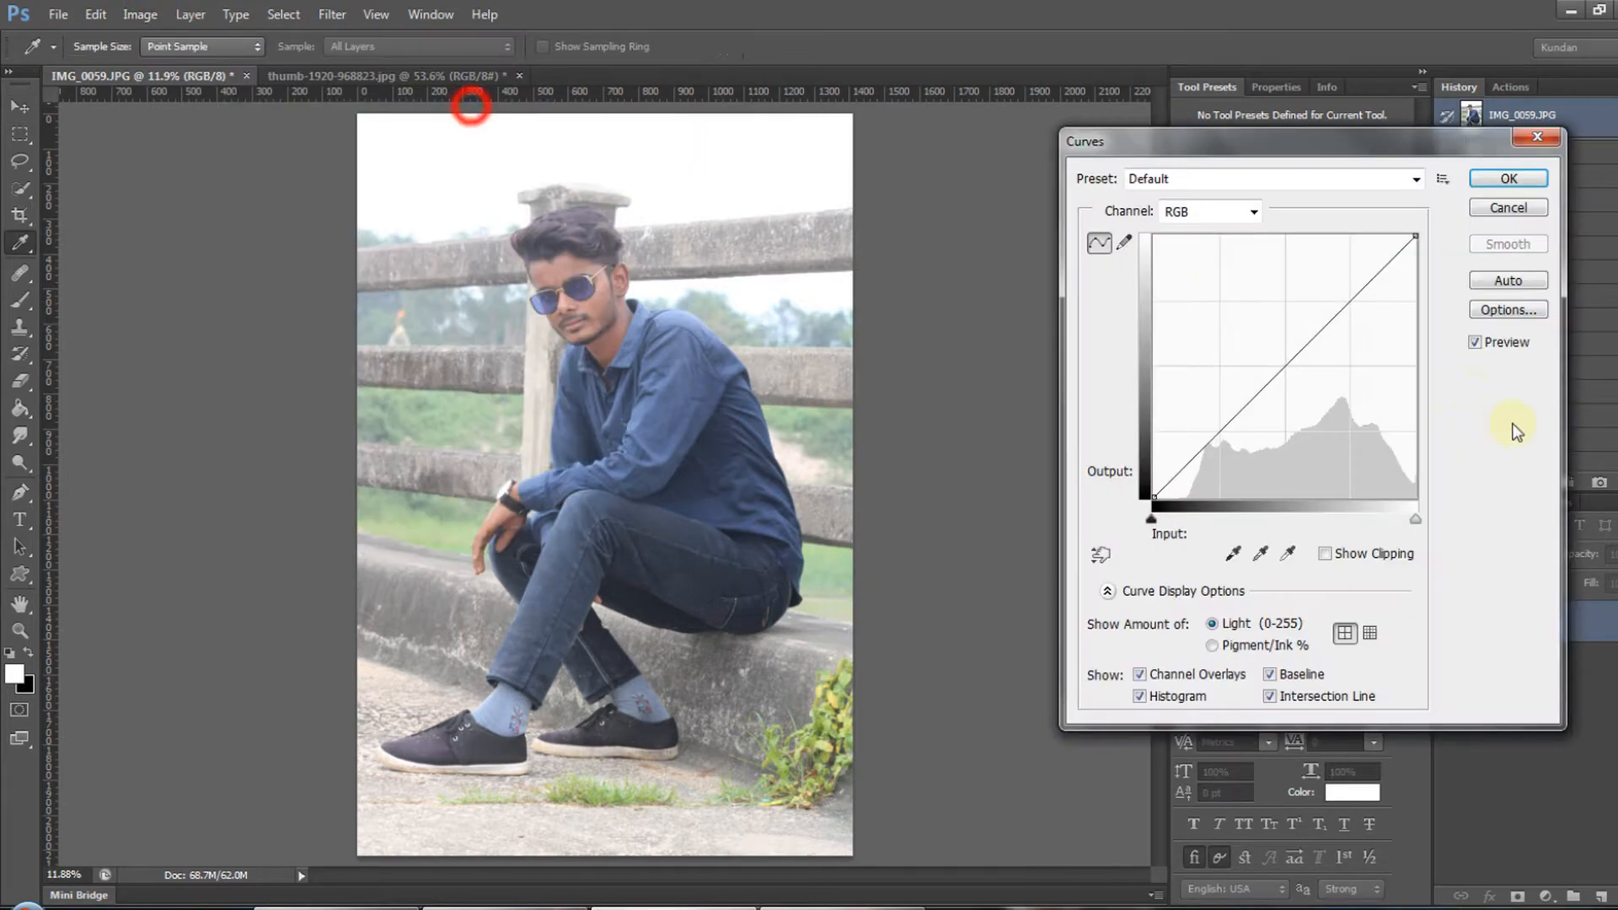
{"action": "left_click_drag", "start_coordinate": [1240, 423], "coordinate": [1241, 440]}
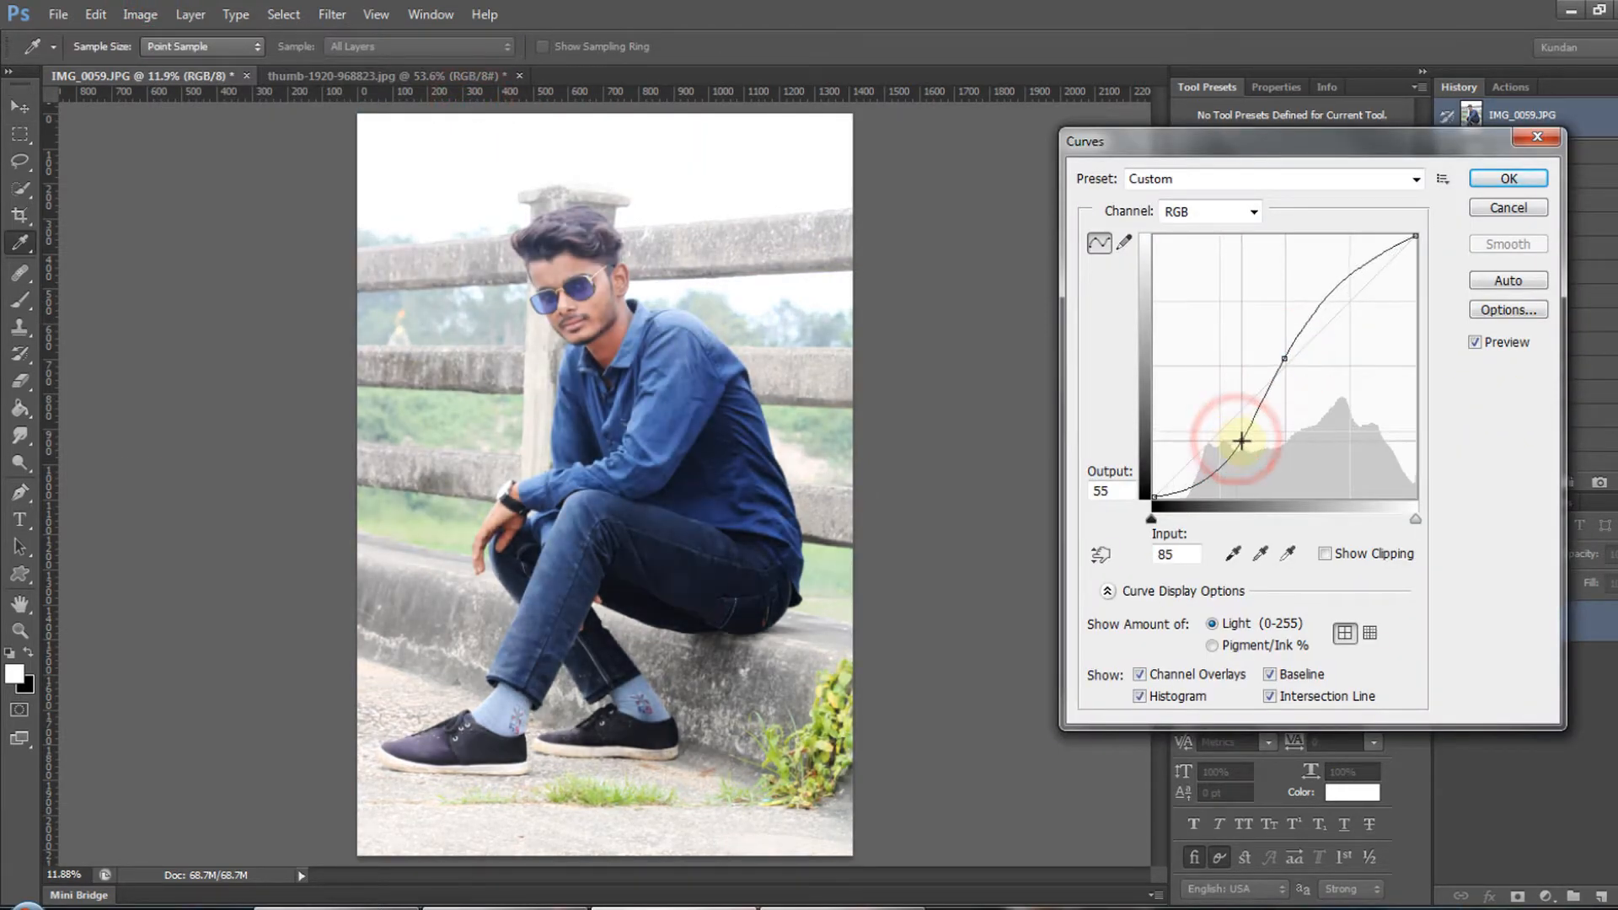
{"action": "key", "text": "Return"}
{"action": "left_click", "coordinate": [691, 536], "text": "ctrl"}
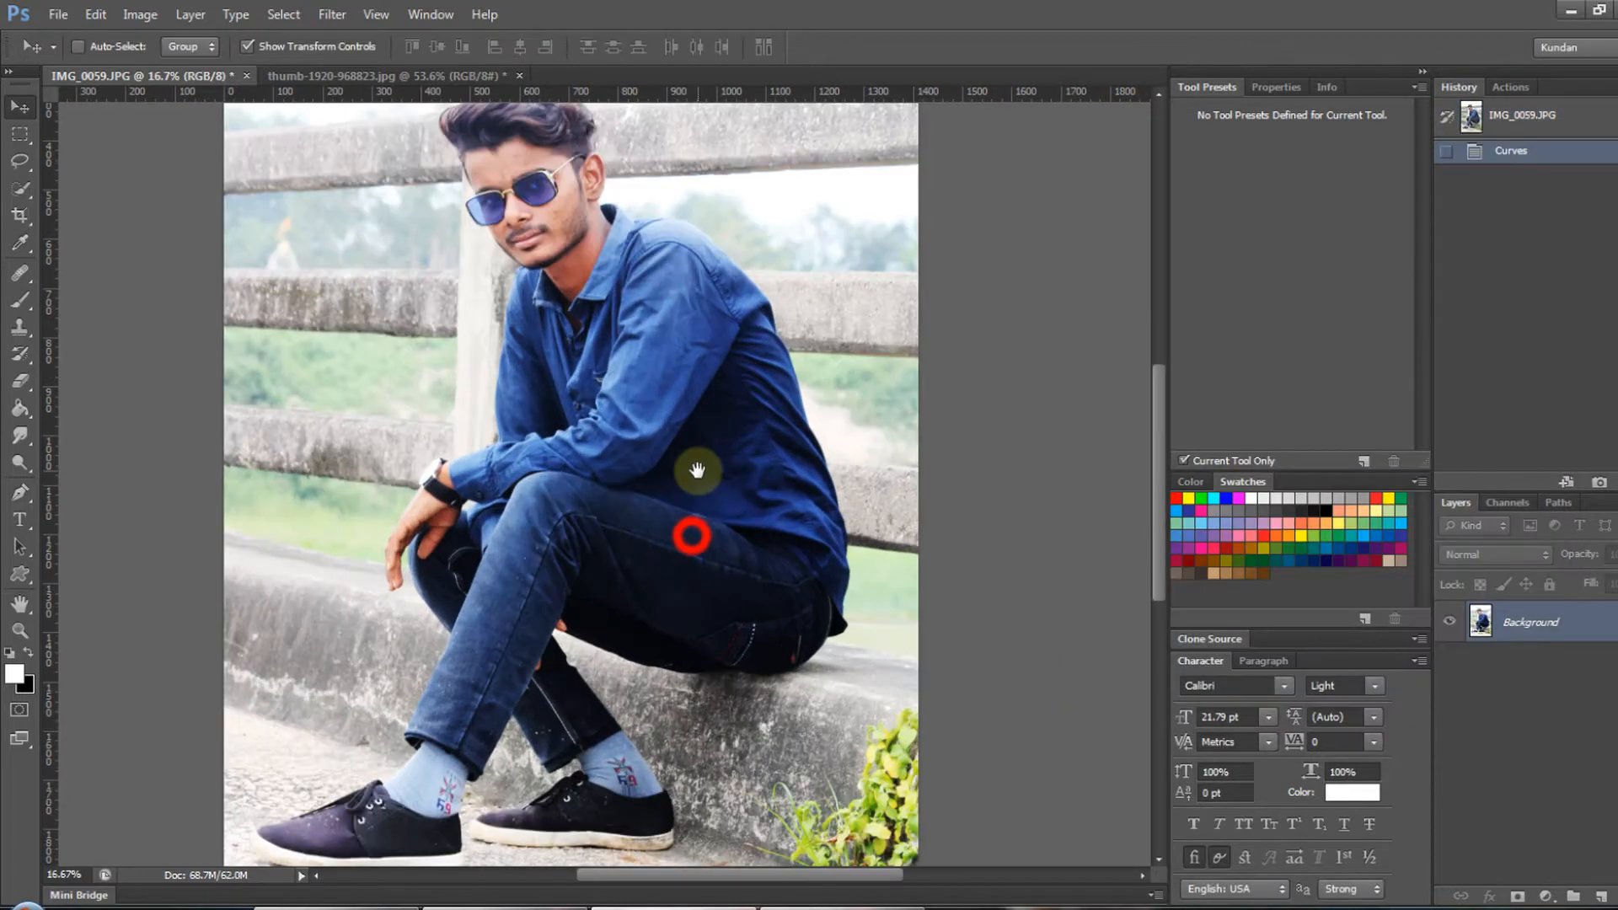
- Try selecting the shirt and jeans with Quick Selection, and revert the photo to its opened state
{"action": "key", "text": "w"}
{"action": "left_click_drag", "start_coordinate": [698, 347], "coordinate": [703, 545]}
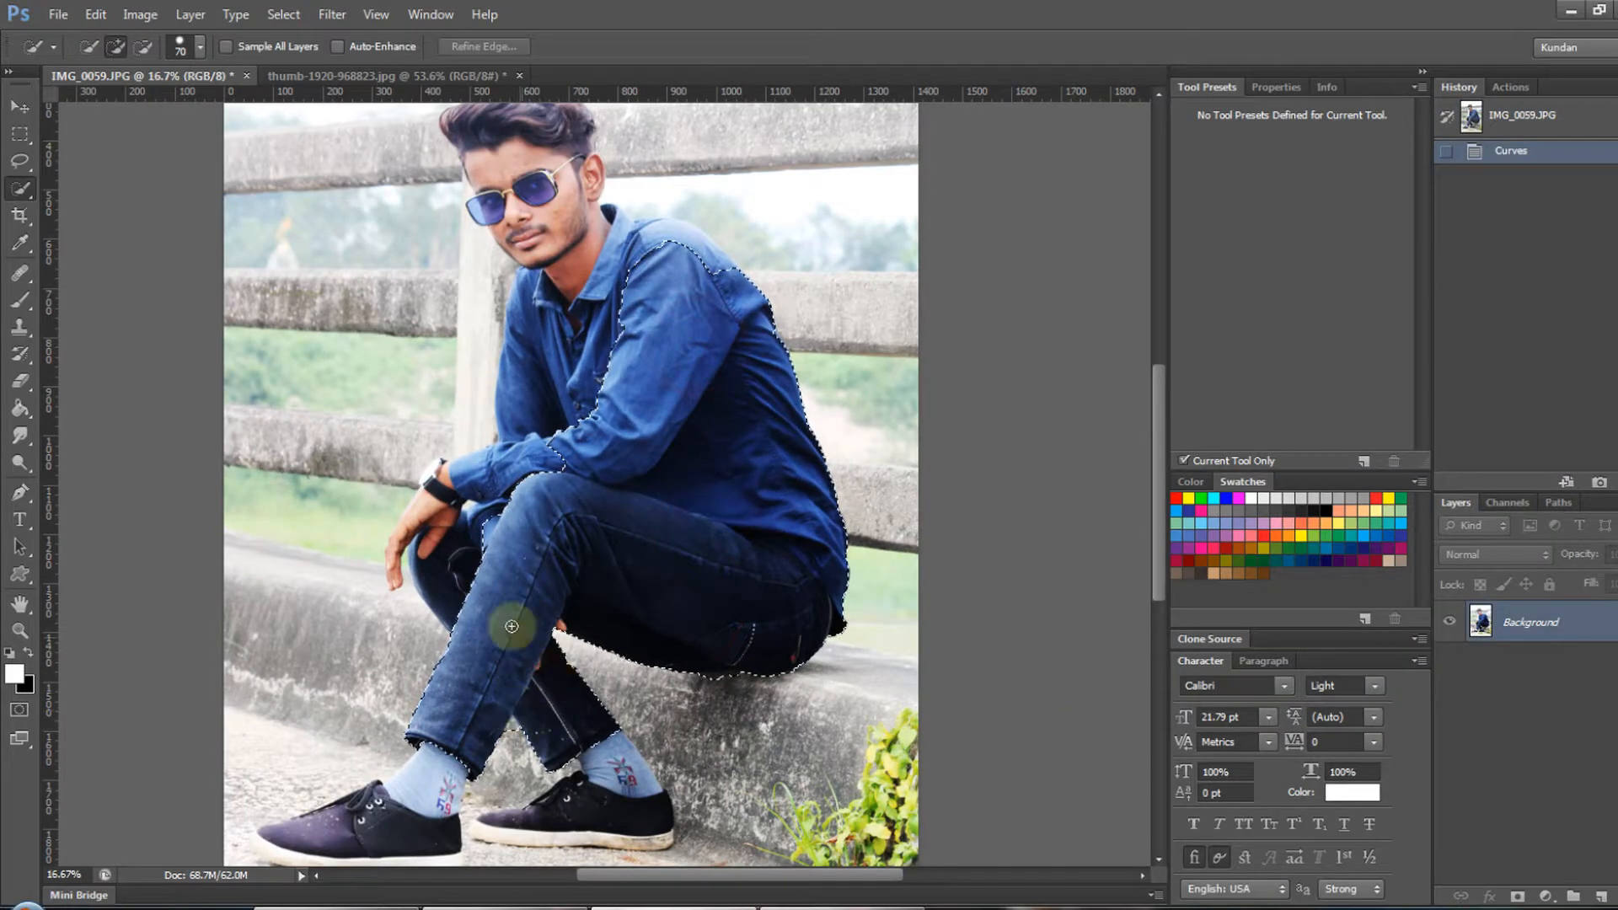
{"action": "left_click_drag", "start_coordinate": [511, 626], "coordinate": [472, 725]}
{"action": "left_click", "coordinate": [1530, 114]}
- Duplicate the Background layer
{"action": "key", "text": "v"}
{"action": "key", "text": "ctrl+j"}
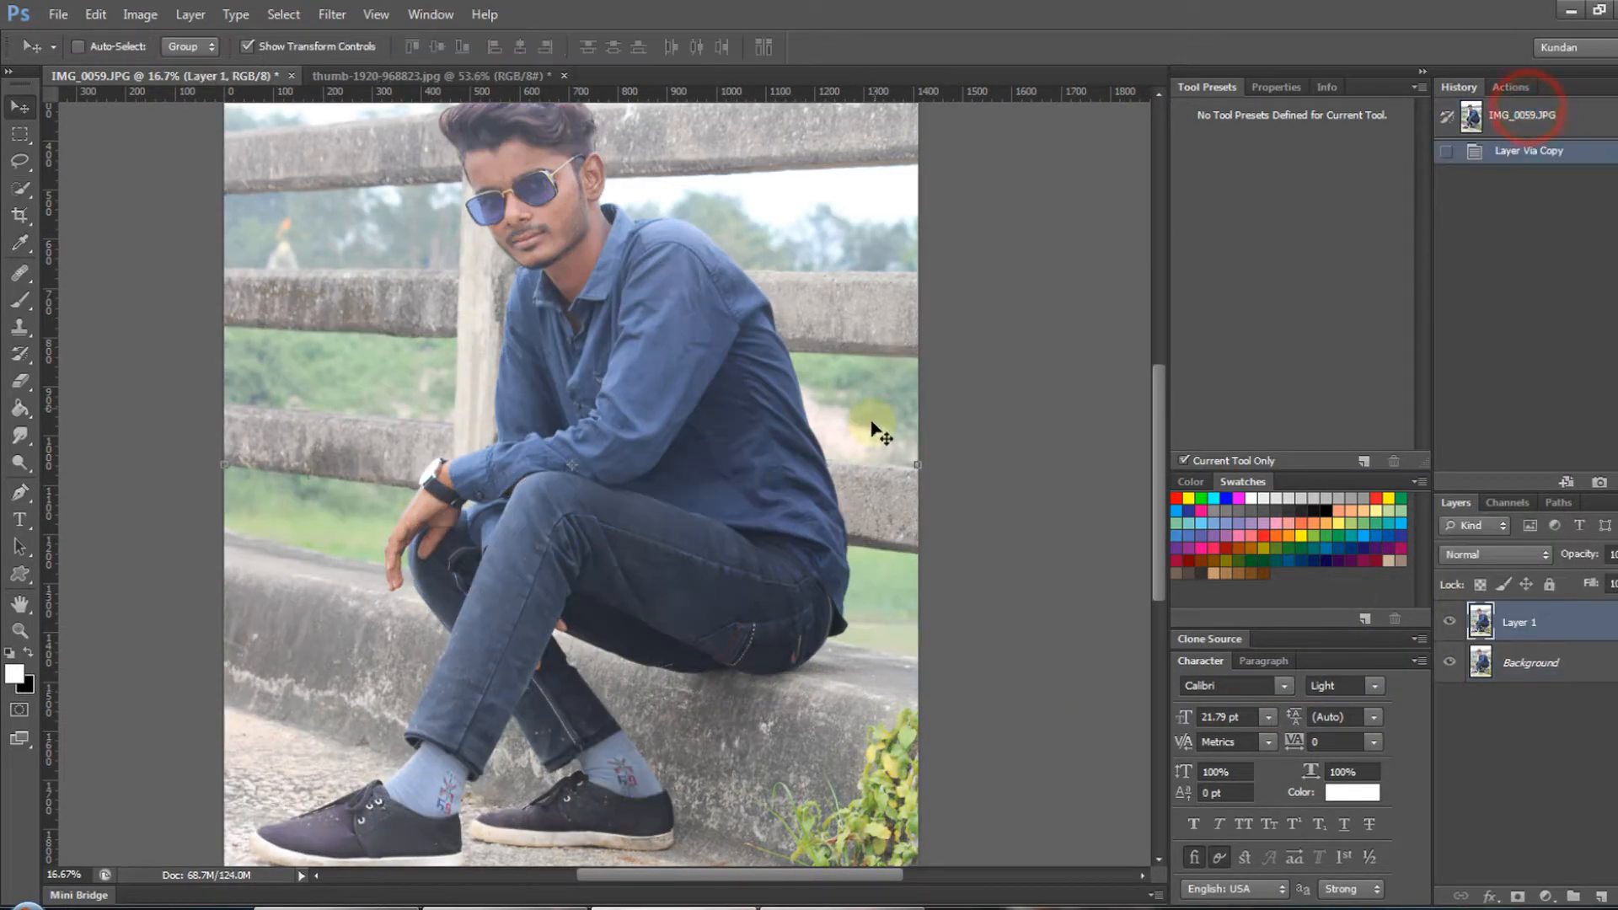
{"action": "key", "text": "ctrl+n"}
{"action": "key", "text": "Escape"}
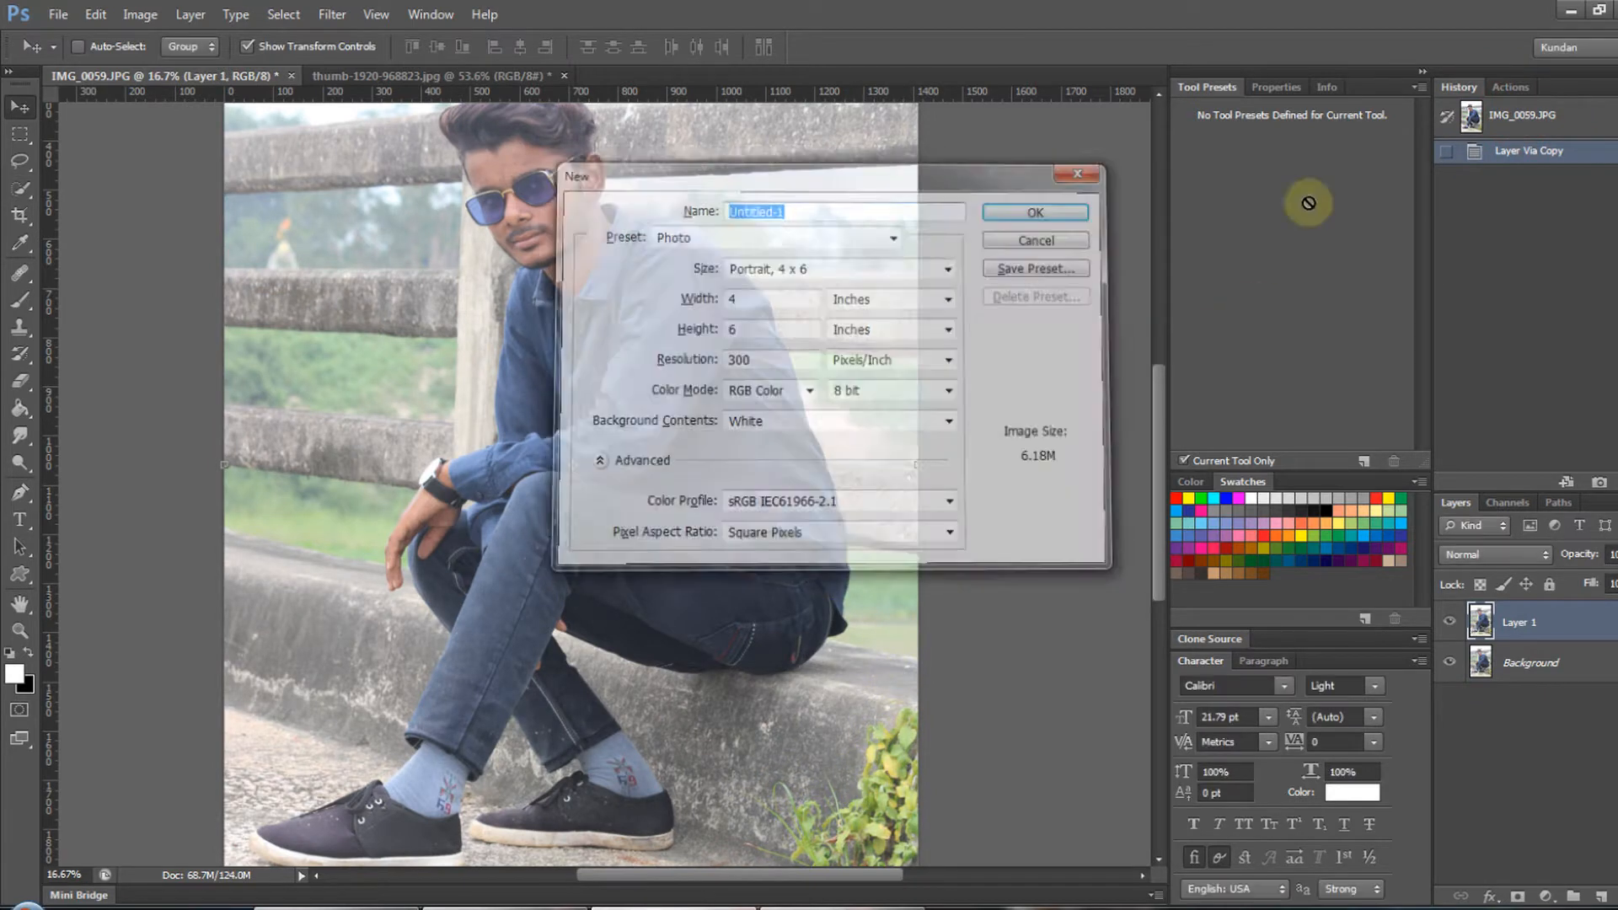
- Add a Curves adjustment layer that raises the midtones and moves the shadow point to input 67, output 0
{"action": "left_click", "coordinate": [1545, 895]}
{"action": "left_click", "coordinate": [1506, 568]}
{"action": "left_click_drag", "start_coordinate": [1309, 287], "coordinate": [1309, 277]}
{"action": "left_click_drag", "start_coordinate": [1226, 381], "coordinate": [1271, 385]}
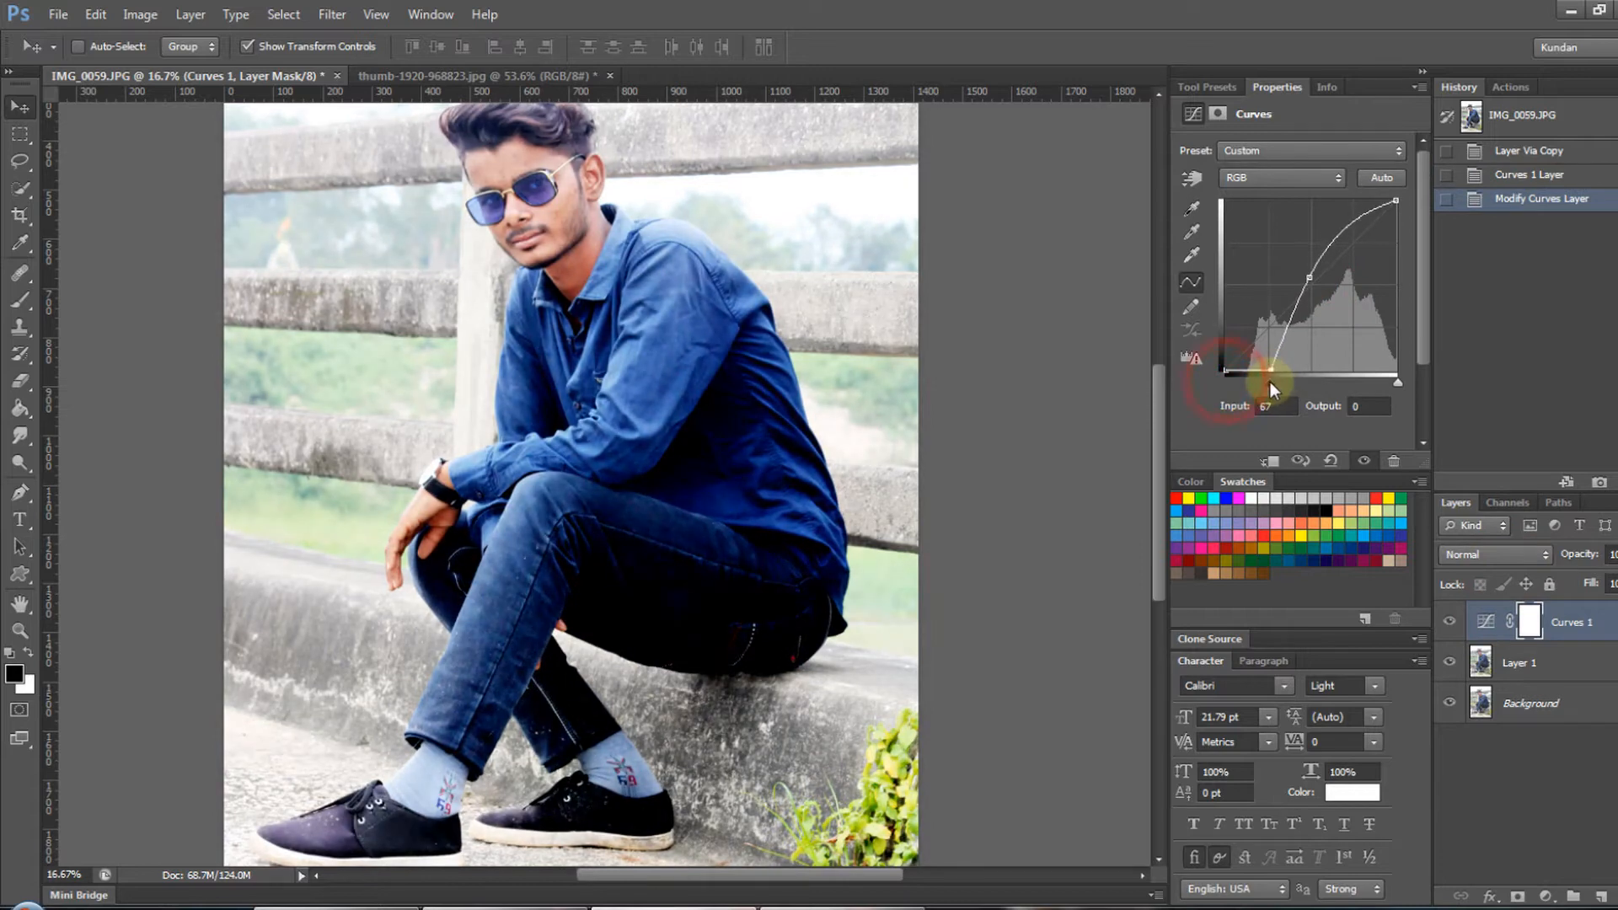
- Select Layer 1, switch to the Burn tool and try a darkening stroke across the man's hair
{"action": "left_click", "coordinate": [603, 221], "text": "ctrl"}
{"action": "left_click", "coordinate": [603, 220], "text": "ctrl"}
{"action": "left_click_drag", "start_coordinate": [603, 220], "coordinate": [680, 483]}
{"action": "left_click", "coordinate": [493, 305], "text": "ctrl"}
{"action": "left_click_drag", "start_coordinate": [535, 309], "coordinate": [547, 390]}
{"action": "left_click", "coordinate": [1500, 662]}
{"action": "key", "text": "o"}
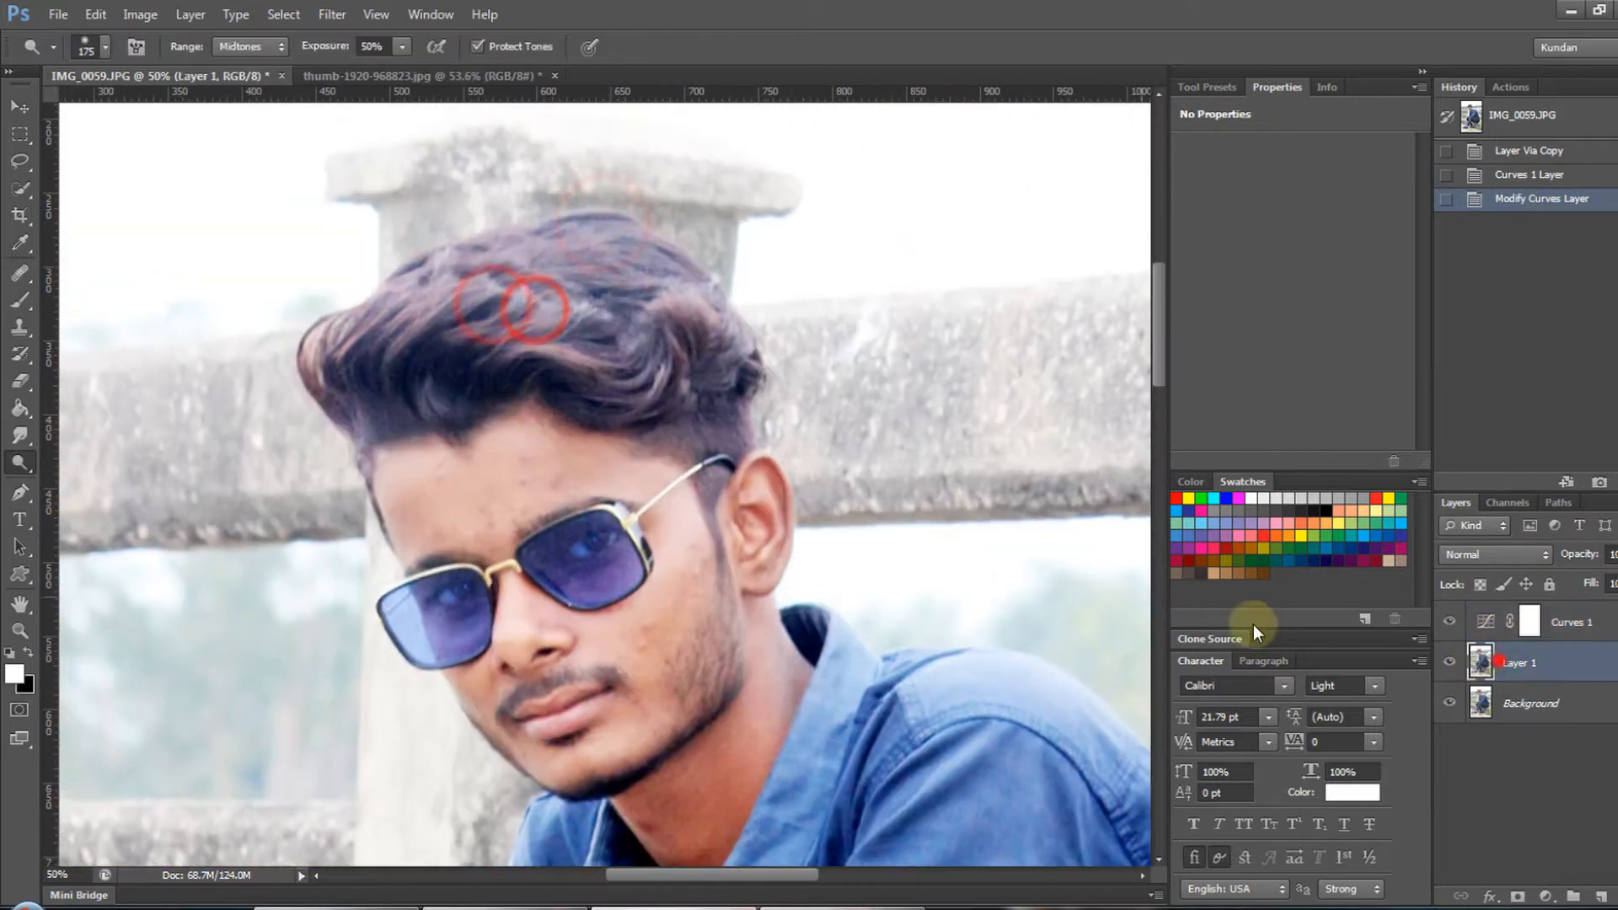
{"action": "right_click", "coordinate": [21, 463]}
{"action": "left_click", "coordinate": [58, 459]}
{"action": "right_click", "coordinate": [21, 462]}
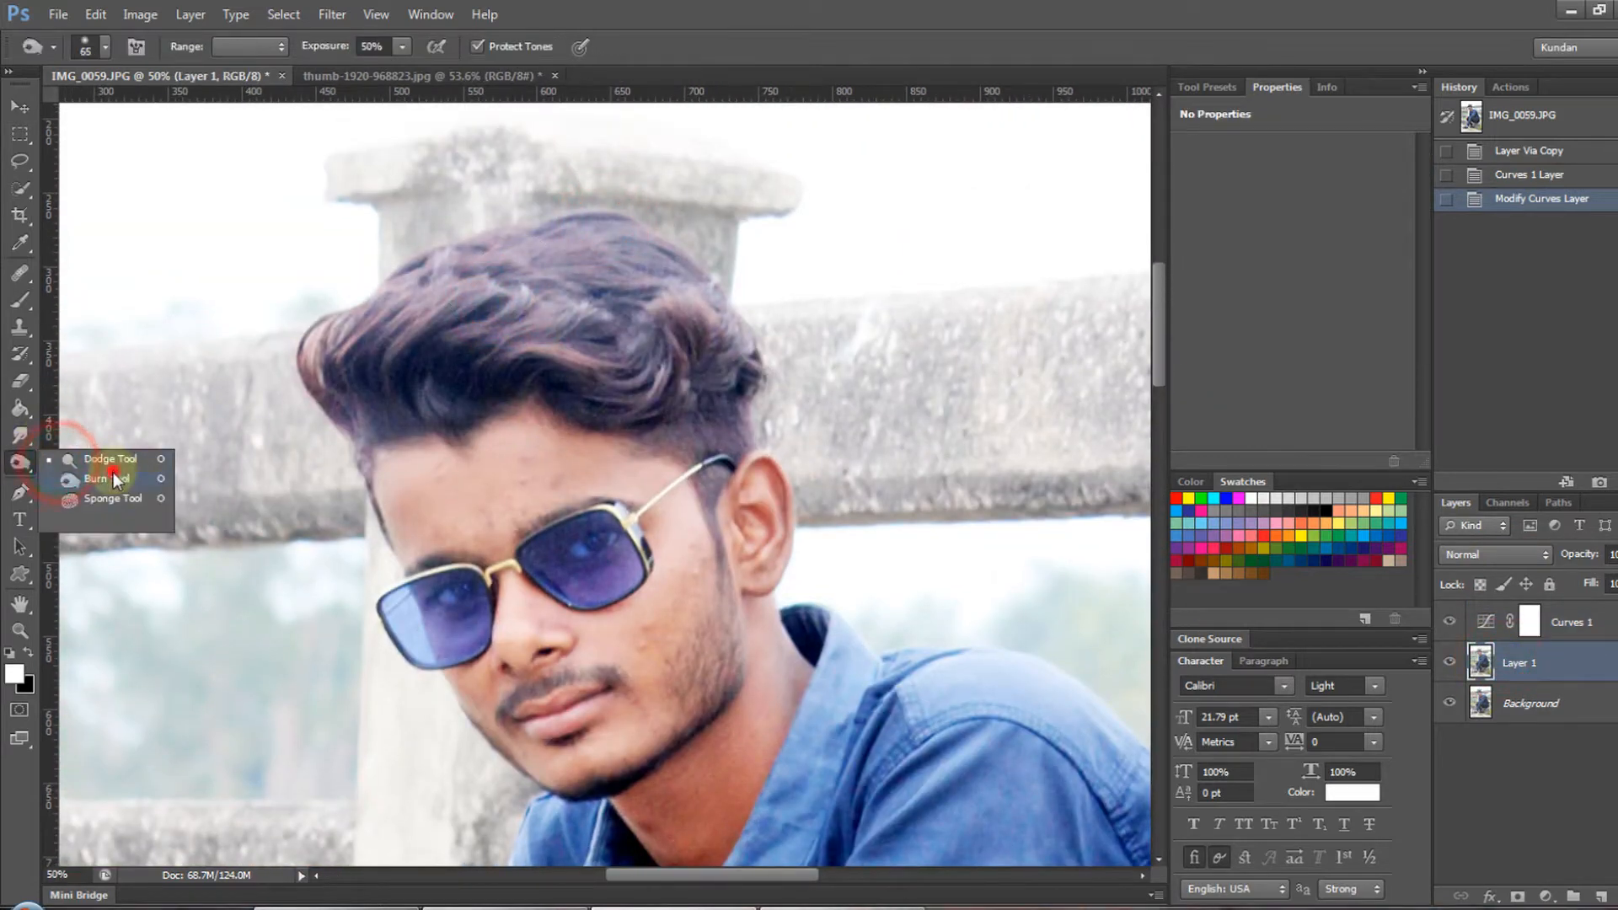
{"action": "left_click", "coordinate": [112, 472]}
{"action": "mouse_move", "coordinate": [619, 221]}
{"action": "left_mouse_down"}
{"action": "mouse_move", "coordinate": [668, 267]}
{"action": "mouse_move", "coordinate": [510, 252]}
{"action": "left_mouse_up"}
{"action": "key", "text": "ctrl+z"}
- Enlarge the burn brush to 500 and darken the hair along its top and sides
{"action": "right_click", "coordinate": [662, 253]}
{"action": "left_click", "coordinate": [665, 225]}
{"action": "left_click", "coordinate": [665, 225]}
{"action": "key", "text": "]"}
{"action": "key", "text": "]"}
{"action": "key", "text": "]"}
{"action": "key", "text": "]"}
{"action": "key", "text": "]"}
{"action": "mouse_move", "coordinate": [614, 225]}
{"action": "left_mouse_down"}
{"action": "mouse_move", "coordinate": [638, 267]}
{"action": "mouse_move", "coordinate": [320, 316]}
{"action": "left_mouse_up"}
{"action": "left_click_drag", "start_coordinate": [314, 307], "coordinate": [734, 316]}
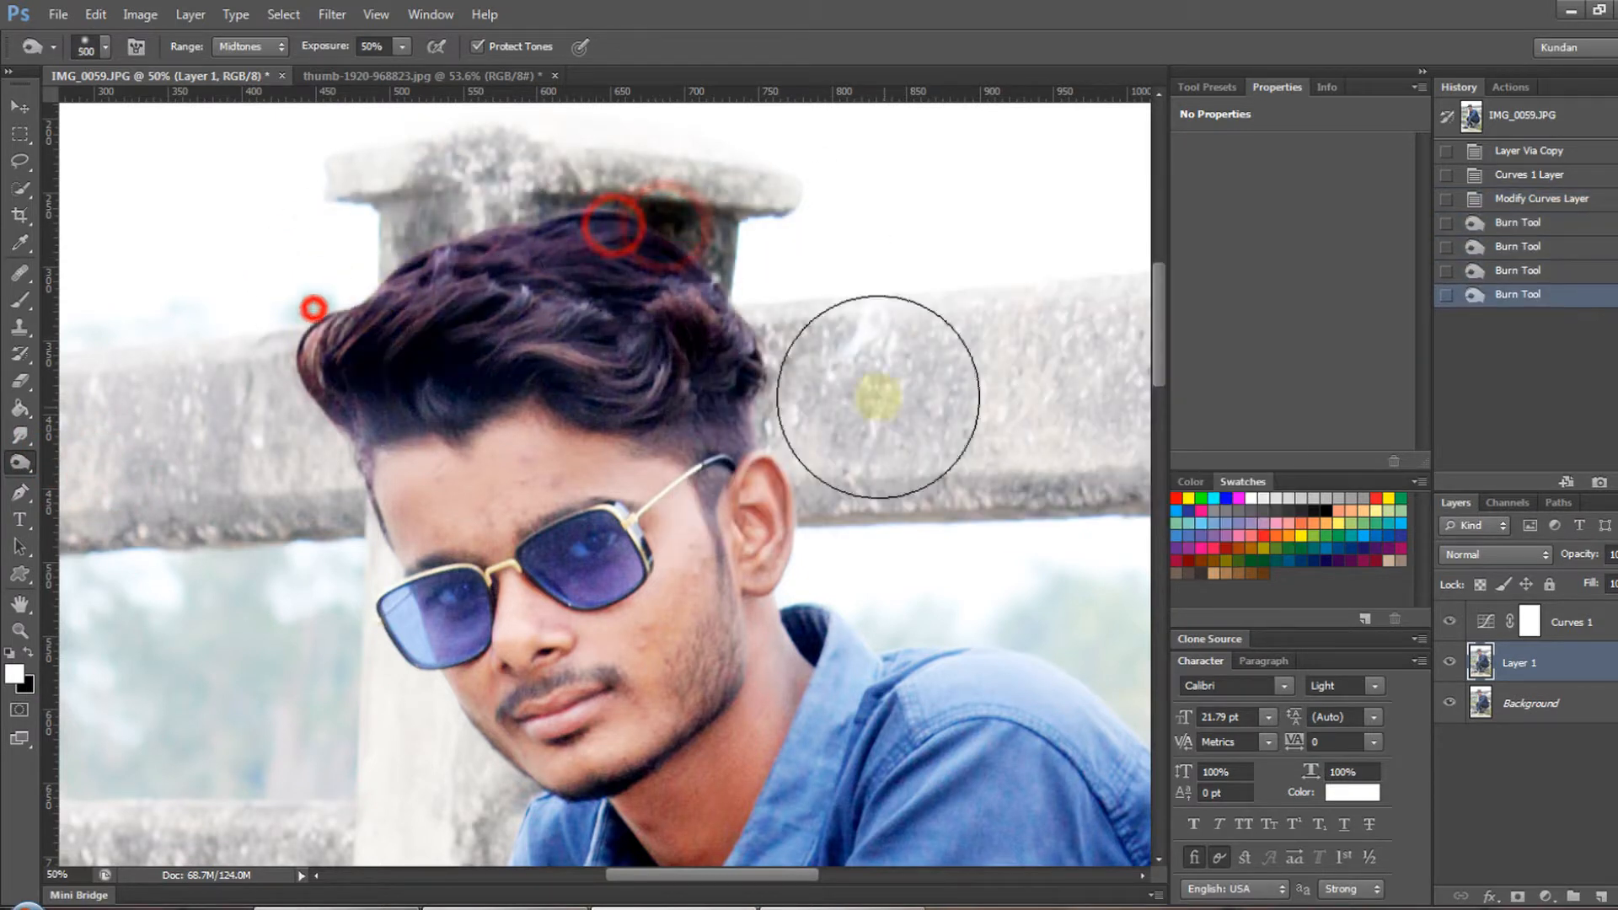
- Undo the last burn stroke and darken the hair's top and ear side with a size 300 burn brush
{"action": "key", "text": "ctrl+z"}
{"action": "key", "text": "["}
{"action": "key", "text": "["}
{"action": "mouse_move", "coordinate": [613, 224]}
{"action": "left_mouse_down"}
{"action": "mouse_move", "coordinate": [444, 260]}
{"action": "mouse_move", "coordinate": [423, 365]}
{"action": "left_mouse_up"}
{"action": "left_click_drag", "start_coordinate": [733, 332], "coordinate": [751, 384]}
{"action": "left_click", "coordinate": [762, 382]}
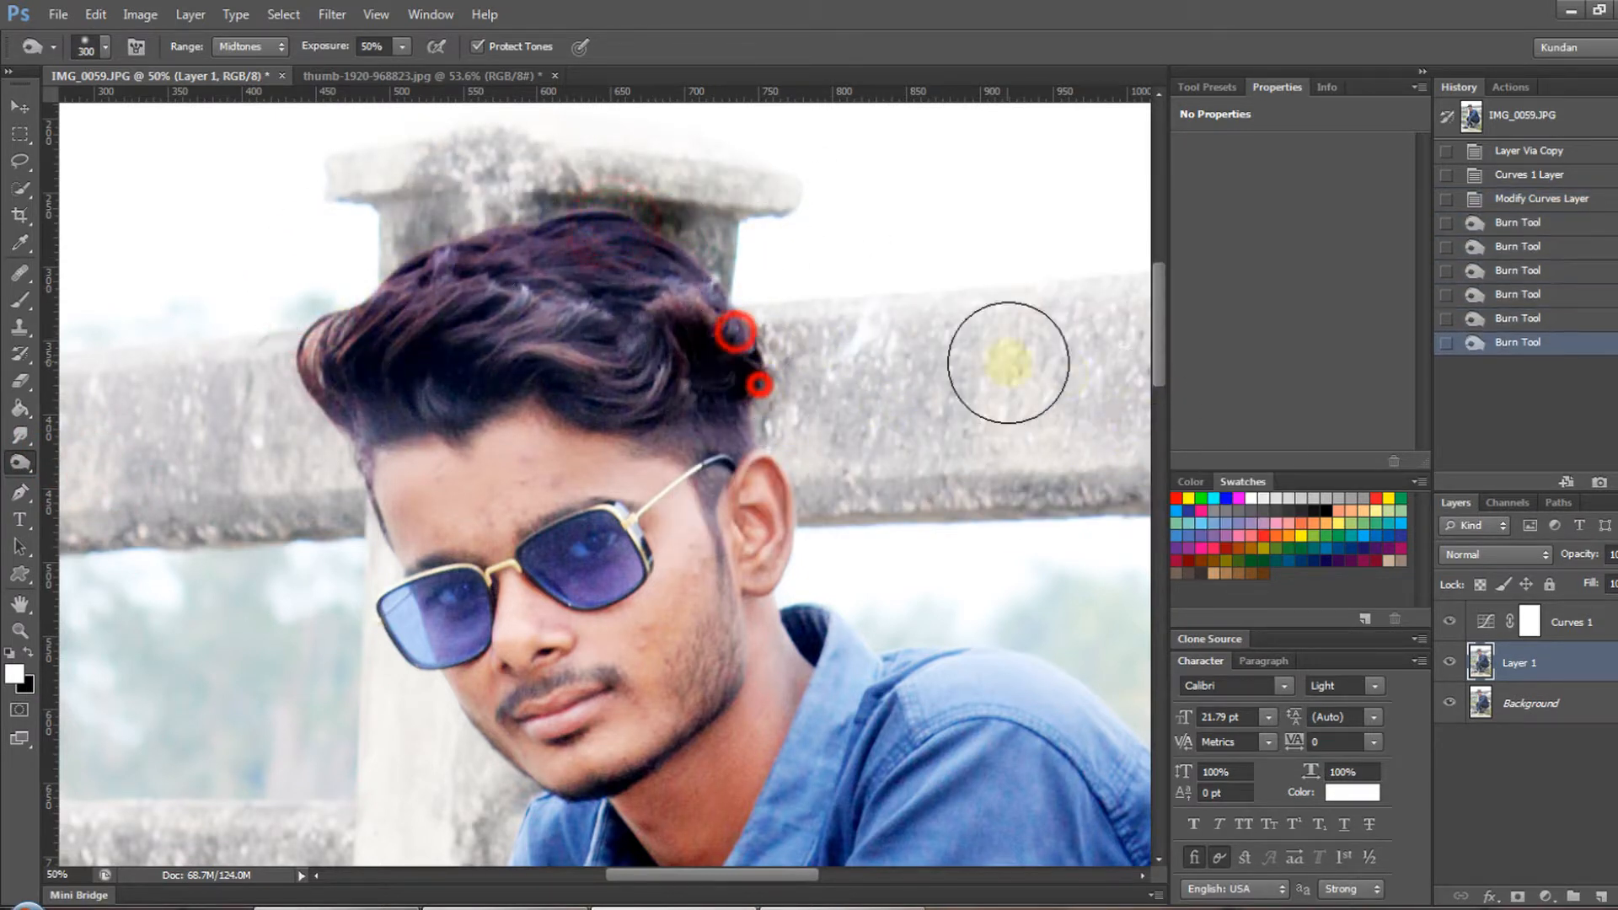
- Remove the blemishes on the cheek below the sunglasses with a size 20 Healing Brush
{"action": "key", "text": "ctrl+minus"}
{"action": "key", "text": "ctrl+minus"}
{"action": "left_click_drag", "start_coordinate": [617, 563], "coordinate": [701, 566]}
{"action": "left_click_drag", "start_coordinate": [701, 566], "coordinate": [766, 528]}
{"action": "key", "text": "j"}
{"action": "left_click", "coordinate": [806, 444], "text": "alt"}
{"action": "left_click", "coordinate": [773, 469]}
{"action": "left_click", "coordinate": [786, 481]}
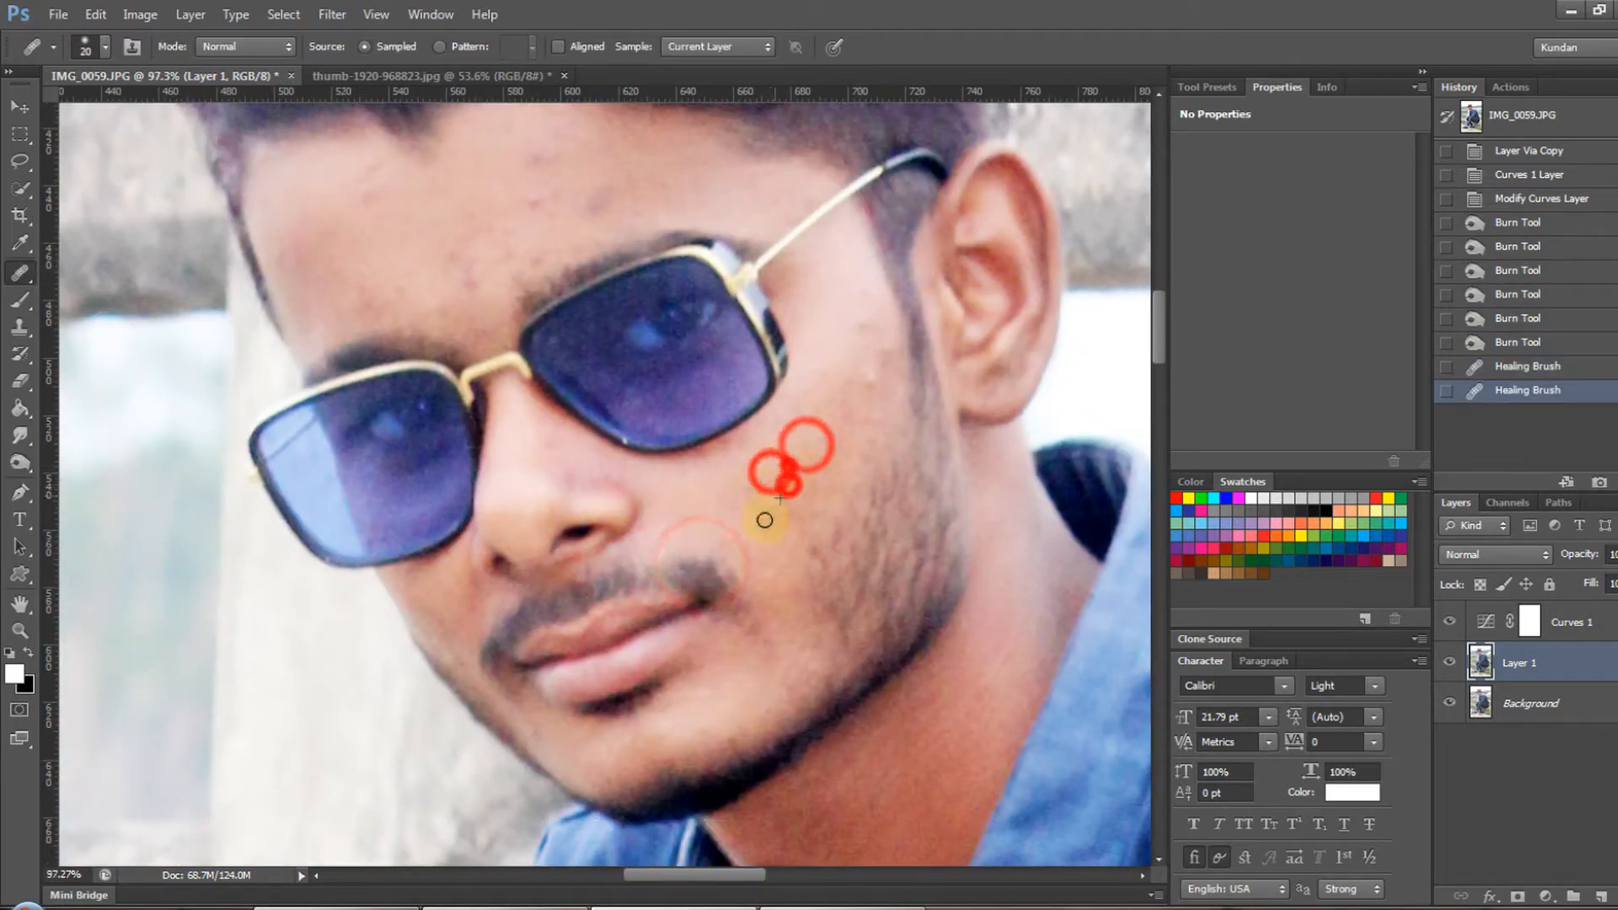
{"action": "left_click", "coordinate": [764, 520]}
{"action": "left_click", "coordinate": [779, 507]}
- Heal the spots on the upper cheek between the sunglasses and the ear
{"action": "left_click", "coordinate": [874, 371]}
{"action": "left_click", "coordinate": [860, 325]}
{"action": "left_click", "coordinate": [890, 347]}
{"action": "left_click", "coordinate": [847, 397]}
- Heal the blemishes in the middle of the forehead and above the eyebrows
{"action": "left_click", "coordinate": [513, 166]}
{"action": "left_click", "coordinate": [523, 199]}
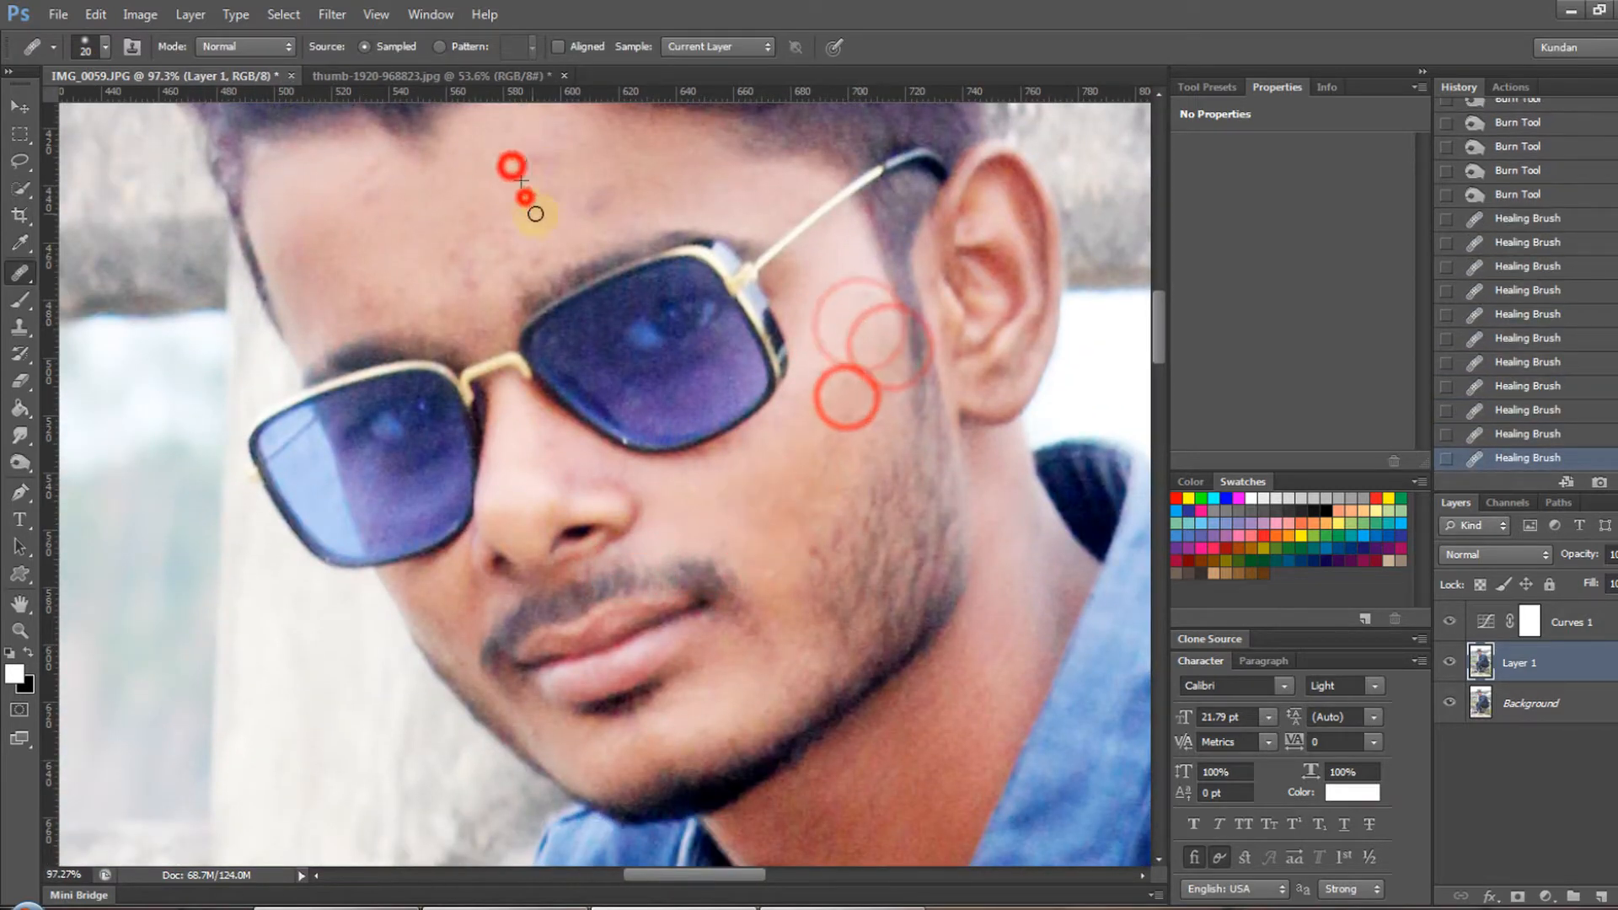
{"action": "left_click", "coordinate": [538, 163]}
{"action": "left_click", "coordinate": [543, 168]}
{"action": "left_click", "coordinate": [607, 187]}
{"action": "left_click", "coordinate": [597, 195]}
{"action": "left_click", "coordinate": [500, 223]}
{"action": "left_click", "coordinate": [453, 254]}
{"action": "left_click", "coordinate": [545, 242]}
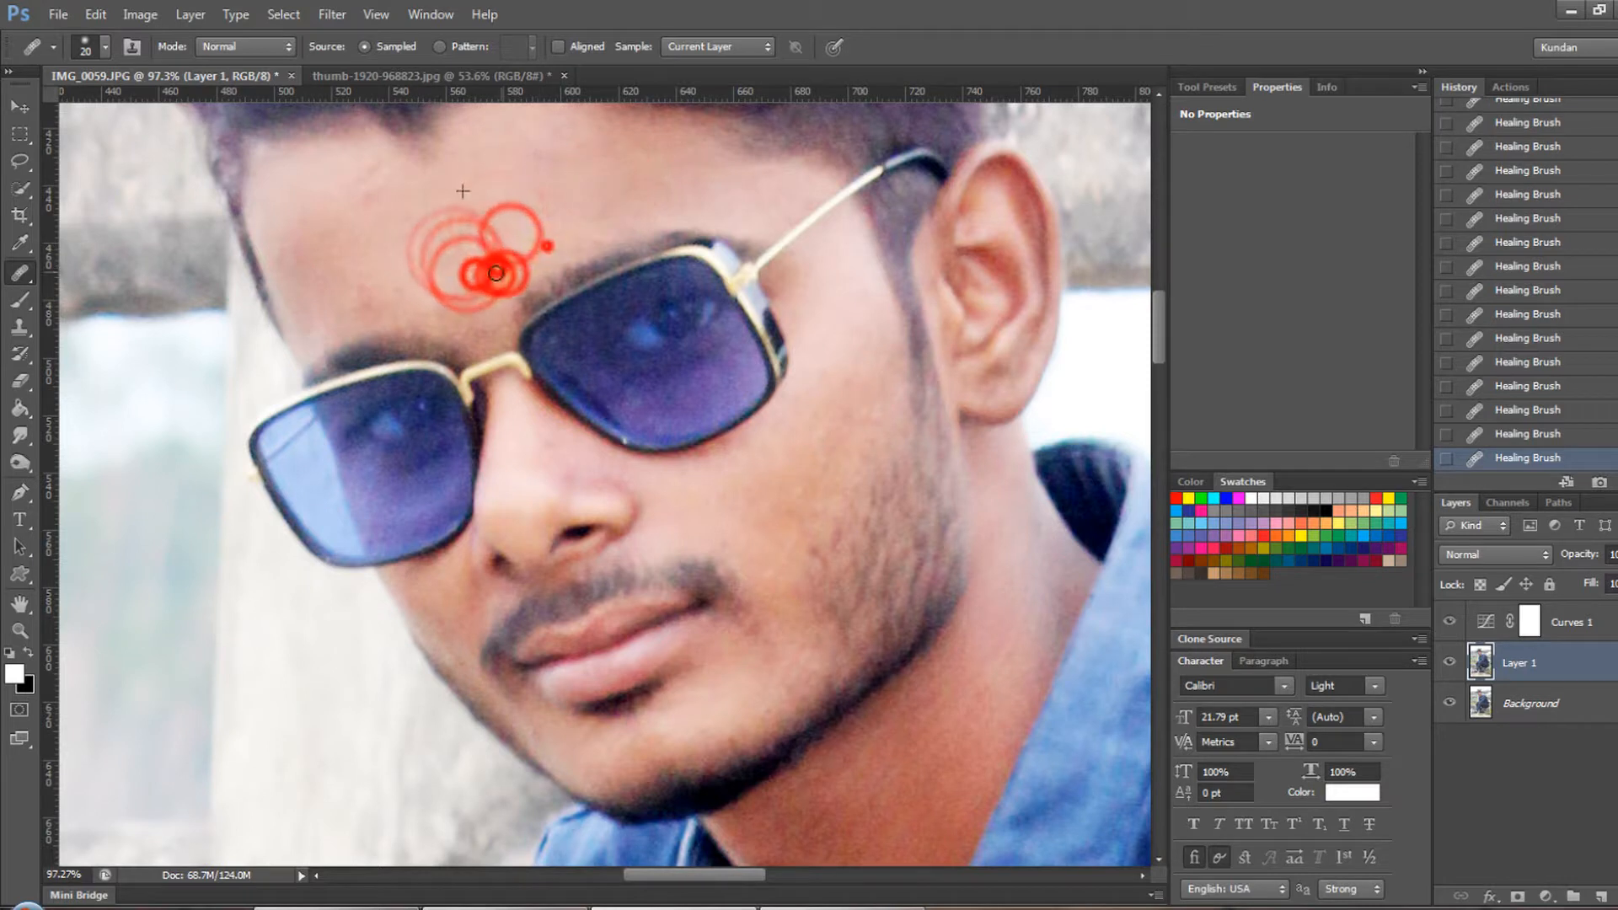
- Heal the remaining forehead spots above the bridge of the sunglasses and toward the outer temple
{"action": "left_click", "coordinate": [464, 289]}
{"action": "left_click", "coordinate": [338, 298]}
{"action": "left_click", "coordinate": [366, 303]}
{"action": "left_click", "coordinate": [295, 262]}
{"action": "left_click", "coordinate": [348, 218]}
{"action": "left_click", "coordinate": [360, 208]}
{"action": "left_click", "coordinate": [373, 183]}
- Heal the remaining marks on the cheek beside the moustache and around the beard's edge
{"action": "left_click", "coordinate": [722, 499]}
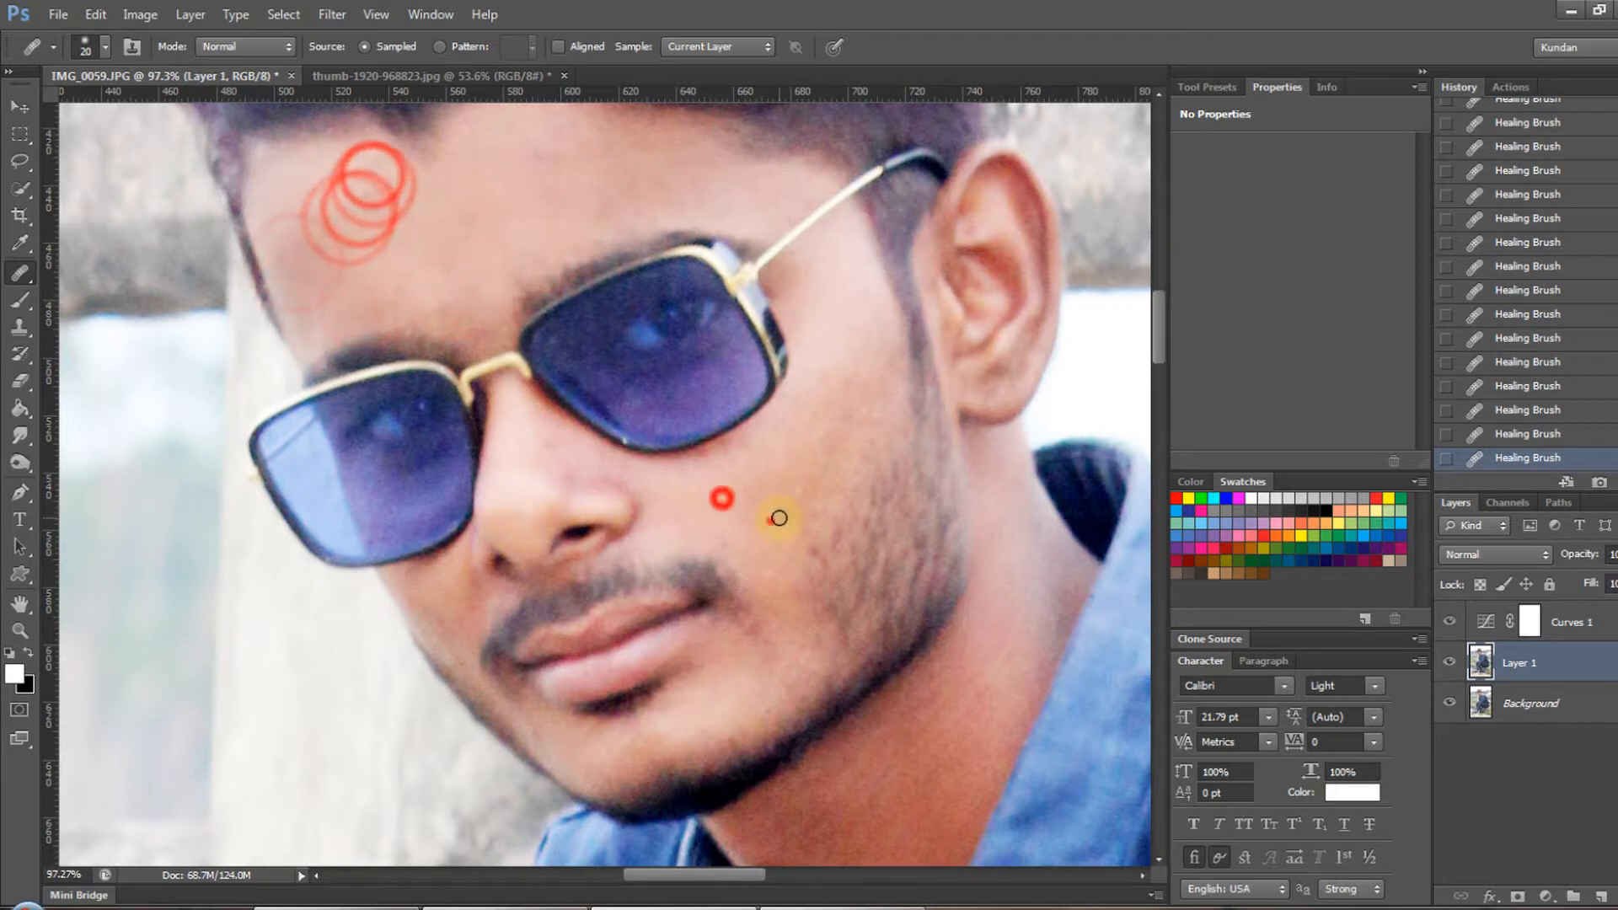
{"action": "left_click", "coordinate": [772, 520]}
{"action": "left_click", "coordinate": [795, 529]}
{"action": "left_click", "coordinate": [820, 550]}
{"action": "left_click", "coordinate": [813, 560]}
{"action": "left_click", "coordinate": [1527, 907]}
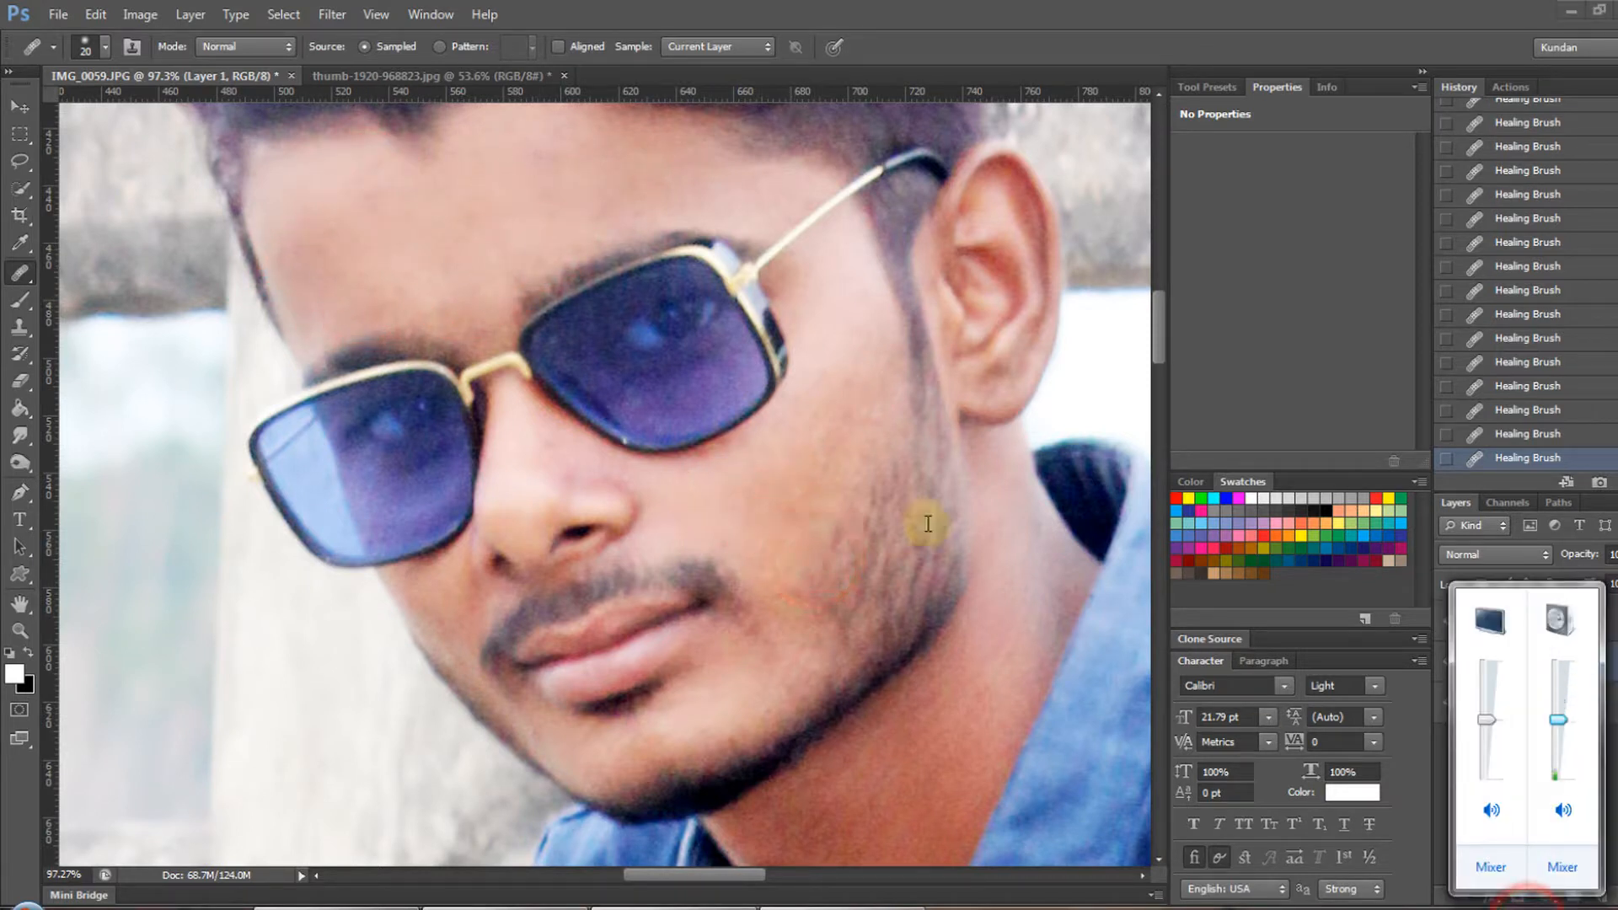
{"action": "left_click", "coordinate": [779, 513]}
{"action": "left_click", "coordinate": [775, 661]}
{"action": "left_click", "coordinate": [812, 503]}
{"action": "left_click", "coordinate": [783, 517]}
- Heal the blemishes on the neck between the chin and the shirt collar
{"action": "scroll", "coordinate": [771, 506], "scroll_direction": "down", "scroll_amount": 4}
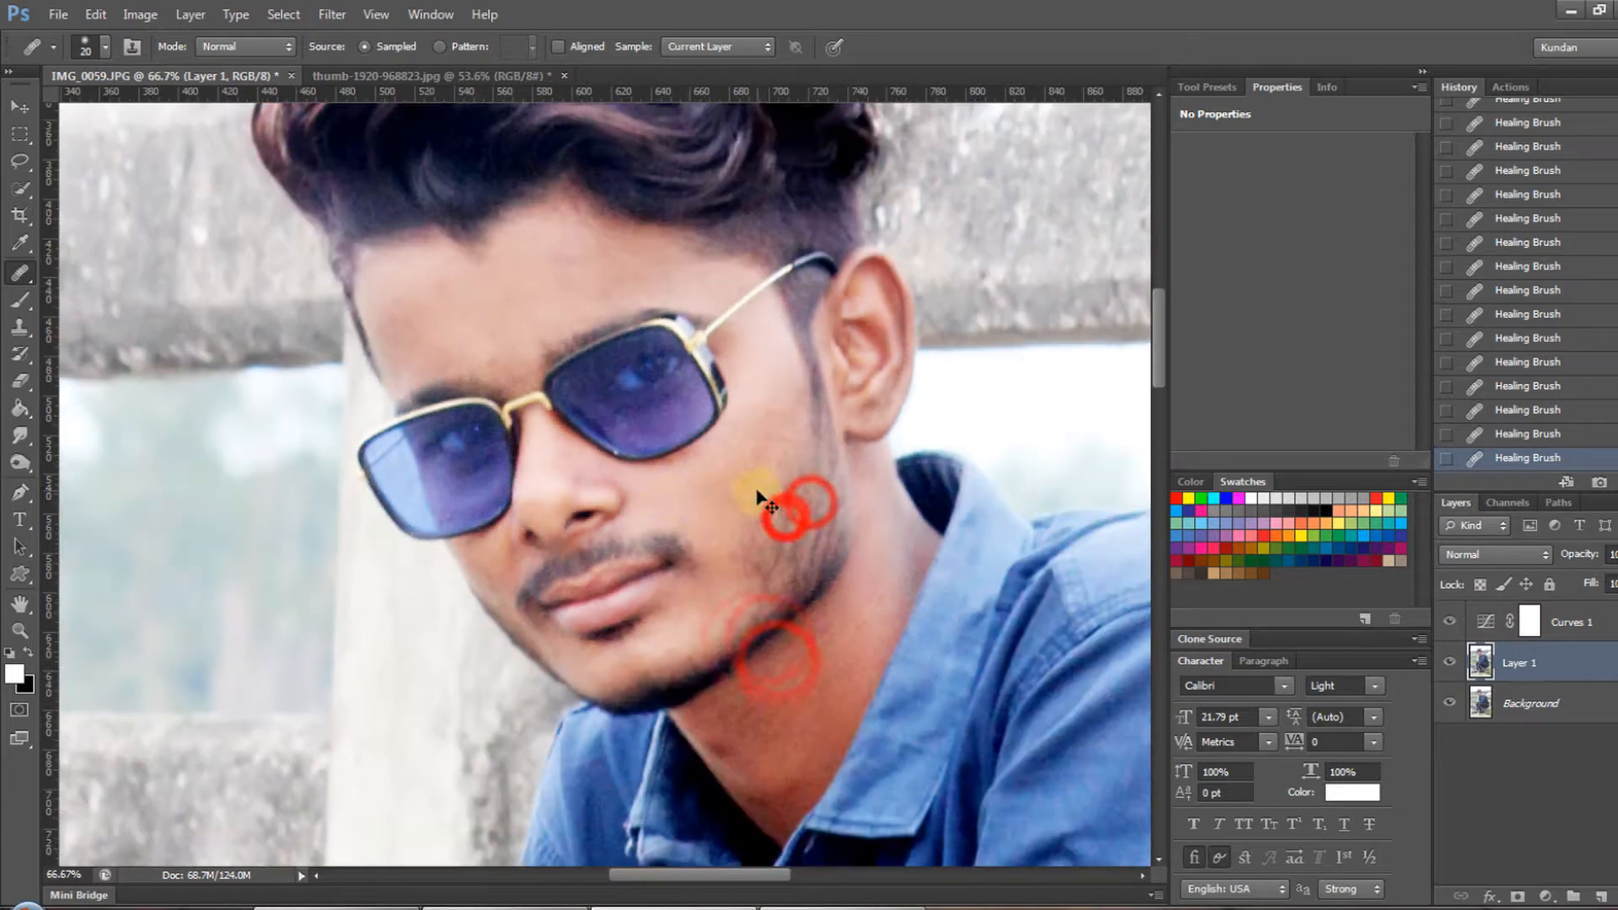
{"action": "left_click_drag", "start_coordinate": [777, 611], "coordinate": [715, 513]}
{"action": "scroll", "coordinate": [681, 657], "scroll_direction": "up", "scroll_amount": 10}
{"action": "left_click", "coordinate": [681, 657]}
{"action": "left_click", "coordinate": [696, 595]}
{"action": "left_click", "coordinate": [711, 643]}
{"action": "left_click", "coordinate": [665, 705]}
- Save the retouched document as IMG_0059.psd
{"action": "scroll", "coordinate": [758, 650], "scroll_direction": "down", "scroll_amount": 10}
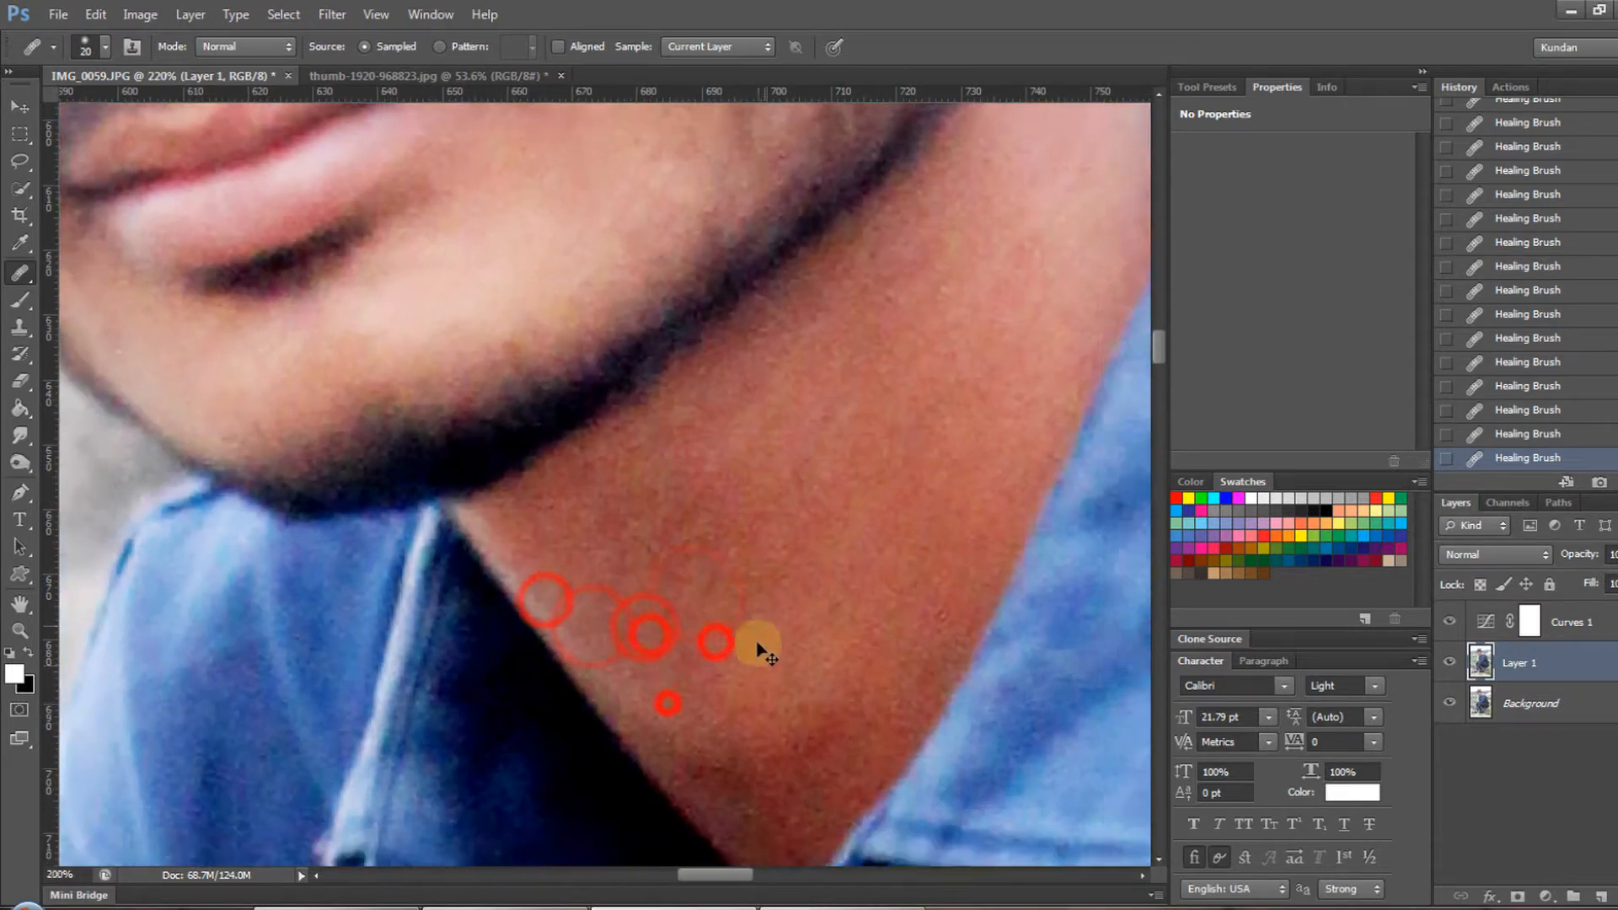
{"action": "left_click_drag", "start_coordinate": [633, 270], "coordinate": [623, 310]}
{"action": "key", "text": "ctrl+s"}
{"action": "key", "text": "Return"}
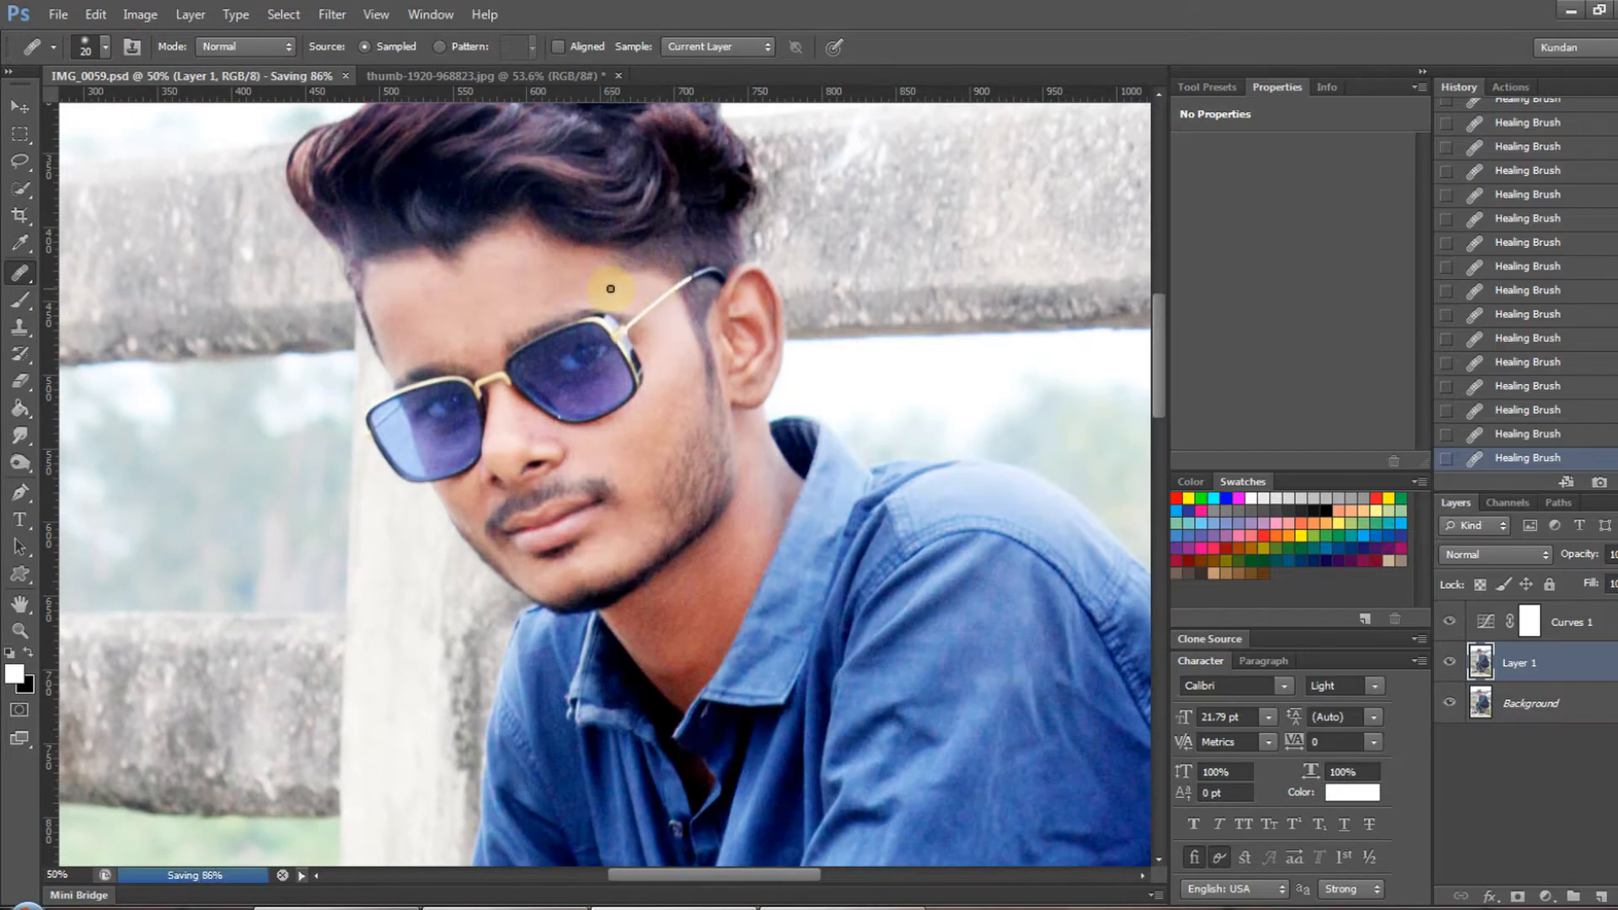
- Apply Noiseware to Layer 1 with the Full noise reduction preset, adjusting the detail enhancement
{"action": "key", "text": "v"}
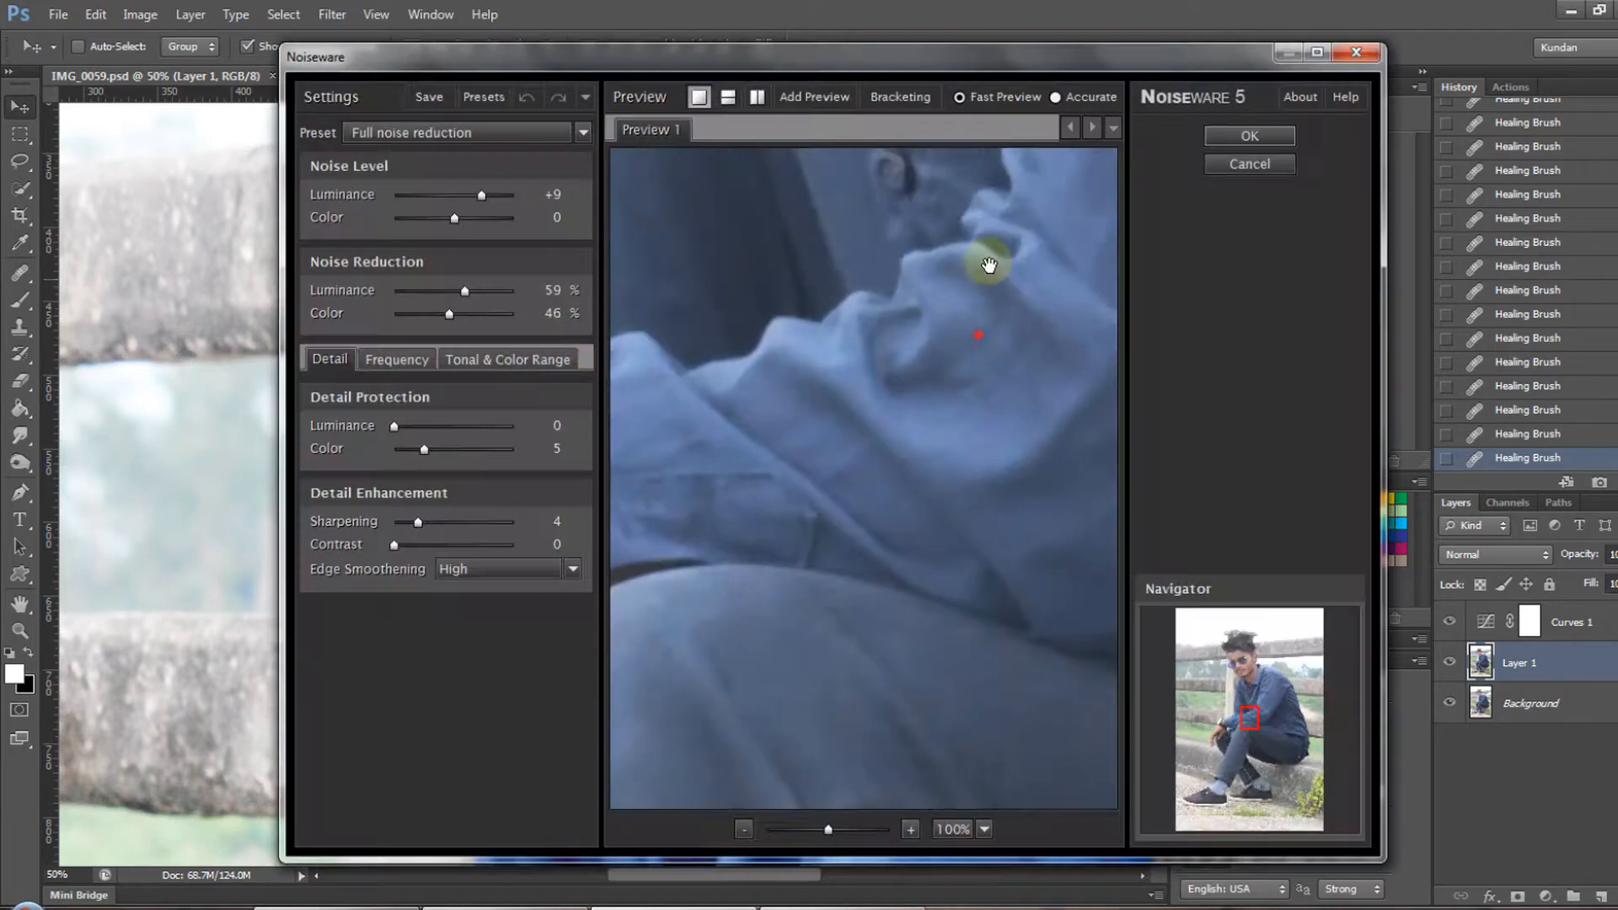
{"action": "left_click_drag", "start_coordinate": [983, 260], "coordinate": [932, 332]}
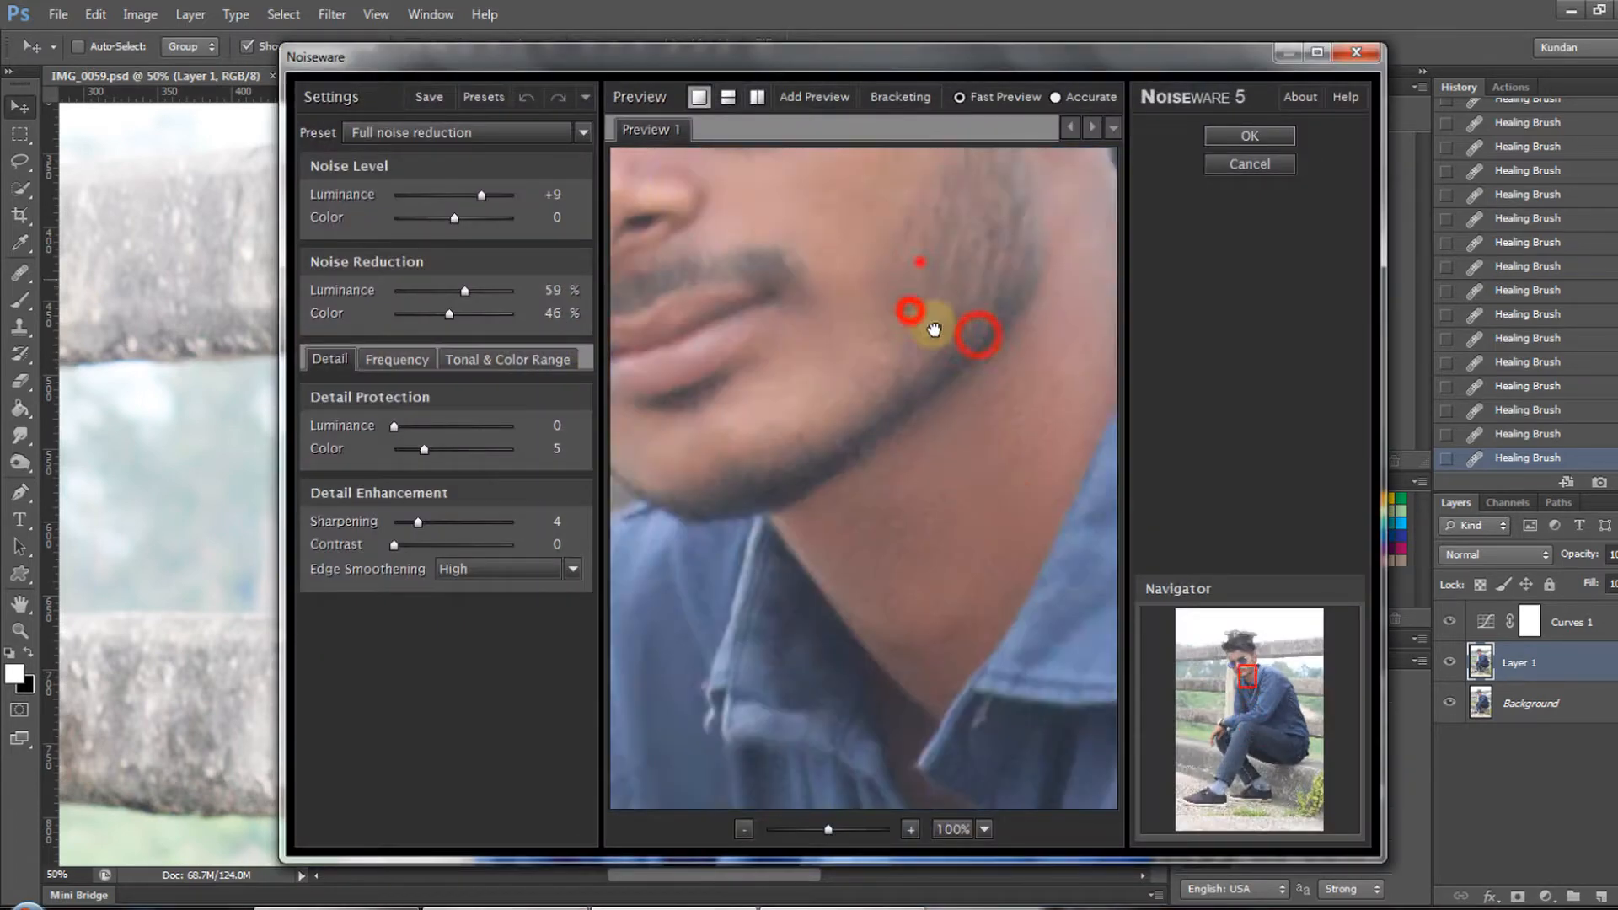
{"action": "left_click_drag", "start_coordinate": [920, 261], "coordinate": [805, 544]}
{"action": "left_click_drag", "start_coordinate": [730, 363], "coordinate": [725, 322]}
{"action": "left_click", "coordinate": [924, 456]}
{"action": "left_click", "coordinate": [841, 546]}
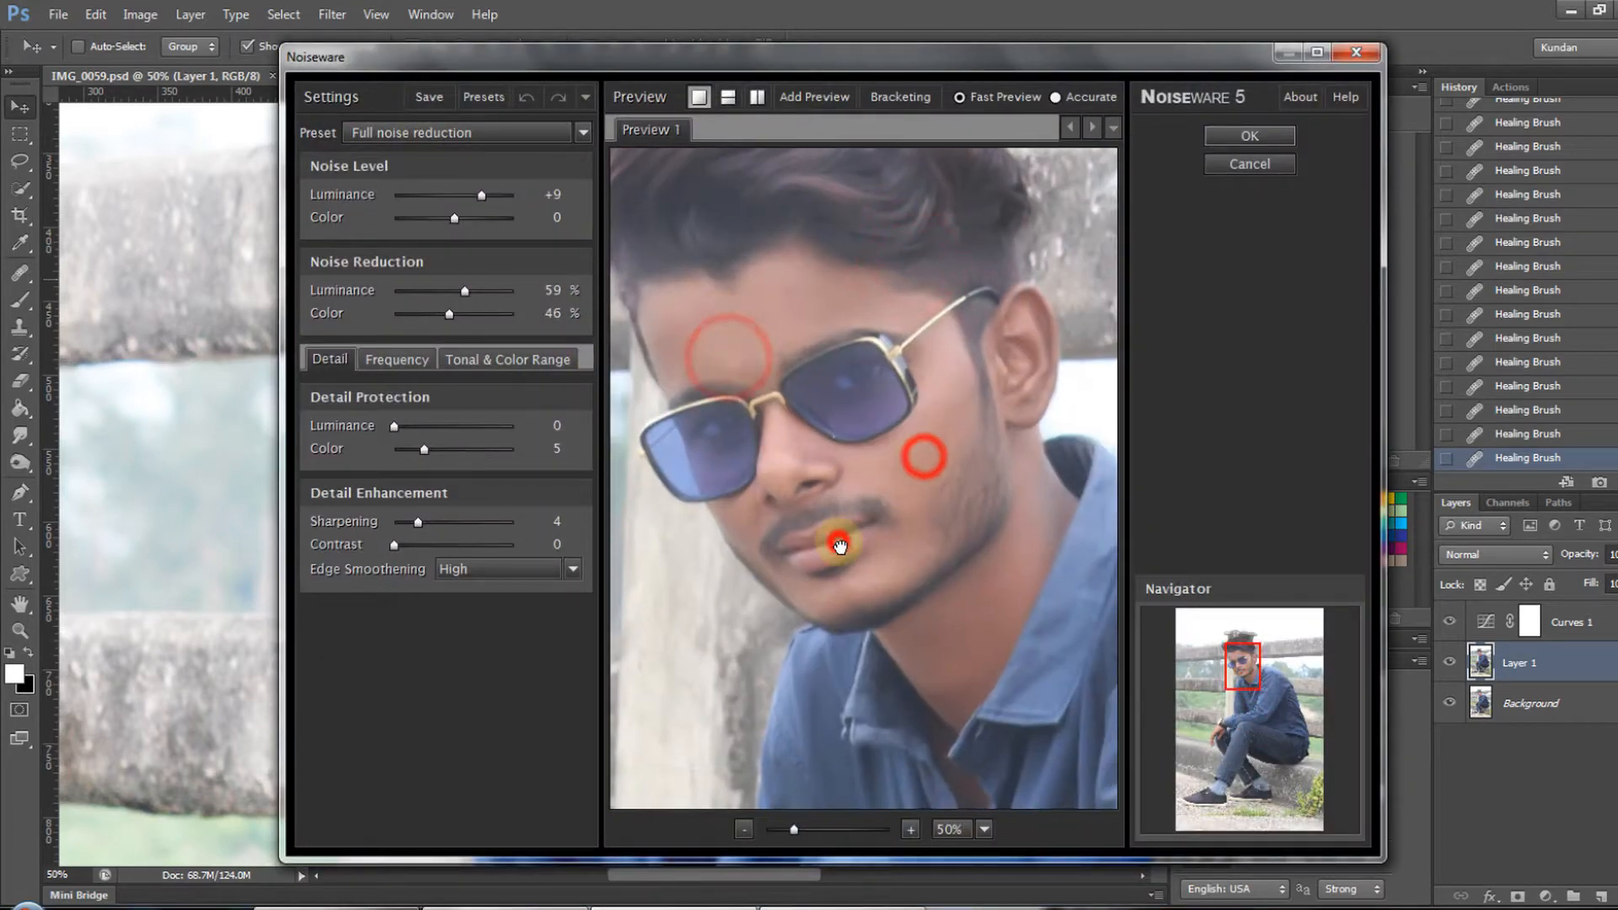
{"action": "left_click_drag", "start_coordinate": [421, 545], "coordinate": [462, 522]}
{"action": "key", "text": "Return"}
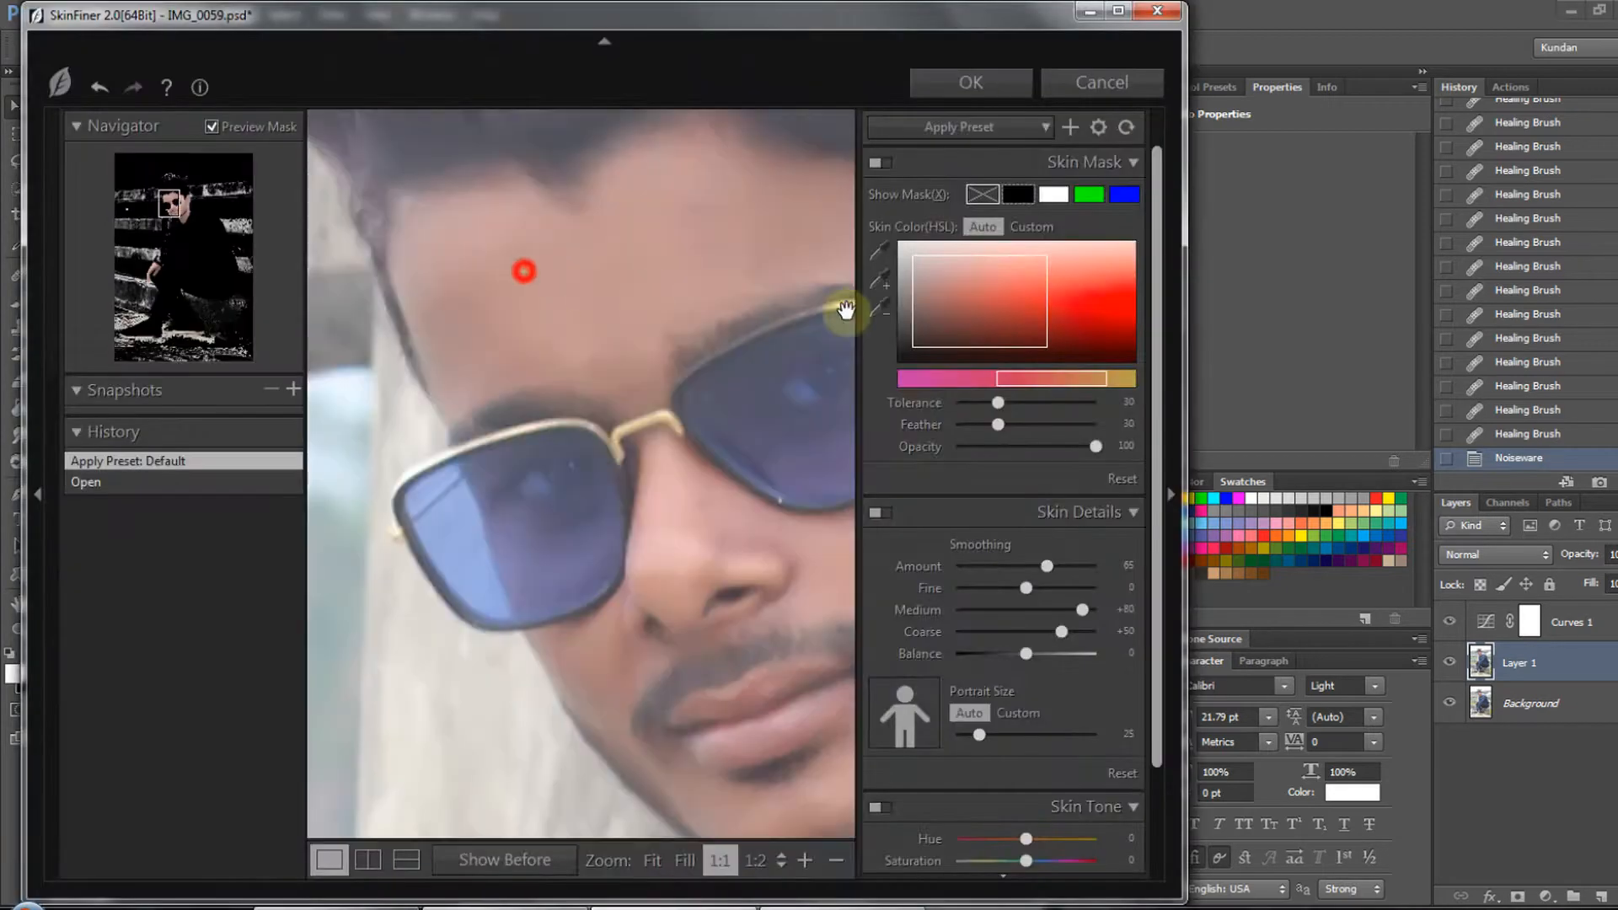
- Apply SkinFiner to Layer 1 with a custom skin colour range, smoothing Balance +35 and Fine +19, adjusting the smoothing Amount
{"action": "scroll", "coordinate": [747, 548], "scroll_direction": "down", "scroll_amount": 1}
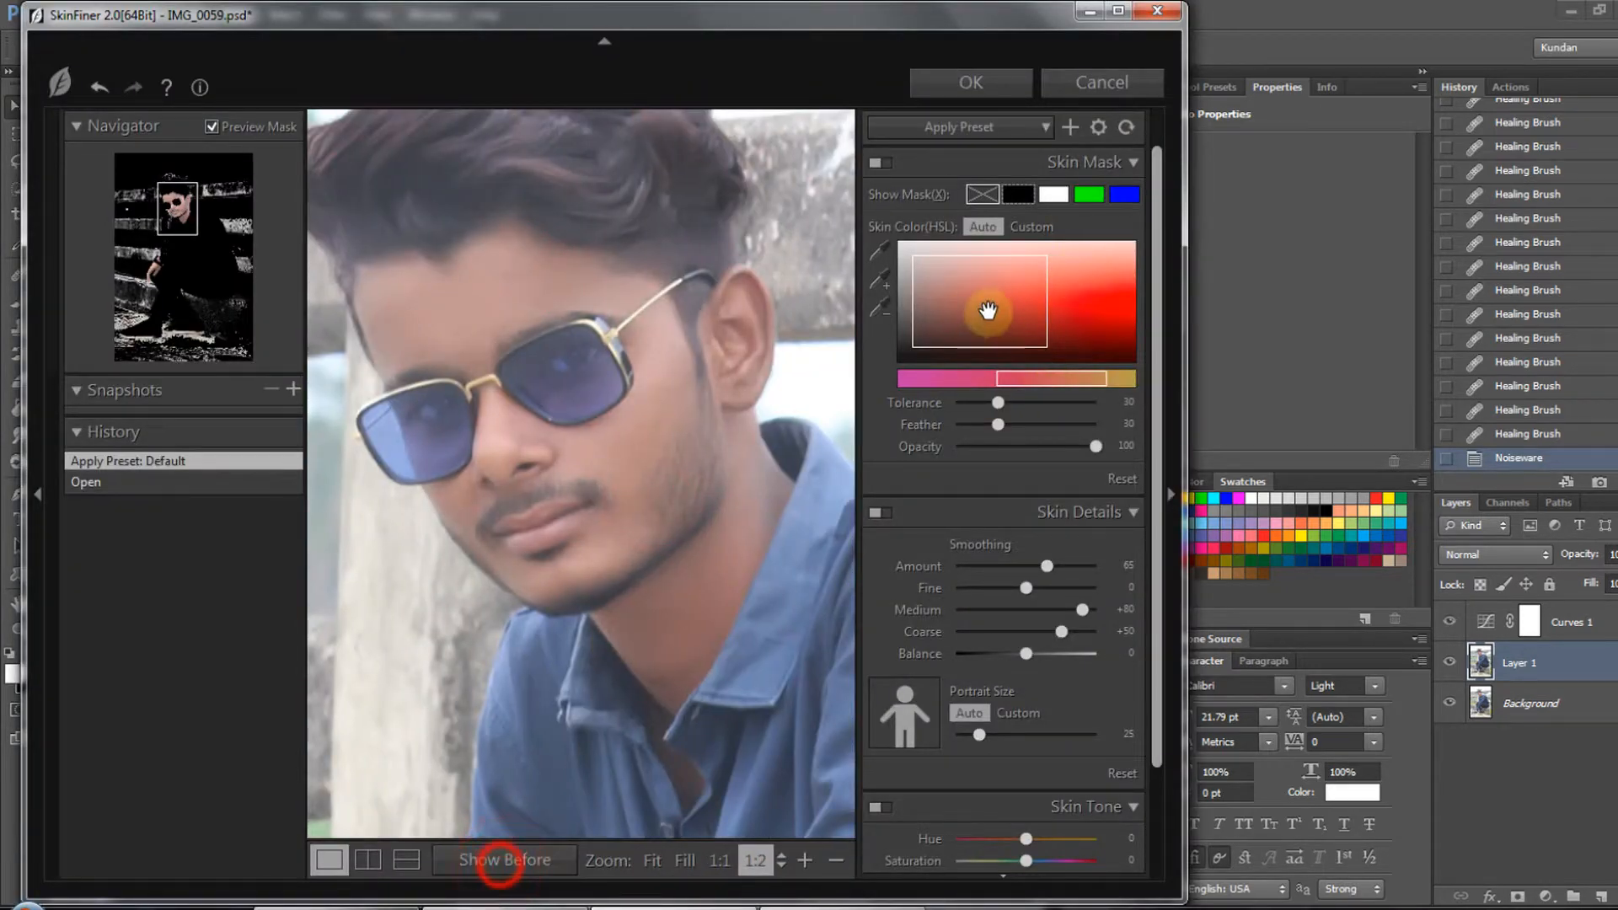
{"action": "left_click_drag", "start_coordinate": [988, 311], "coordinate": [982, 298]}
{"action": "left_click_drag", "start_coordinate": [1026, 653], "coordinate": [1051, 653]}
{"action": "left_click", "coordinate": [1035, 584]}
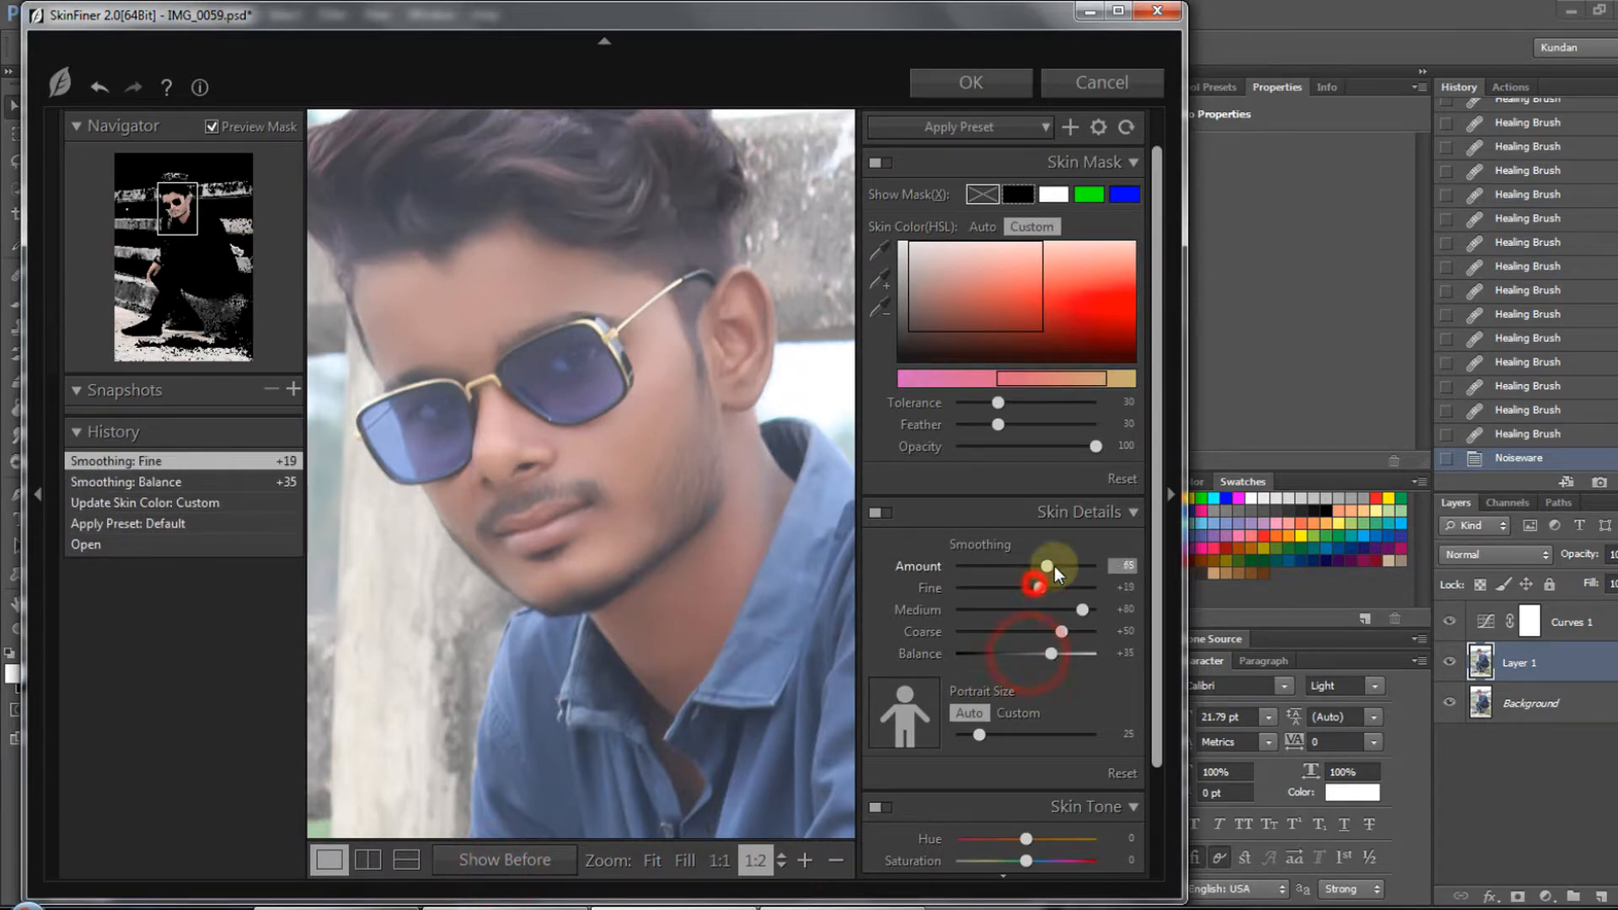
{"action": "left_click", "coordinate": [1054, 565]}
{"action": "key", "text": "Return"}
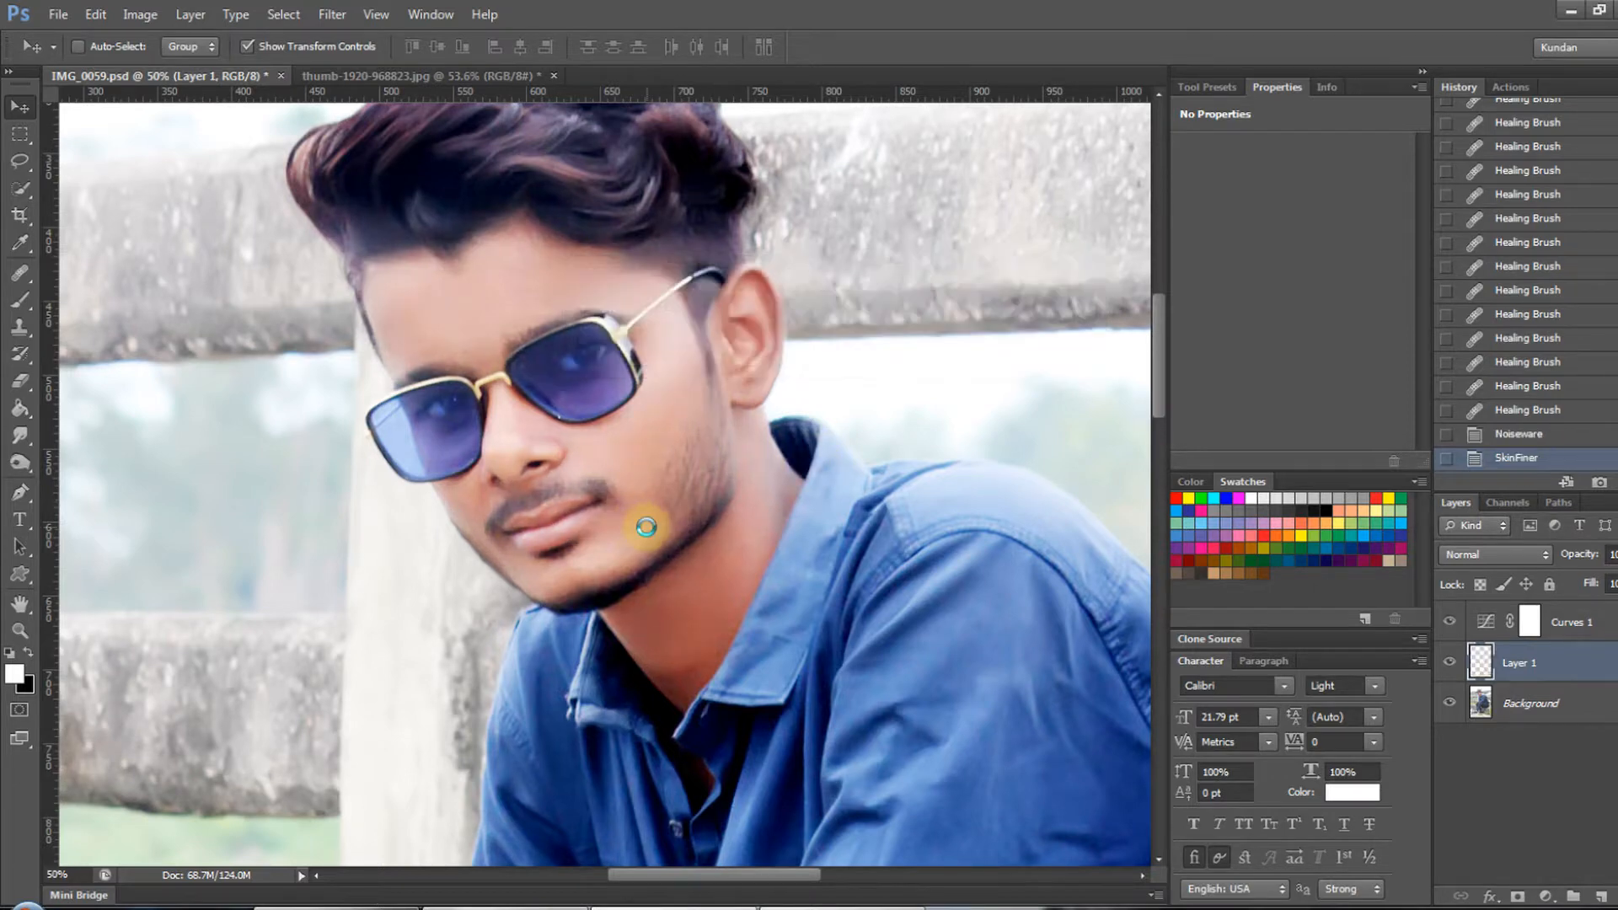
- Try painting black on the Curves 1 layer mask over the man's shirt and jeans using a brush preset
{"action": "key", "text": "ctrl+minus"}
{"action": "key", "text": "ctrl+minus"}
{"action": "left_click_drag", "start_coordinate": [747, 704], "coordinate": [787, 650]}
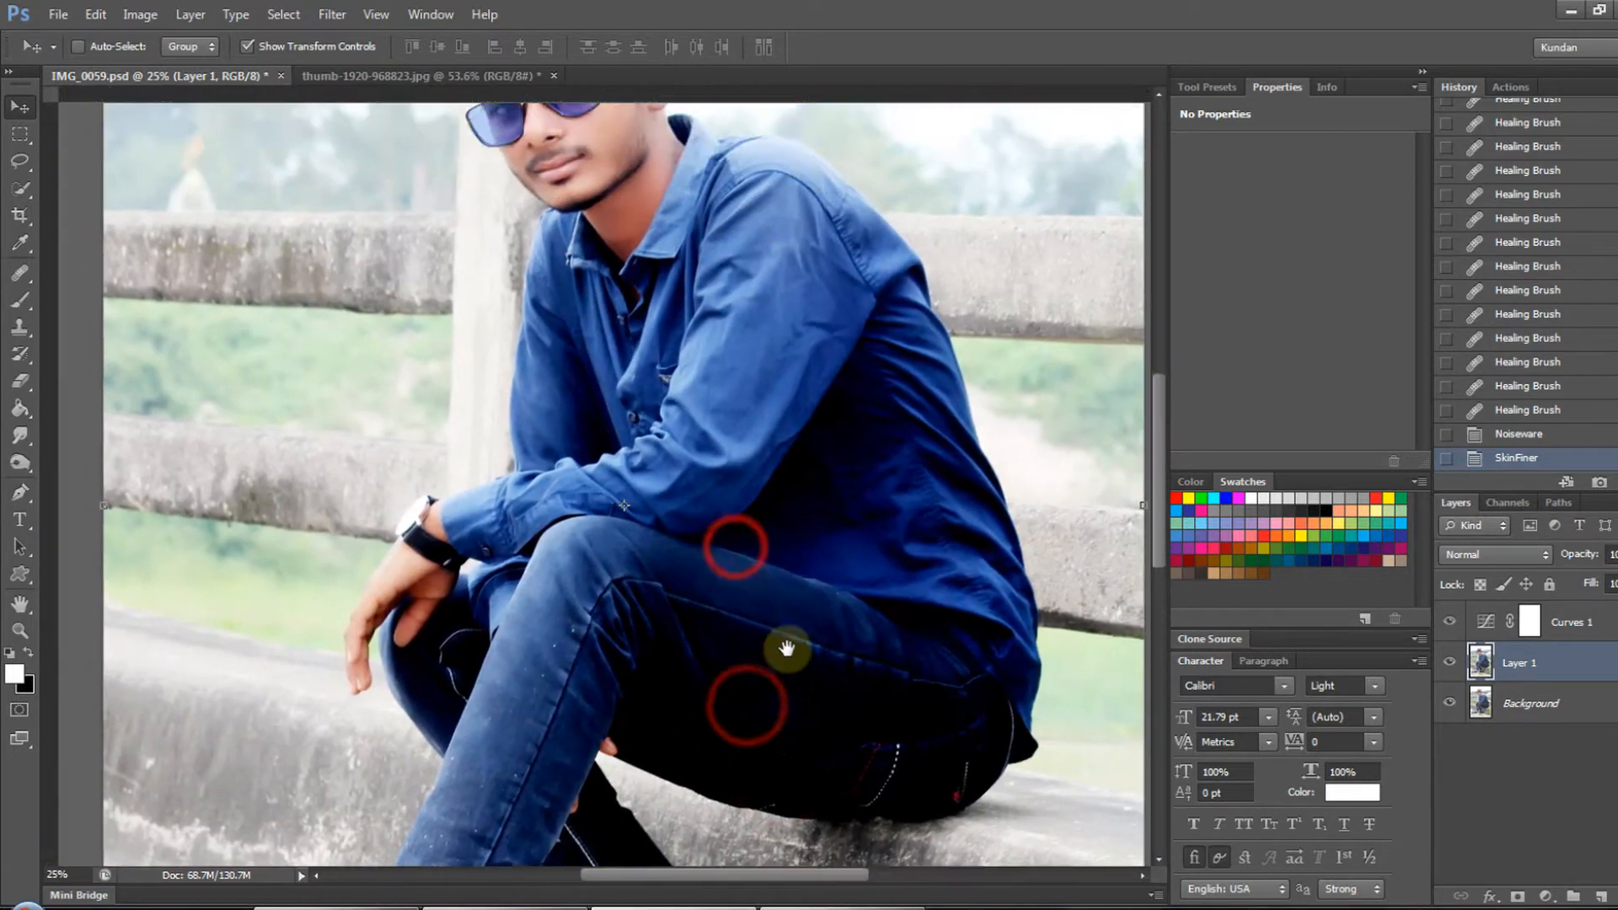
{"action": "left_click_drag", "start_coordinate": [773, 528], "coordinate": [751, 408]}
{"action": "left_click_drag", "start_coordinate": [751, 408], "coordinate": [767, 535]}
{"action": "key", "text": "ctrl+minus"}
{"action": "left_click", "coordinate": [1562, 620]}
{"action": "left_click", "coordinate": [1529, 621]}
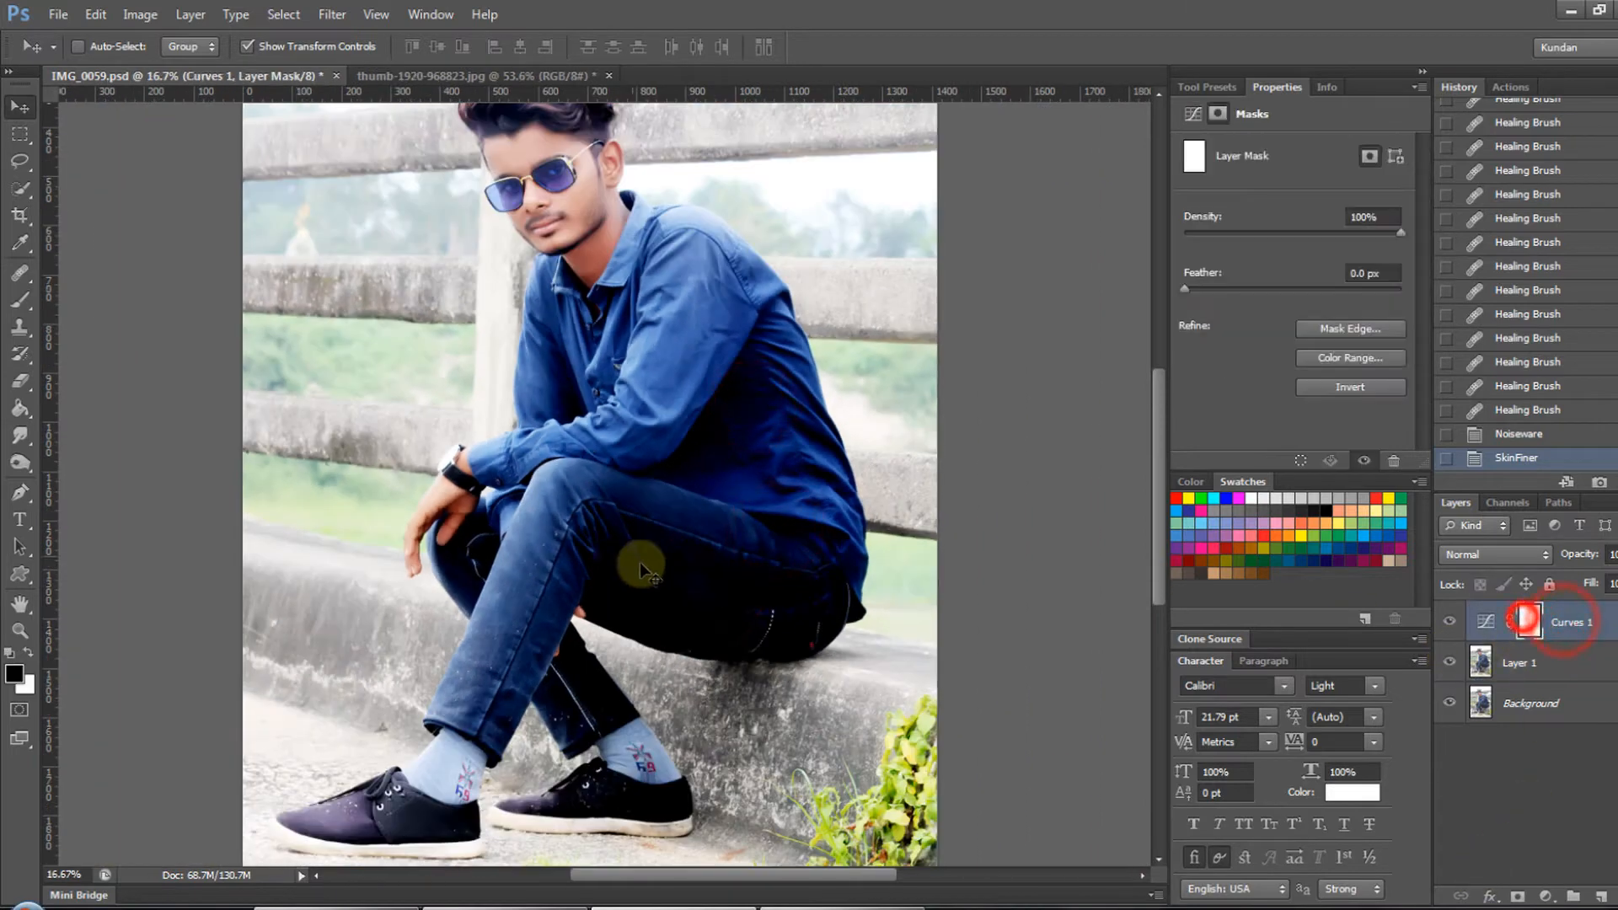
{"action": "key", "text": "x"}
{"action": "key", "text": "b"}
{"action": "left_click", "coordinate": [1207, 87]}
{"action": "left_click", "coordinate": [1214, 158]}
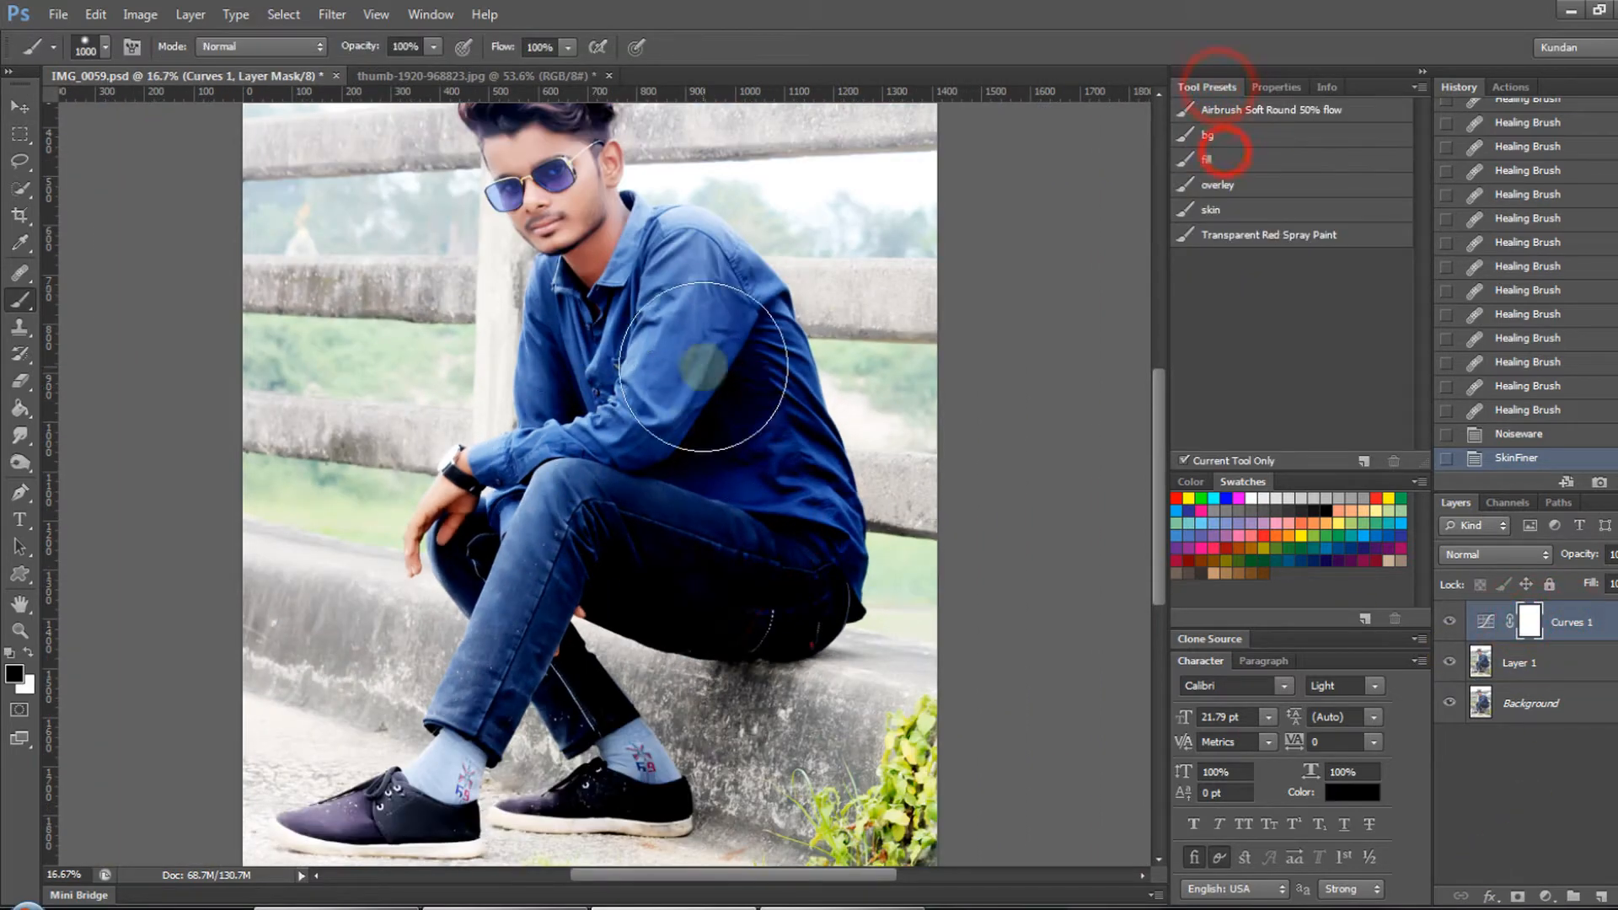
{"action": "right_click", "coordinate": [713, 369]}
{"action": "mouse_move", "coordinate": [757, 255]}
{"action": "left_mouse_down"}
{"action": "mouse_move", "coordinate": [846, 522]}
{"action": "mouse_move", "coordinate": [730, 563]}
{"action": "mouse_move", "coordinate": [663, 391]}
{"action": "mouse_move", "coordinate": [874, 594]}
{"action": "left_mouse_up"}
{"action": "key", "text": "ctrl+z"}
- Lasso the man's back, arm and upper legs, and try Shadows/Highlights on the Curves 1 mask
{"action": "key", "text": "l"}
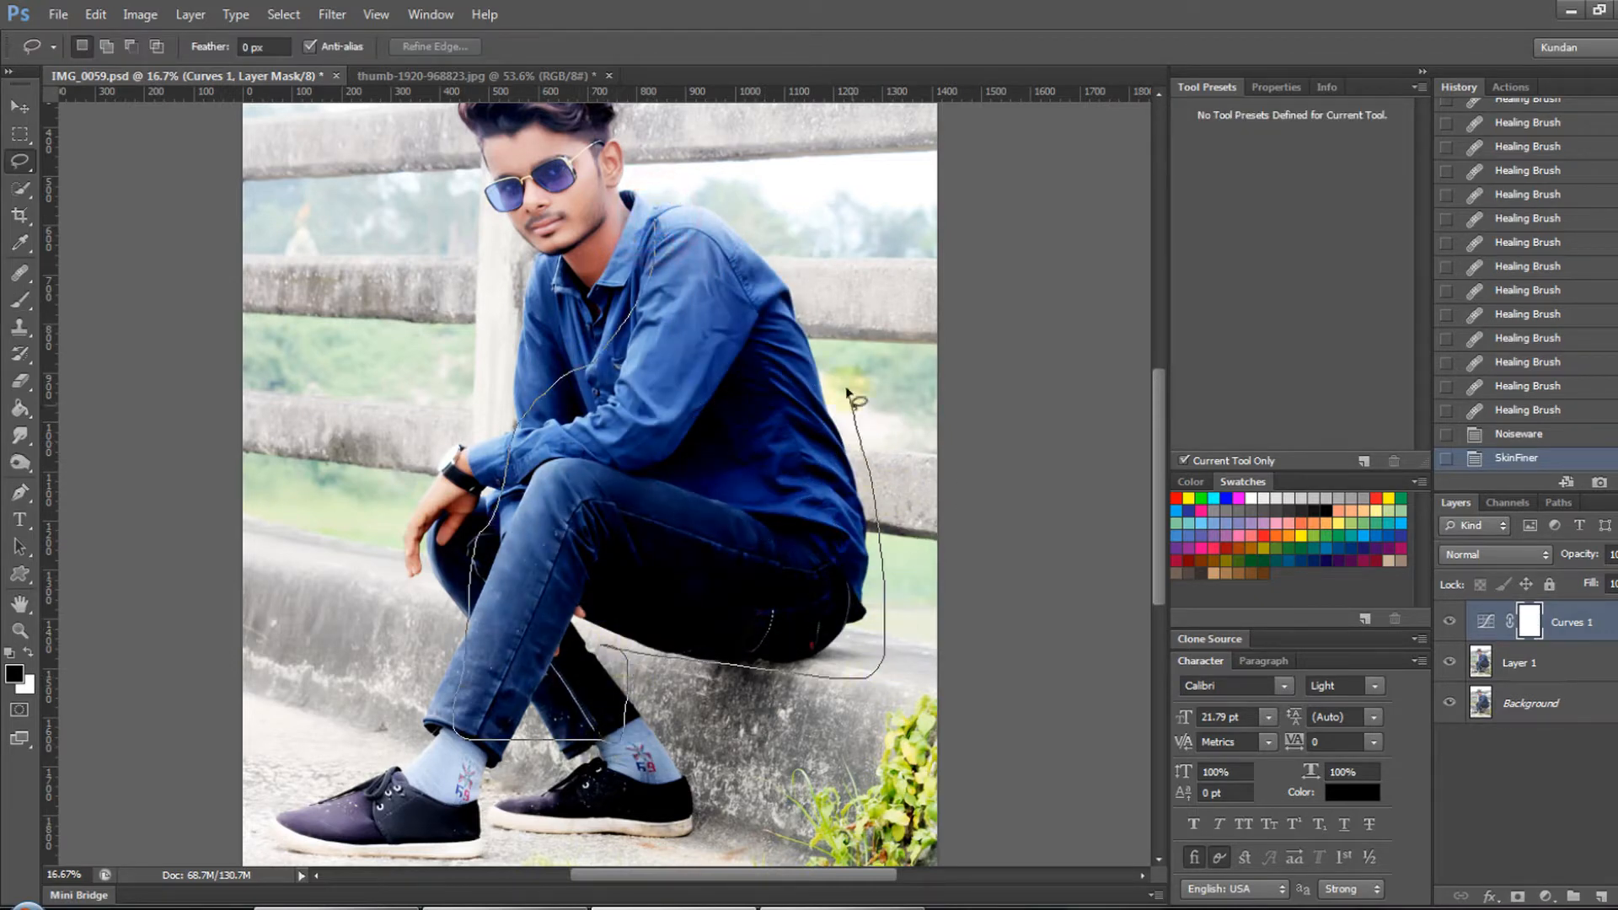
{"action": "key", "text": "ctrl+shift+h"}
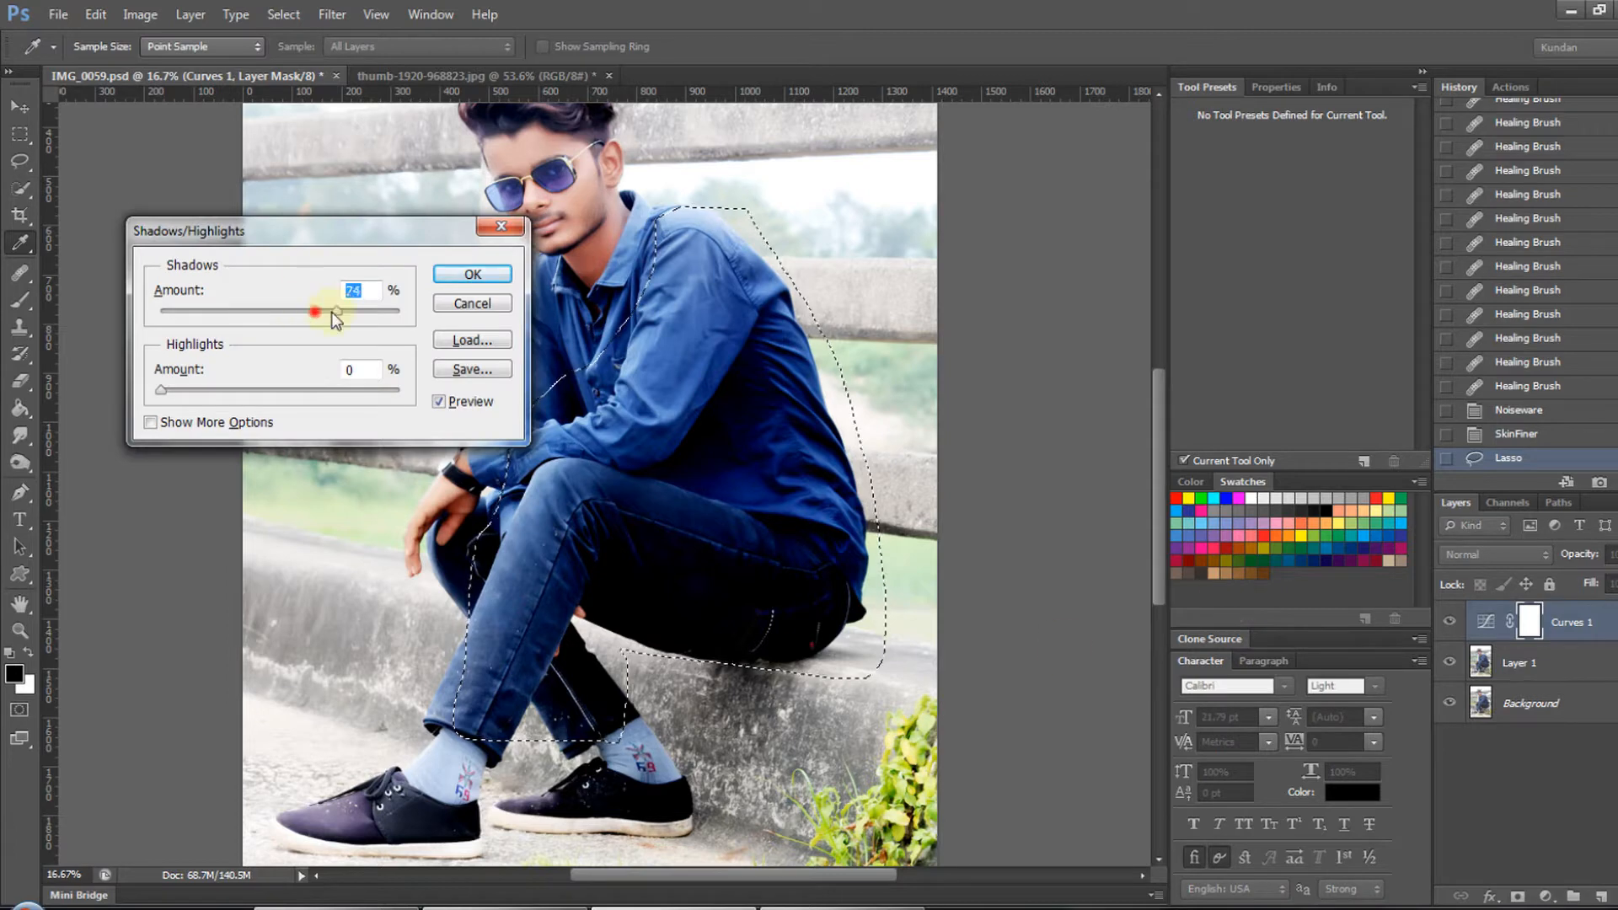
{"action": "key", "text": "Escape"}
- Select Layer 1 and try Shadows/Highlights on the lassoed clothing
{"action": "left_click", "coordinate": [1546, 660]}
{"action": "key", "text": "ctrl+shift+h"}
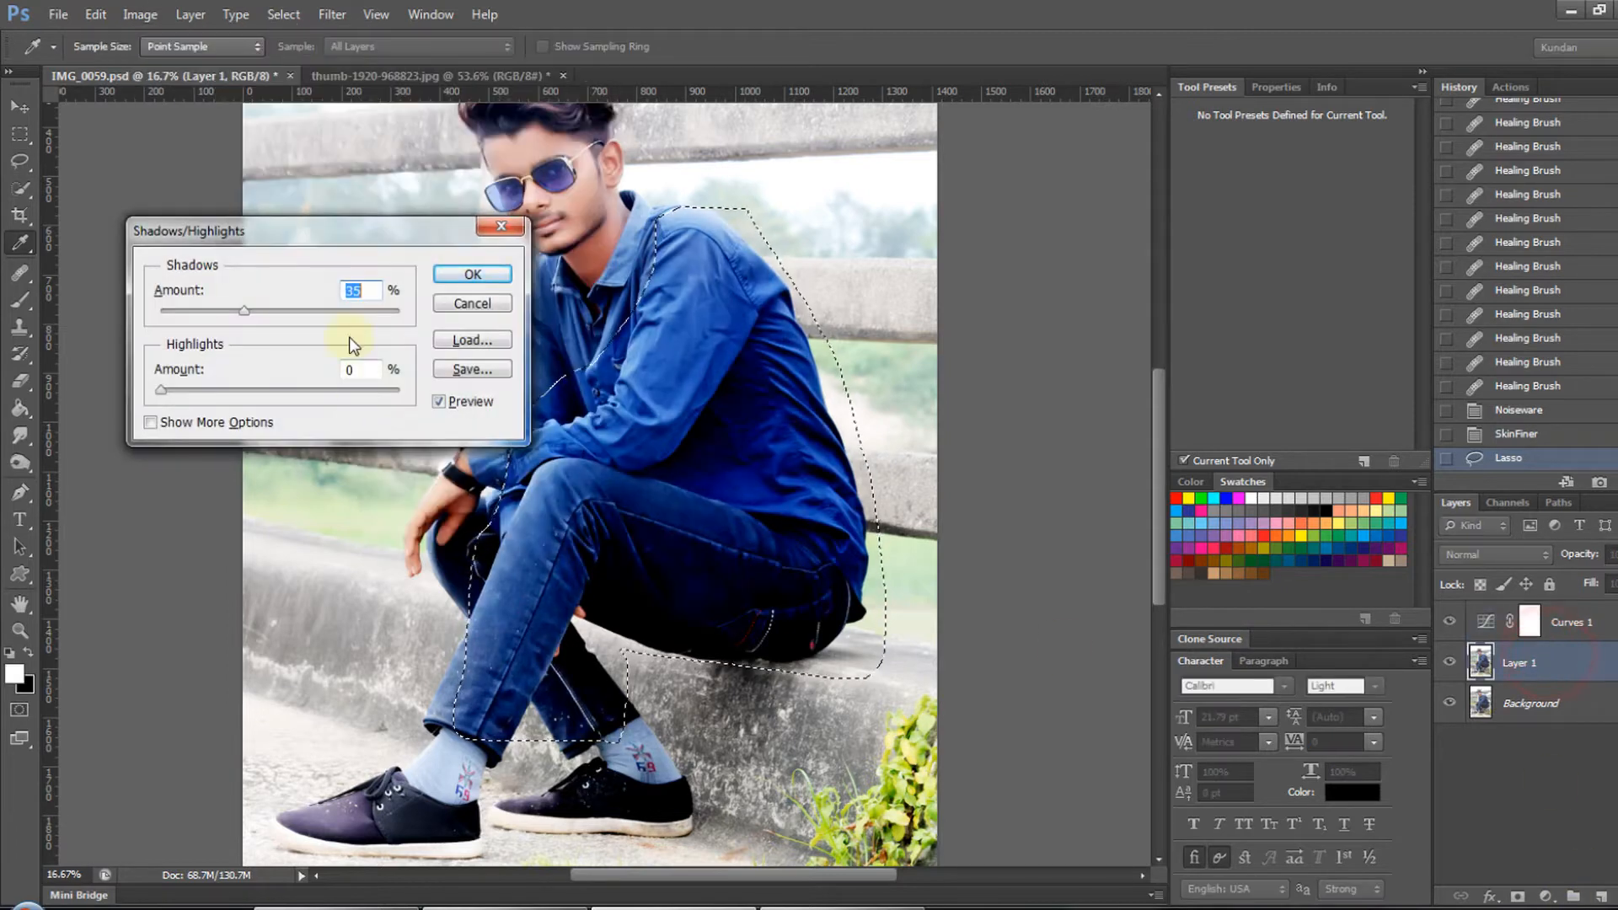
{"action": "mouse_move", "coordinate": [358, 311]}
{"action": "left_mouse_down"}
{"action": "mouse_move", "coordinate": [332, 311]}
{"action": "mouse_move", "coordinate": [364, 311]}
{"action": "left_mouse_up"}
{"action": "key", "text": "Escape"}
- Feather the lasso selection by 100 pixels
{"action": "right_click", "coordinate": [713, 318]}
{"action": "left_click", "coordinate": [748, 382]}
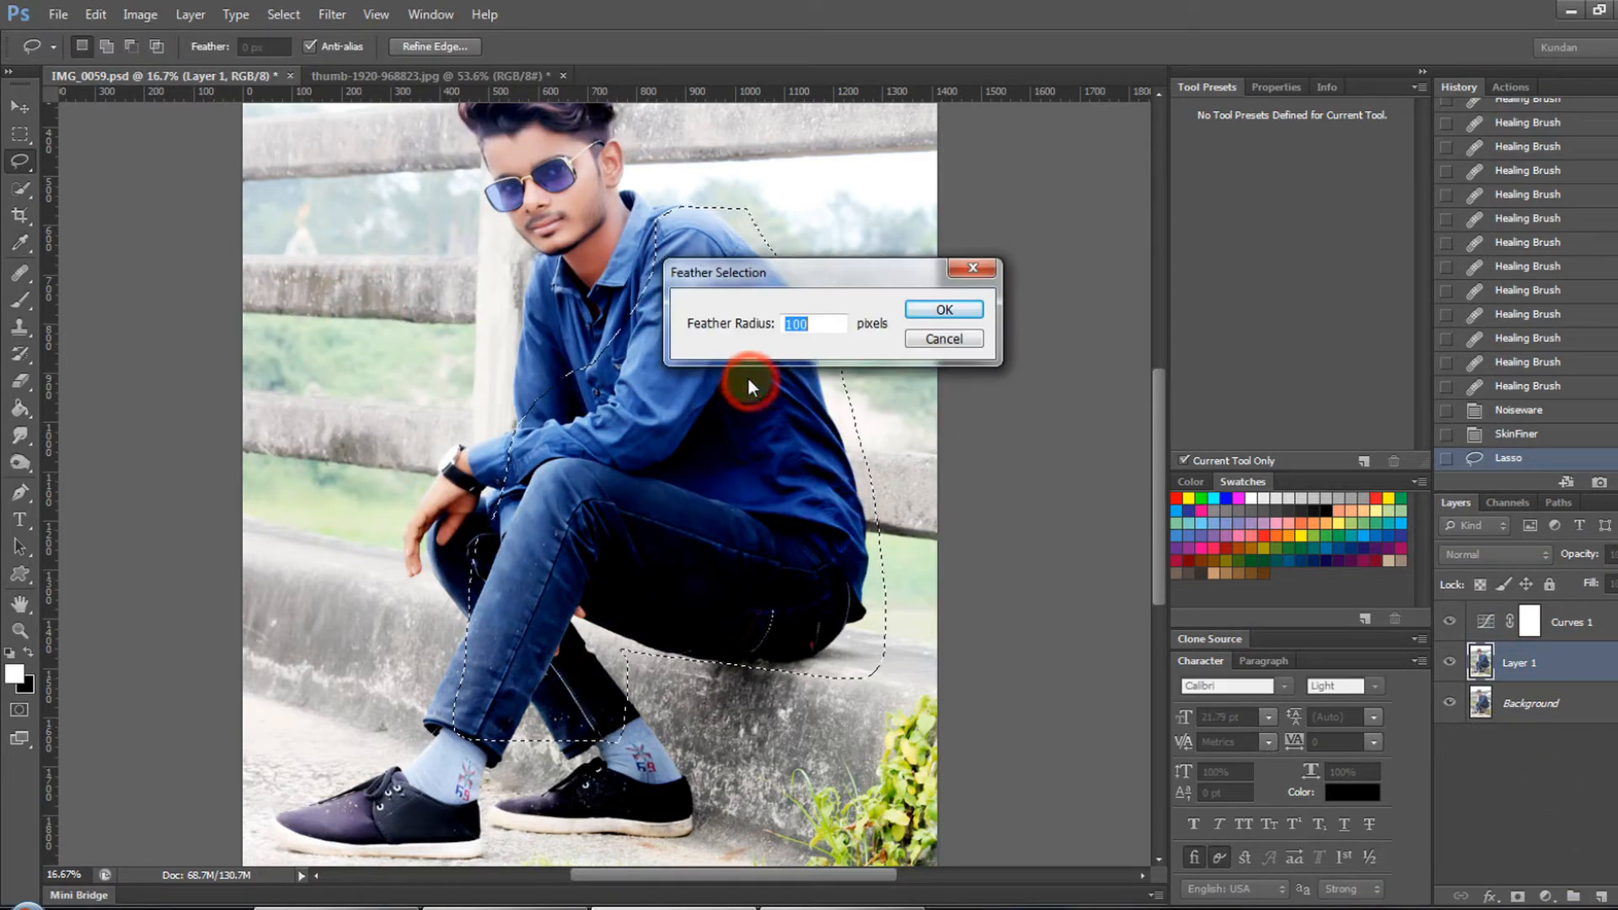
{"action": "key", "text": "Return"}
- Brighten the shadows of the feathered clothing selection on Layer 1 with a stronger Shadows/Highlights shadow amount
{"action": "key", "text": "ctrl+shift+h"}
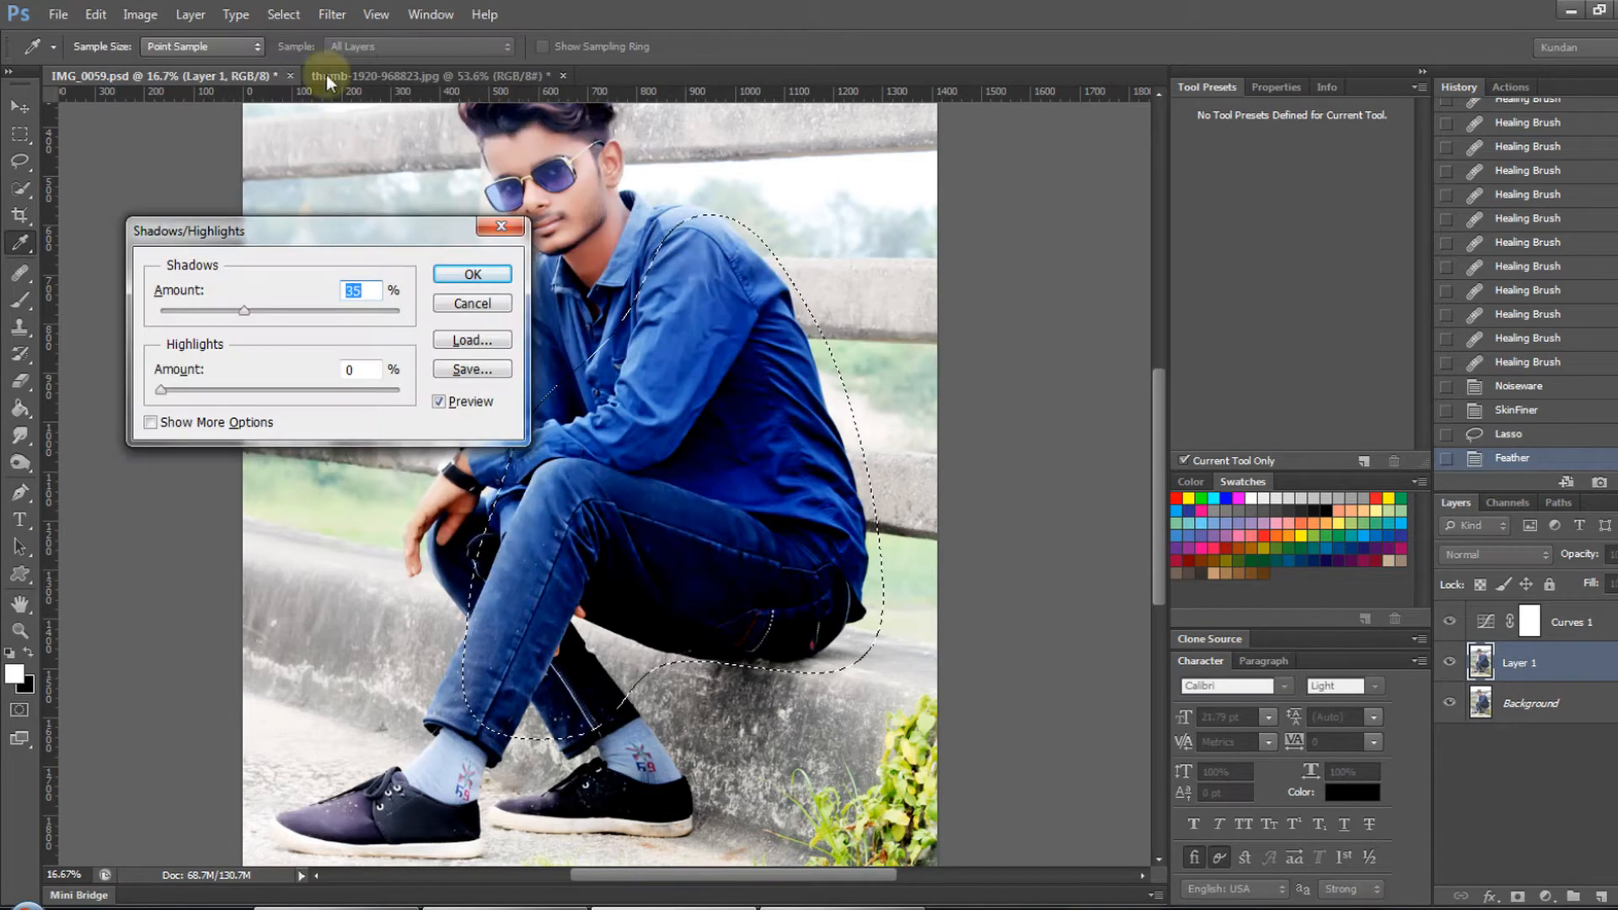
{"action": "left_click_drag", "start_coordinate": [292, 311], "coordinate": [309, 315]}
{"action": "key", "text": "Return"}
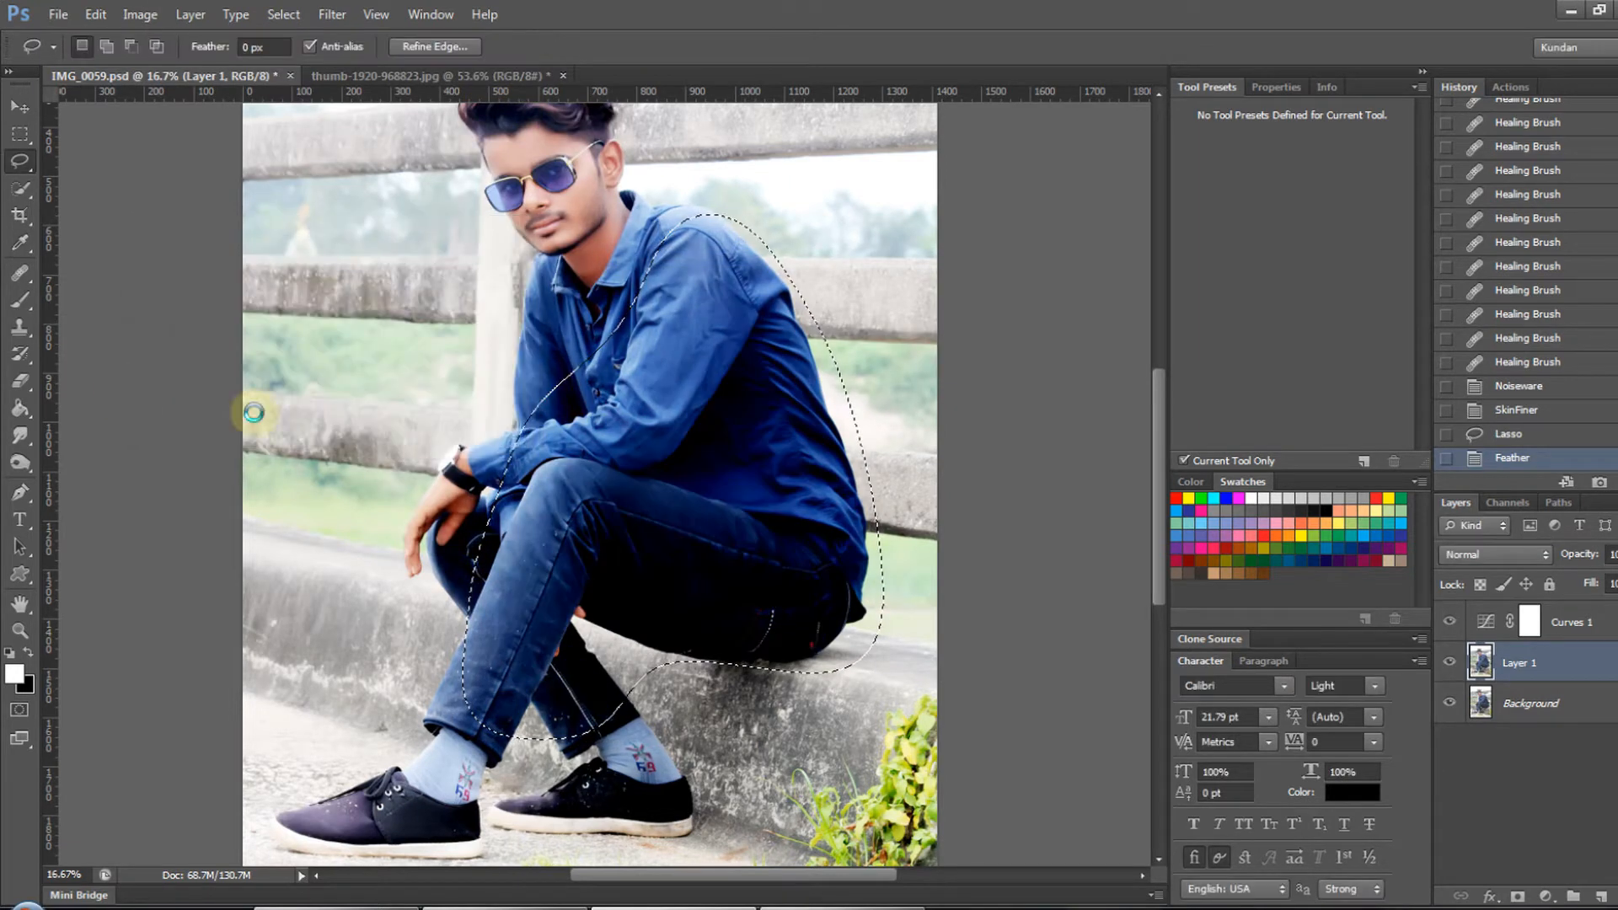
- Clear the selection to inspect the brightened clothing, and undo the deselection
{"action": "key", "text": "ctrl+d"}
{"action": "key", "text": "ctrl+0"}
{"action": "left_click_drag", "start_coordinate": [691, 441], "coordinate": [736, 484]}
{"action": "key", "text": "ctrl+z"}
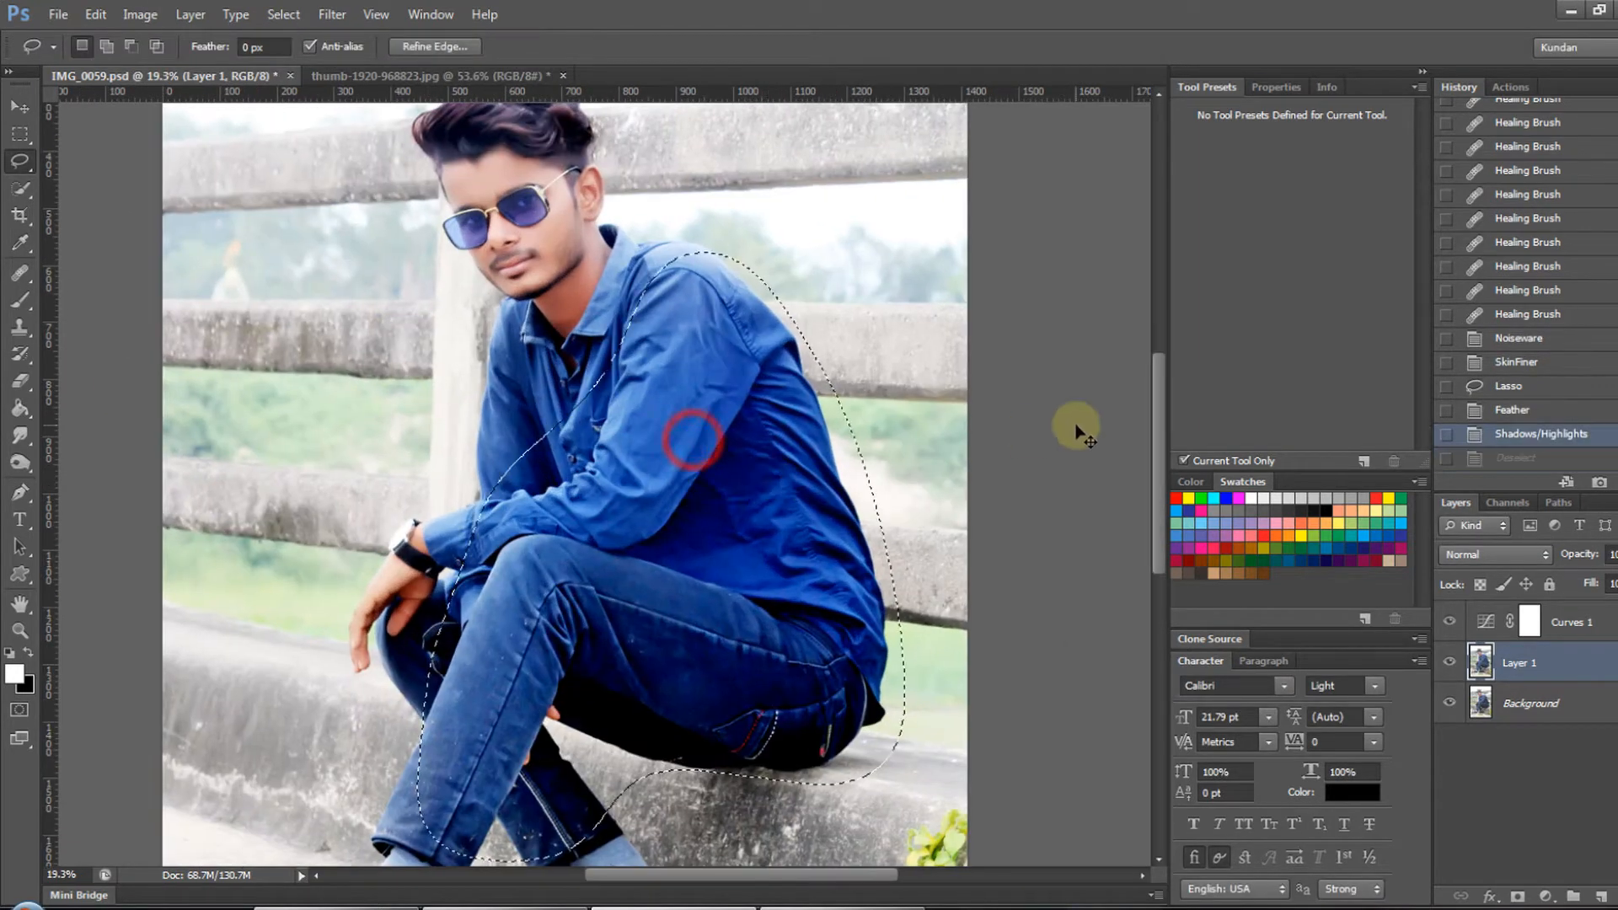
- Tone down the selected clothing's saturation on Layer 1 with Hue/Saturation, clear the selection and inspect the portrait
{"action": "key", "text": "ctrl+u"}
{"action": "left_click", "coordinate": [968, 305]}
{"action": "key", "text": "Return"}
{"action": "key", "text": "ctrl+d"}
{"action": "key", "text": "v"}
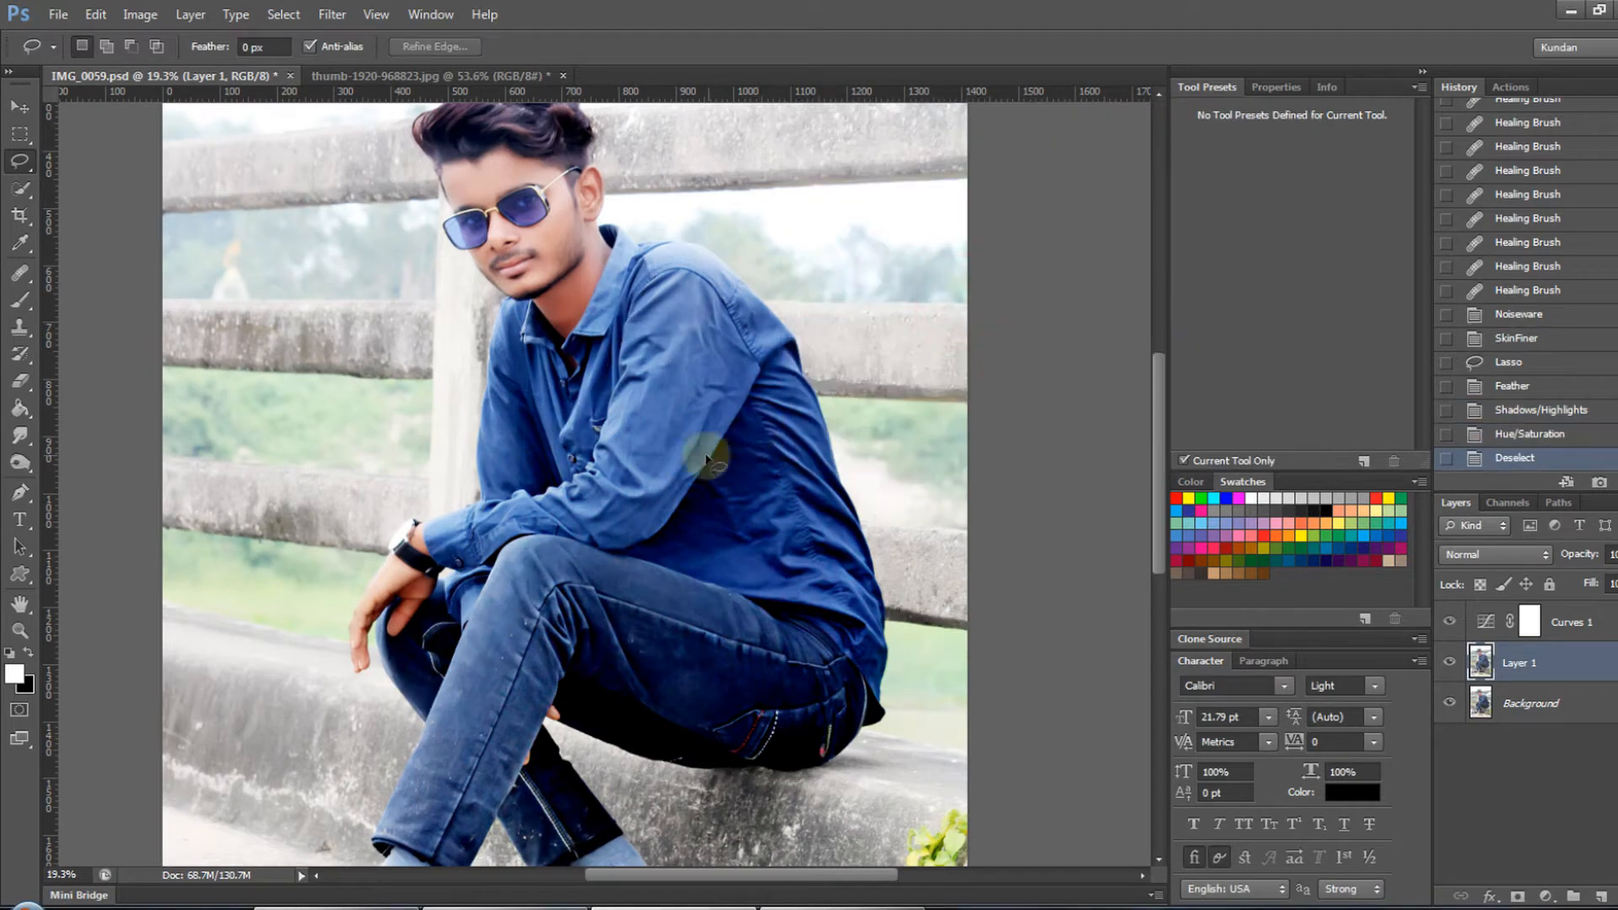
{"action": "key", "text": "ctrl+0"}
{"action": "left_click_drag", "start_coordinate": [604, 364], "coordinate": [755, 487]}
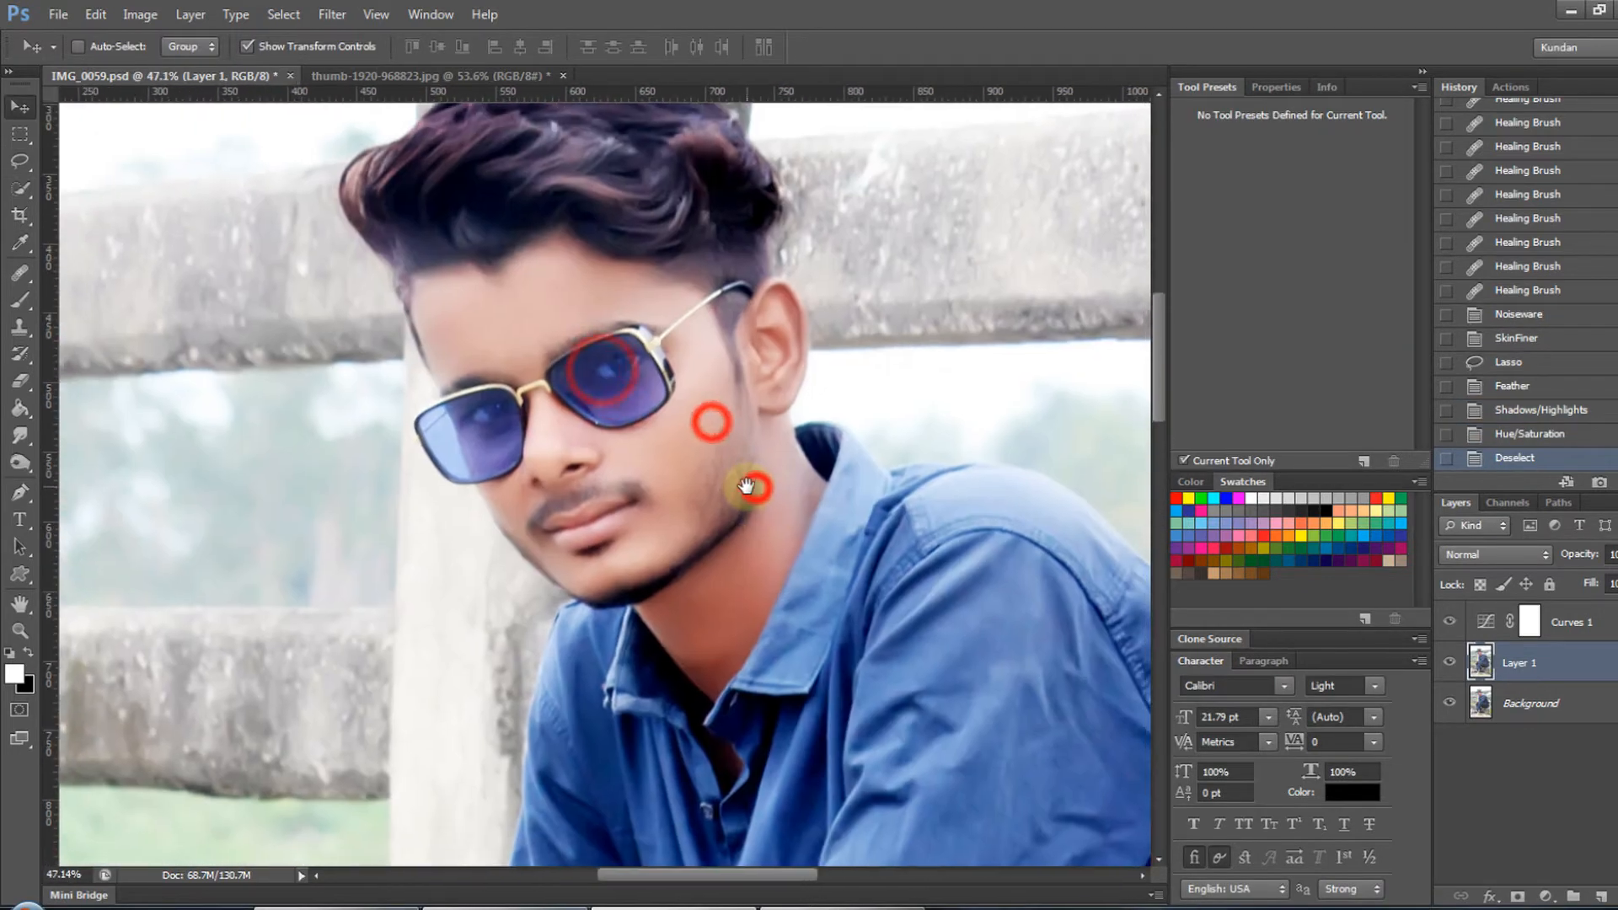
{"action": "key", "text": "ctrl+0"}
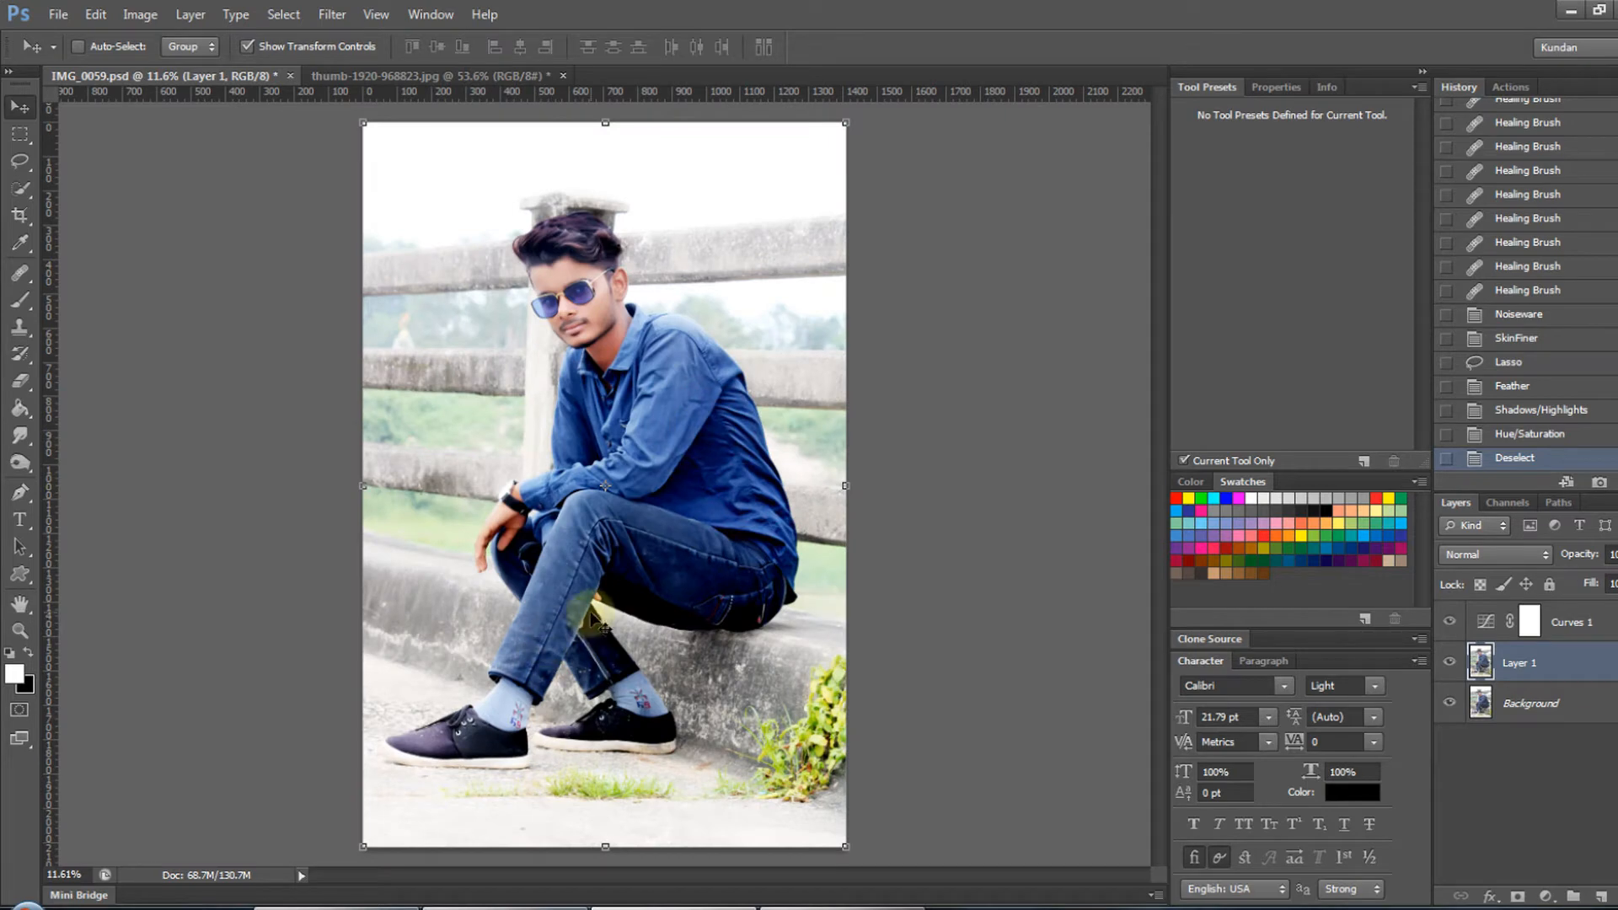
{"action": "left_click_drag", "start_coordinate": [585, 224], "coordinate": [670, 379]}
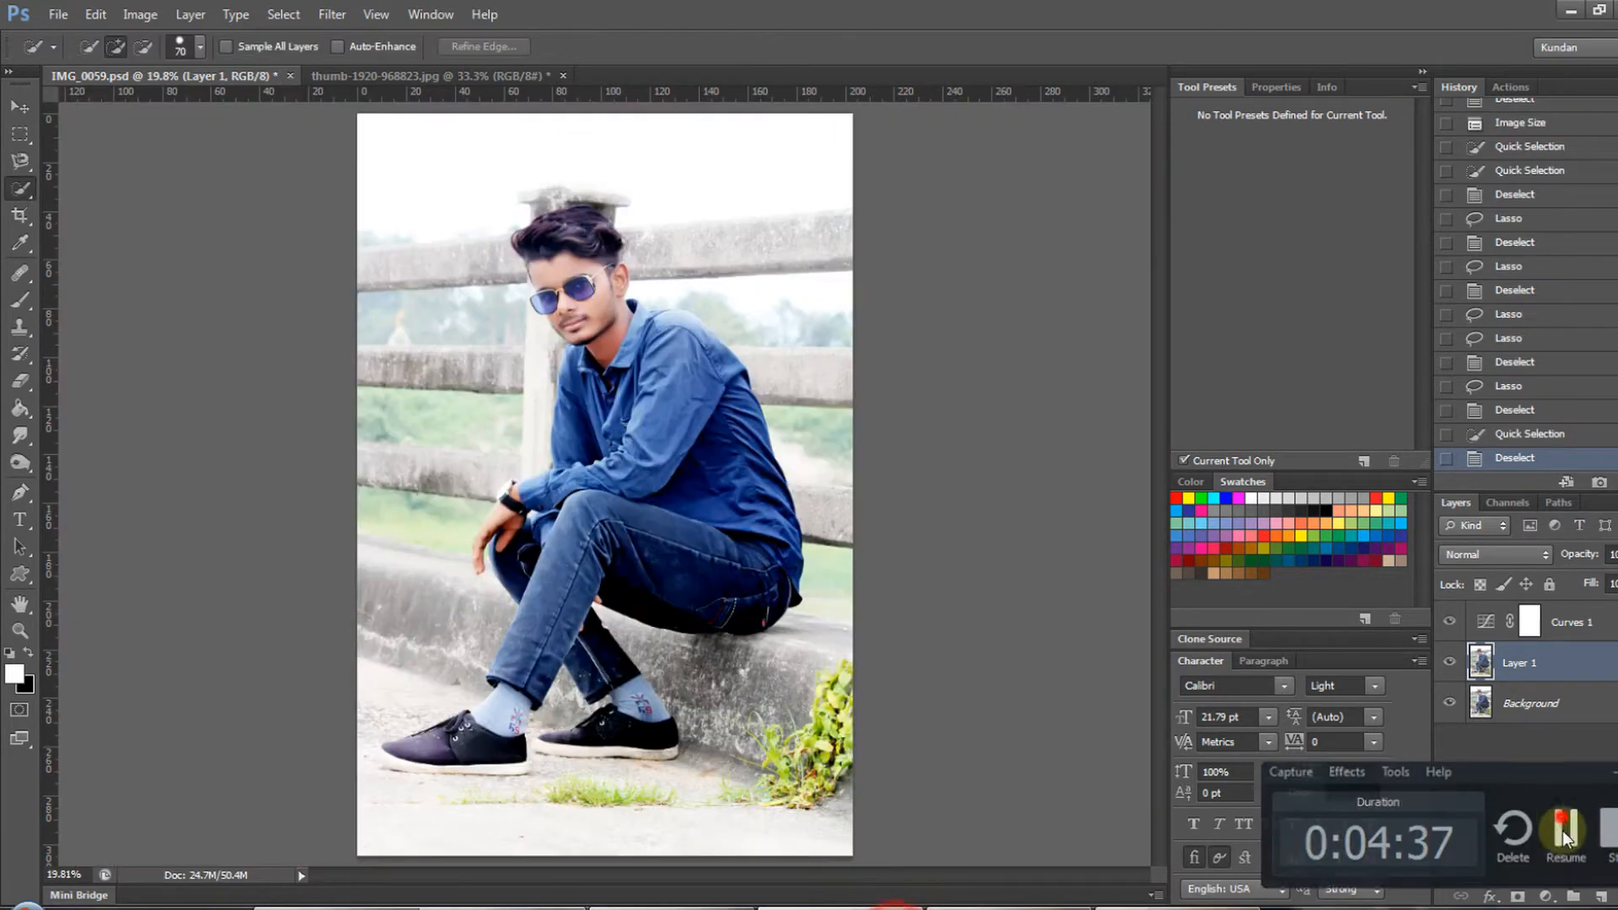
- Start a Quick Selection of the man on Layer 1, covering his hair, face and upper body with an enlarged brush
{"action": "left_click_drag", "start_coordinate": [587, 266], "coordinate": [523, 255]}
{"action": "key", "text": "bracketright"}
{"action": "key", "text": "bracketright"}
{"action": "left_click_drag", "start_coordinate": [544, 161], "coordinate": [507, 330]}
{"action": "key", "text": "ctrl+minus"}
{"action": "mouse_move", "coordinate": [594, 389]}
{"action": "left_mouse_down"}
{"action": "mouse_move", "coordinate": [655, 456]}
{"action": "mouse_move", "coordinate": [692, 337]}
{"action": "left_mouse_up"}
{"action": "left_click_drag", "start_coordinate": [745, 450], "coordinate": [751, 462]}
{"action": "left_click_drag", "start_coordinate": [843, 508], "coordinate": [969, 583]}
{"action": "key", "text": "ctrl+minus"}
{"action": "key", "text": "ctrl+minus"}
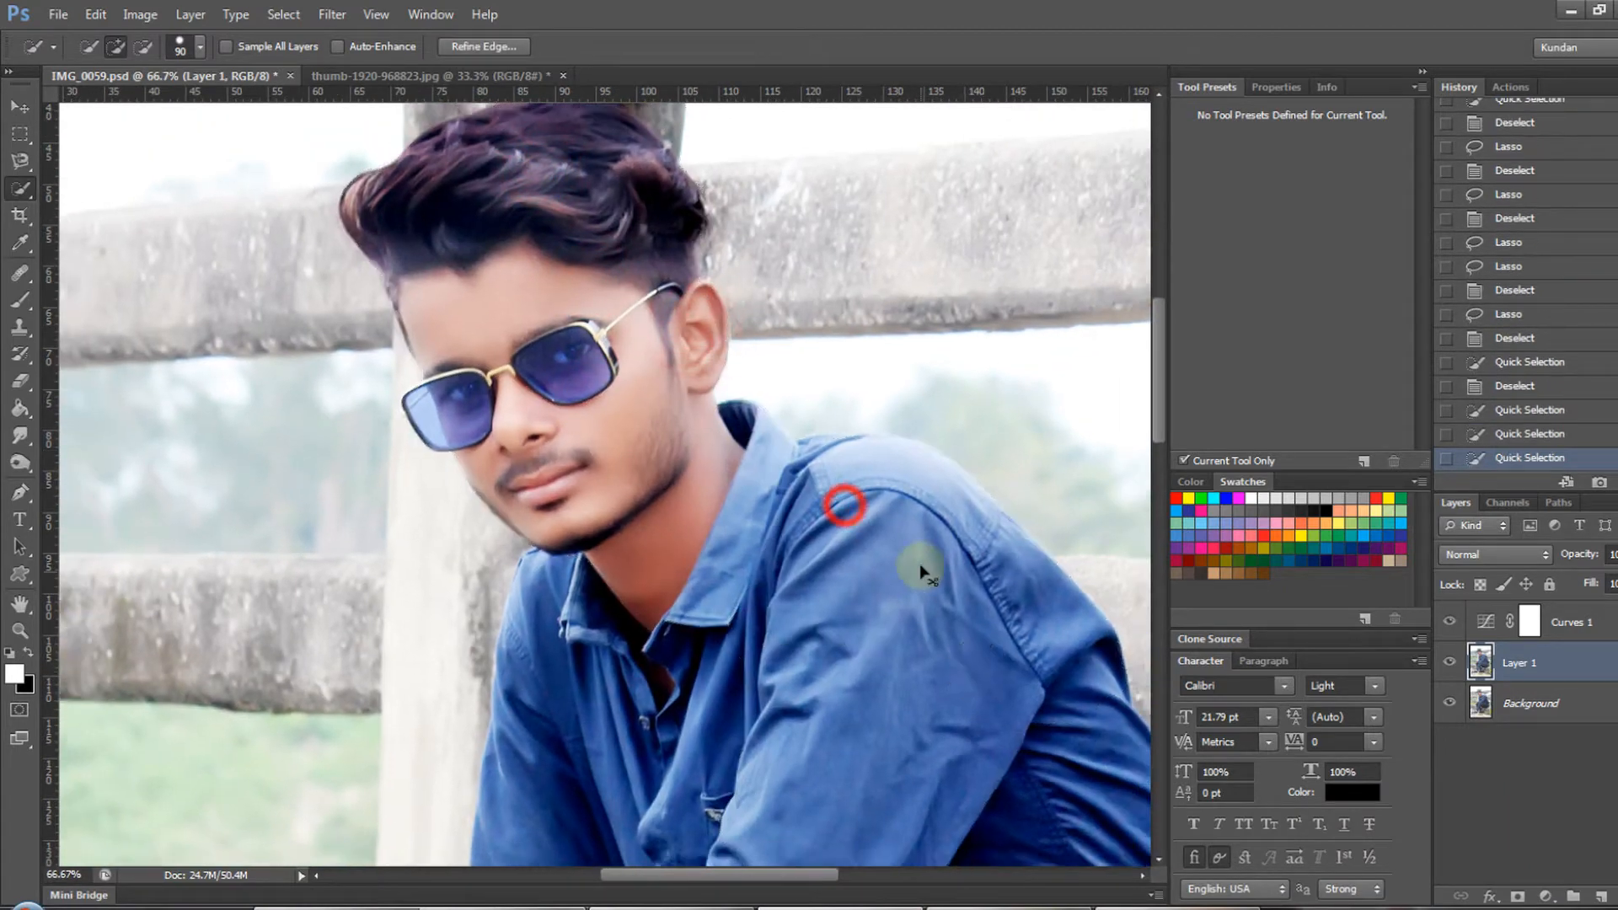
- Extend the Quick Selection over the shirt, arms, jeans and shoes, and over the concrete ledge and ground using brush size 125
{"action": "left_click_drag", "start_coordinate": [782, 559], "coordinate": [819, 324]}
{"action": "mouse_move", "coordinate": [835, 399]}
{"action": "left_mouse_down"}
{"action": "mouse_move", "coordinate": [853, 691]}
{"action": "mouse_move", "coordinate": [608, 627]}
{"action": "left_mouse_up"}
{"action": "mouse_move", "coordinate": [602, 519]}
{"action": "left_mouse_down"}
{"action": "mouse_move", "coordinate": [627, 462]}
{"action": "mouse_move", "coordinate": [613, 425]}
{"action": "left_mouse_up"}
{"action": "mouse_move", "coordinate": [513, 574]}
{"action": "left_mouse_down"}
{"action": "mouse_move", "coordinate": [499, 595]}
{"action": "mouse_move", "coordinate": [558, 710]}
{"action": "left_mouse_up"}
{"action": "left_click_drag", "start_coordinate": [579, 702], "coordinate": [616, 450]}
{"action": "left_click_drag", "start_coordinate": [685, 564], "coordinate": [699, 582]}
{"action": "mouse_move", "coordinate": [748, 663]}
{"action": "left_mouse_down"}
{"action": "mouse_move", "coordinate": [702, 669]}
{"action": "mouse_move", "coordinate": [806, 708]}
{"action": "mouse_move", "coordinate": [632, 712]}
{"action": "left_mouse_up"}
{"action": "key", "text": "bracketright"}
{"action": "key", "text": "bracketright"}
{"action": "left_click_drag", "start_coordinate": [494, 454], "coordinate": [232, 400]}
{"action": "left_click_drag", "start_coordinate": [346, 662], "coordinate": [376, 816]}
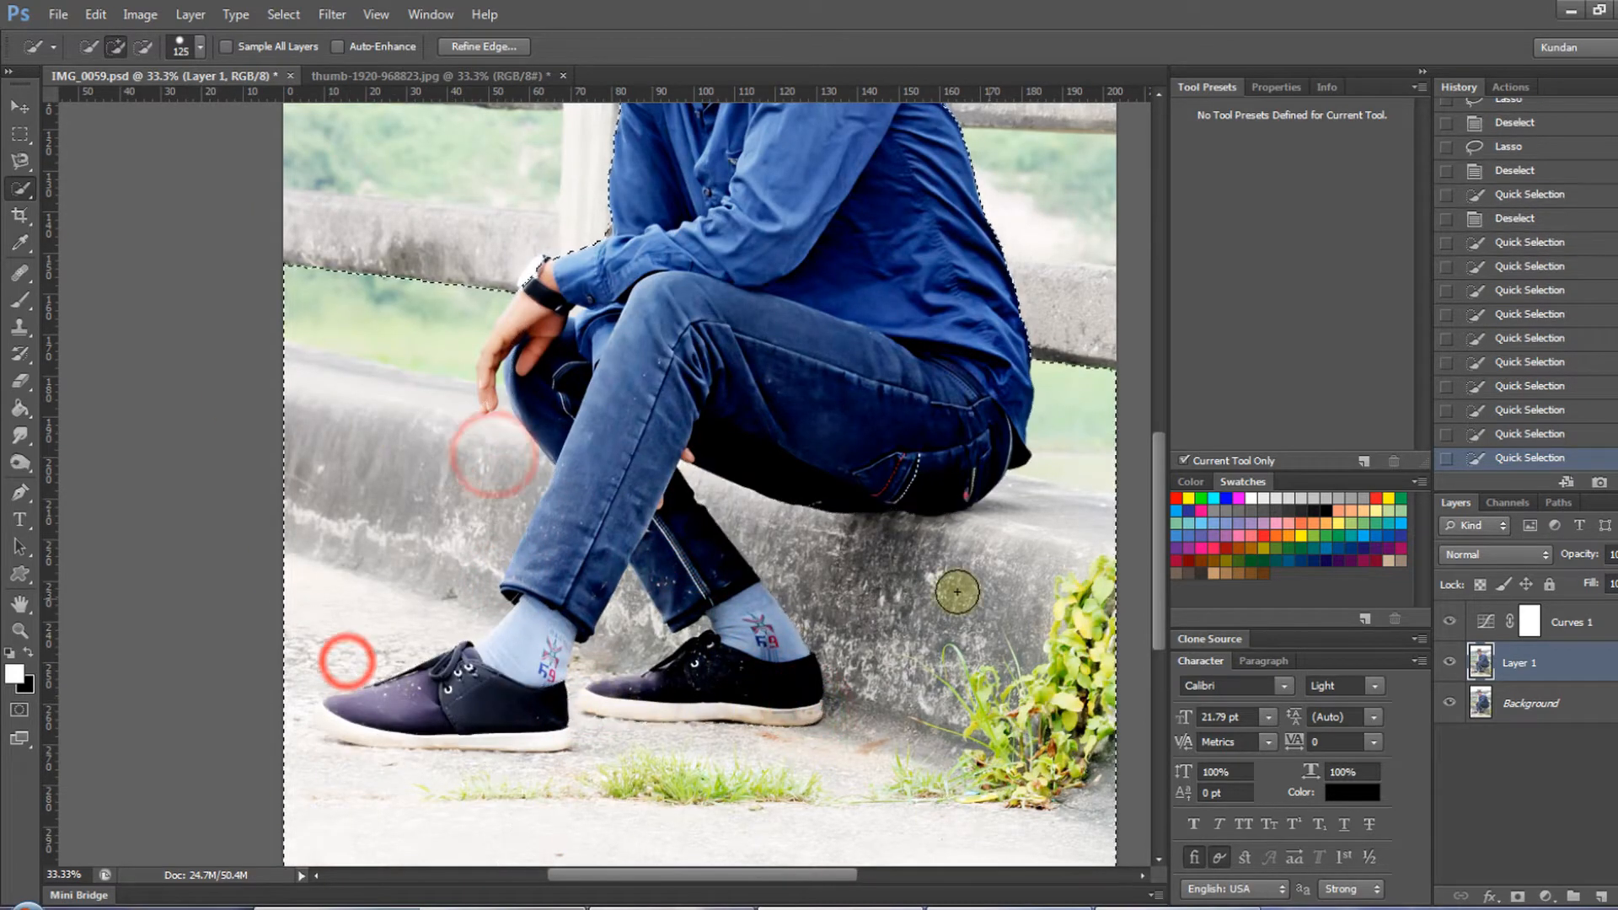
- Trim the greenery above the concrete ledge out of the selection on both sides of the man
{"action": "left_click_drag", "start_coordinate": [1055, 350], "coordinate": [1070, 416]}
{"action": "left_click_drag", "start_coordinate": [480, 267], "coordinate": [364, 306]}
{"action": "left_click_drag", "start_coordinate": [428, 403], "coordinate": [278, 370]}
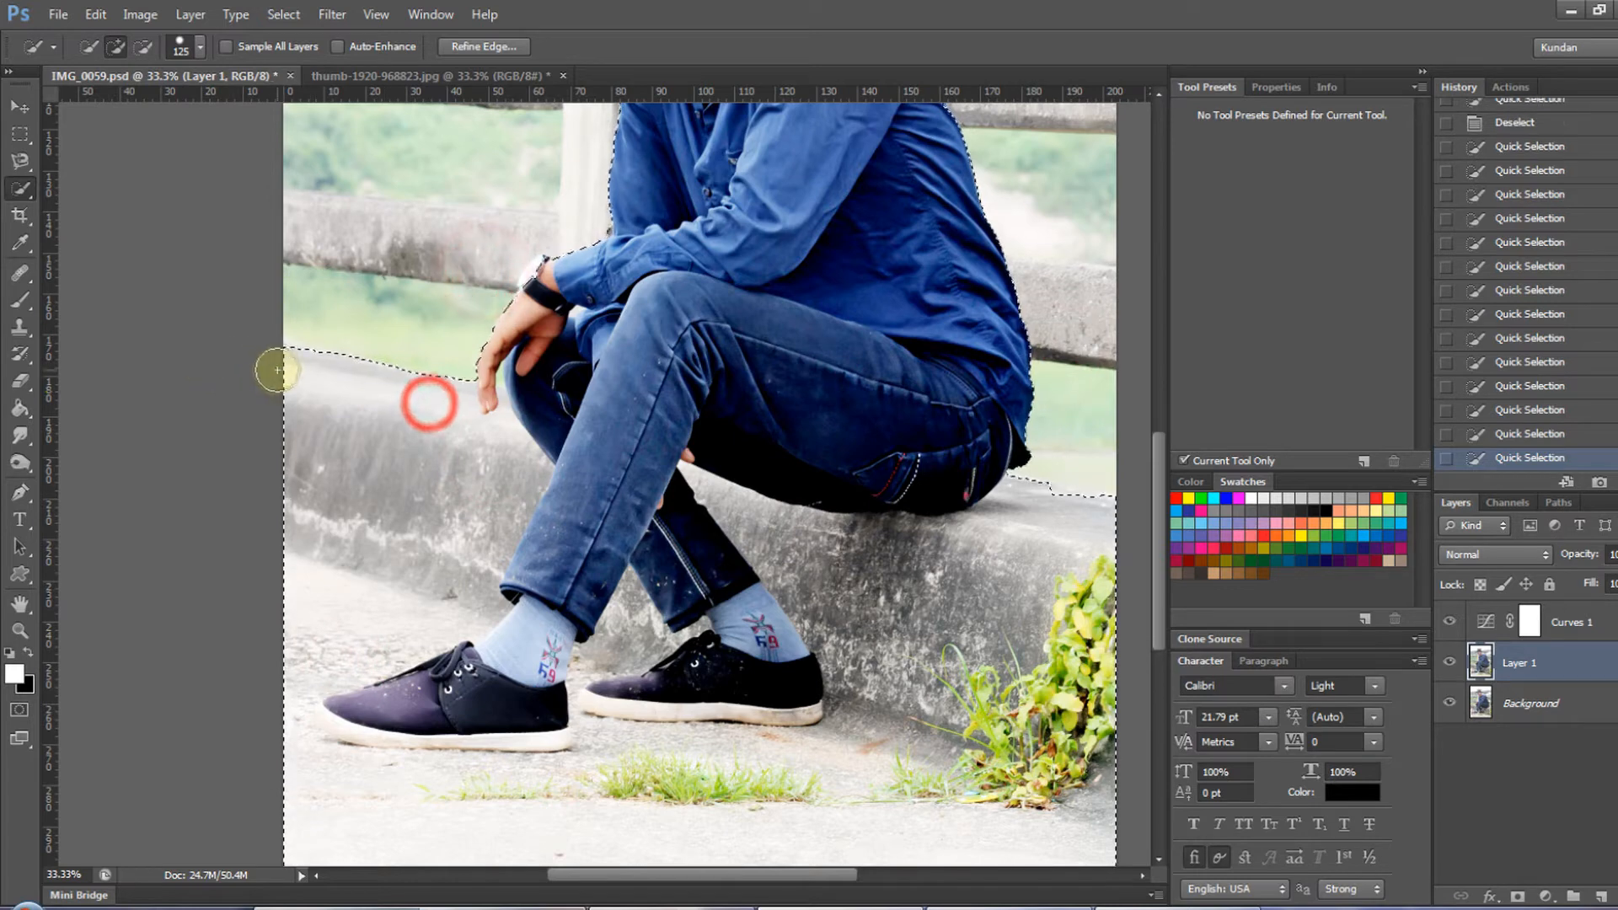
{"action": "left_click", "coordinate": [1012, 493]}
{"action": "left_click", "coordinate": [1068, 455]}
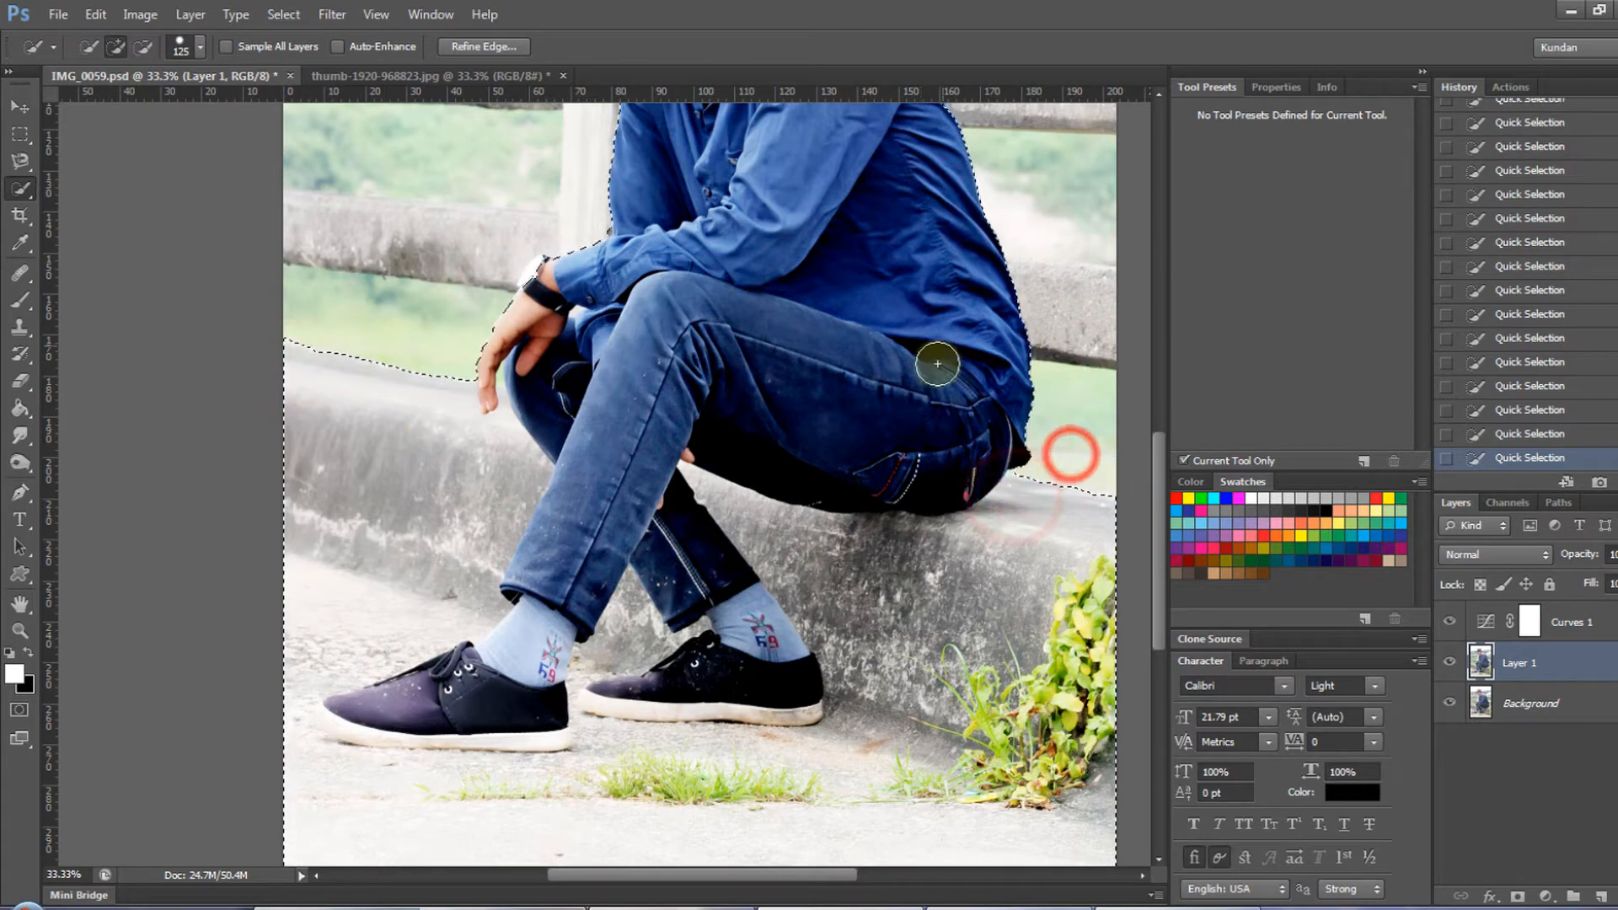
- Correct the selection outline around the sleeve, watch and hand using Quick Selection at brush size 50
{"action": "left_click_drag", "start_coordinate": [946, 355], "coordinate": [885, 576]}
{"action": "mouse_move", "coordinate": [503, 512]}
{"action": "left_mouse_down"}
{"action": "mouse_move", "coordinate": [583, 532]}
{"action": "mouse_move", "coordinate": [545, 672]}
{"action": "mouse_move", "coordinate": [750, 491]}
{"action": "mouse_move", "coordinate": [735, 524]}
{"action": "left_mouse_up"}
{"action": "key", "text": "bracketleft"}
{"action": "key", "text": "bracketleft"}
{"action": "key", "text": "bracketleft"}
{"action": "key", "text": "bracketleft"}
{"action": "key", "text": "bracketleft"}
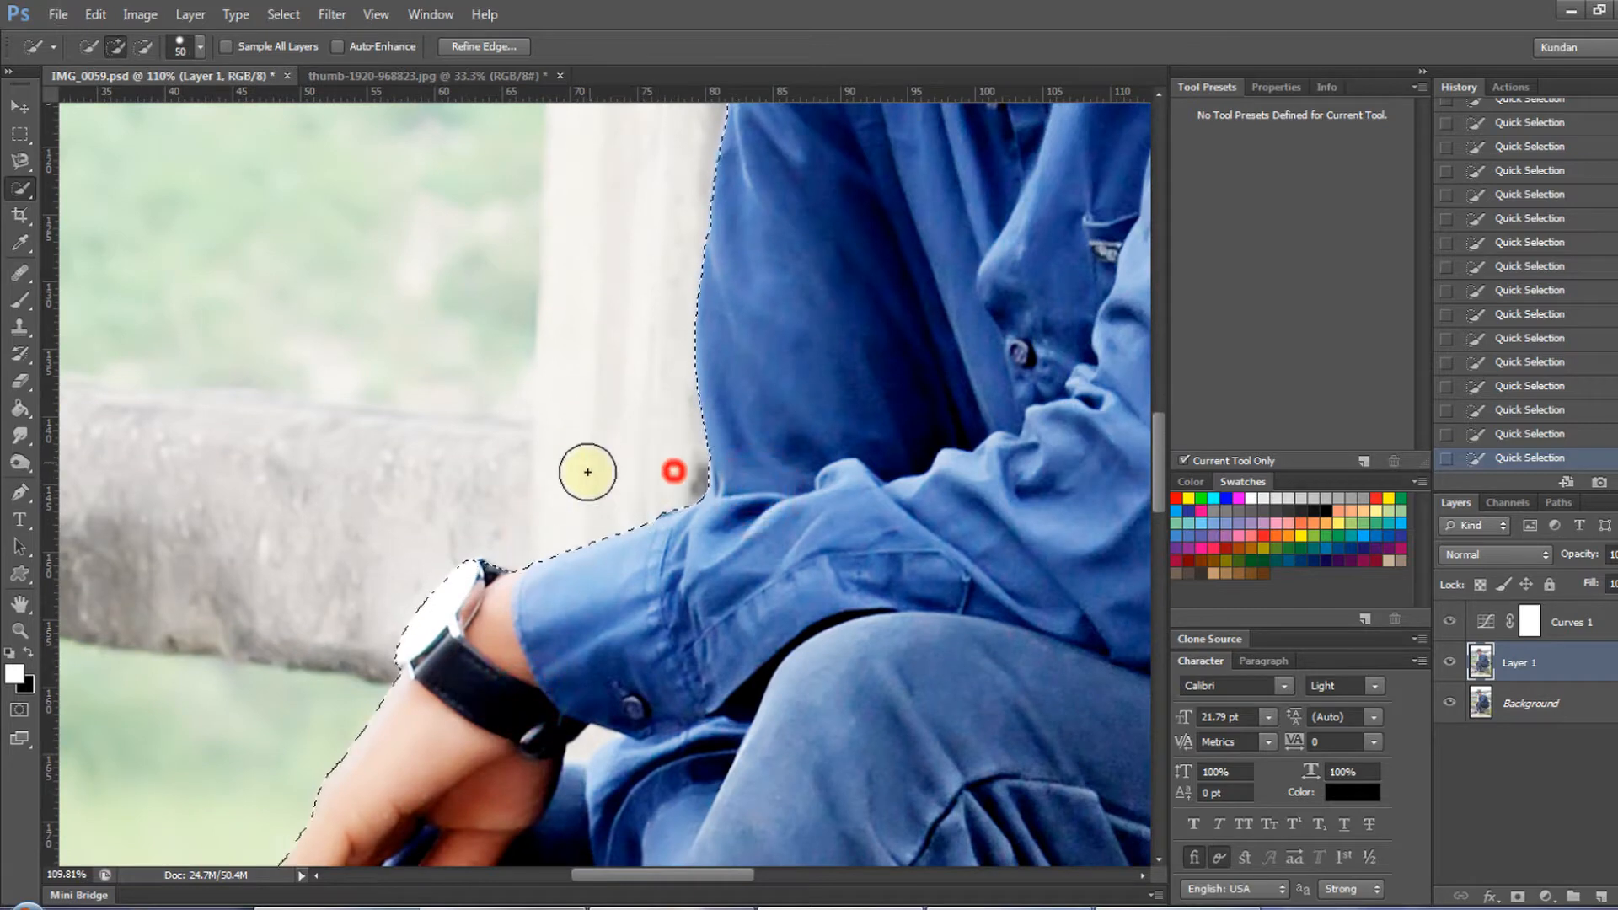
{"action": "left_click_drag", "start_coordinate": [587, 472], "coordinate": [575, 472]}
{"action": "left_click_drag", "start_coordinate": [989, 286], "coordinate": [910, 506]}
{"action": "left_click_drag", "start_coordinate": [925, 397], "coordinate": [809, 573]}
{"action": "left_click_drag", "start_coordinate": [606, 401], "coordinate": [661, 405]}
{"action": "left_click_drag", "start_coordinate": [603, 473], "coordinate": [620, 480]}
{"action": "left_click_drag", "start_coordinate": [523, 563], "coordinate": [501, 597]}
{"action": "left_click", "coordinate": [530, 540]}
- Tighten the selection around the hair by removing the concrete pillar behind the head
{"action": "key", "text": "ctrl+minus"}
{"action": "left_click_drag", "start_coordinate": [800, 220], "coordinate": [747, 460]}
{"action": "mouse_move", "coordinate": [750, 385]}
{"action": "left_mouse_down"}
{"action": "mouse_move", "coordinate": [748, 418]}
{"action": "mouse_move", "coordinate": [741, 354]}
{"action": "mouse_move", "coordinate": [750, 372]}
{"action": "left_mouse_up"}
{"action": "left_click", "coordinate": [745, 377]}
{"action": "left_click_drag", "start_coordinate": [656, 286], "coordinate": [684, 506]}
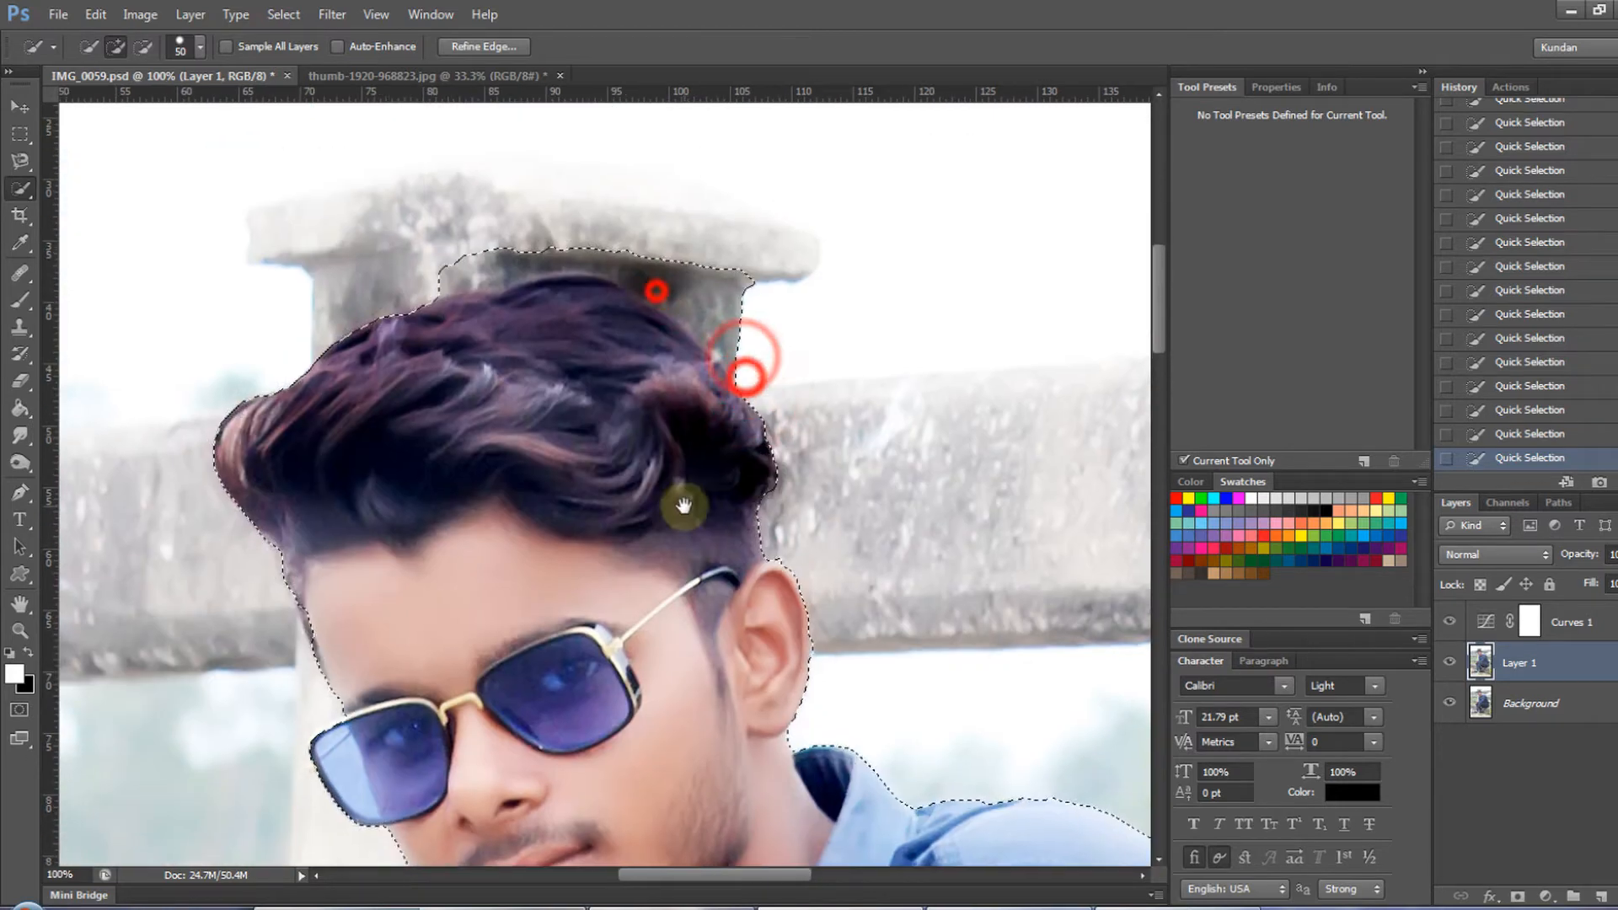
{"action": "left_click_drag", "start_coordinate": [694, 254], "coordinate": [728, 308]}
{"action": "mouse_move", "coordinate": [606, 332]}
{"action": "left_mouse_down"}
{"action": "mouse_move", "coordinate": [675, 361]}
{"action": "mouse_move", "coordinate": [746, 342]}
{"action": "left_mouse_up"}
{"action": "key", "text": "ctrl+0"}
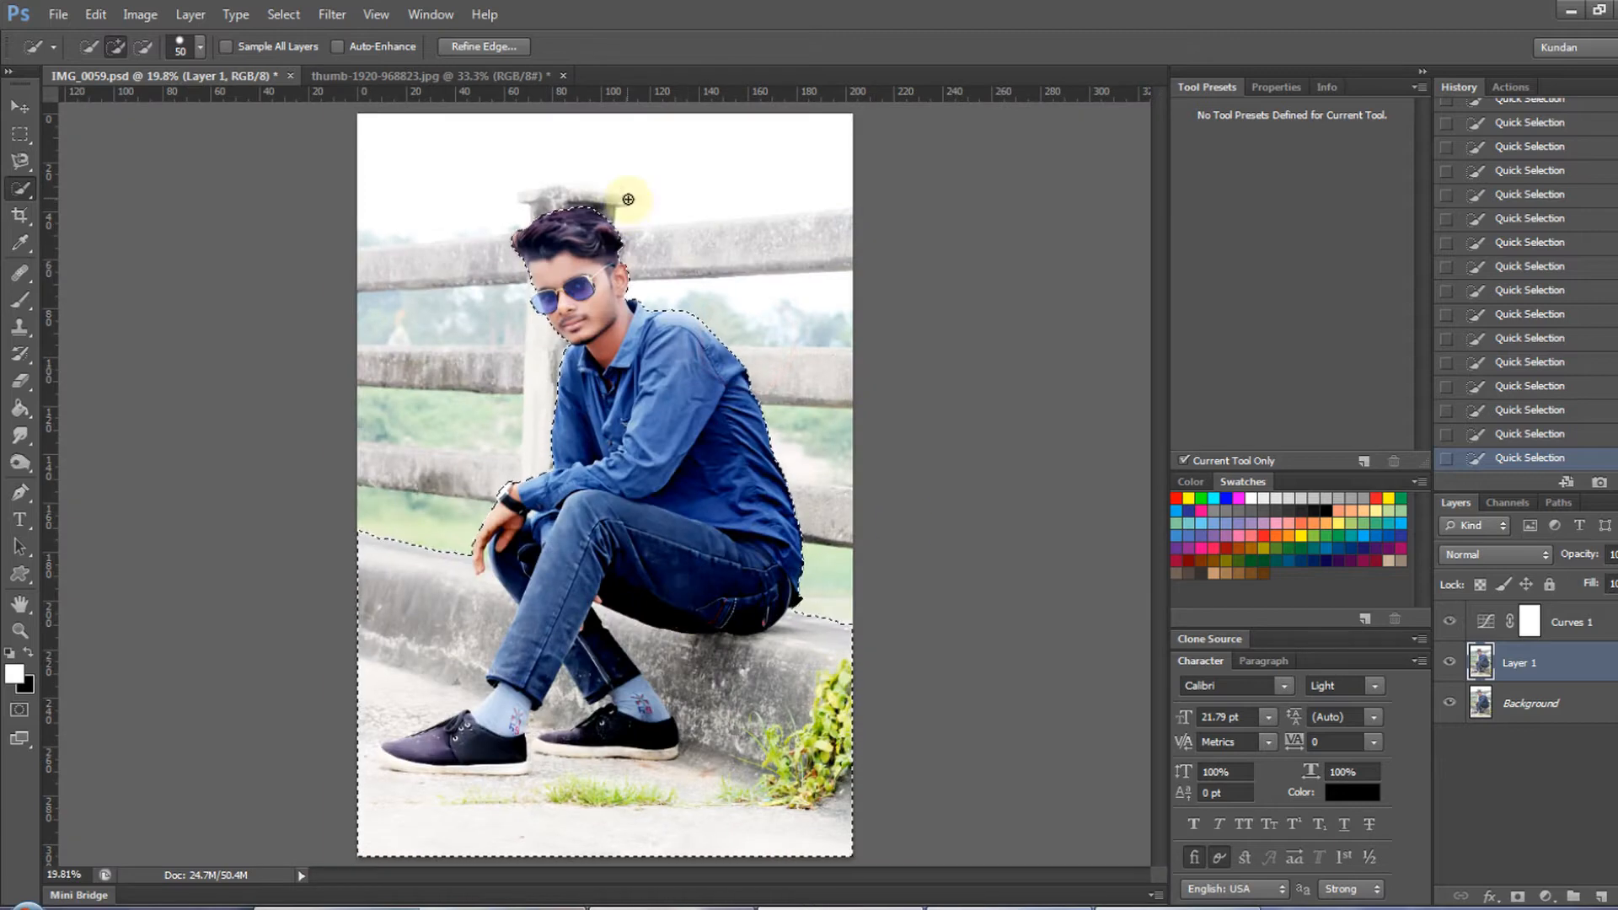
- Open Refine Edge for the selection and brush the radius along the ear, neck and collar edges at size 15
{"action": "left_click_drag", "start_coordinate": [611, 193], "coordinate": [647, 190]}
{"action": "left_click", "coordinate": [505, 49]}
{"action": "left_click_drag", "start_coordinate": [593, 244], "coordinate": [631, 223]}
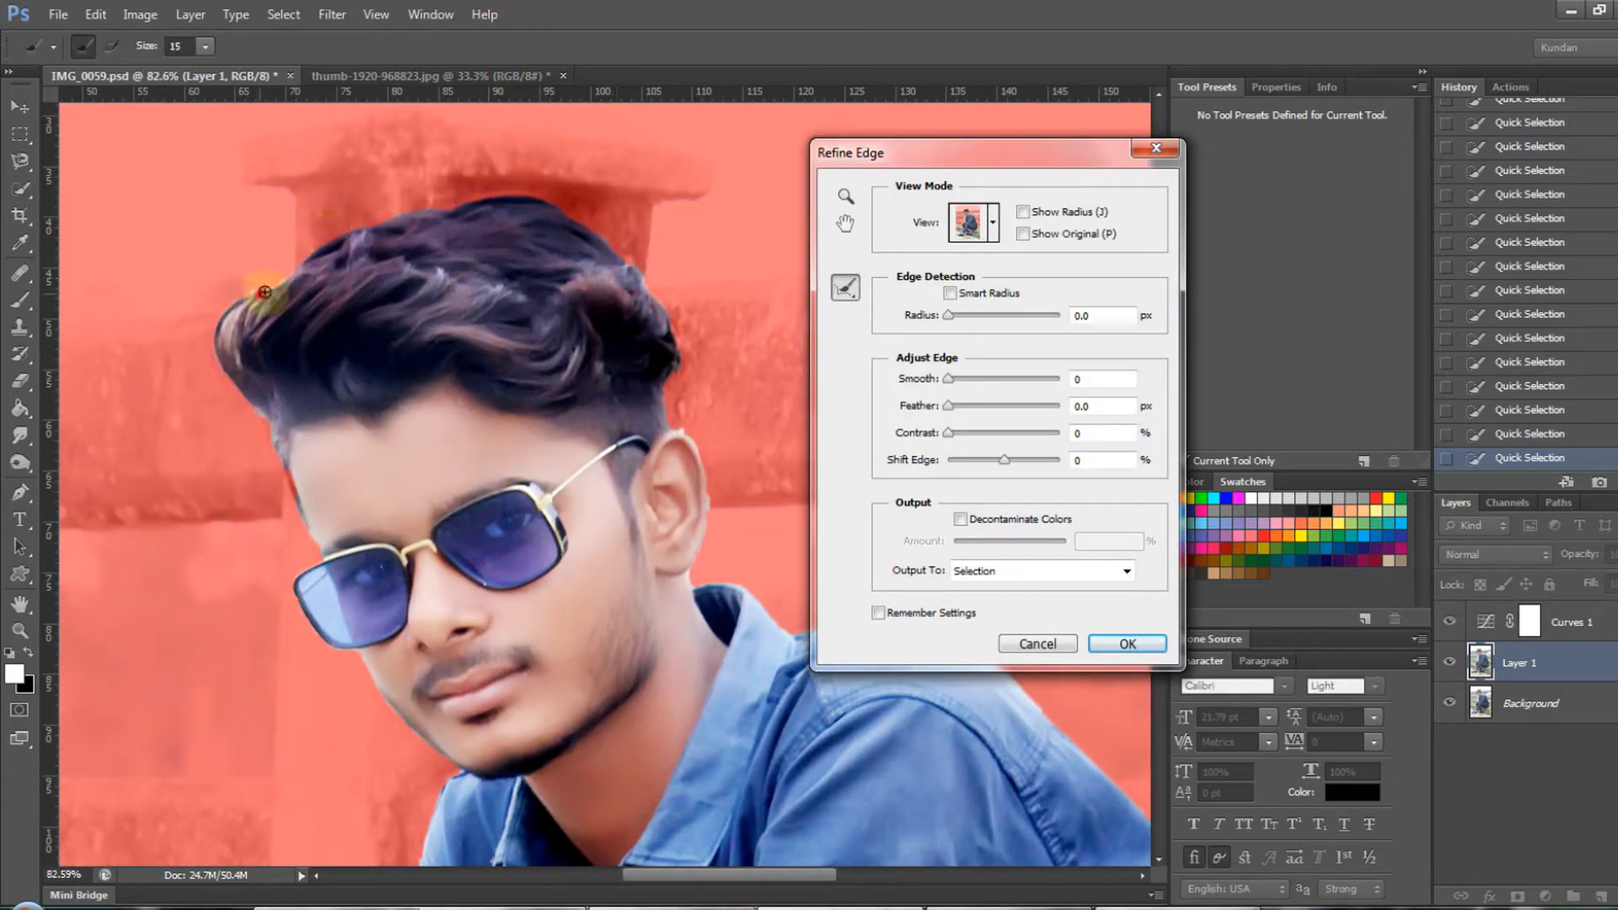
{"action": "left_click", "coordinate": [707, 568], "text": "ctrl"}
{"action": "left_click", "coordinate": [722, 583], "text": "ctrl"}
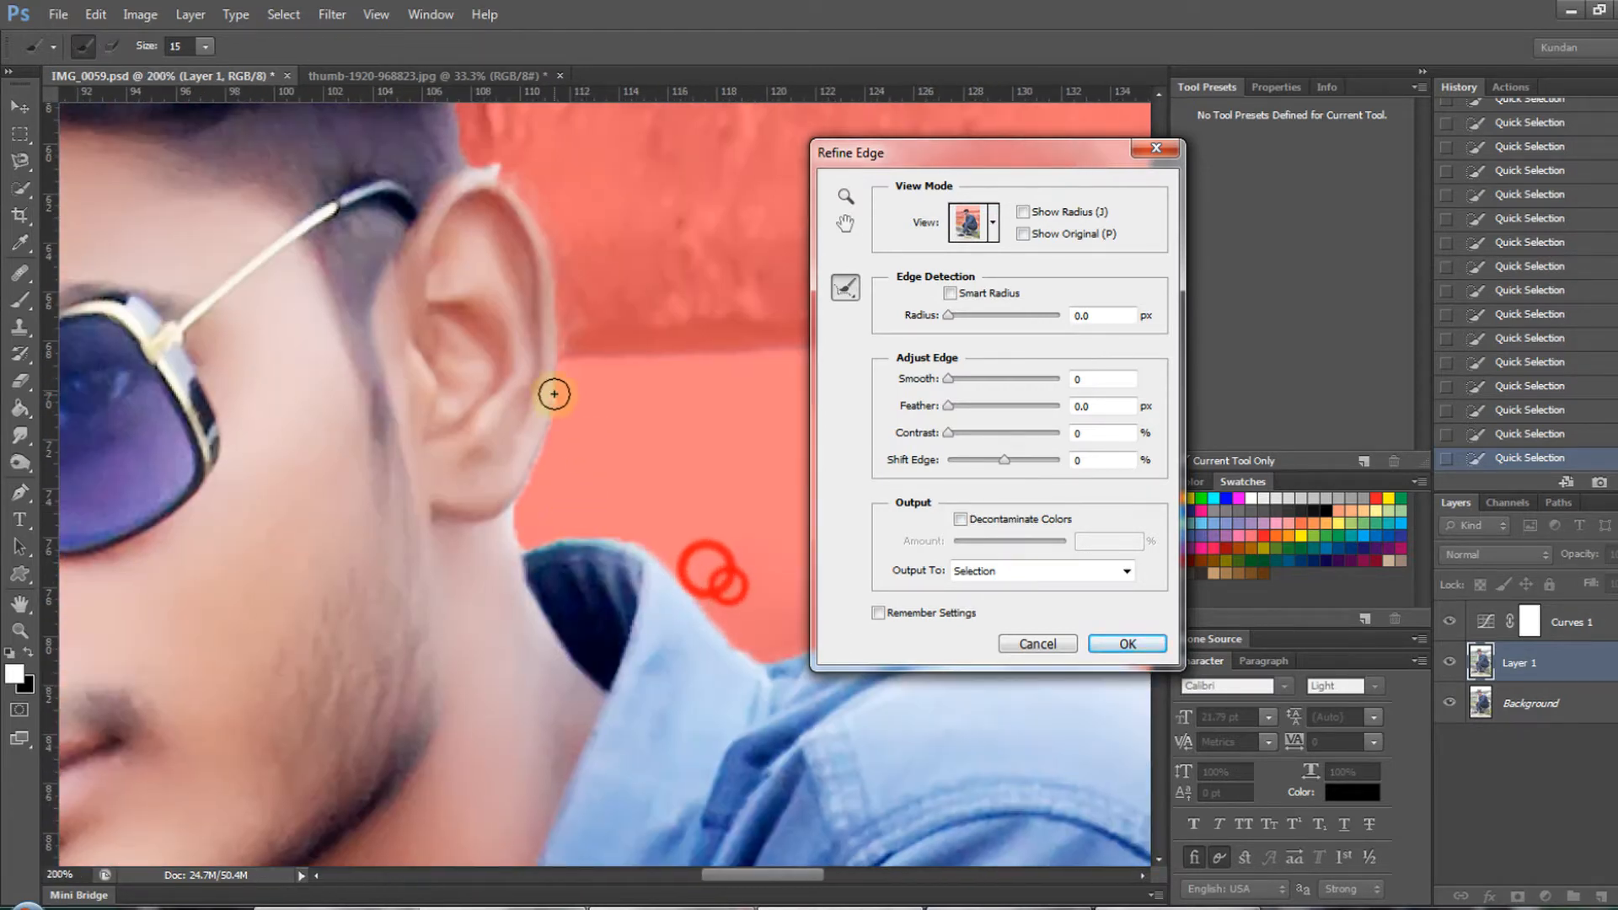
{"action": "mouse_move", "coordinate": [552, 400]}
{"action": "left_mouse_down"}
{"action": "mouse_move", "coordinate": [524, 544]}
{"action": "mouse_move", "coordinate": [681, 612]}
{"action": "left_mouse_up"}
{"action": "left_click_drag", "start_coordinate": [608, 440], "coordinate": [665, 448]}
{"action": "left_click_drag", "start_coordinate": [599, 551], "coordinate": [698, 656]}
{"action": "key", "text": "ctrl+minus"}
{"action": "key", "text": "ctrl+minus"}
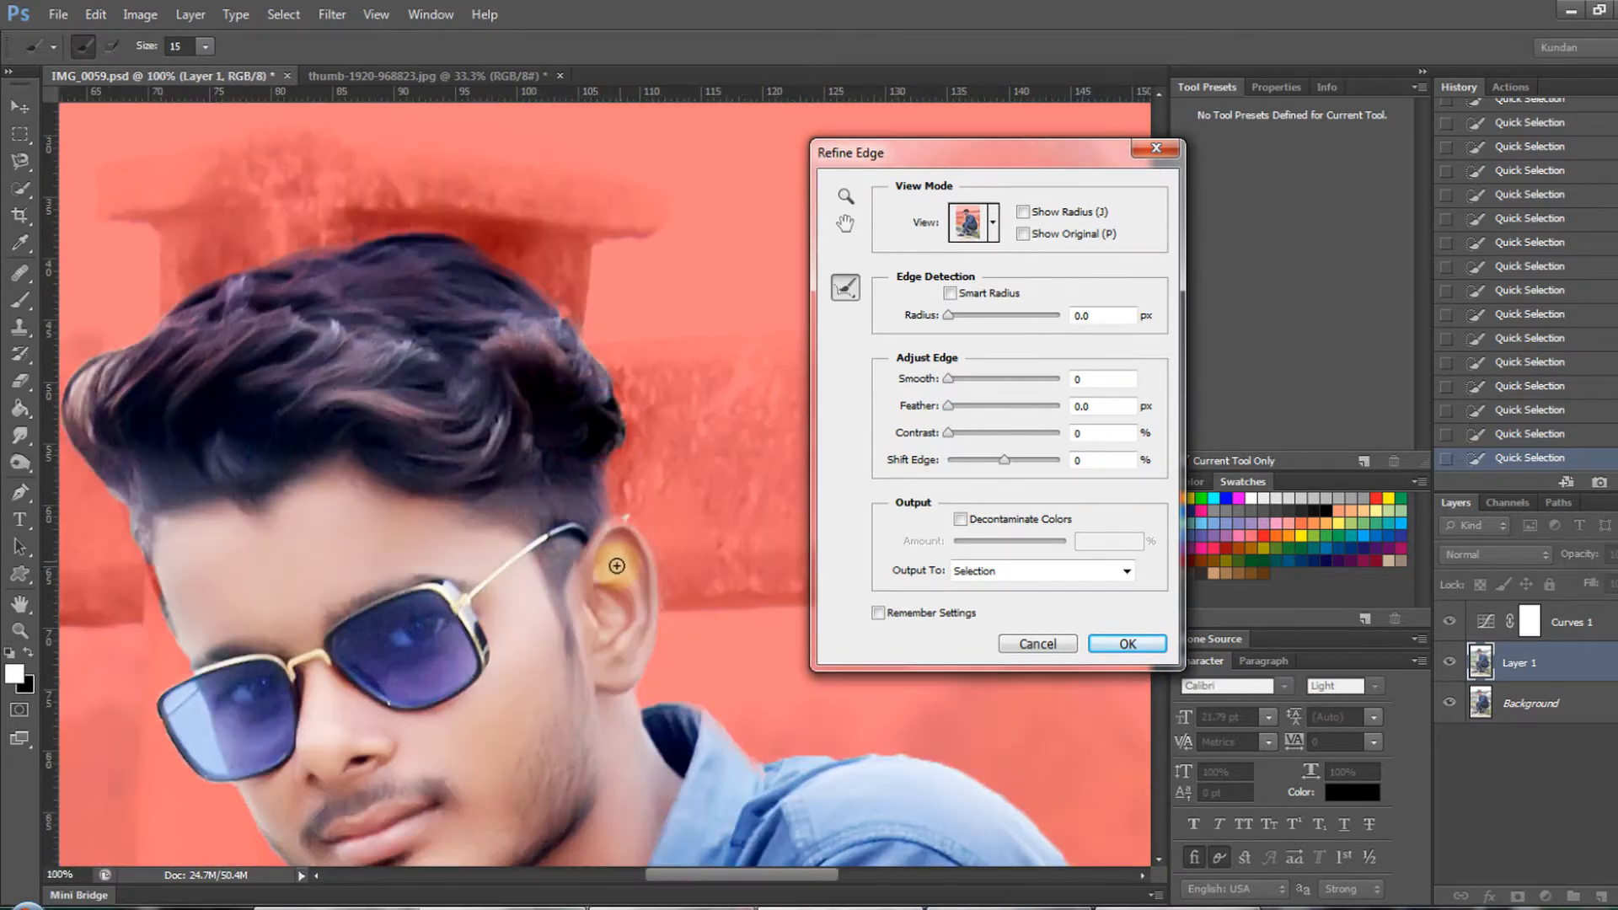
- Refine the selection edge around the sunglasses, face and arm using a size 7 refine radius brush
{"action": "left_click", "coordinate": [368, 665], "text": "ctrl"}
{"action": "left_click", "coordinate": [231, 454], "text": "ctrl"}
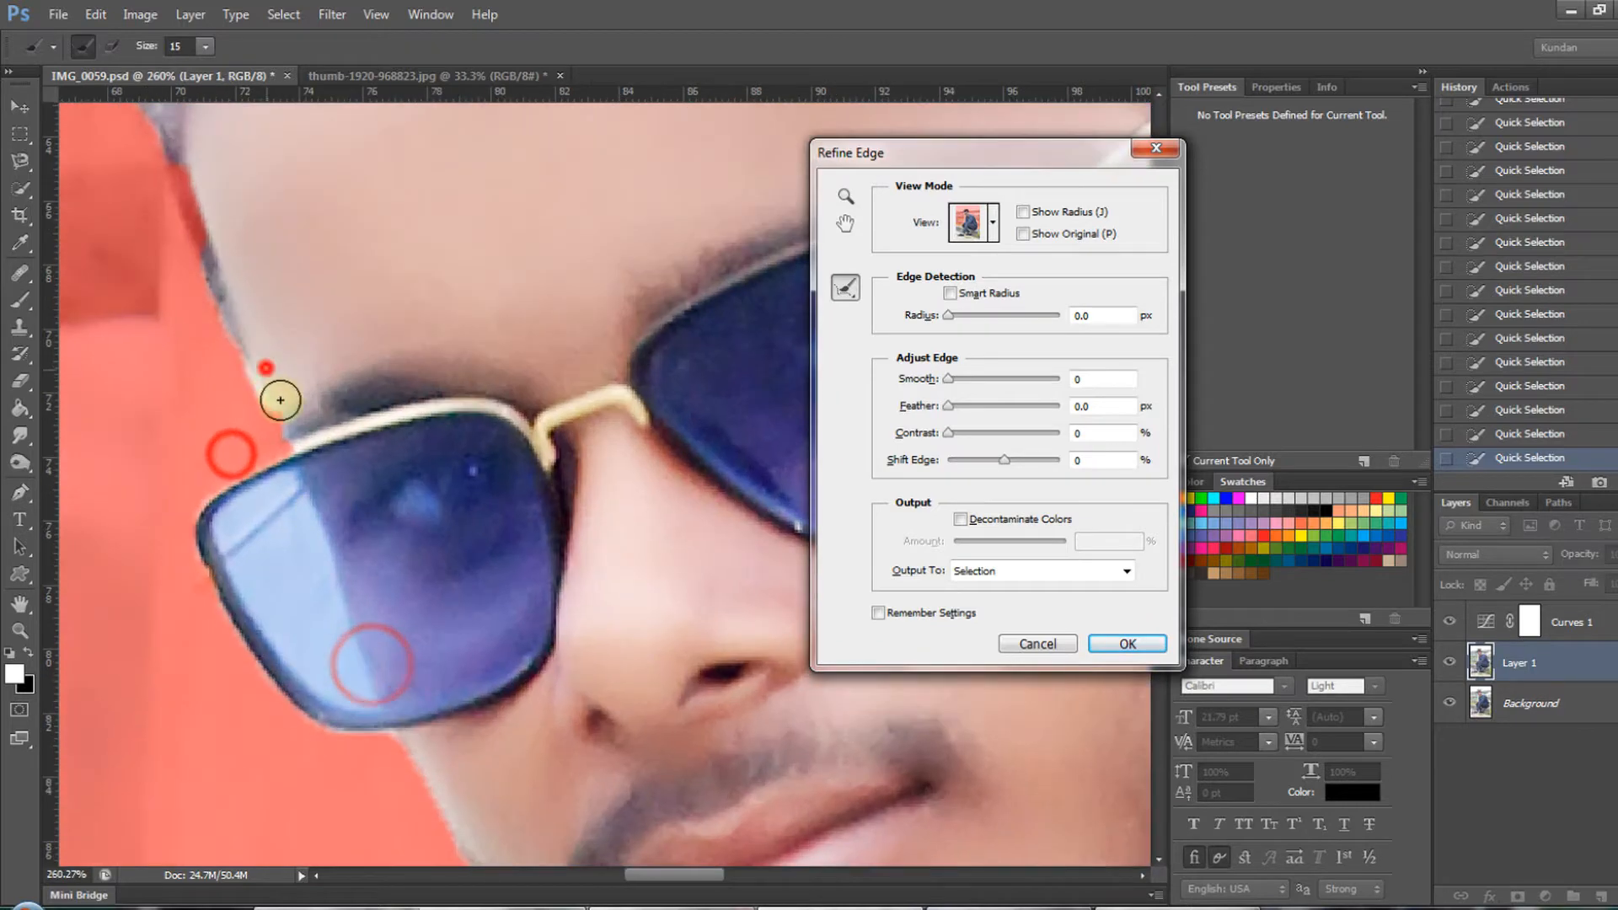
{"action": "key", "text": "ctrl+minus"}
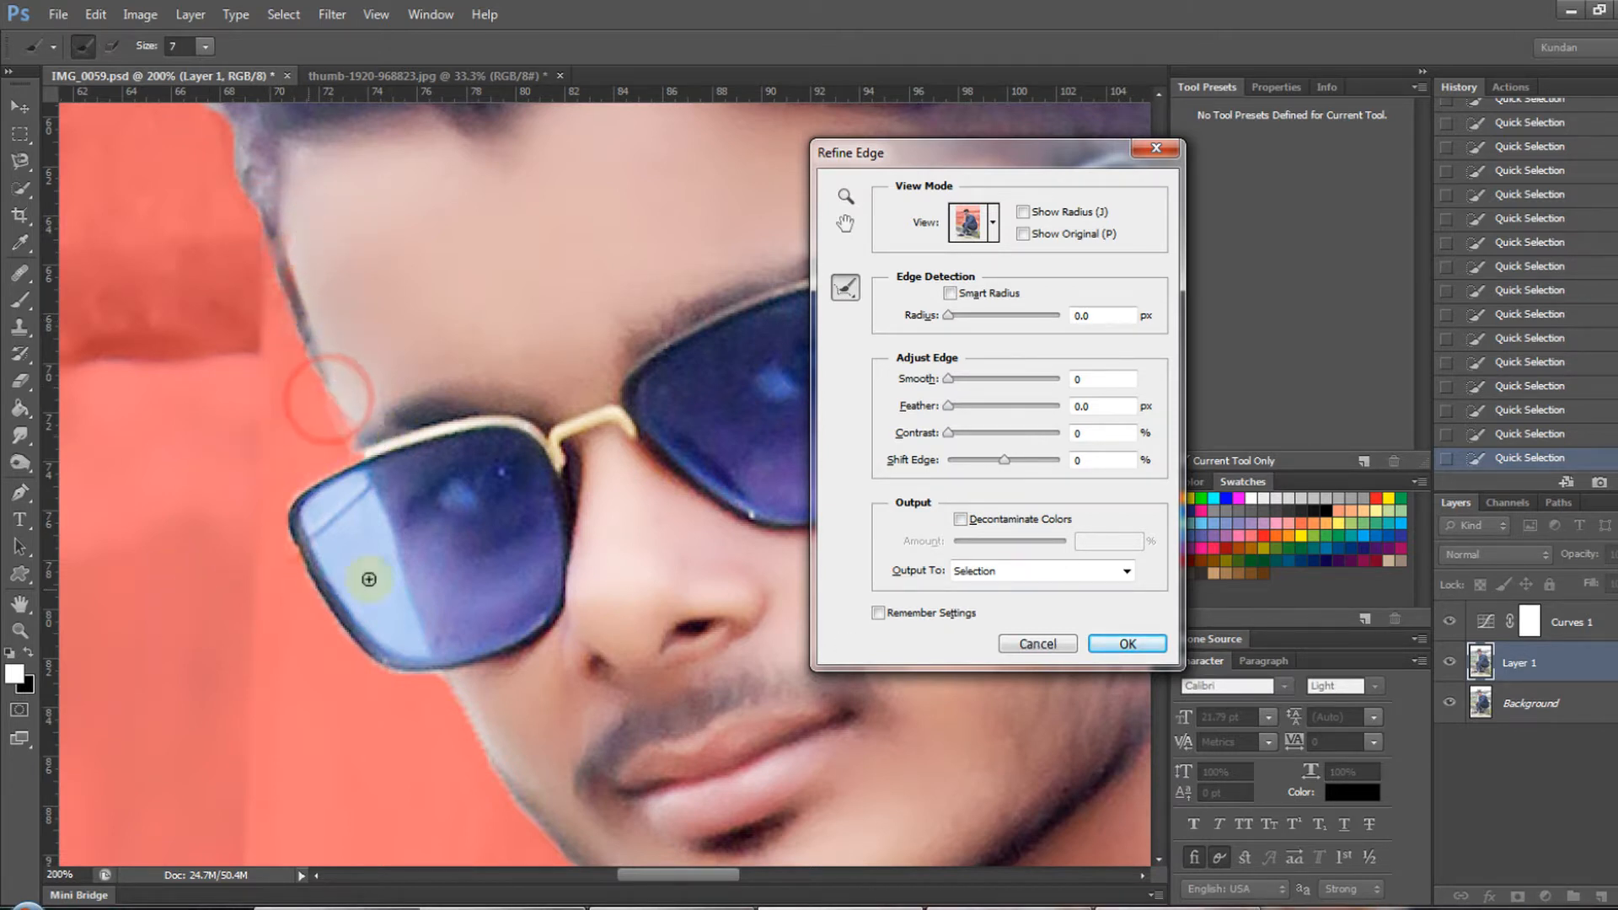
{"action": "key", "text": "ctrl+minus"}
{"action": "key", "text": "ctrl+minus"}
{"action": "left_click_drag", "start_coordinate": [564, 599], "coordinate": [539, 278]}
{"action": "left_click_drag", "start_coordinate": [531, 491], "coordinate": [506, 211]}
{"action": "left_click_drag", "start_coordinate": [87, 718], "coordinate": [320, 396]}
{"action": "left_click_drag", "start_coordinate": [188, 700], "coordinate": [352, 475]}
{"action": "mouse_move", "coordinate": [413, 249]}
{"action": "left_mouse_down"}
{"action": "mouse_move", "coordinate": [461, 319]}
{"action": "mouse_move", "coordinate": [493, 321]}
{"action": "left_mouse_up"}
{"action": "left_click_drag", "start_coordinate": [544, 138], "coordinate": [451, 370]}
- Refine the selection along the ledge's top edge beside the hand using refine radius brush size 10
{"action": "key", "text": "ctrl+minus"}
{"action": "key", "text": "ctrl+minus"}
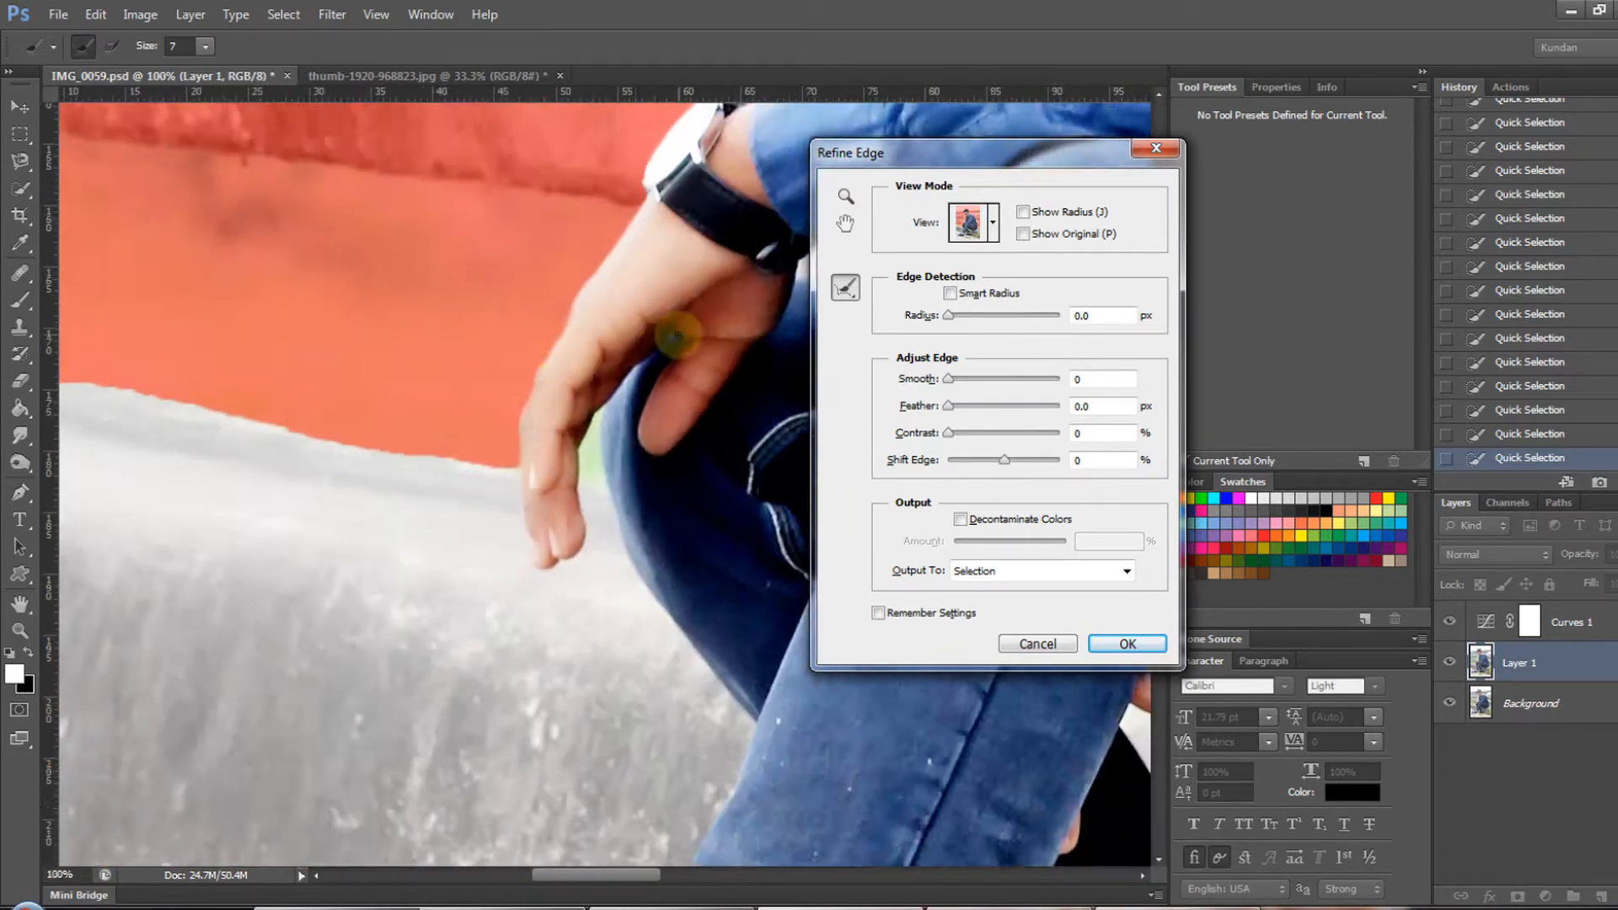
{"action": "left_click_drag", "start_coordinate": [481, 467], "coordinate": [603, 476]}
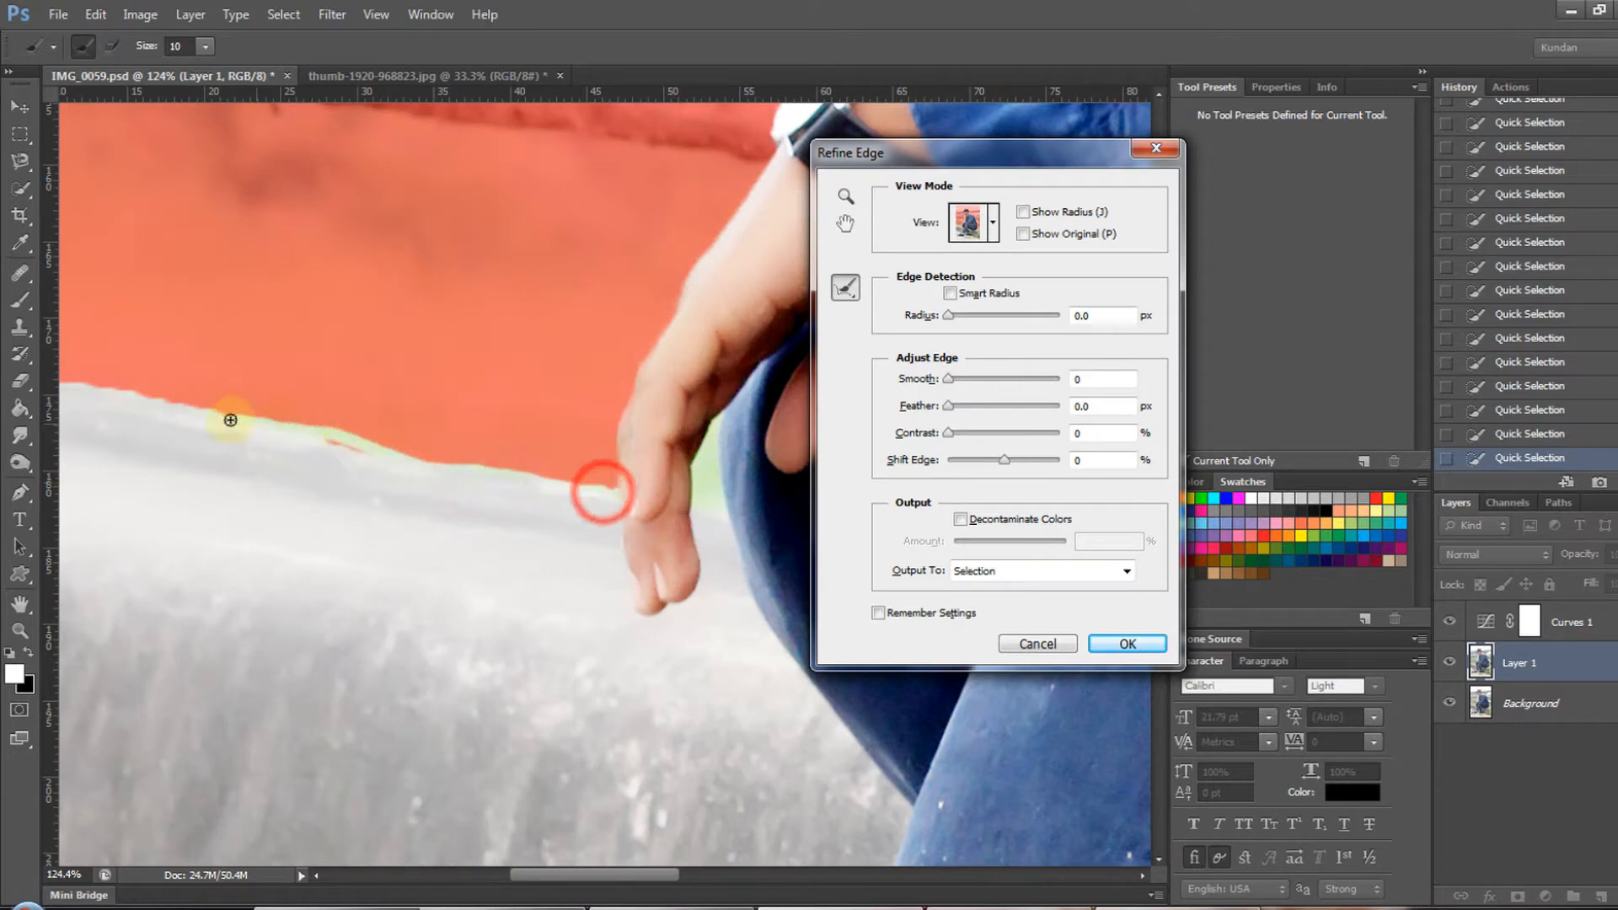
{"action": "left_click_drag", "start_coordinate": [231, 433], "coordinate": [604, 447]}
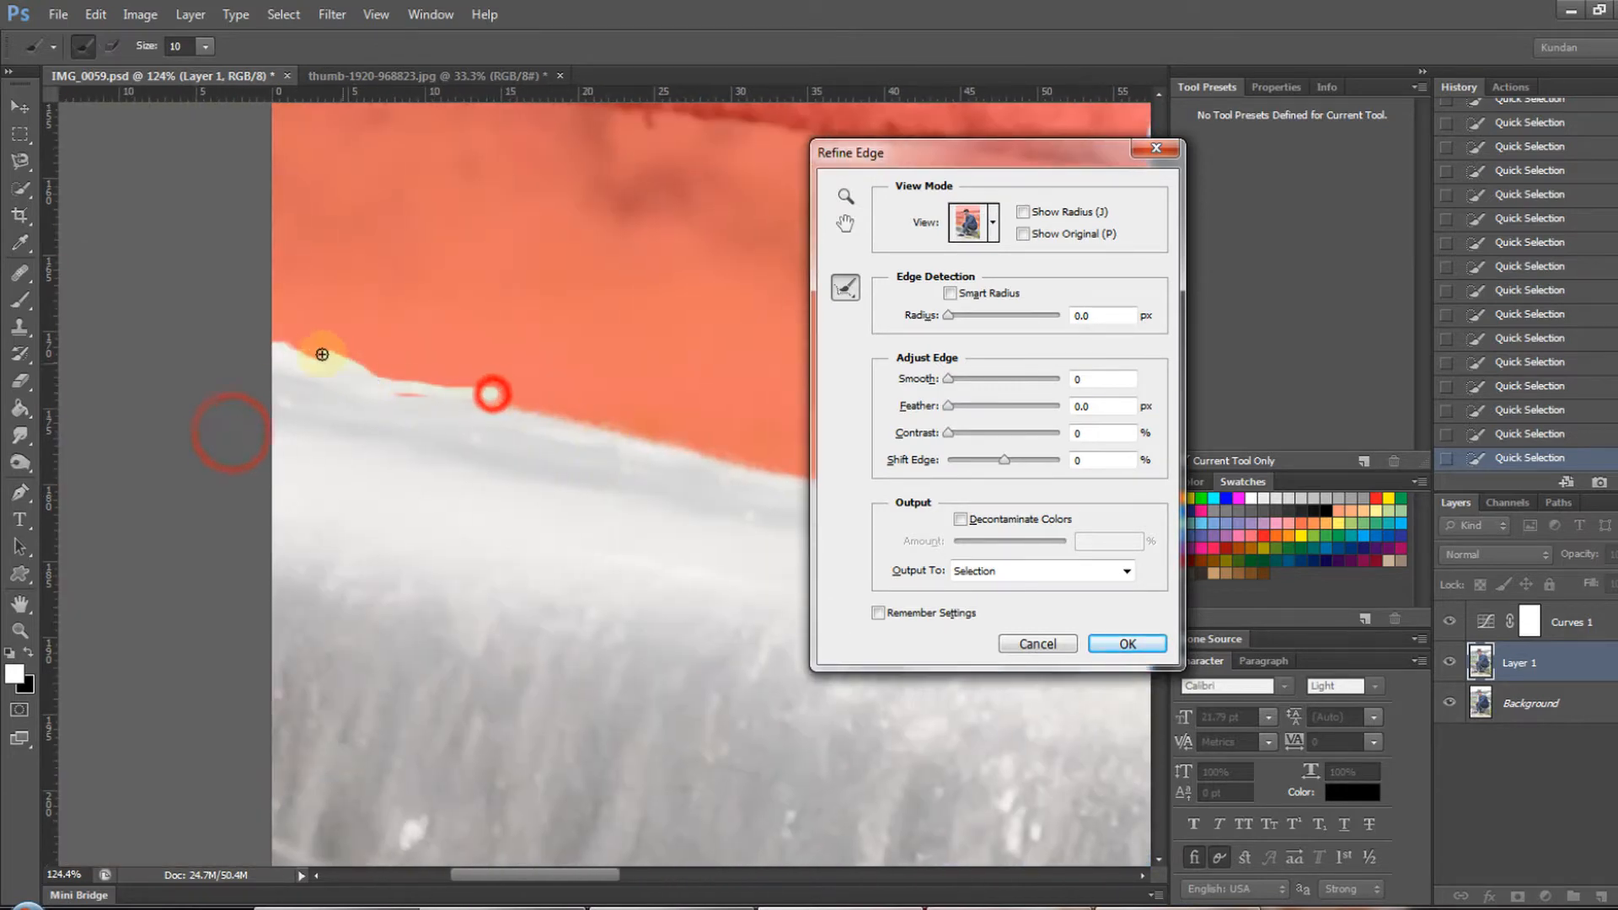
- Apply the refined edge, add a layer mask to Layer 1 from the selection and hide the Background layer
{"action": "key", "text": "Return"}
{"action": "key", "text": "ctrl+0"}
{"action": "left_click", "coordinate": [1519, 896]}
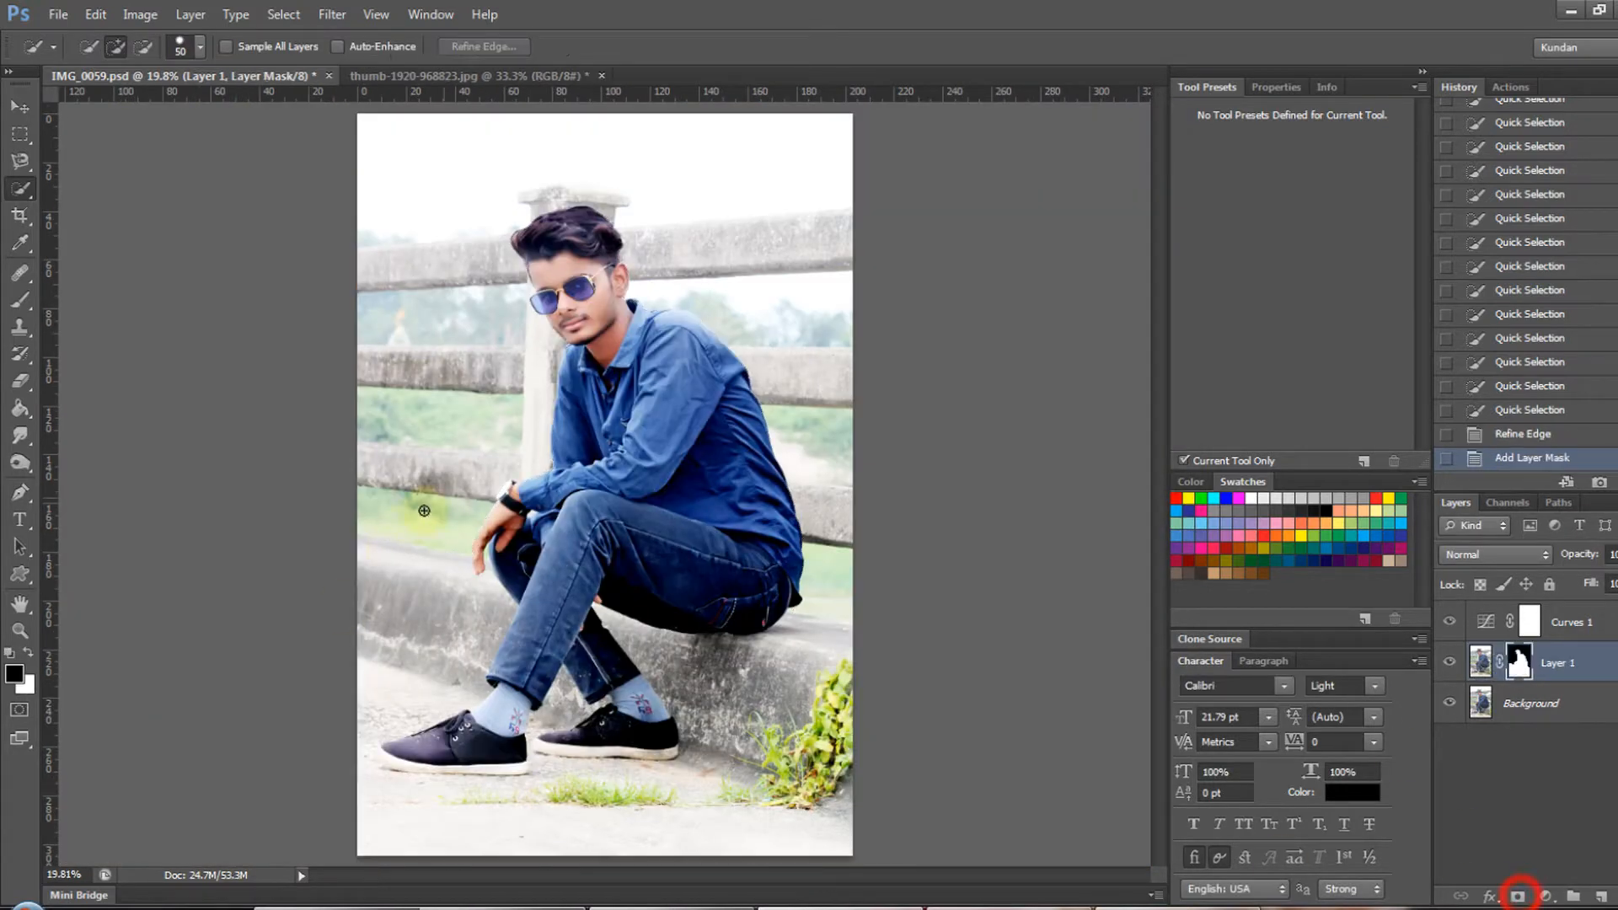
{"action": "key", "text": "v"}
{"action": "left_click", "coordinate": [1451, 702]}
{"action": "mouse_move", "coordinate": [612, 247]}
{"action": "left_mouse_down"}
{"action": "mouse_move", "coordinate": [715, 350]}
{"action": "mouse_move", "coordinate": [636, 253]}
{"action": "left_mouse_up"}
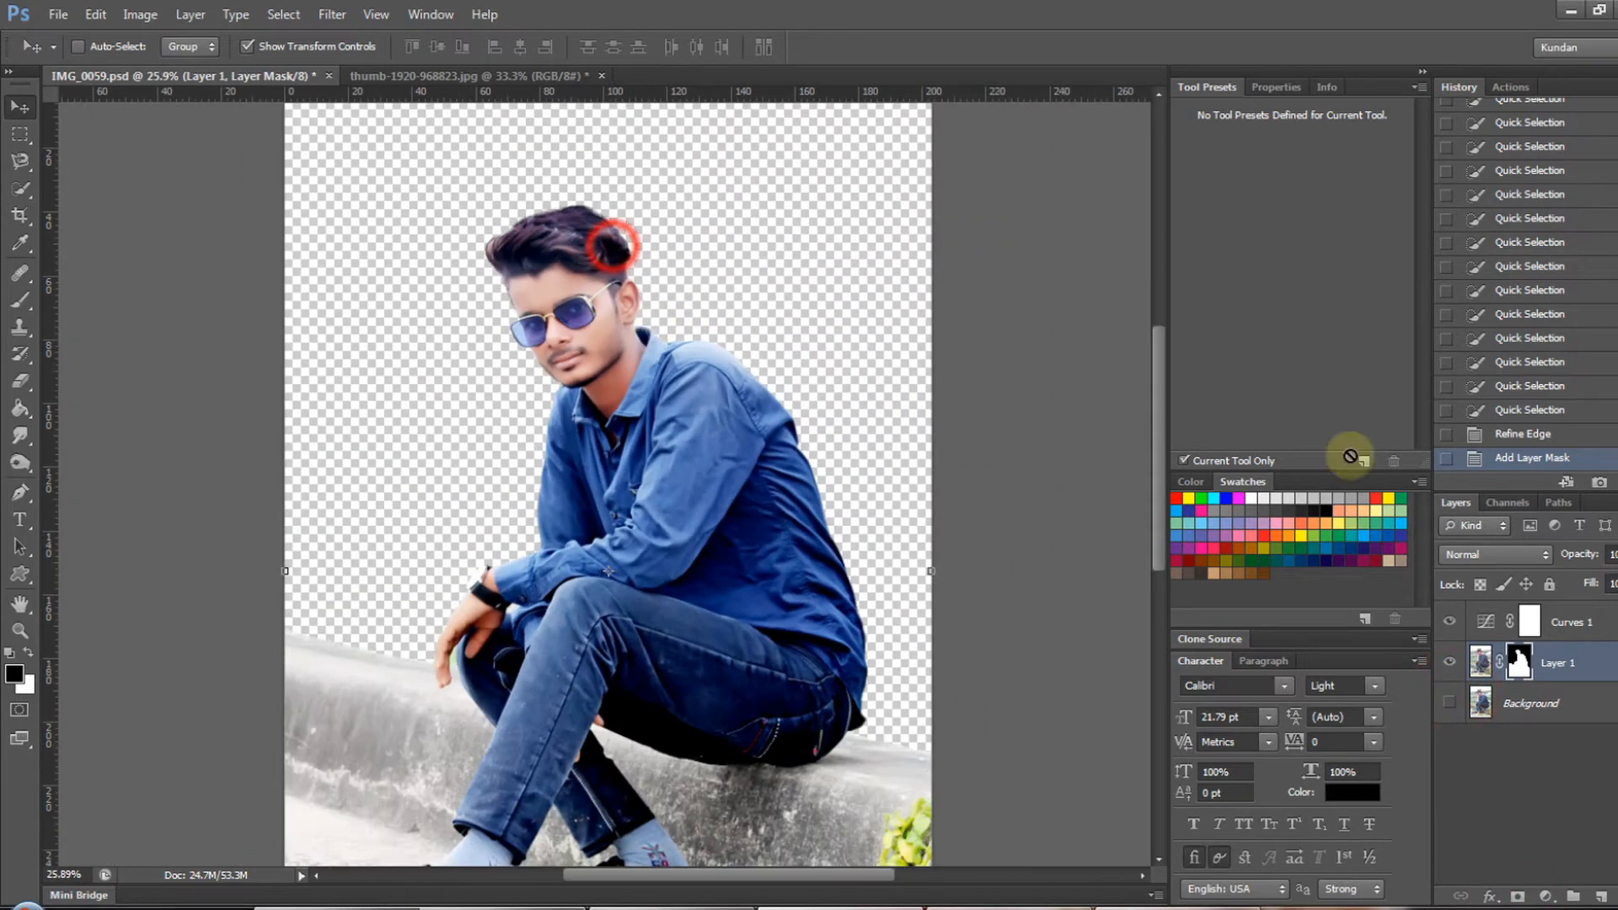
- In thumb-1920-968823.jpg, copy the whole image to a new layer and stretch it vertically past the canvas's upper edge
{"action": "left_click", "coordinate": [463, 77]}
{"action": "key", "text": "ctrl+plus"}
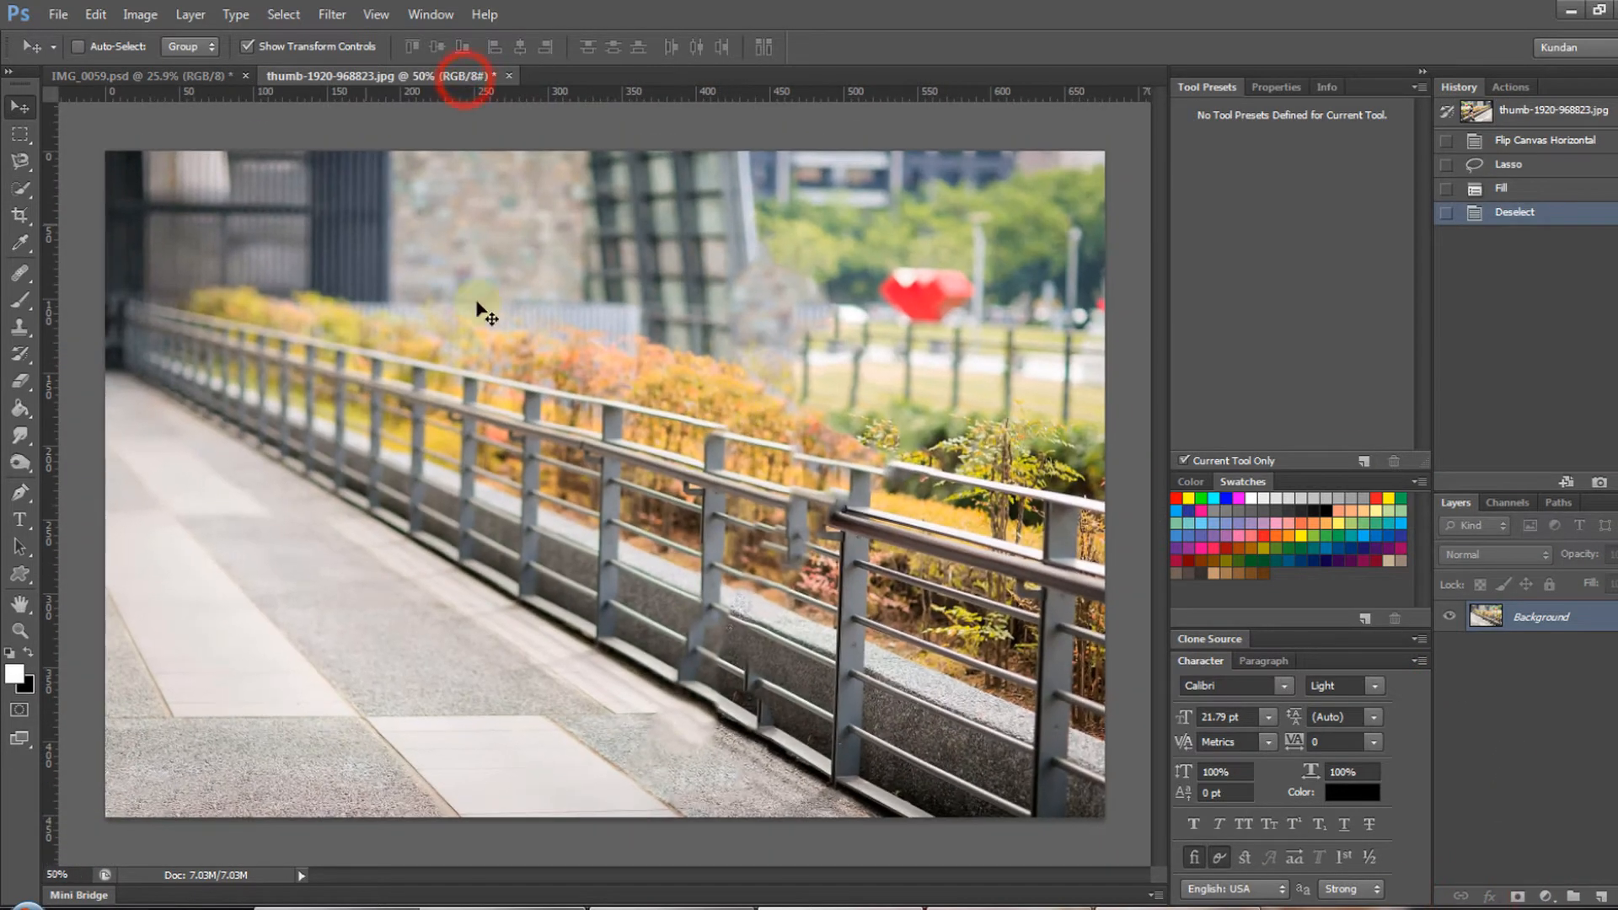
{"action": "key", "text": "ctrl+minus"}
{"action": "key", "text": "ctrl+a"}
{"action": "key", "text": "ctrl+t"}
{"action": "left_click_drag", "start_coordinate": [616, 262], "coordinate": [625, 88]}
{"action": "key", "text": "Escape"}
{"action": "key", "text": "ctrl+j"}
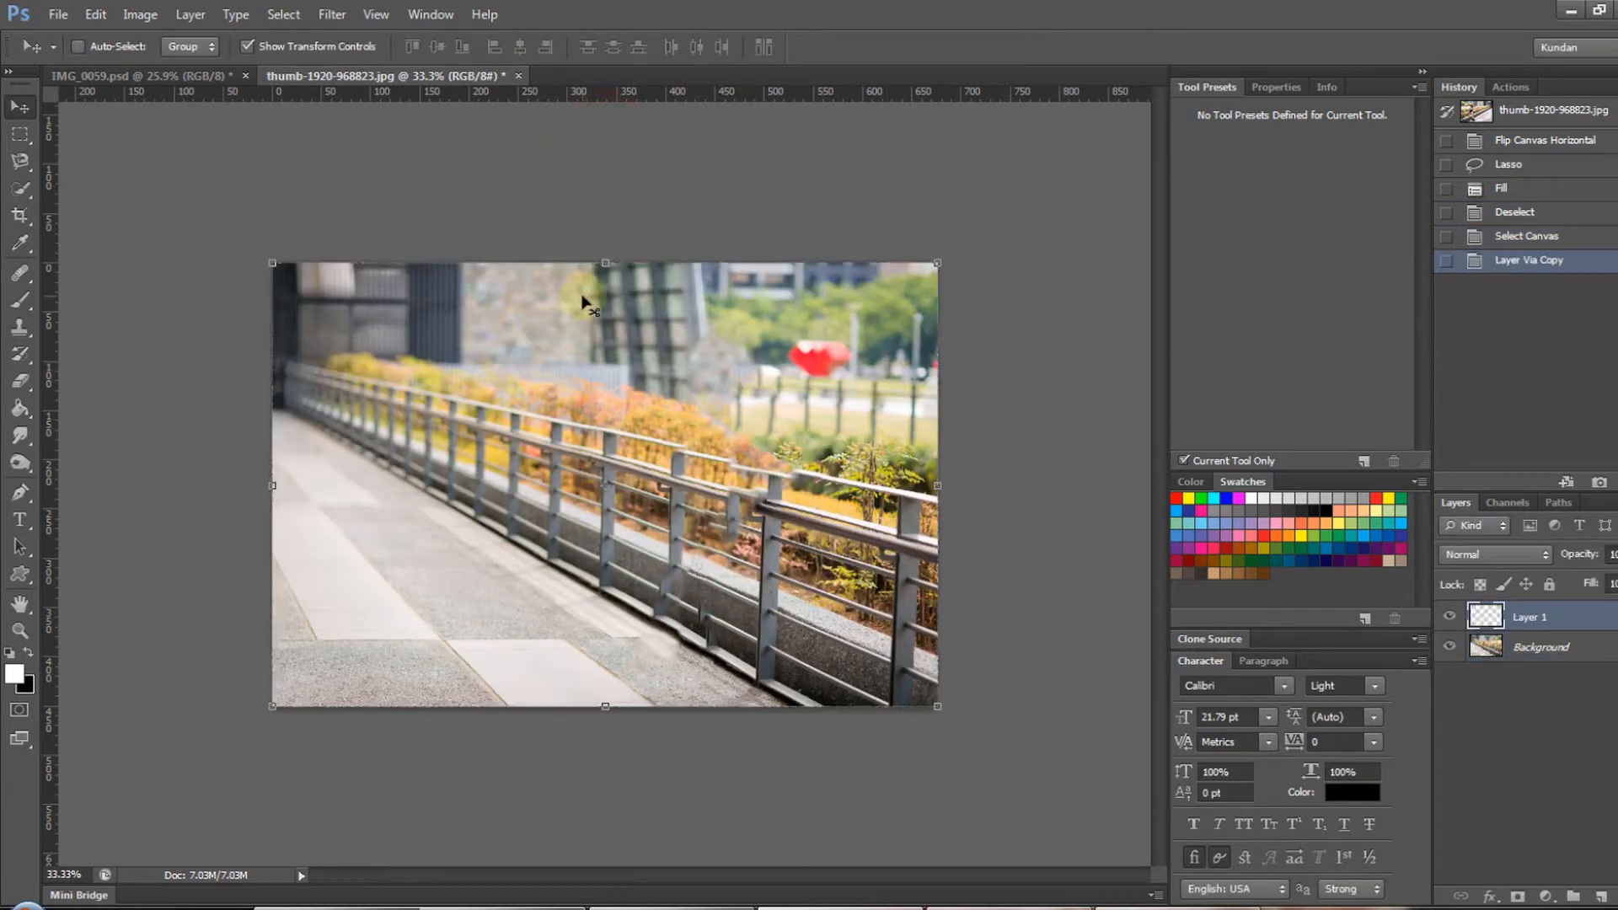
{"action": "key", "text": "ctrl+t"}
{"action": "left_click_drag", "start_coordinate": [606, 262], "coordinate": [614, 138]}
{"action": "key", "text": "Return"}
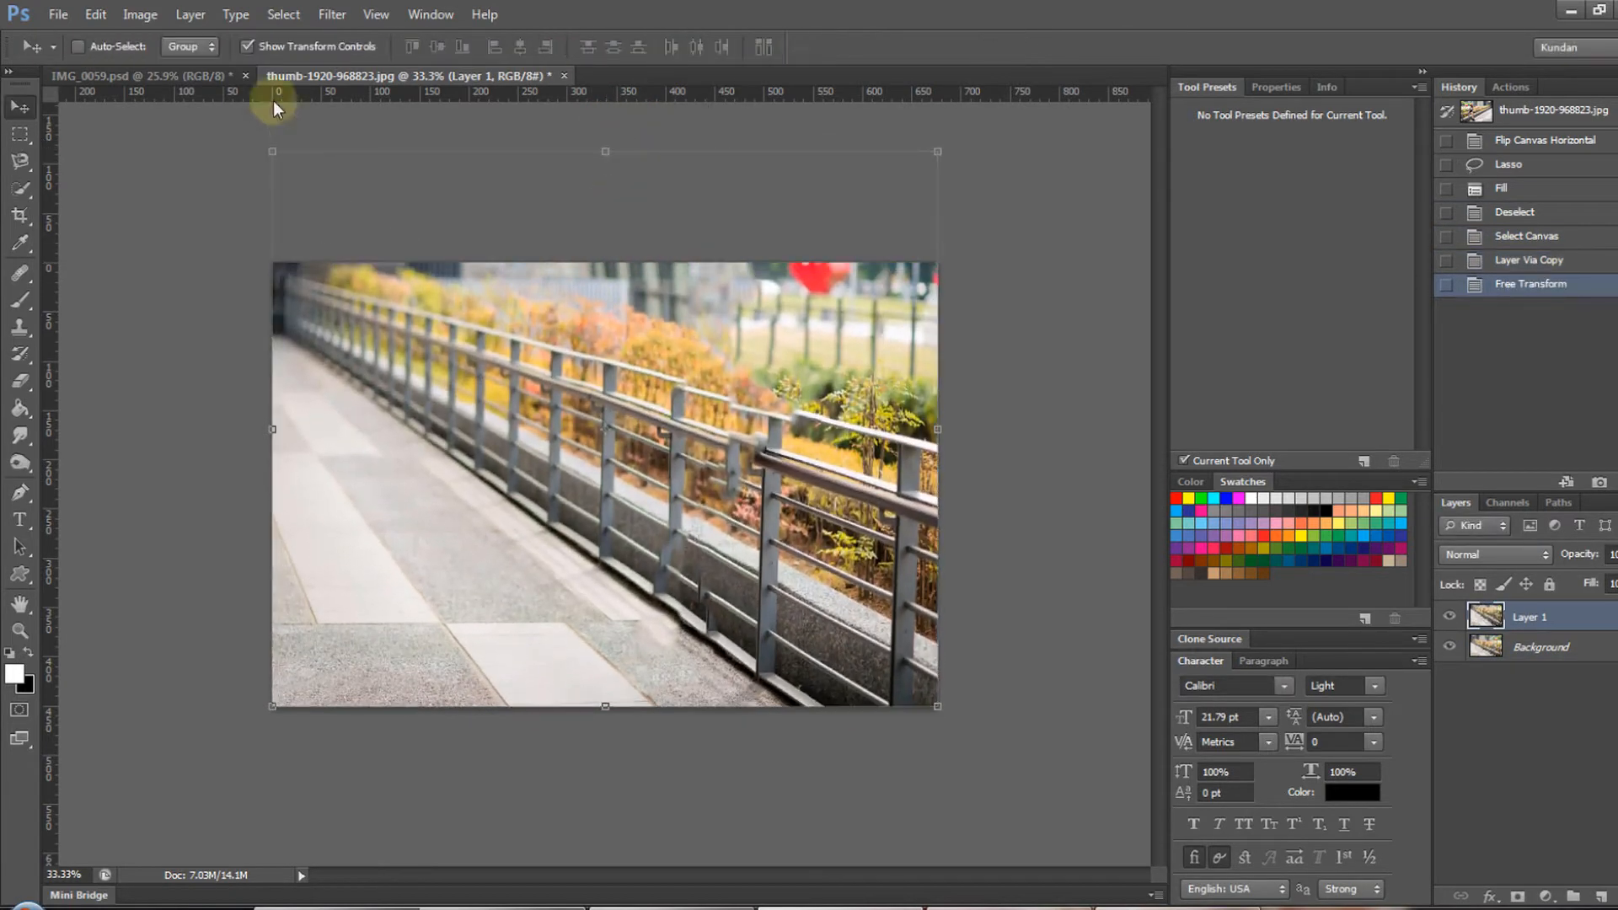
- Try placing the masked portrait and its Curves layer into thumb-1920-968823.jpg, scaled down over the railing scene
{"action": "left_click", "coordinate": [218, 76]}
{"action": "left_click_drag", "start_coordinate": [628, 365], "coordinate": [642, 447]}
{"action": "left_click_drag", "start_coordinate": [700, 505], "coordinate": [629, 423]}
{"action": "key", "text": "ctrl+0"}
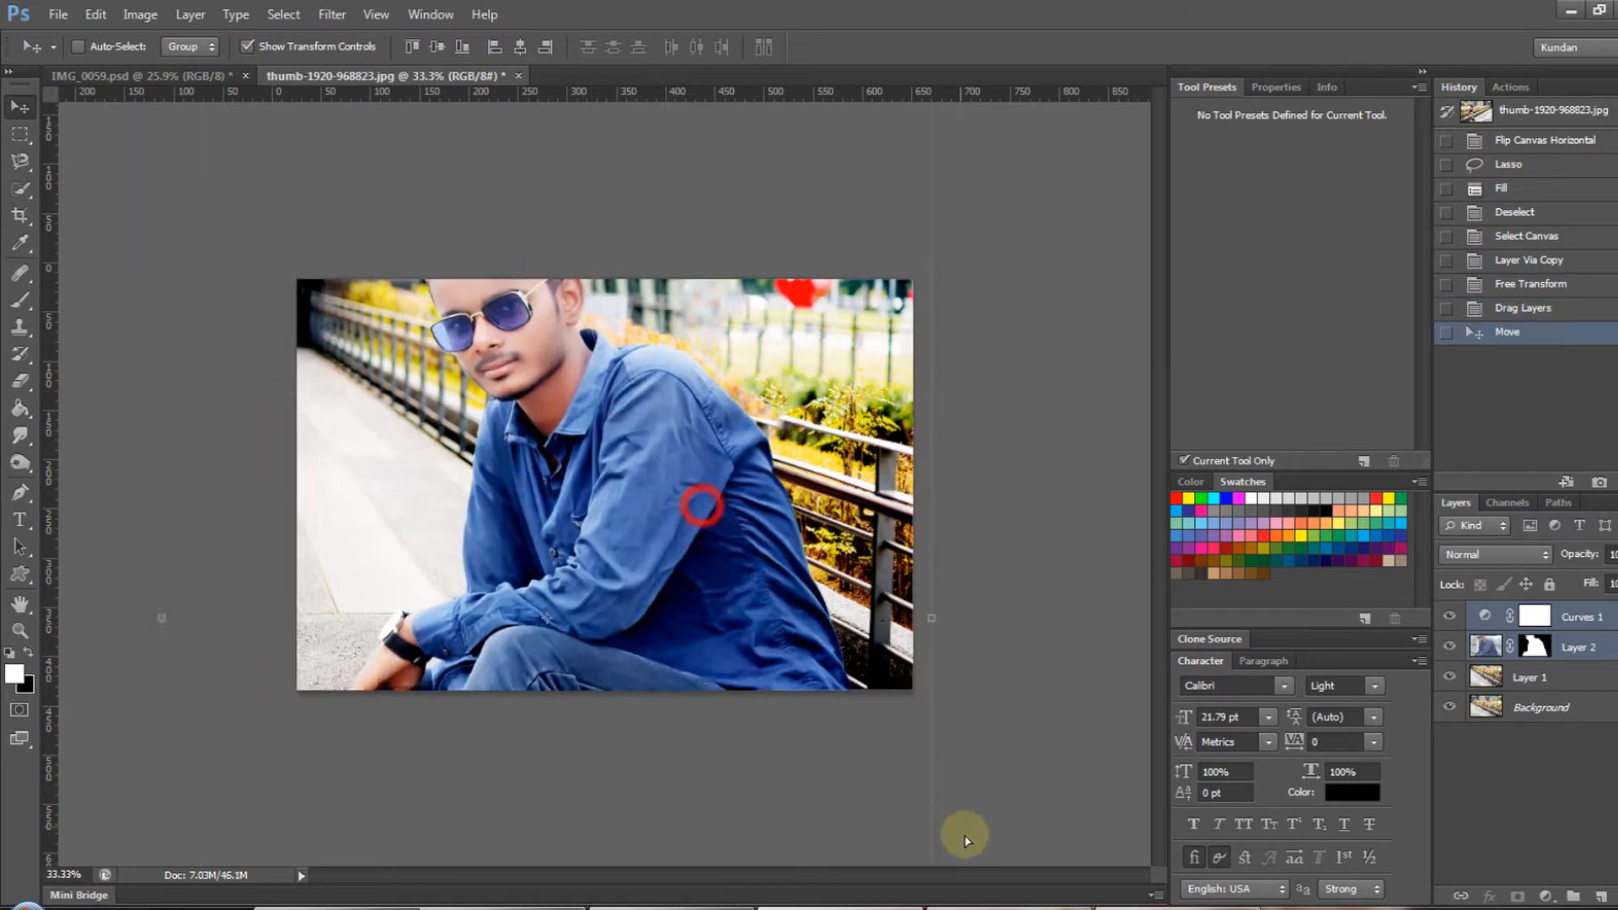
{"action": "left_click_drag", "start_coordinate": [773, 845], "coordinate": [685, 707]}
{"action": "key", "text": "Return"}
{"action": "left_click_drag", "start_coordinate": [618, 544], "coordinate": [639, 482]}
{"action": "left_click", "coordinate": [665, 561], "text": "ctrl"}
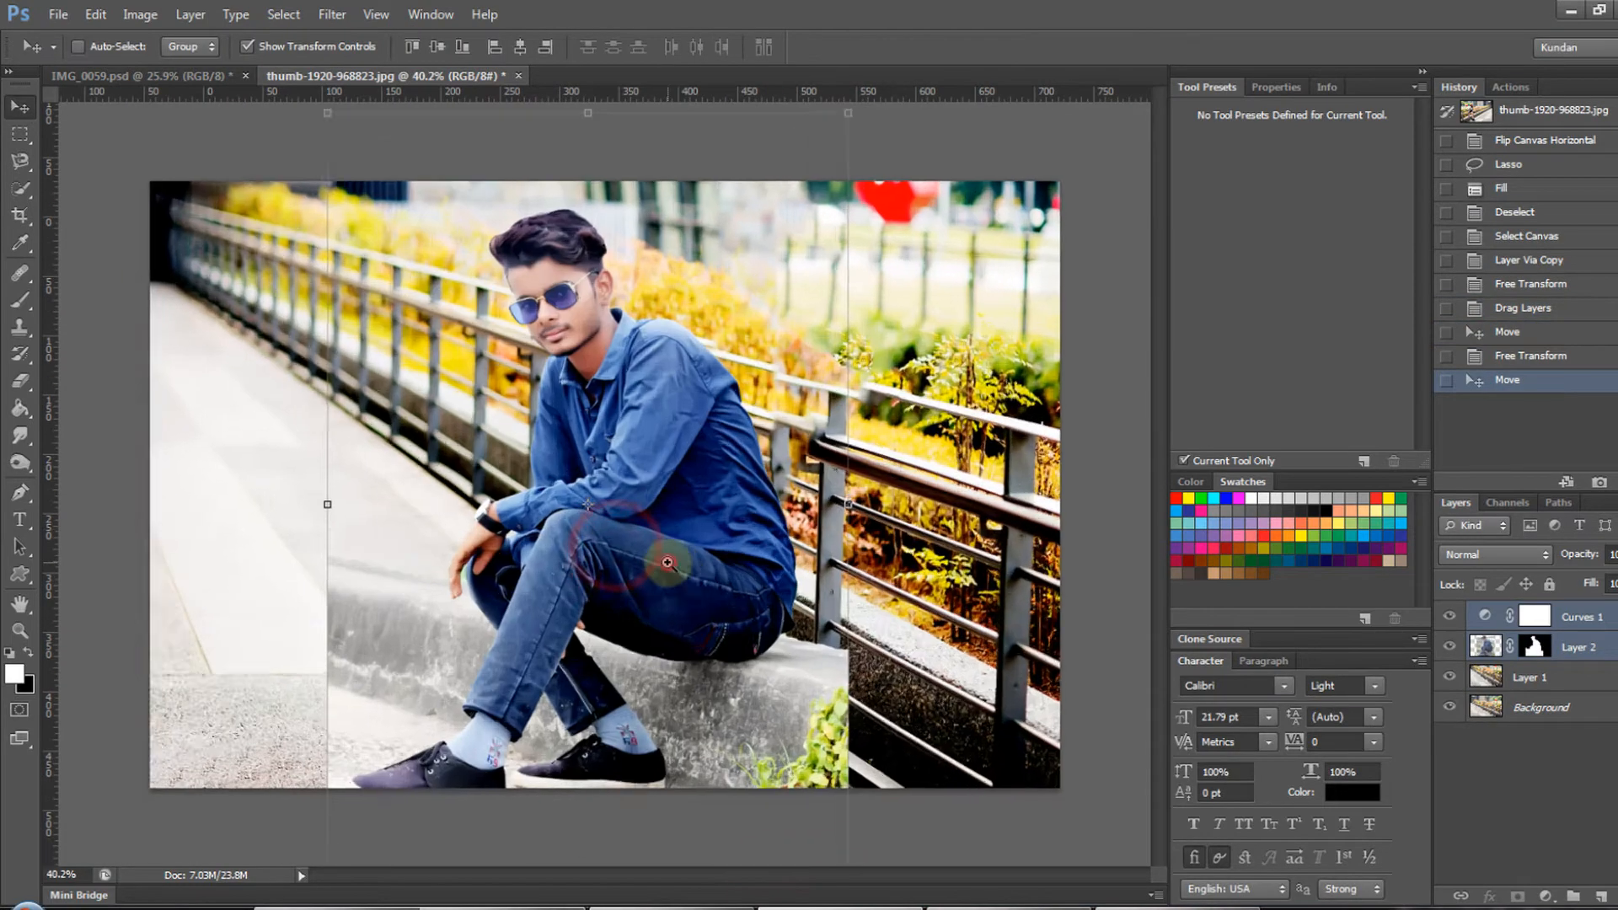
{"action": "left_click", "coordinate": [666, 563], "text": "ctrl"}
{"action": "left_click_drag", "start_coordinate": [695, 569], "coordinate": [747, 598]}
{"action": "key", "text": "ctrl+minus"}
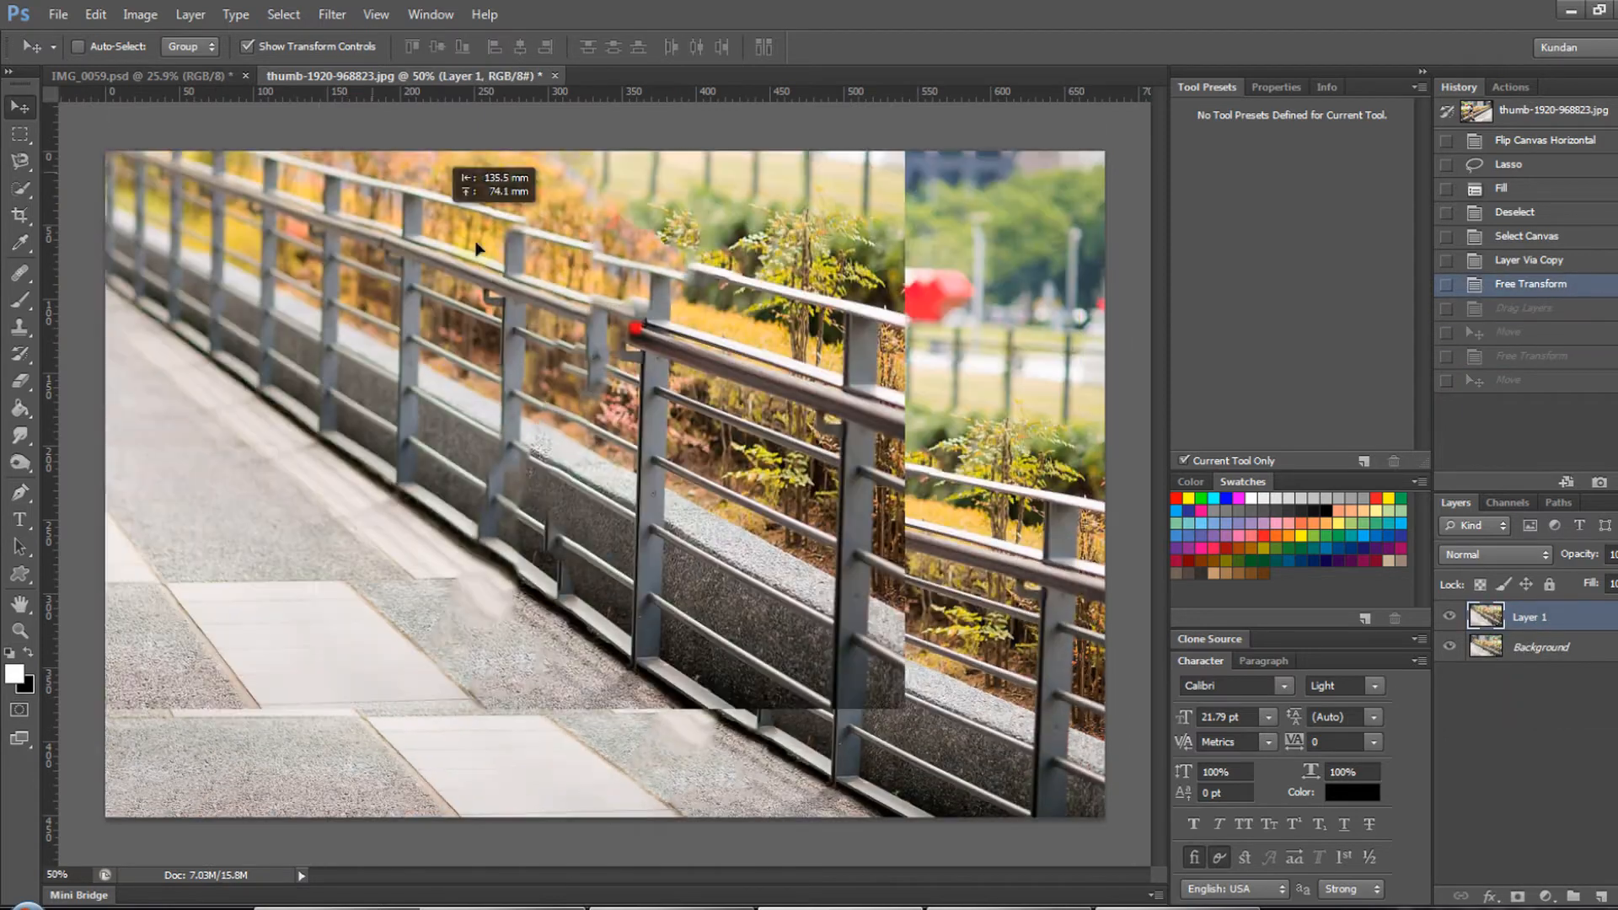
- Bring the stretched railing layer into IMG_0059 beneath Layer 1, then enlarge and position it behind the man
{"action": "left_click_drag", "start_coordinate": [438, 181], "coordinate": [531, 354]}
{"action": "left_click_drag", "start_coordinate": [1458, 721], "coordinate": [1471, 725]}
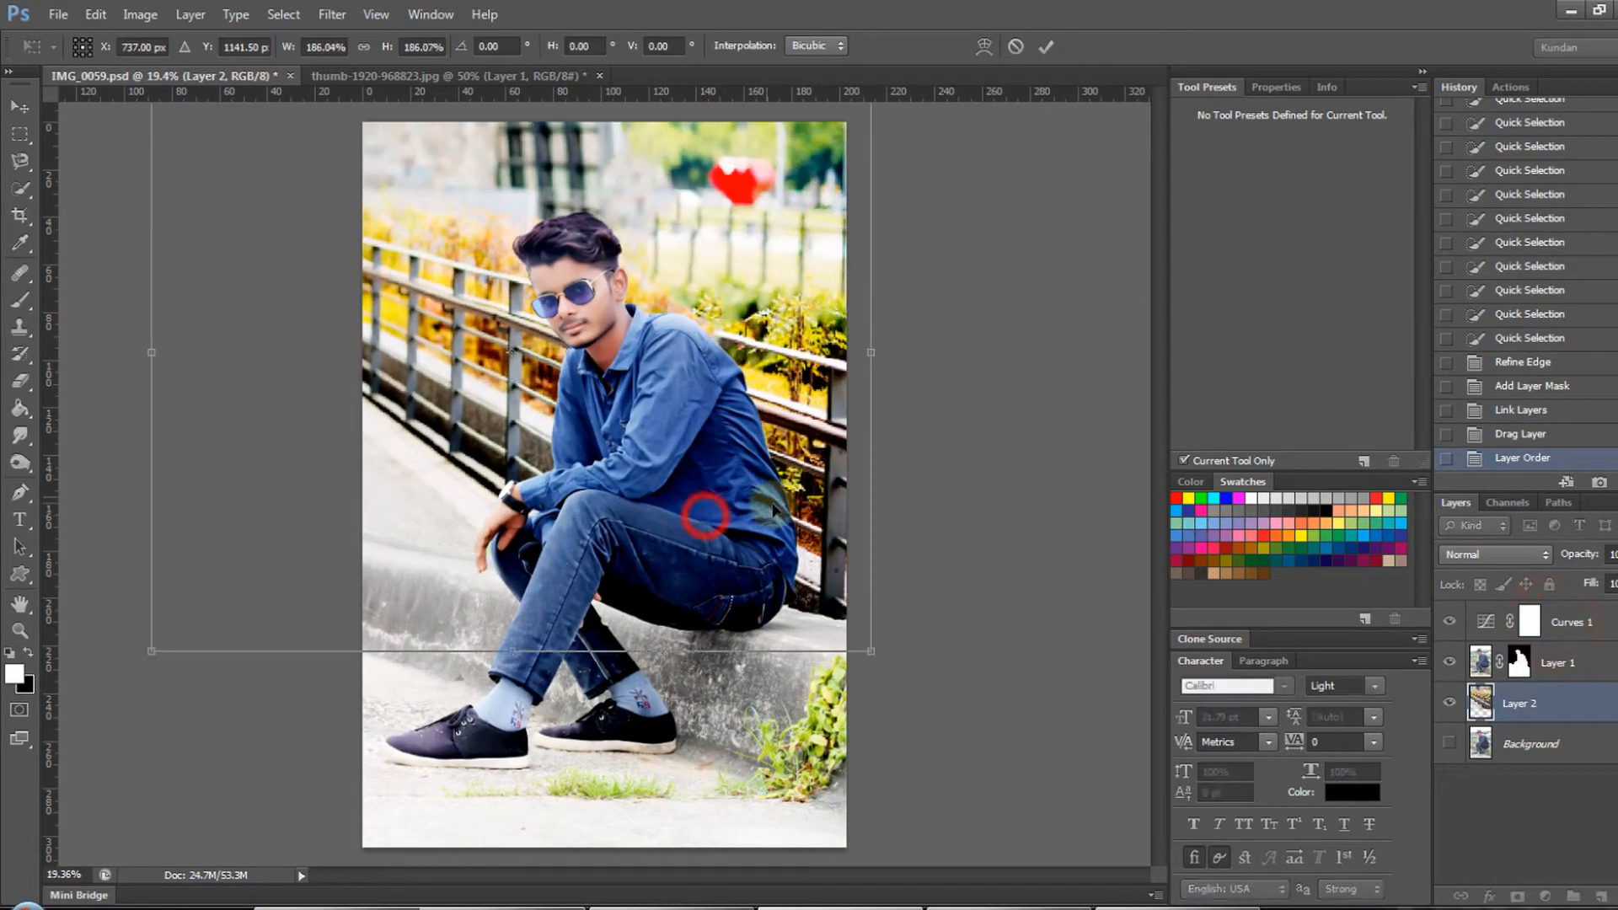
{"action": "left_click_drag", "start_coordinate": [705, 517], "coordinate": [779, 531]}
{"action": "left_click_drag", "start_coordinate": [126, 713], "coordinate": [98, 783]}
{"action": "key", "text": "Escape"}
{"action": "left_click_drag", "start_coordinate": [126, 116], "coordinate": [12, 221]}
{"action": "left_click_drag", "start_coordinate": [794, 327], "coordinate": [794, 275]}
{"action": "key", "text": "Return"}
{"action": "left_click_drag", "start_coordinate": [847, 662], "coordinate": [882, 687]}
- Clip the Curves 1 adjustment to Layer 1 so it affects only the man's layer
{"action": "left_click", "coordinate": [1584, 628]}
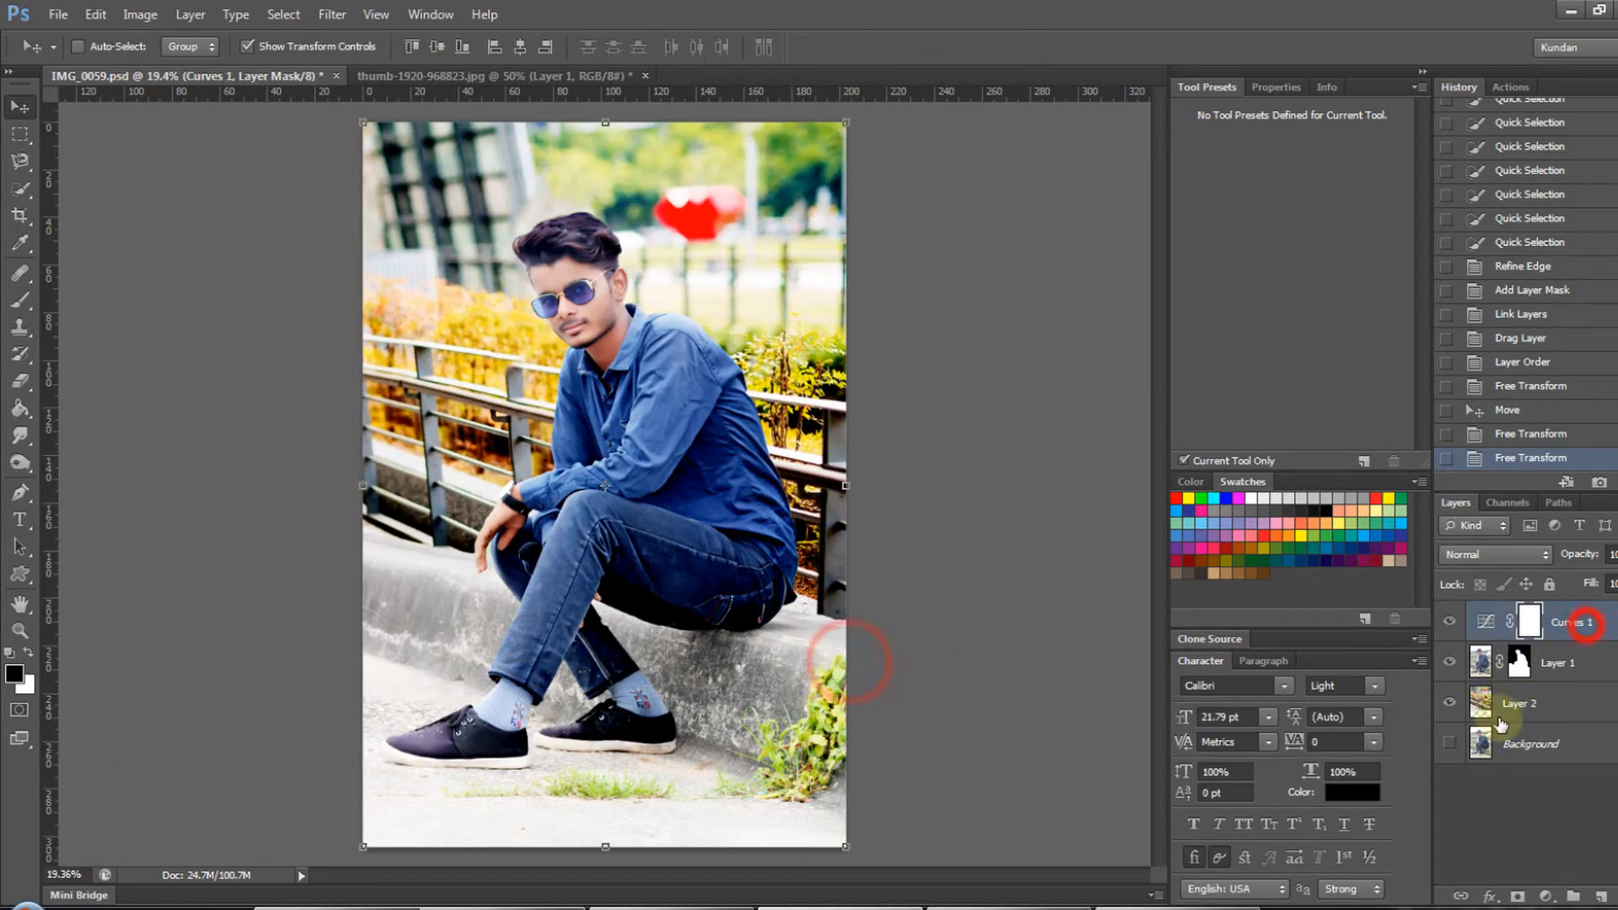
{"action": "right_click", "coordinate": [1585, 628]}
{"action": "left_click", "coordinate": [1401, 438]}
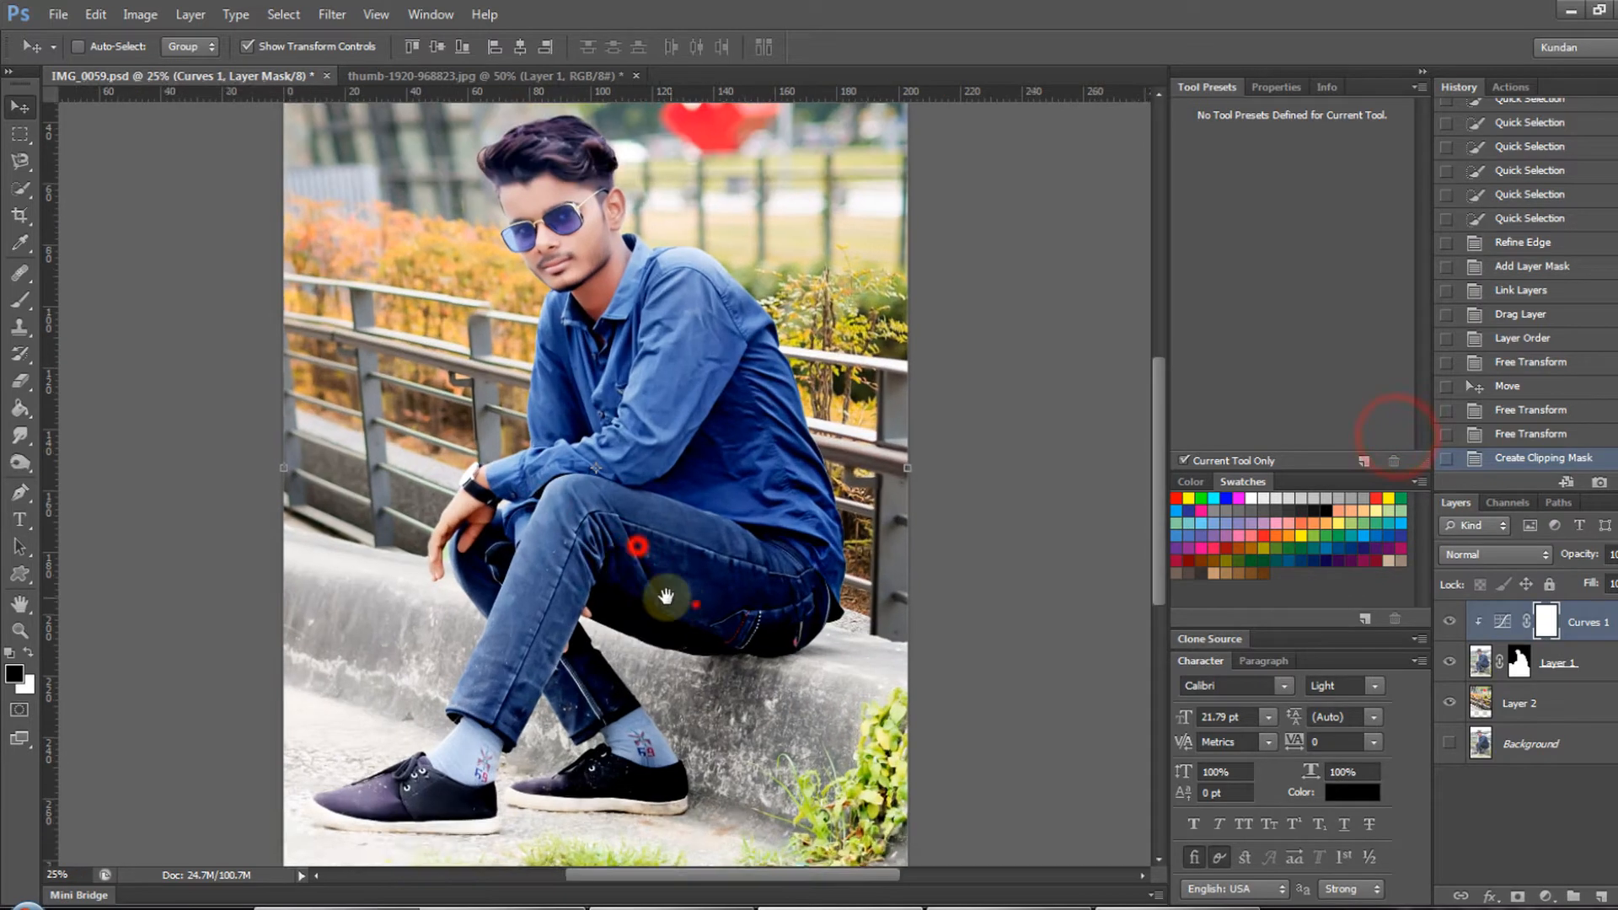
{"action": "left_click", "coordinate": [696, 603]}
- Select the railing background on Layer 2 and enlarge it further with Free Transform
{"action": "right_click", "coordinate": [781, 371]}
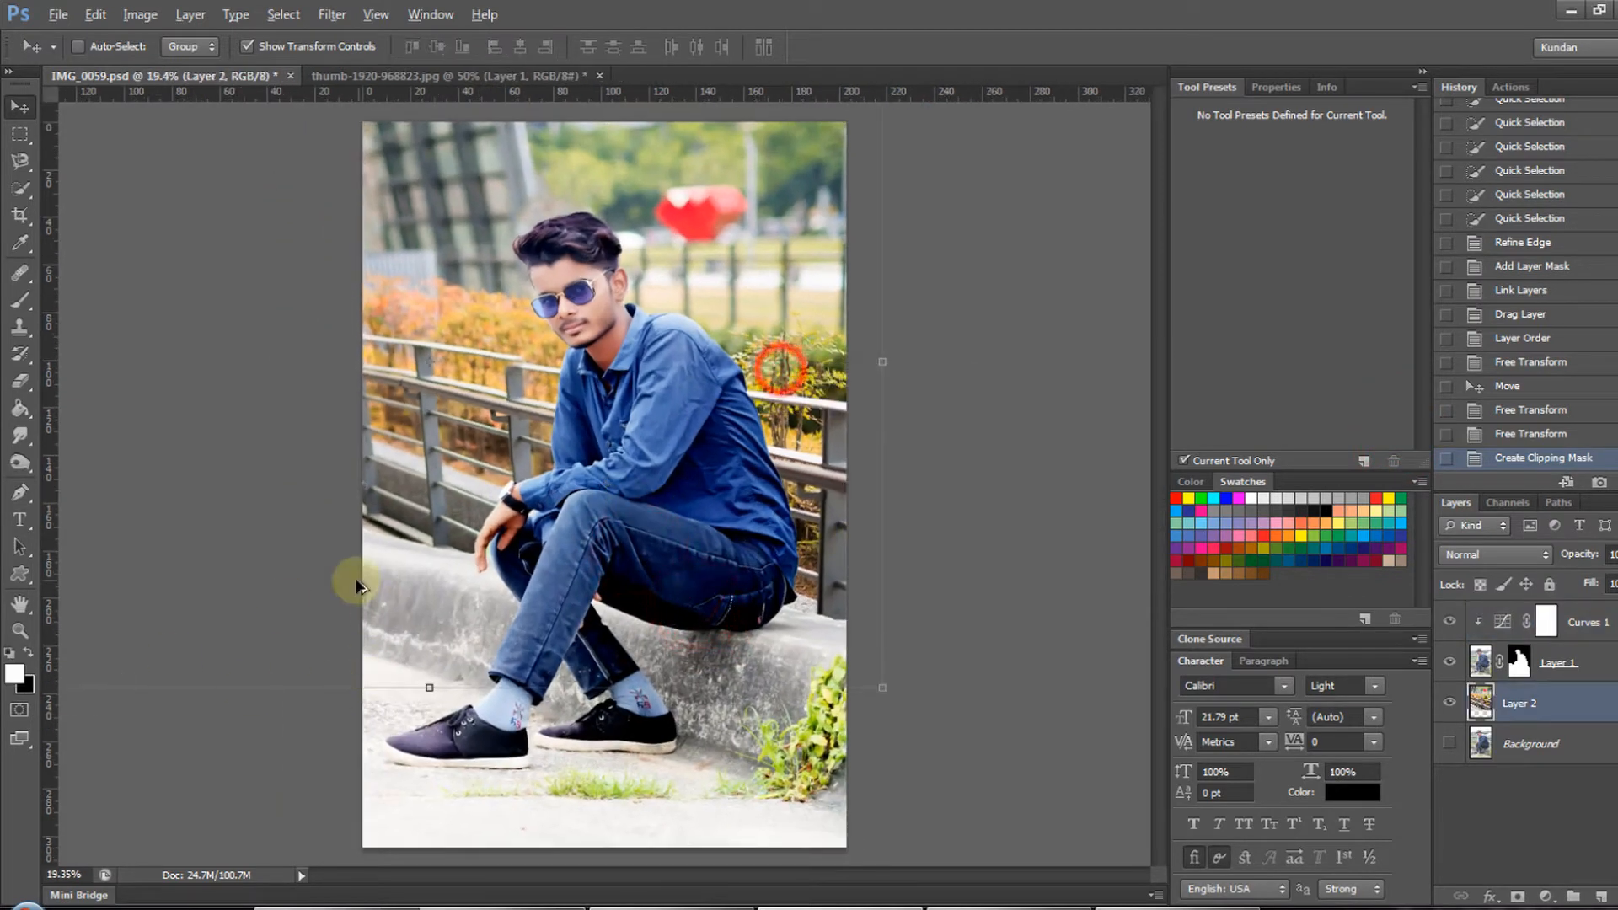
{"action": "scroll", "coordinate": [354, 590], "scroll_direction": "down", "scroll_amount": 5}
{"action": "left_click_drag", "start_coordinate": [214, 610], "coordinate": [200, 638]}
{"action": "key", "text": "Escape"}
{"action": "left_click_drag", "start_coordinate": [212, 206], "coordinate": [115, 278]}
{"action": "key", "text": "Return"}
{"action": "scroll", "coordinate": [691, 478], "scroll_direction": "up", "scroll_amount": 1}
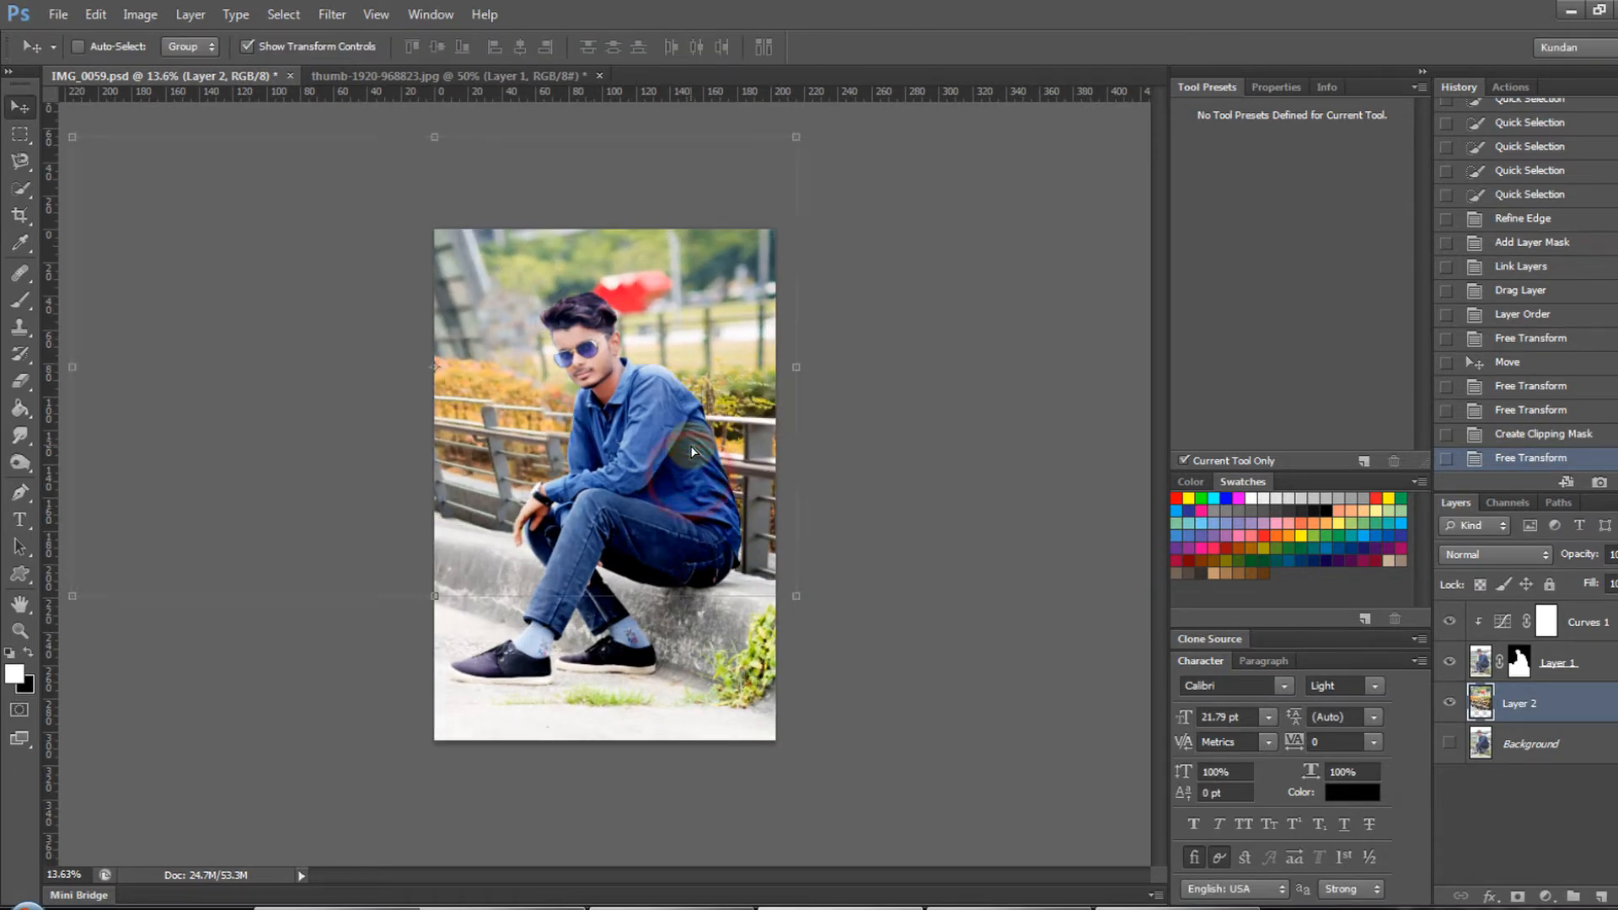
- Move the railing background slightly behind the man and check the cutout up close
{"action": "left_click", "coordinate": [688, 473], "text": "ctrl"}
{"action": "left_click", "coordinate": [686, 473], "text": "ctrl"}
{"action": "left_click_drag", "start_coordinate": [770, 469], "coordinate": [798, 553]}
{"action": "left_click", "coordinate": [765, 477], "text": "ctrl"}
{"action": "left_click", "coordinate": [765, 477], "text": "ctrl"}
{"action": "left_click_drag", "start_coordinate": [631, 469], "coordinate": [749, 495]}
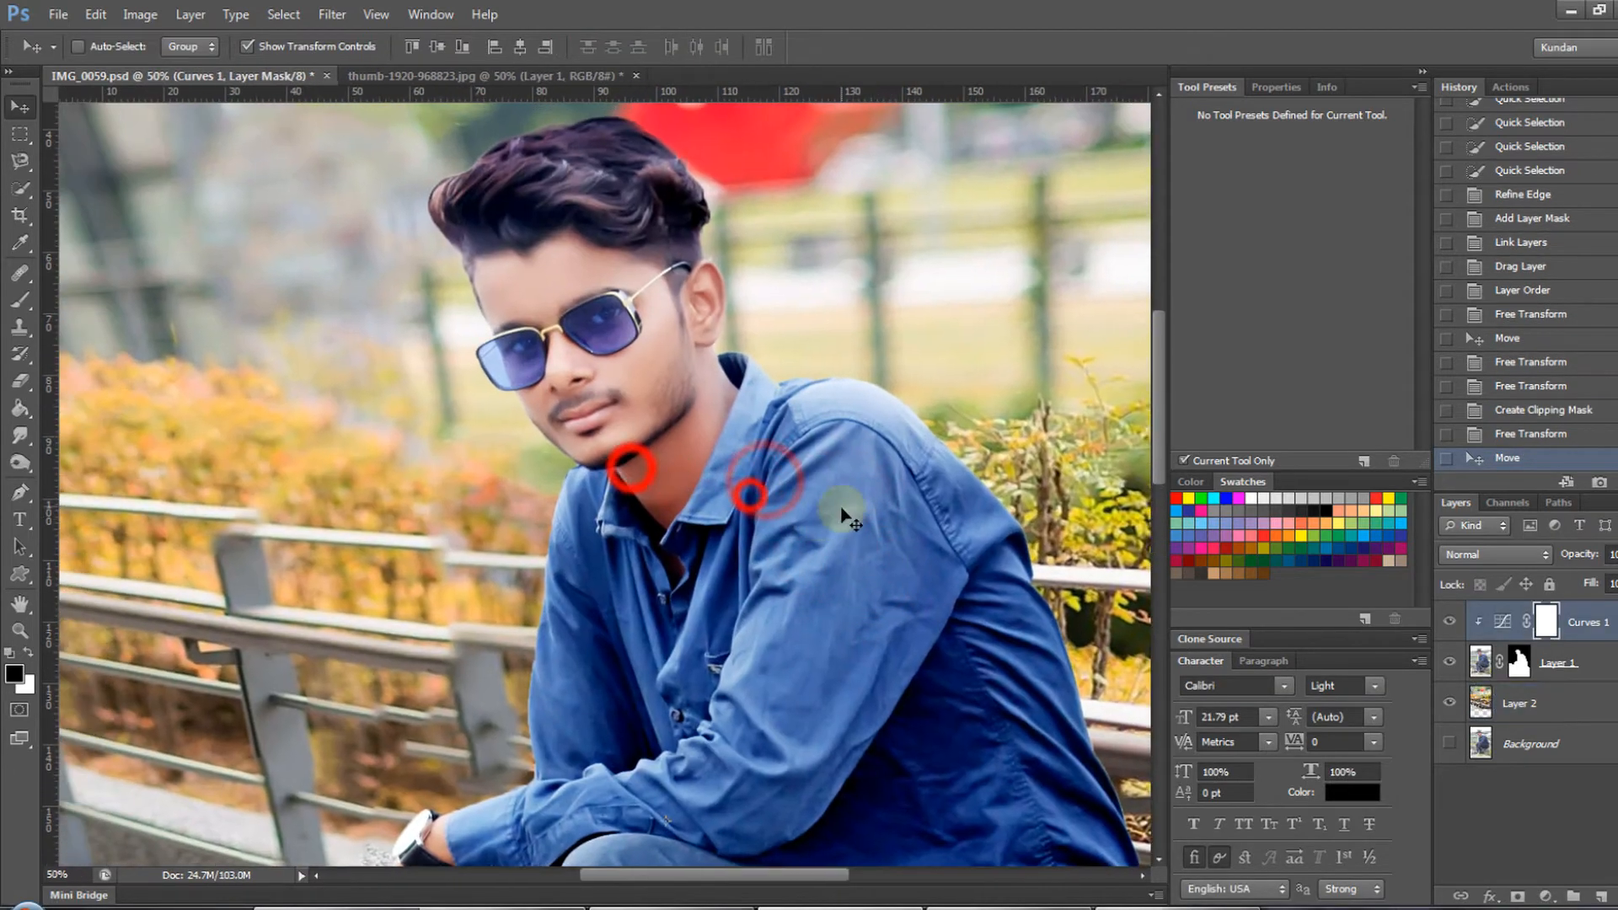
{"action": "key", "text": "ctrl+minus"}
{"action": "key", "text": "ctrl+minus"}
{"action": "key", "text": "ctrl+minus"}
- Shift Layer 2's railing background about 51 mm to the right behind the man
{"action": "left_click", "coordinate": [1521, 703]}
{"action": "left_click_drag", "start_coordinate": [784, 434], "coordinate": [890, 468]}
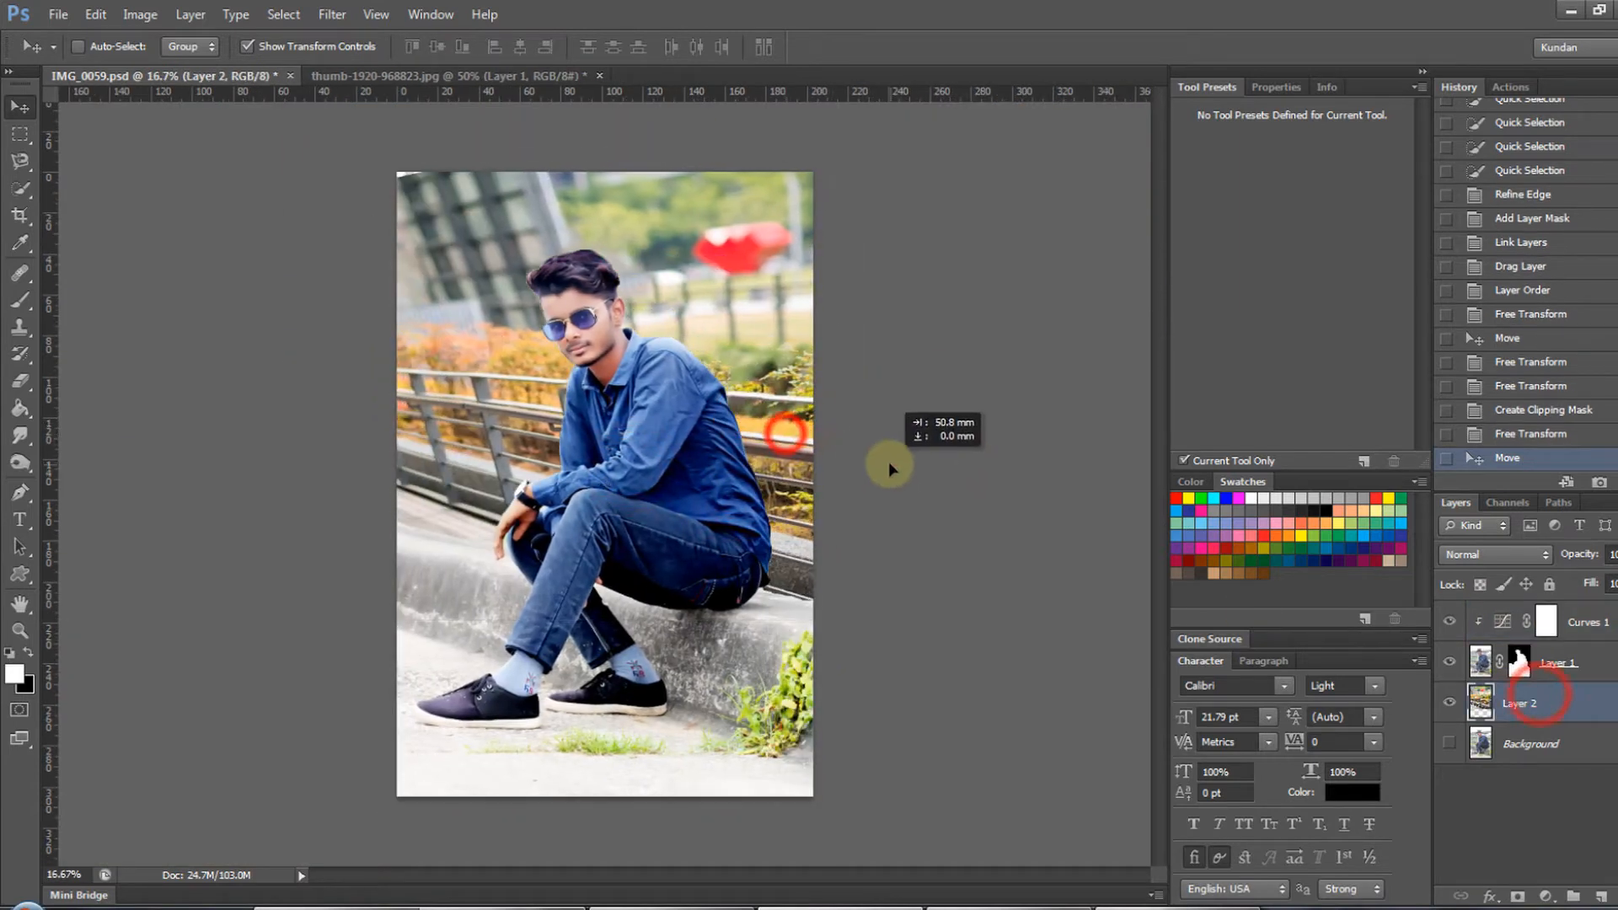
{"action": "left_click", "coordinate": [694, 321], "text": "ctrl"}
{"action": "left_click", "coordinate": [694, 321], "text": "ctrl"}
{"action": "left_click", "coordinate": [739, 346]}
{"action": "left_click_drag", "start_coordinate": [754, 402], "coordinate": [762, 402]}
{"action": "key", "text": "ctrl+minus"}
{"action": "key", "text": "ctrl+minus"}
{"action": "key", "text": "ctrl+minus"}
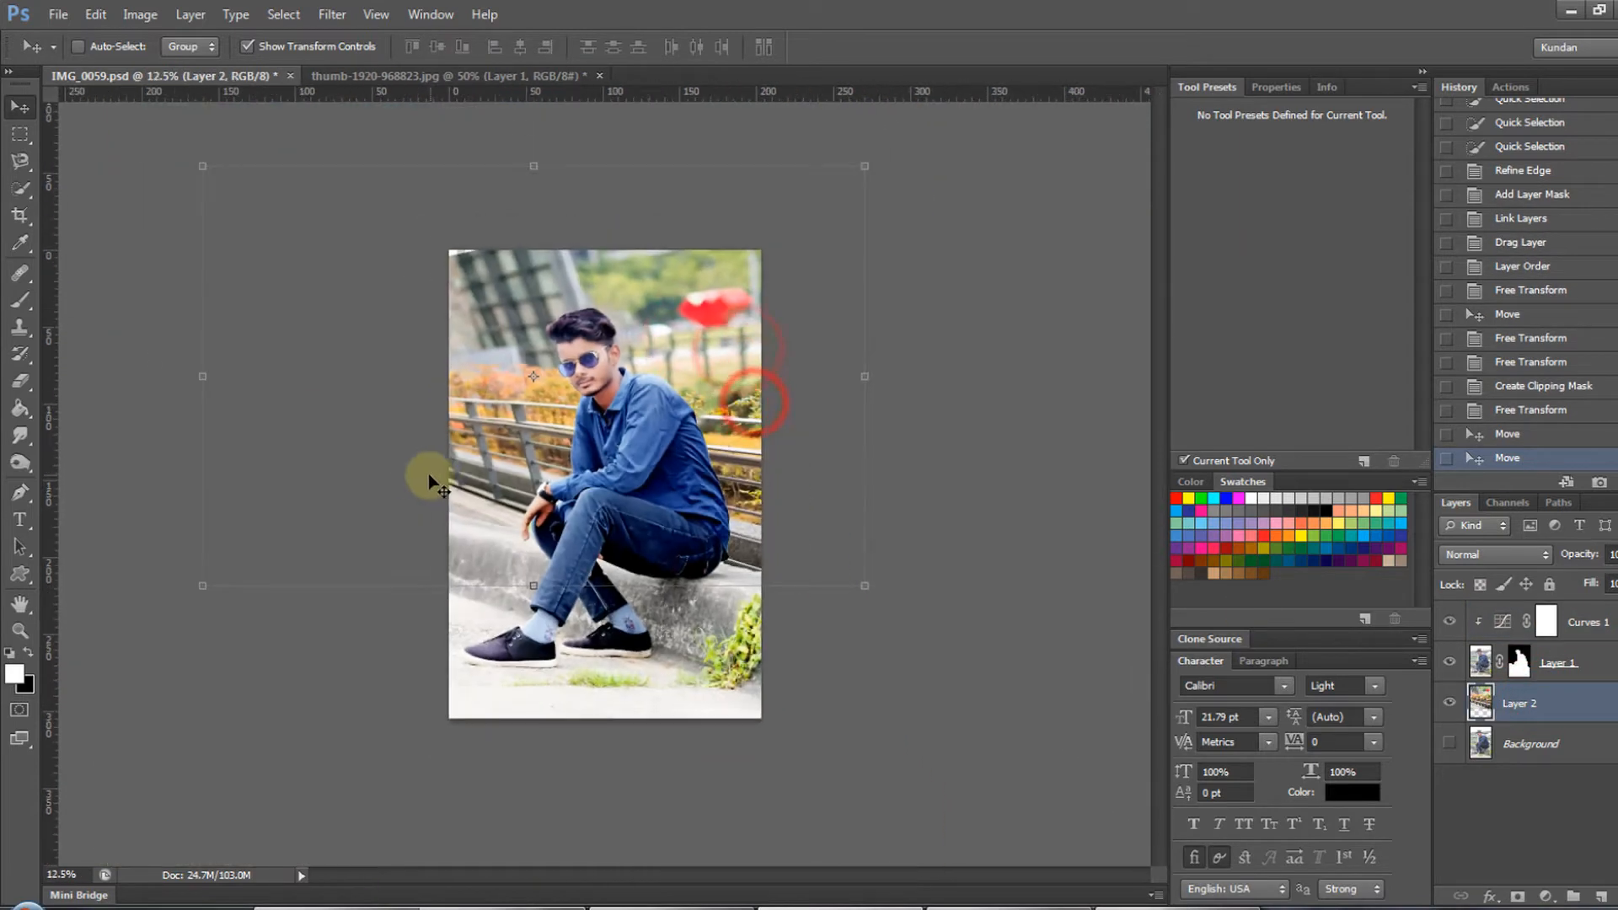
- Enlarge Layer 2's railing background to 109.35% with Free Transform and reposition it behind the man
{"action": "left_click_drag", "start_coordinate": [829, 583], "coordinate": [859, 600]}
{"action": "left_click_drag", "start_coordinate": [747, 524], "coordinate": [771, 529]}
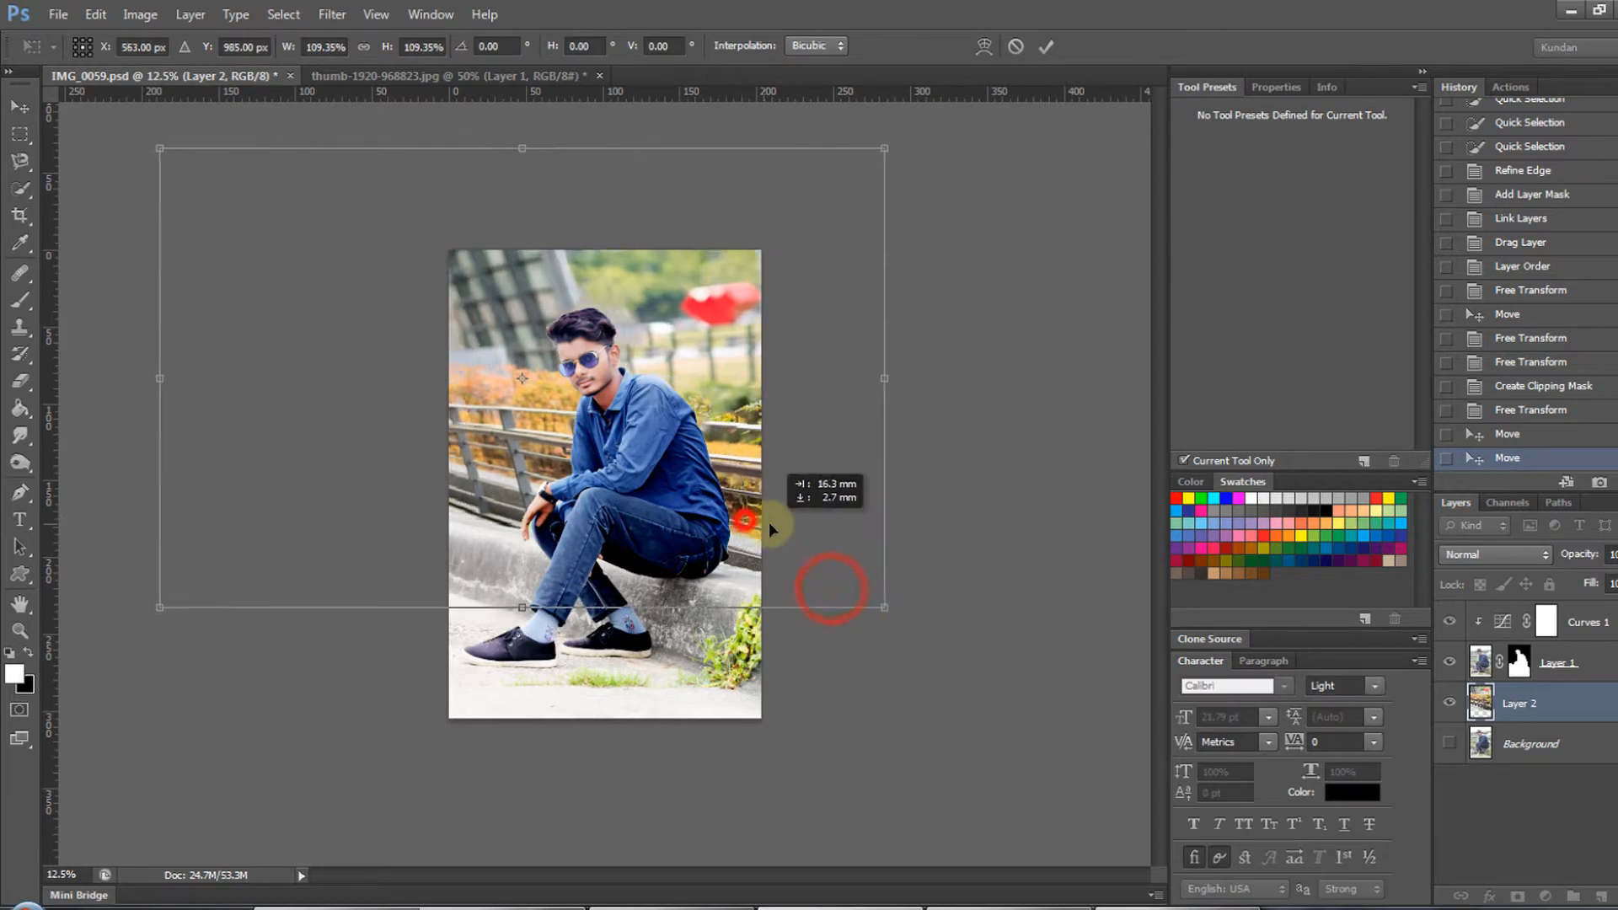
{"action": "left_click_drag", "start_coordinate": [687, 495], "coordinate": [676, 518]}
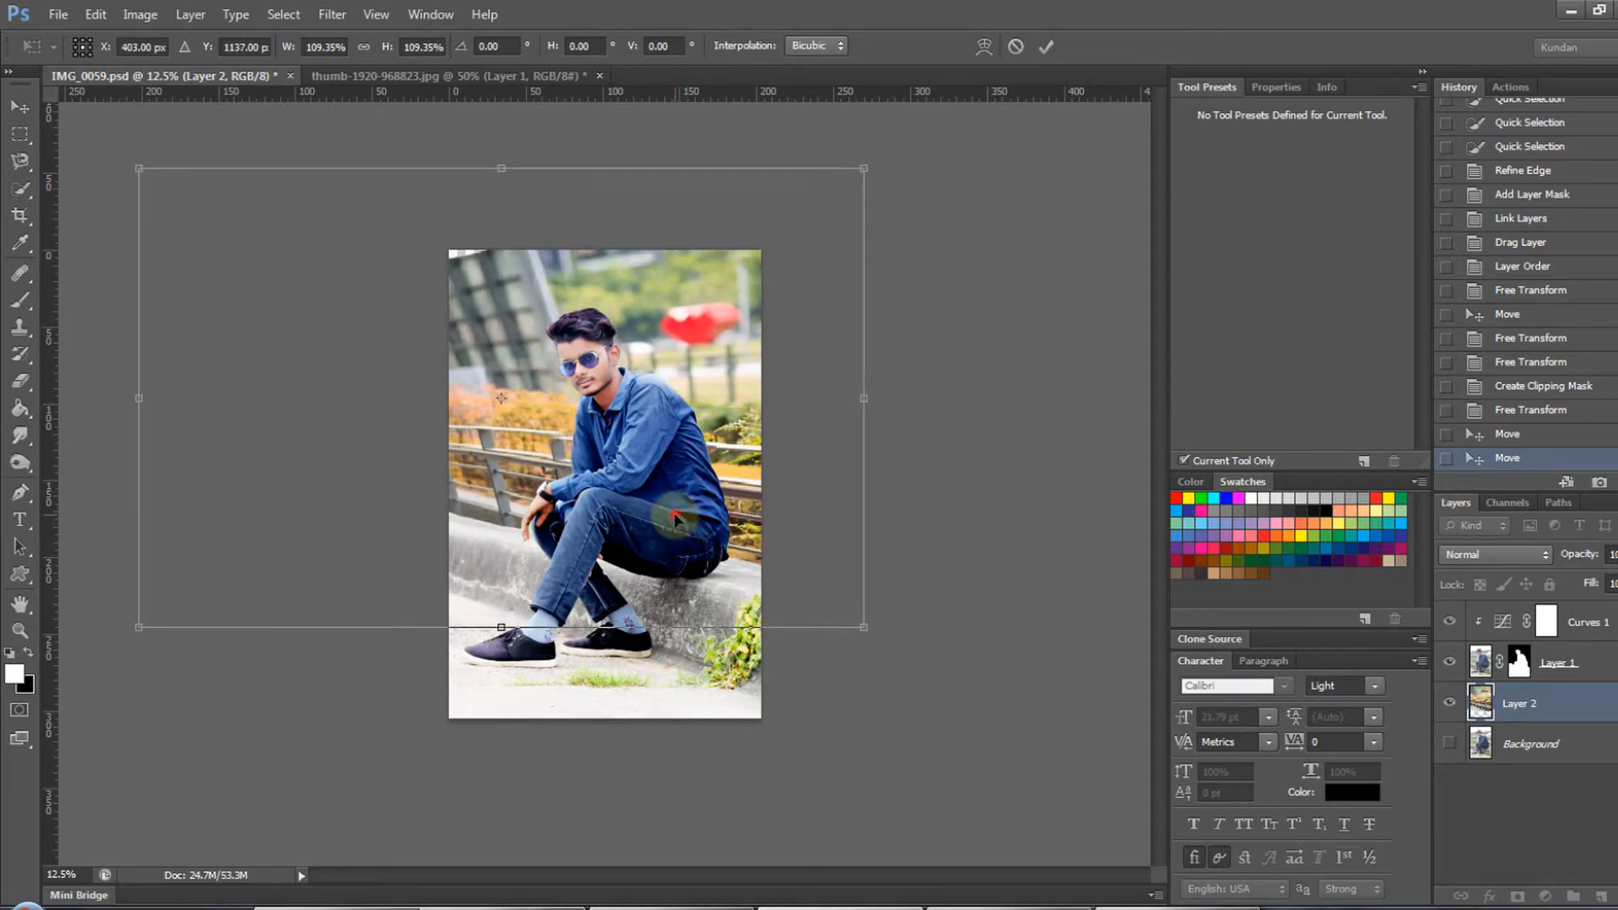
{"action": "double_click", "coordinate": [675, 516]}
- Move Layer 2's railing background about 8.4 mm left and 9 mm up
{"action": "key", "text": "ctrl+plus"}
{"action": "key", "text": "ctrl+plus"}
{"action": "left_click_drag", "start_coordinate": [577, 428], "coordinate": [593, 479]}
{"action": "left_click_drag", "start_coordinate": [647, 376], "coordinate": [672, 461]}
{"action": "left_click_drag", "start_coordinate": [713, 477], "coordinate": [699, 392]}
{"action": "scroll", "coordinate": [713, 428], "scroll_direction": "up", "scroll_amount": 2}
{"action": "scroll", "coordinate": [712, 408], "scroll_direction": "down", "scroll_amount": 4}
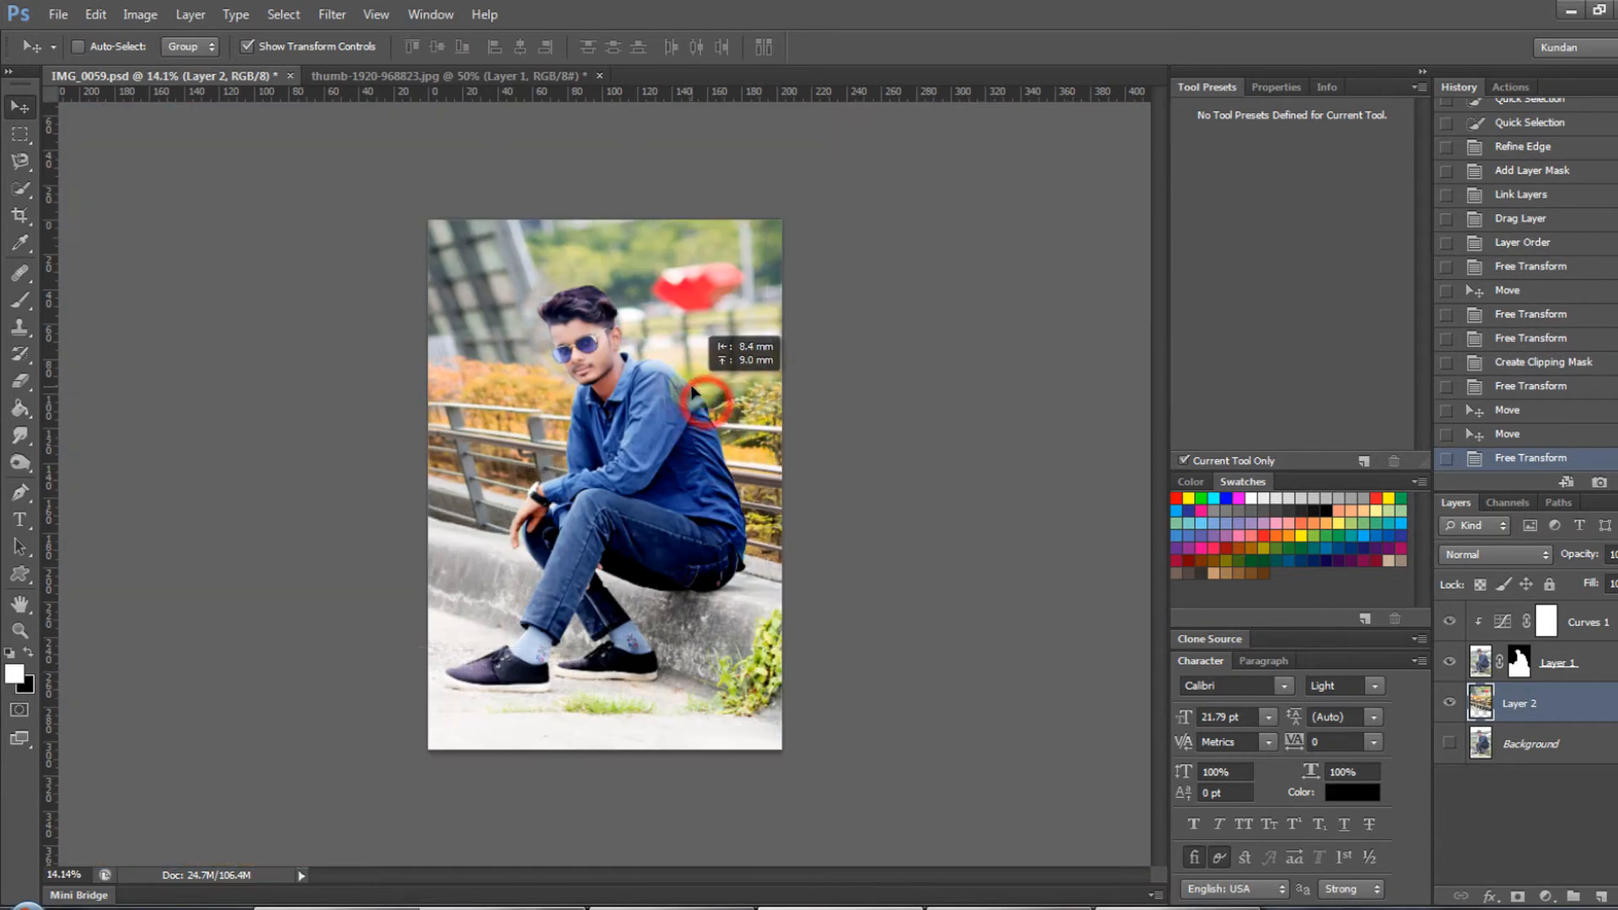
- Select Layer 1 and stretch its upper corners slightly outward with Free Transform
{"action": "left_click", "coordinate": [469, 476], "text": "ctrl"}
{"action": "left_click_drag", "start_coordinate": [436, 540], "coordinate": [583, 552]}
{"action": "left_click", "coordinate": [838, 378], "text": "ctrl"}
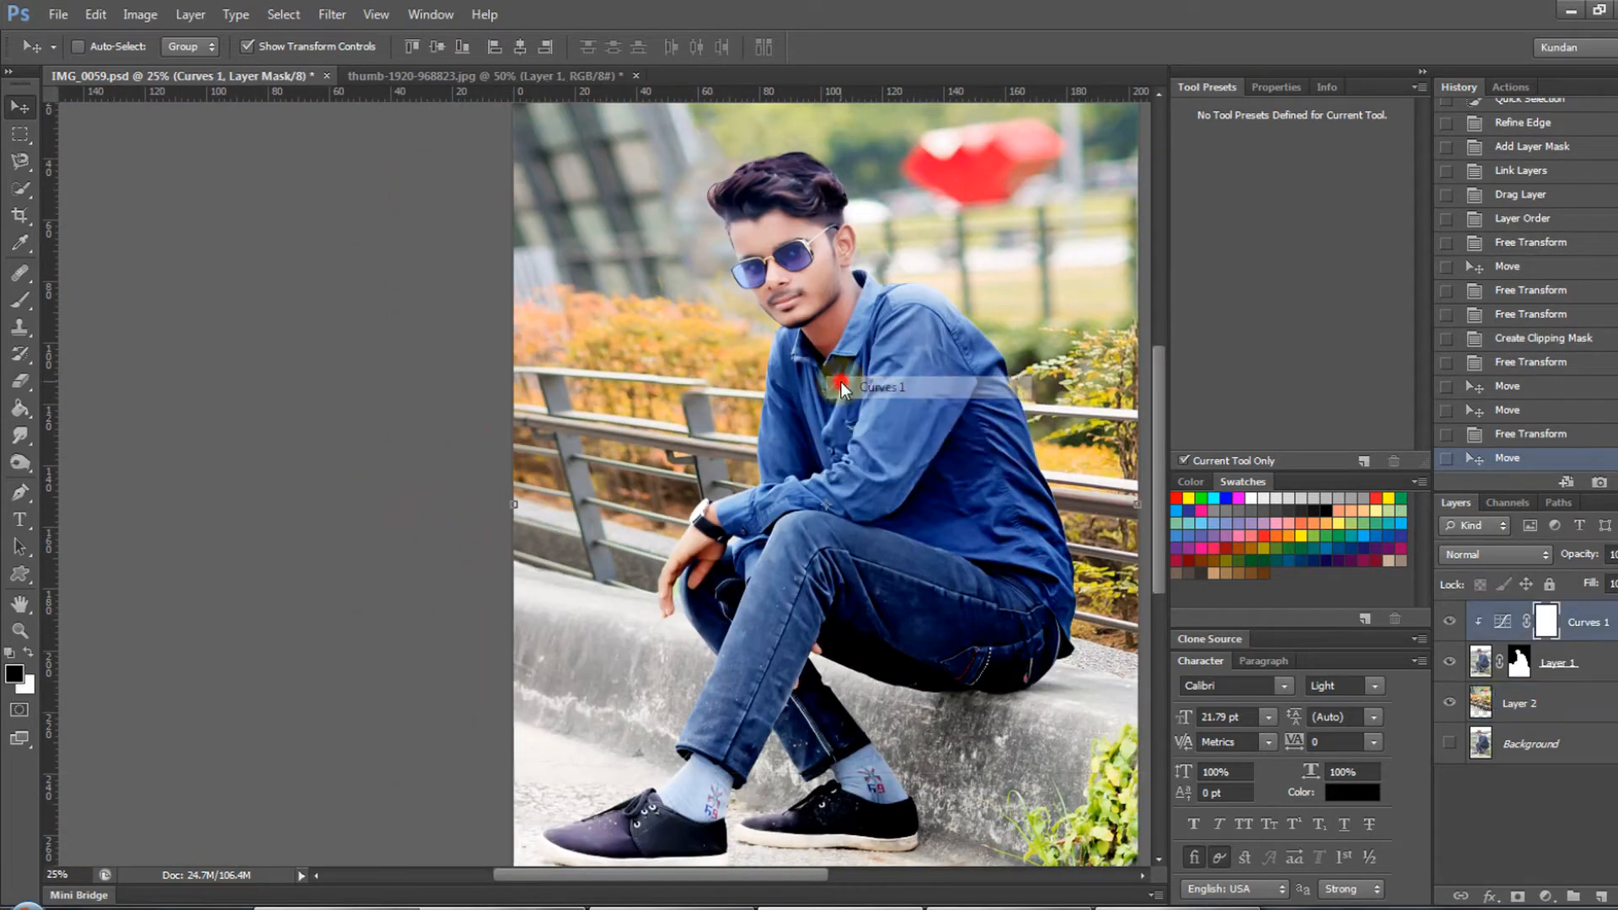
{"action": "key", "text": "ctrl+0"}
{"action": "left_click", "coordinate": [1476, 675]}
{"action": "left_click_drag", "start_coordinate": [356, 116], "coordinate": [352, 115]}
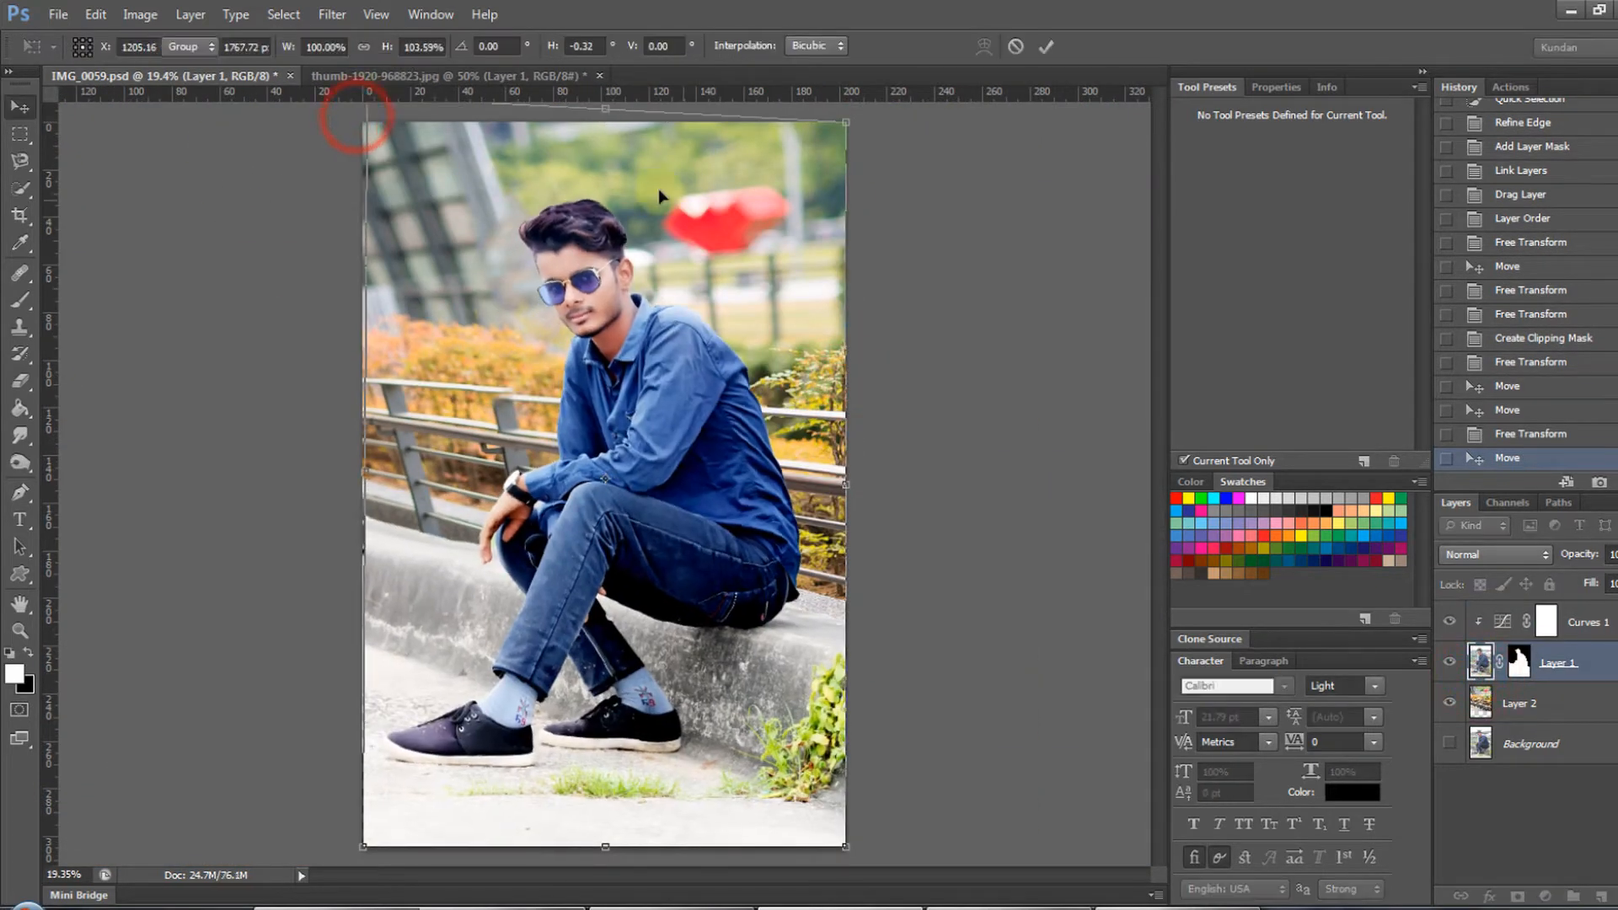
{"action": "mouse_move", "coordinate": [868, 119]}
{"action": "left_mouse_down"}
{"action": "mouse_move", "coordinate": [886, 129]}
{"action": "mouse_move", "coordinate": [867, 119]}
{"action": "left_mouse_up"}
{"action": "key", "text": "Escape"}
{"action": "key", "text": "Return"}
- Shift Layer 1 slightly to the right and enlarge it a little with Free Transform
{"action": "left_click_drag", "start_coordinate": [722, 630], "coordinate": [737, 628]}
{"action": "scroll", "coordinate": [738, 629], "scroll_direction": "down", "scroll_amount": 3}
{"action": "left_click_drag", "start_coordinate": [792, 757], "coordinate": [824, 774]}
{"action": "key", "text": "Return"}
- Nudge Layer 1 about 2.4 mm to the right so the man and ledge fit the canvas
{"action": "left_click", "coordinate": [663, 481], "text": "ctrl"}
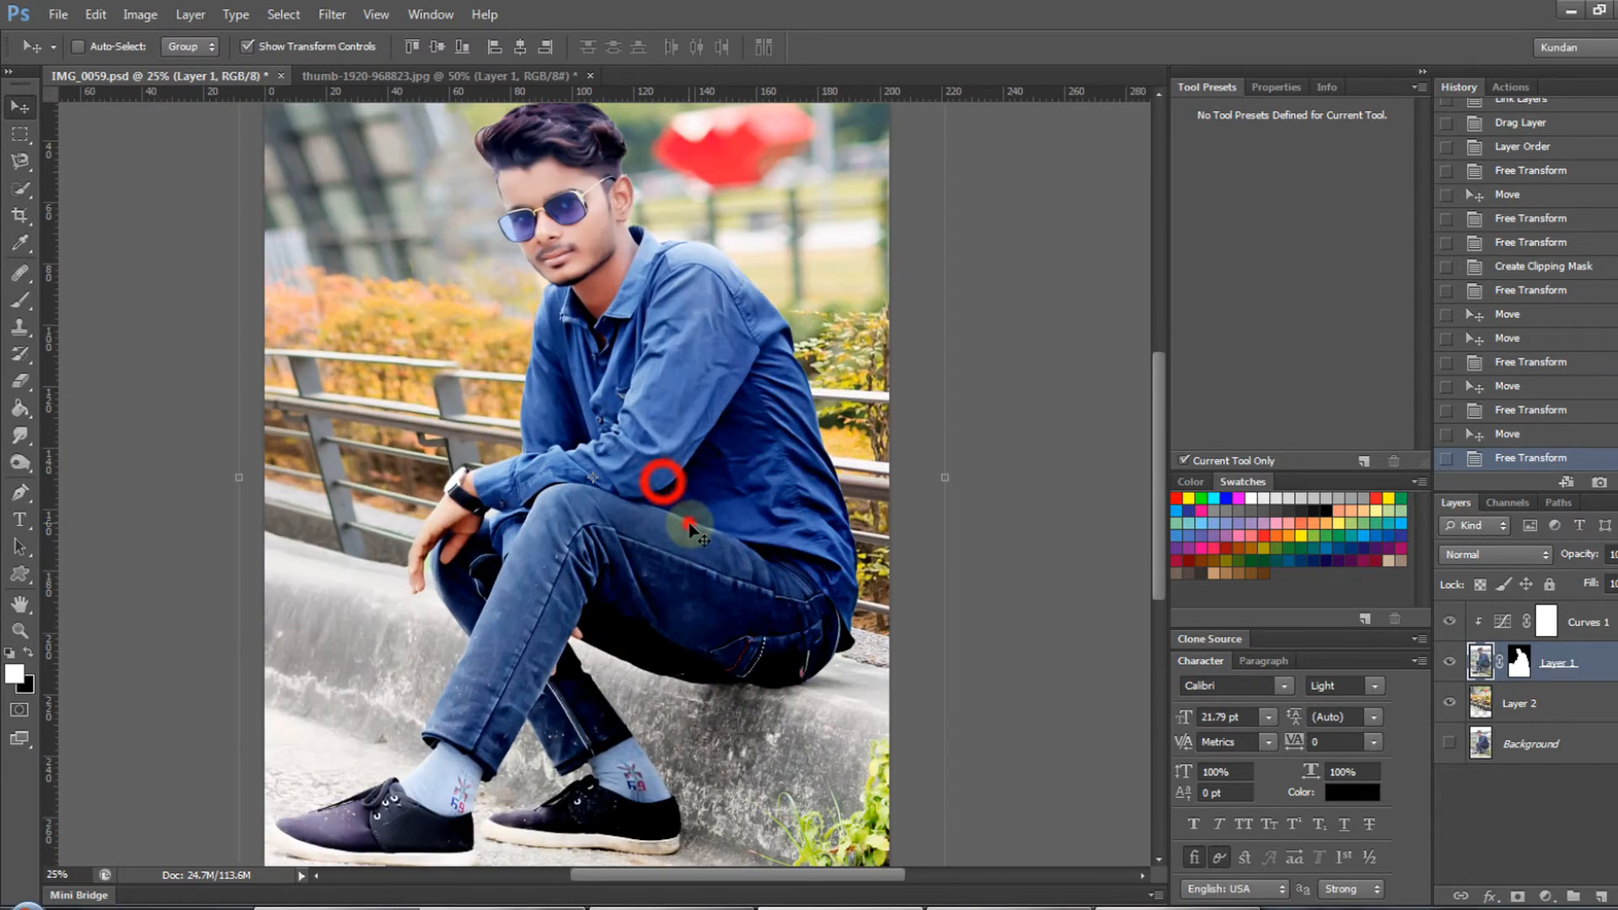
{"action": "left_click_drag", "start_coordinate": [687, 529], "coordinate": [691, 528]}
{"action": "left_click_drag", "start_coordinate": [661, 591], "coordinate": [674, 531]}
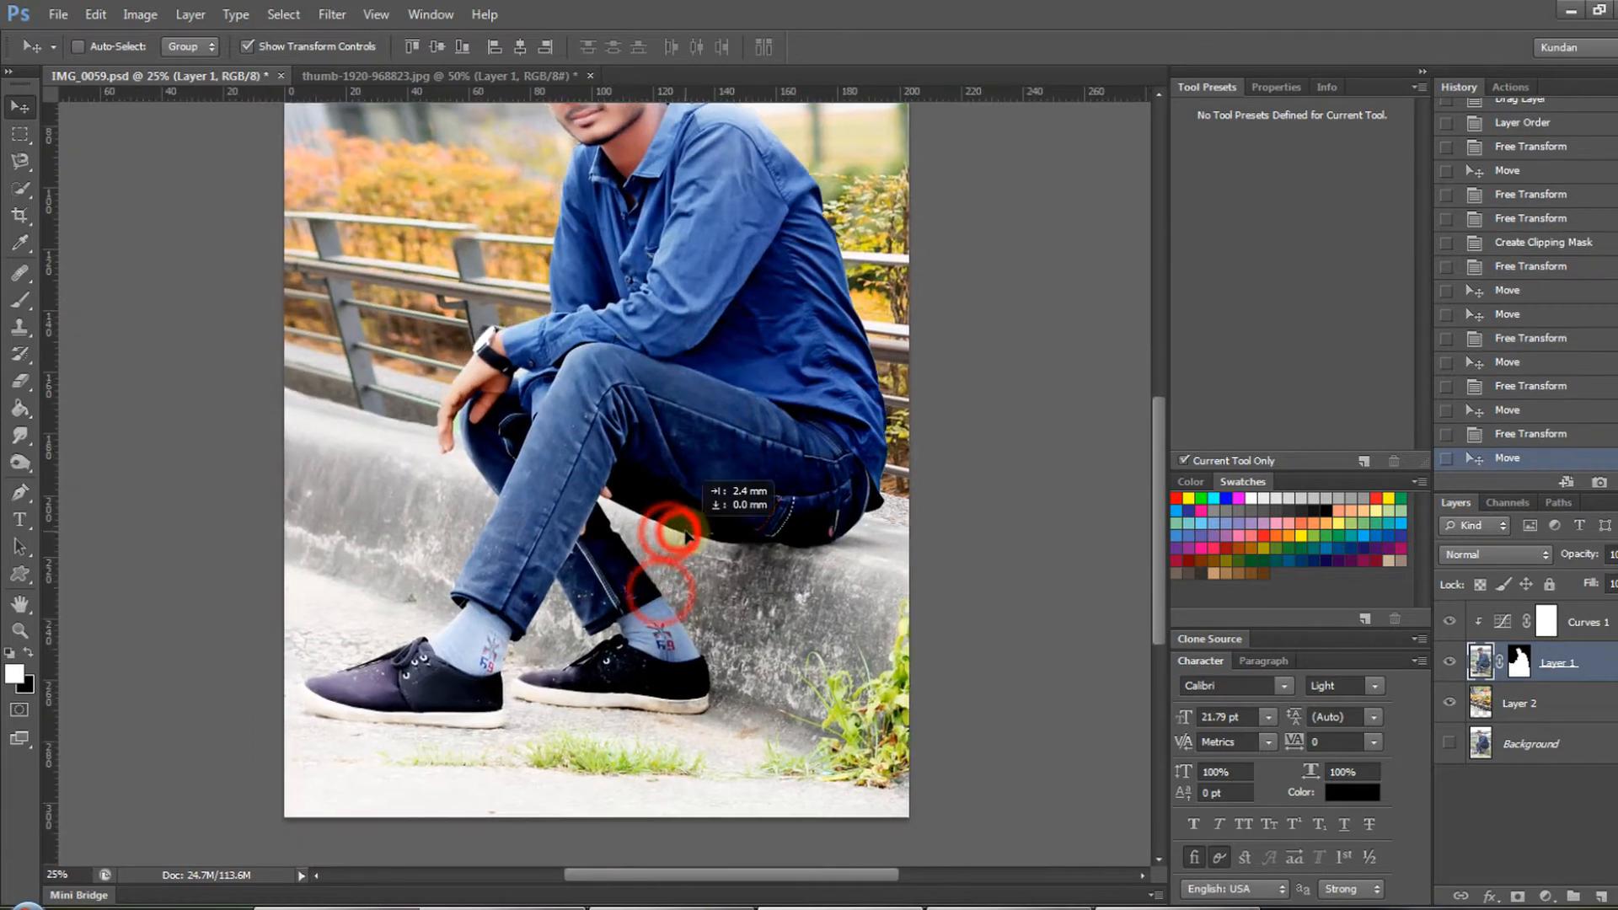
{"action": "left_click", "coordinate": [558, 602], "text": "ctrl"}
{"action": "left_click_drag", "start_coordinate": [588, 602], "coordinate": [666, 608]}
- Try darkening the concrete ledge beside the man's legs on Layer 1 using the Burn tool with a 700 px brush
{"action": "key", "text": "o"}
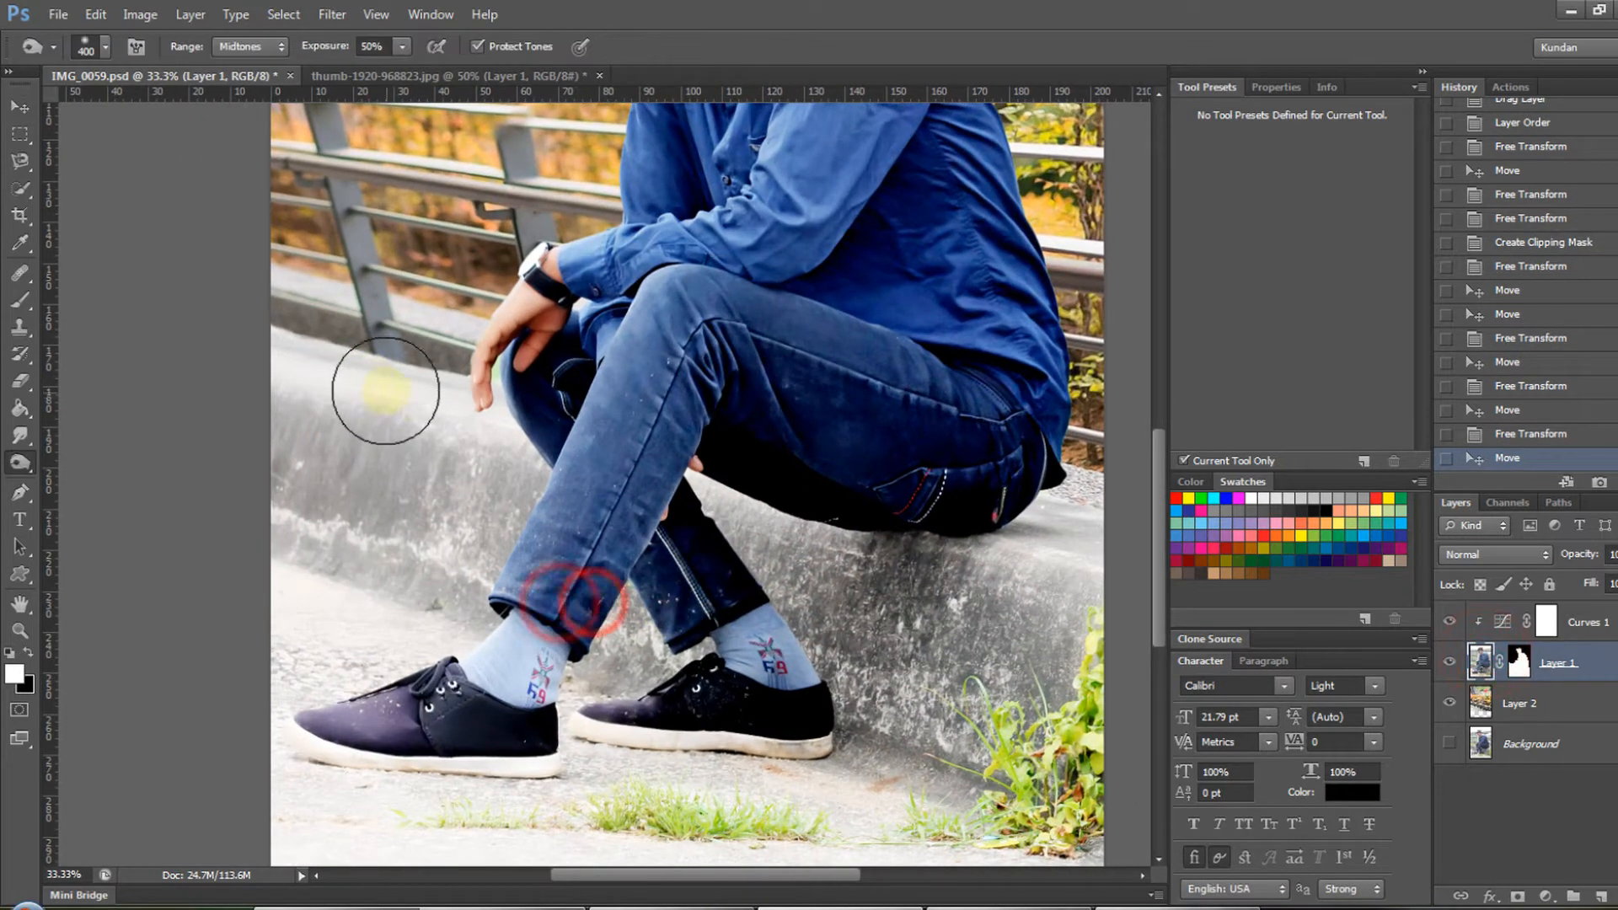
{"action": "key", "text": "bracketright"}
{"action": "key", "text": "bracketright"}
{"action": "key", "text": "bracketright"}
{"action": "left_click_drag", "start_coordinate": [328, 404], "coordinate": [297, 403]}
{"action": "key", "text": "ctrl+z"}
{"action": "mouse_move", "coordinate": [325, 388]}
{"action": "left_mouse_down"}
{"action": "mouse_move", "coordinate": [278, 661]}
{"action": "mouse_move", "coordinate": [244, 699]}
{"action": "left_mouse_up"}
{"action": "scroll", "coordinate": [722, 549], "scroll_direction": "down", "scroll_amount": 2}
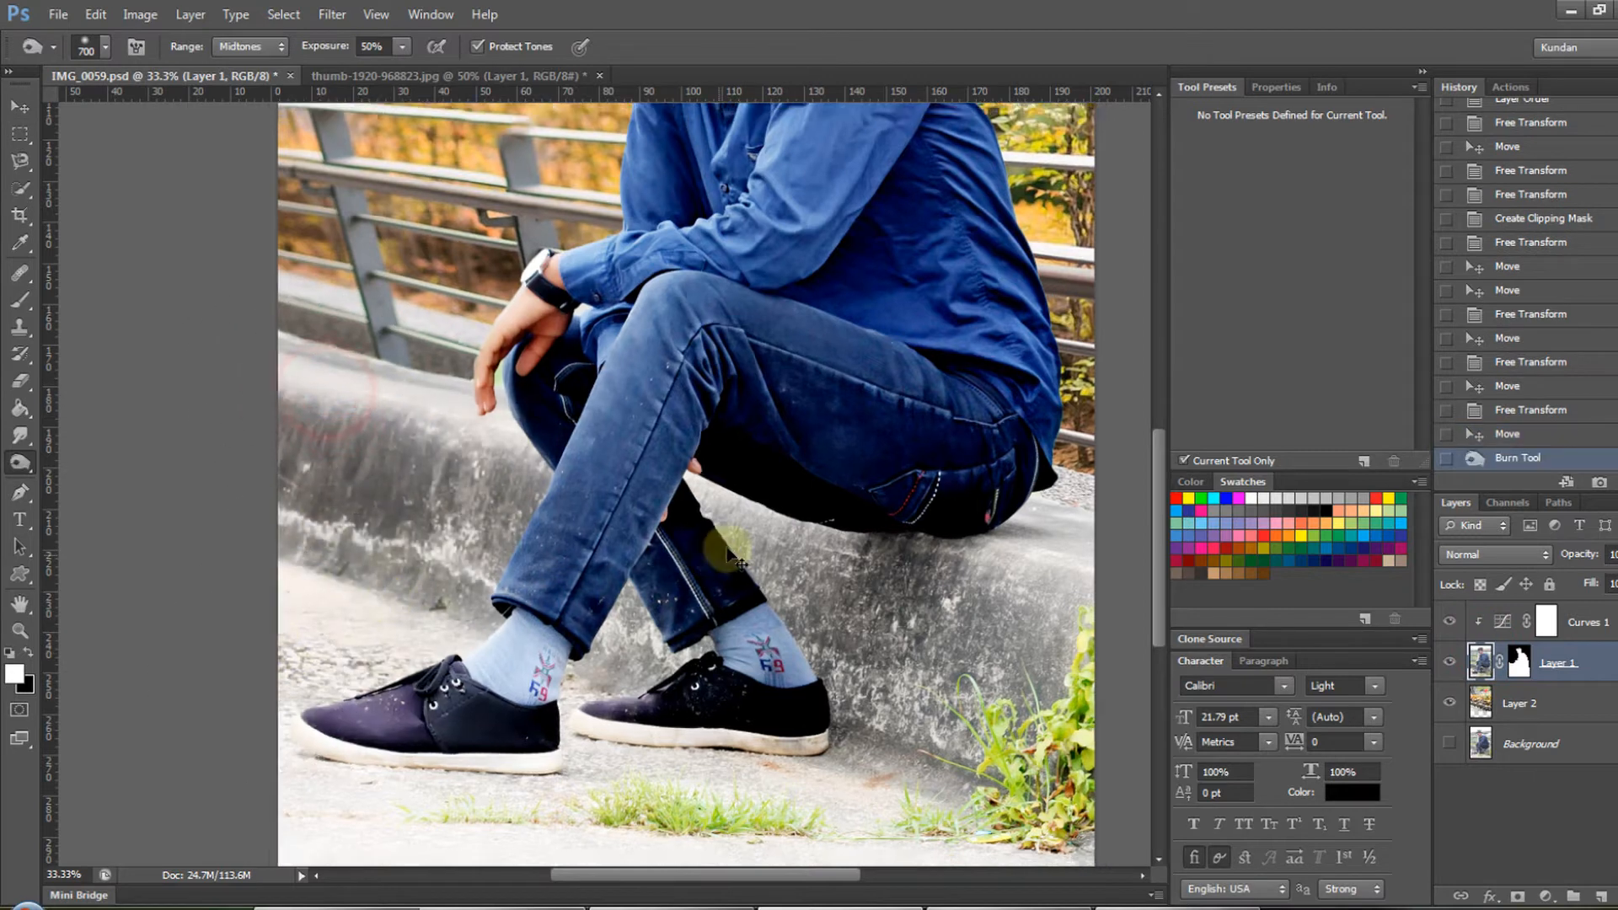
{"action": "key", "text": "ctrl+z"}
{"action": "mouse_move", "coordinate": [418, 761]}
{"action": "left_mouse_down"}
{"action": "mouse_move", "coordinate": [429, 775]}
{"action": "mouse_move", "coordinate": [831, 769]}
{"action": "mouse_move", "coordinate": [819, 700]}
{"action": "mouse_move", "coordinate": [855, 698]}
{"action": "left_mouse_up"}
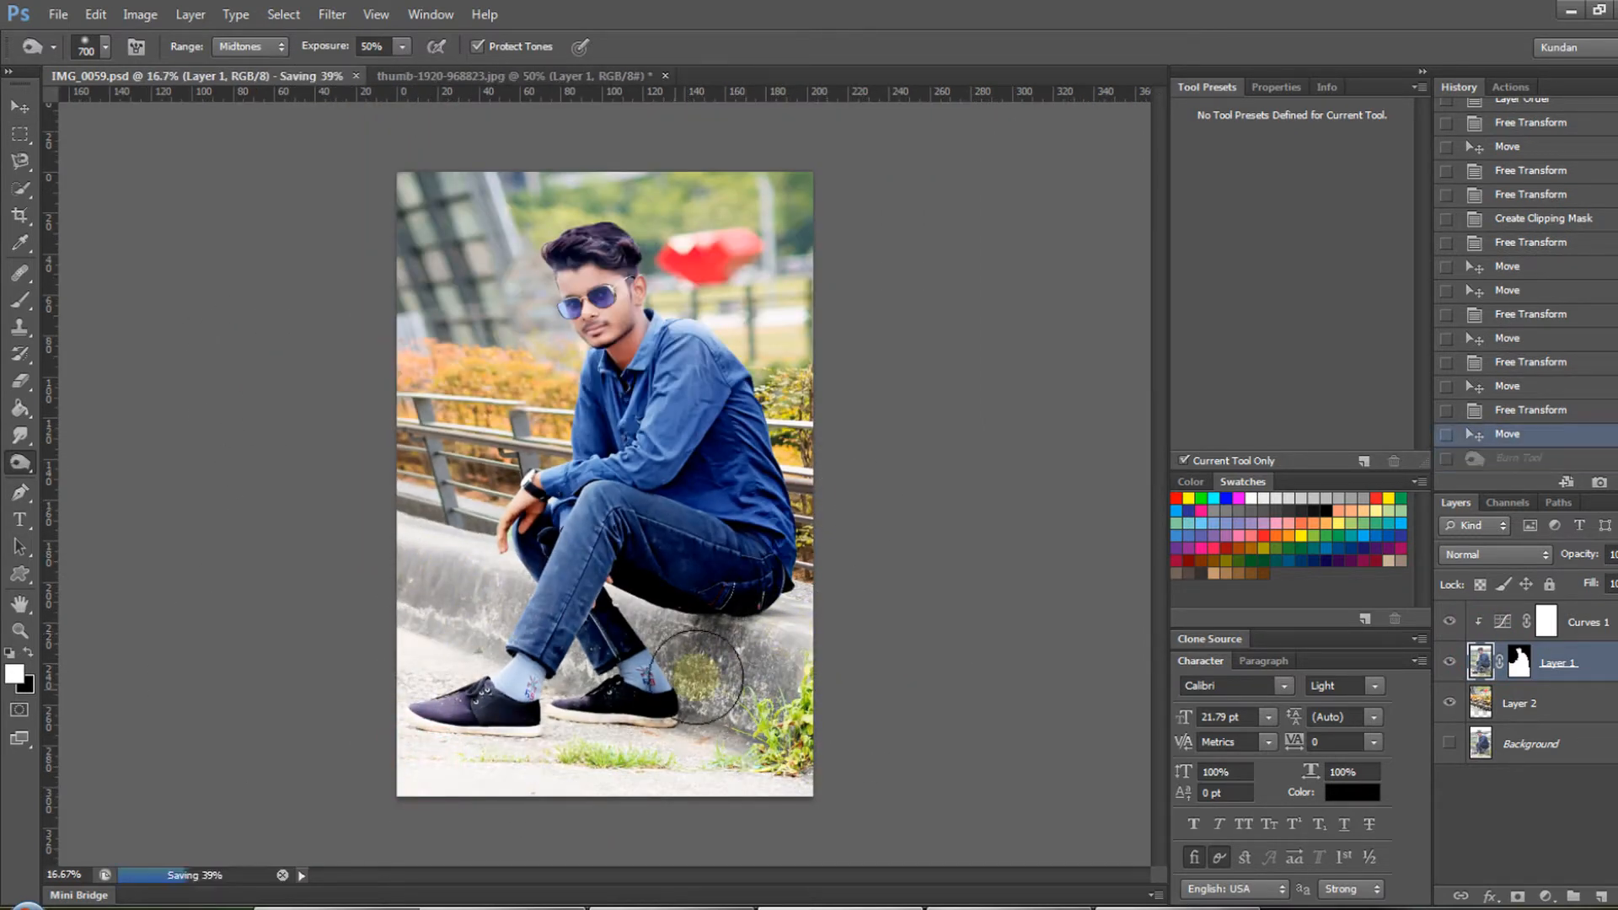
- Select the concrete ledge and ground around the man's legs with the Quick Selection tool, leaving out the railing and hand
{"action": "scroll", "coordinate": [595, 469], "scroll_direction": "up", "scroll_amount": 2}
{"action": "key", "text": "l"}
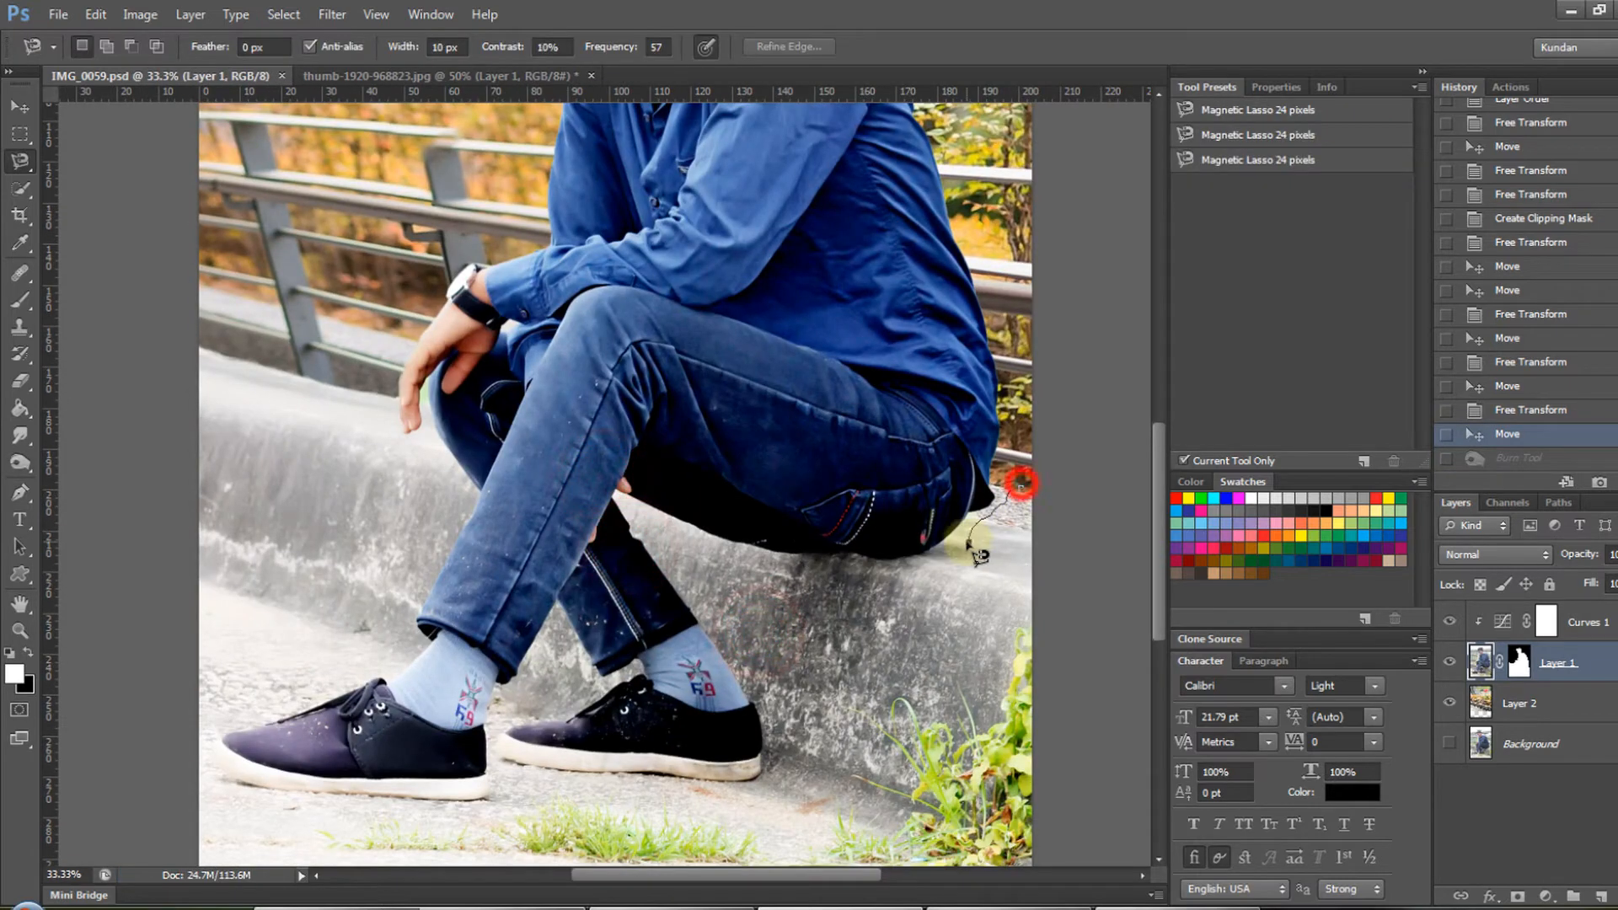
{"action": "key", "text": "w"}
{"action": "left_click", "coordinate": [821, 724]}
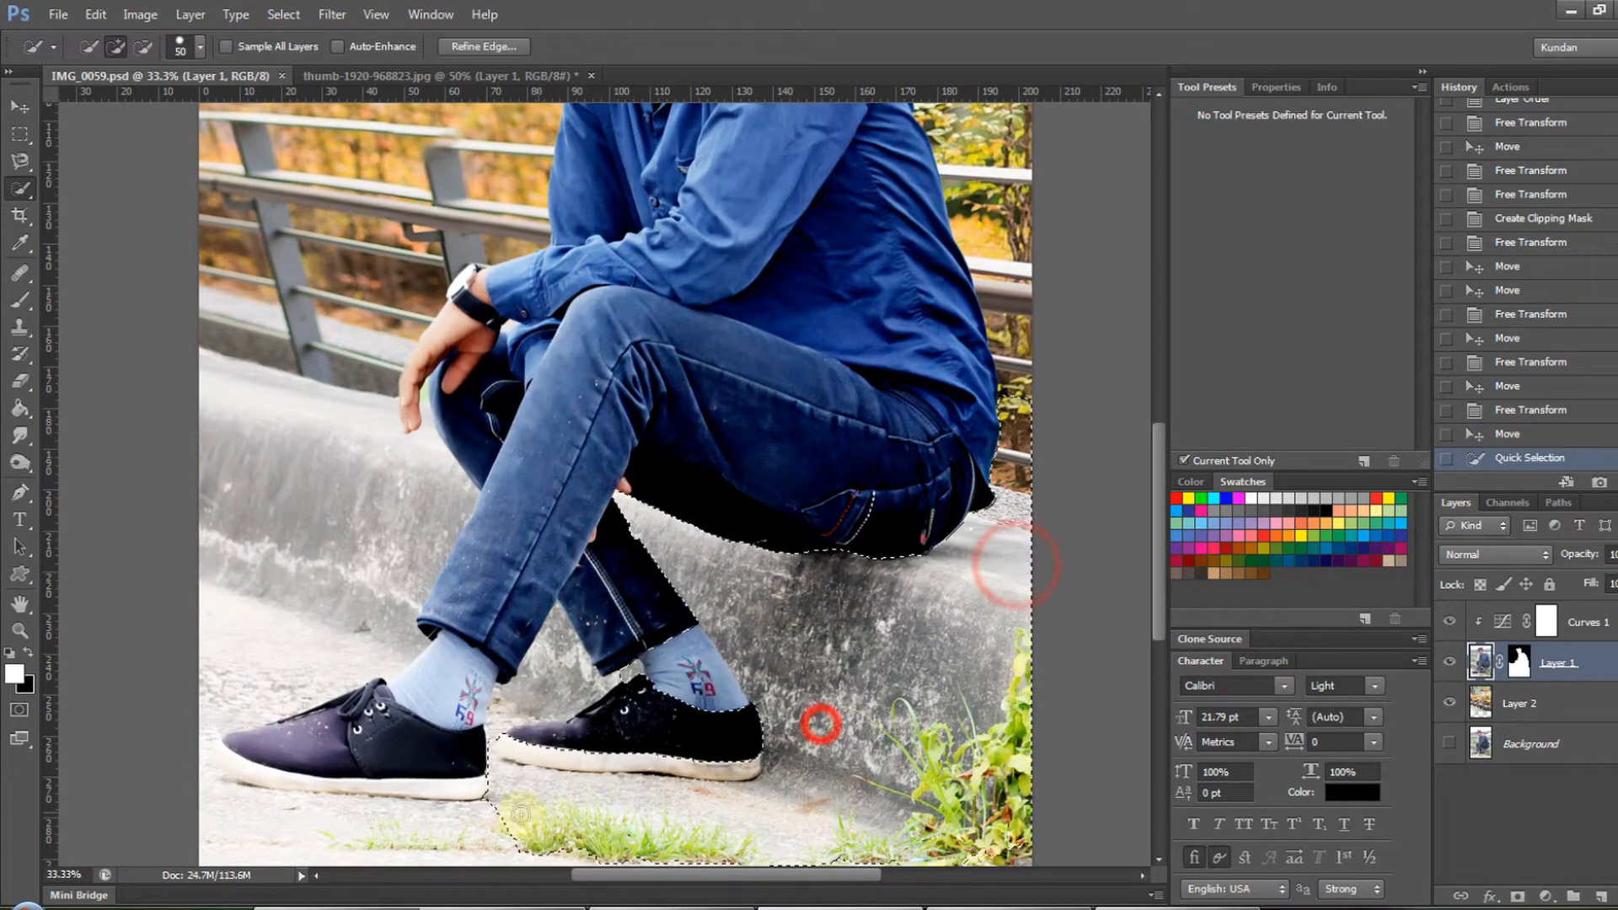
{"action": "left_click_drag", "start_coordinate": [465, 305], "coordinate": [319, 349]}
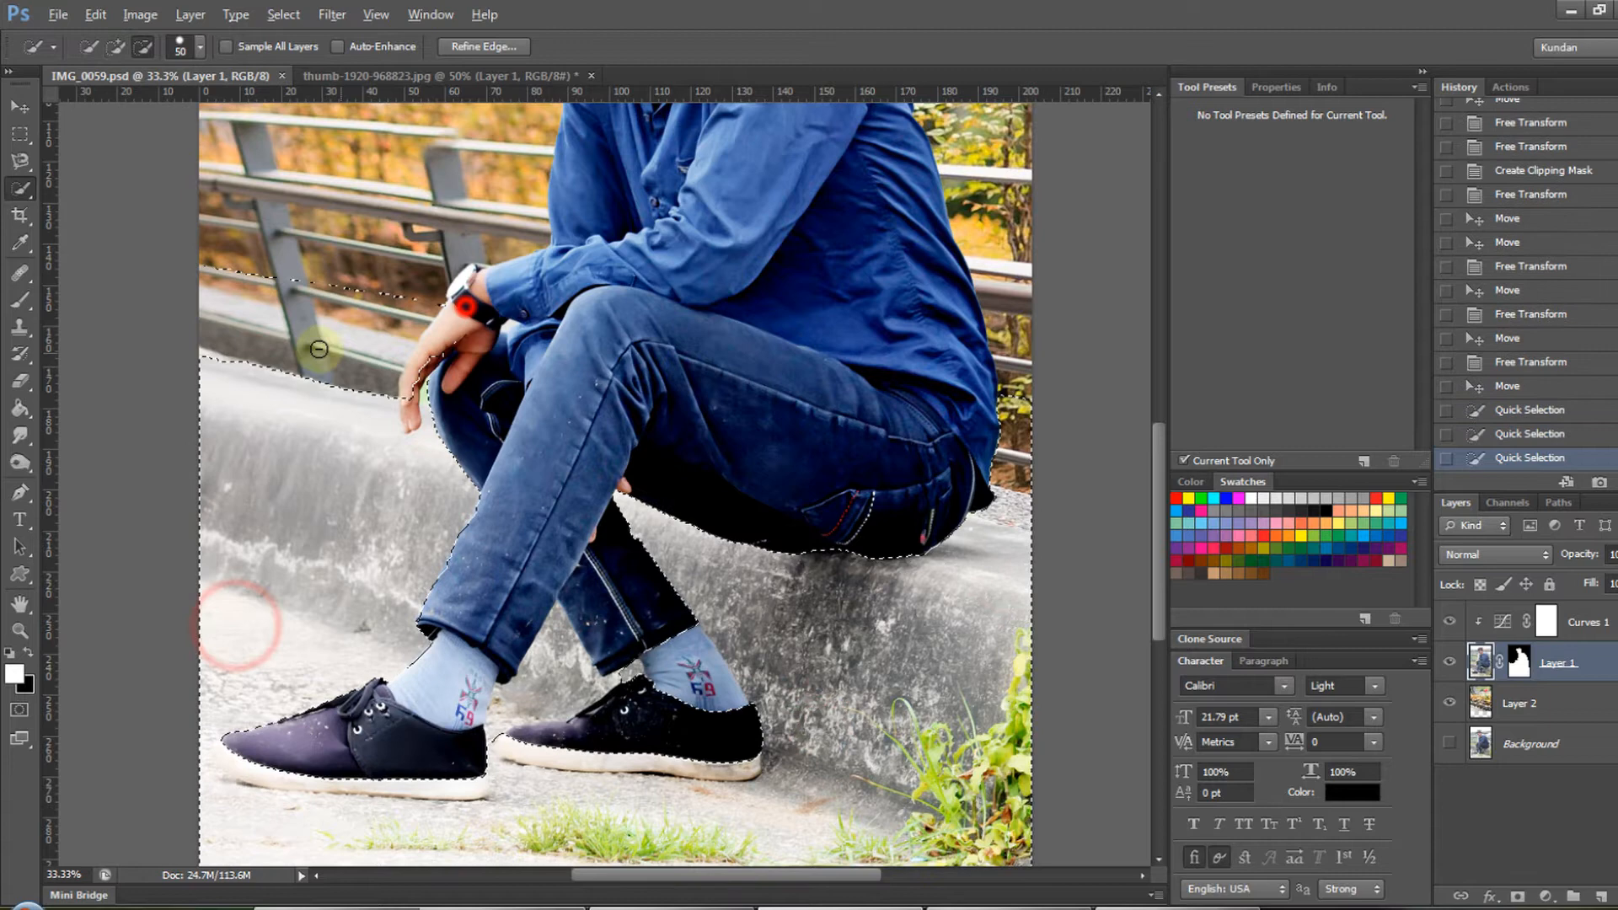
{"action": "left_click", "coordinate": [432, 385], "text": "alt"}
- Refine the ledge and ground selection along the jeans, shoes, fingertips and ledge edge
{"action": "left_click", "coordinate": [1012, 460], "text": "alt"}
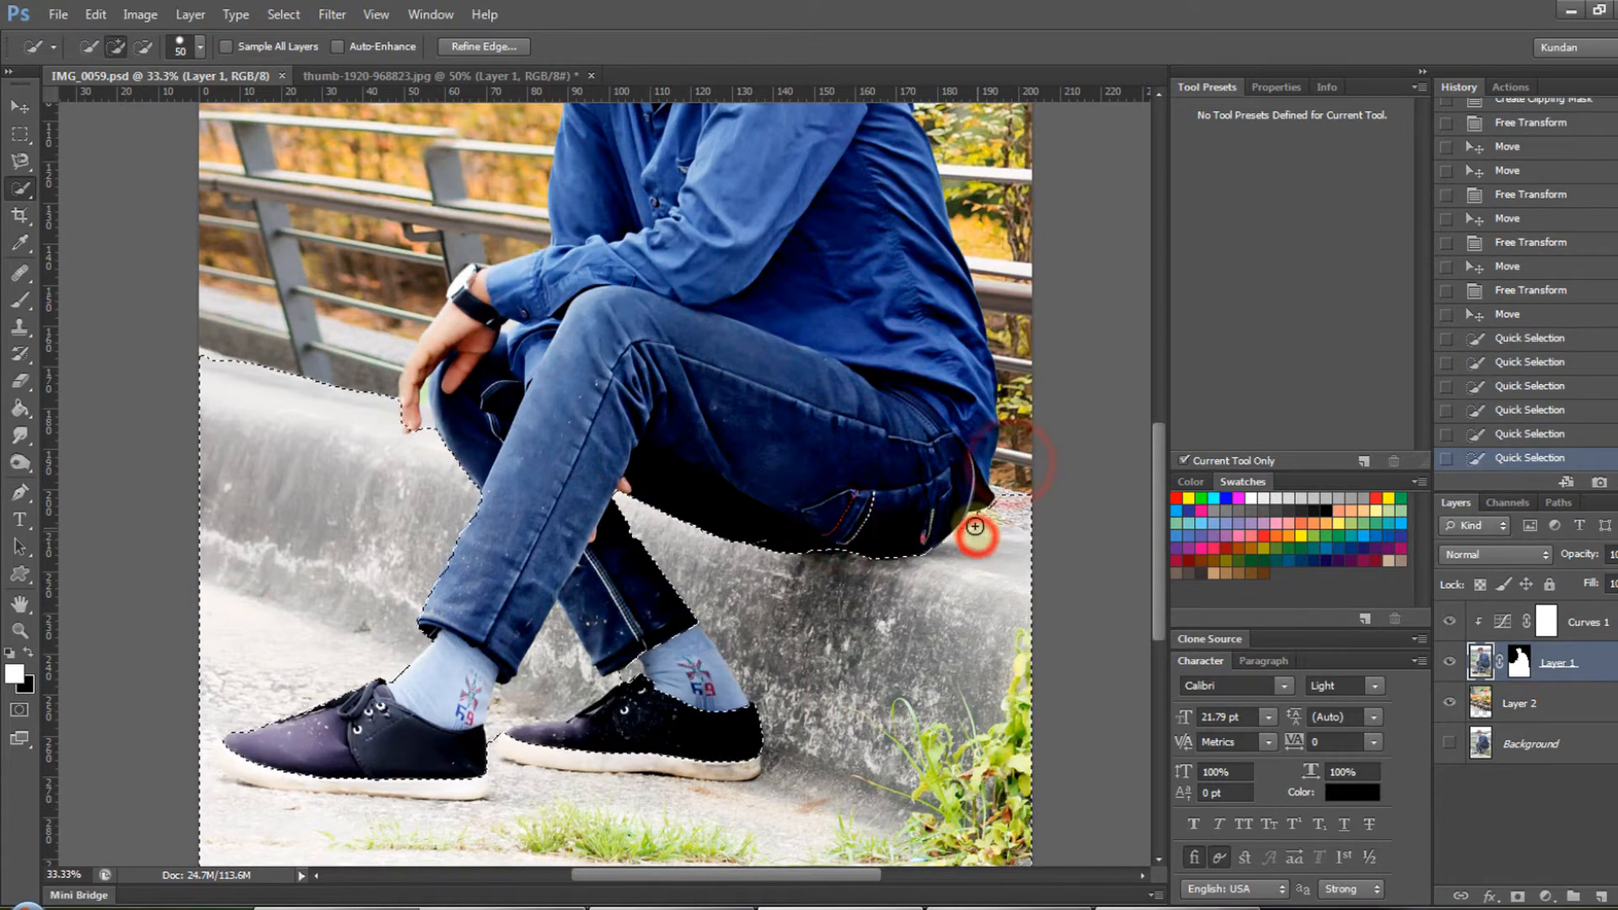
{"action": "left_click", "coordinate": [977, 534]}
{"action": "left_click_drag", "start_coordinate": [715, 720], "coordinate": [567, 742]}
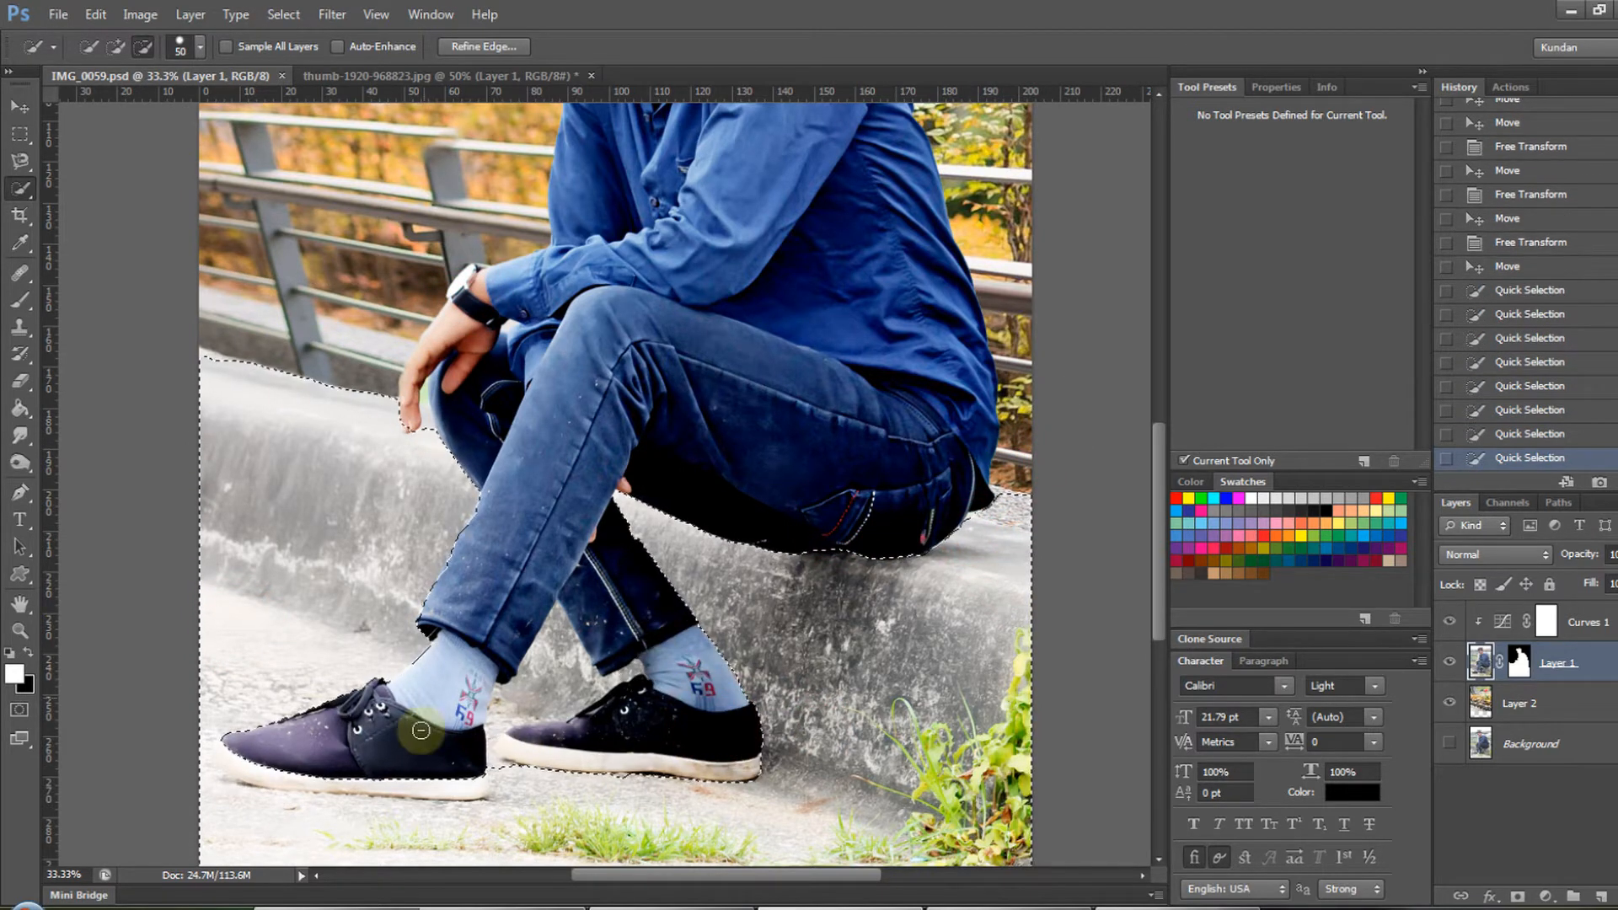
{"action": "left_click", "coordinate": [205, 725], "text": "alt"}
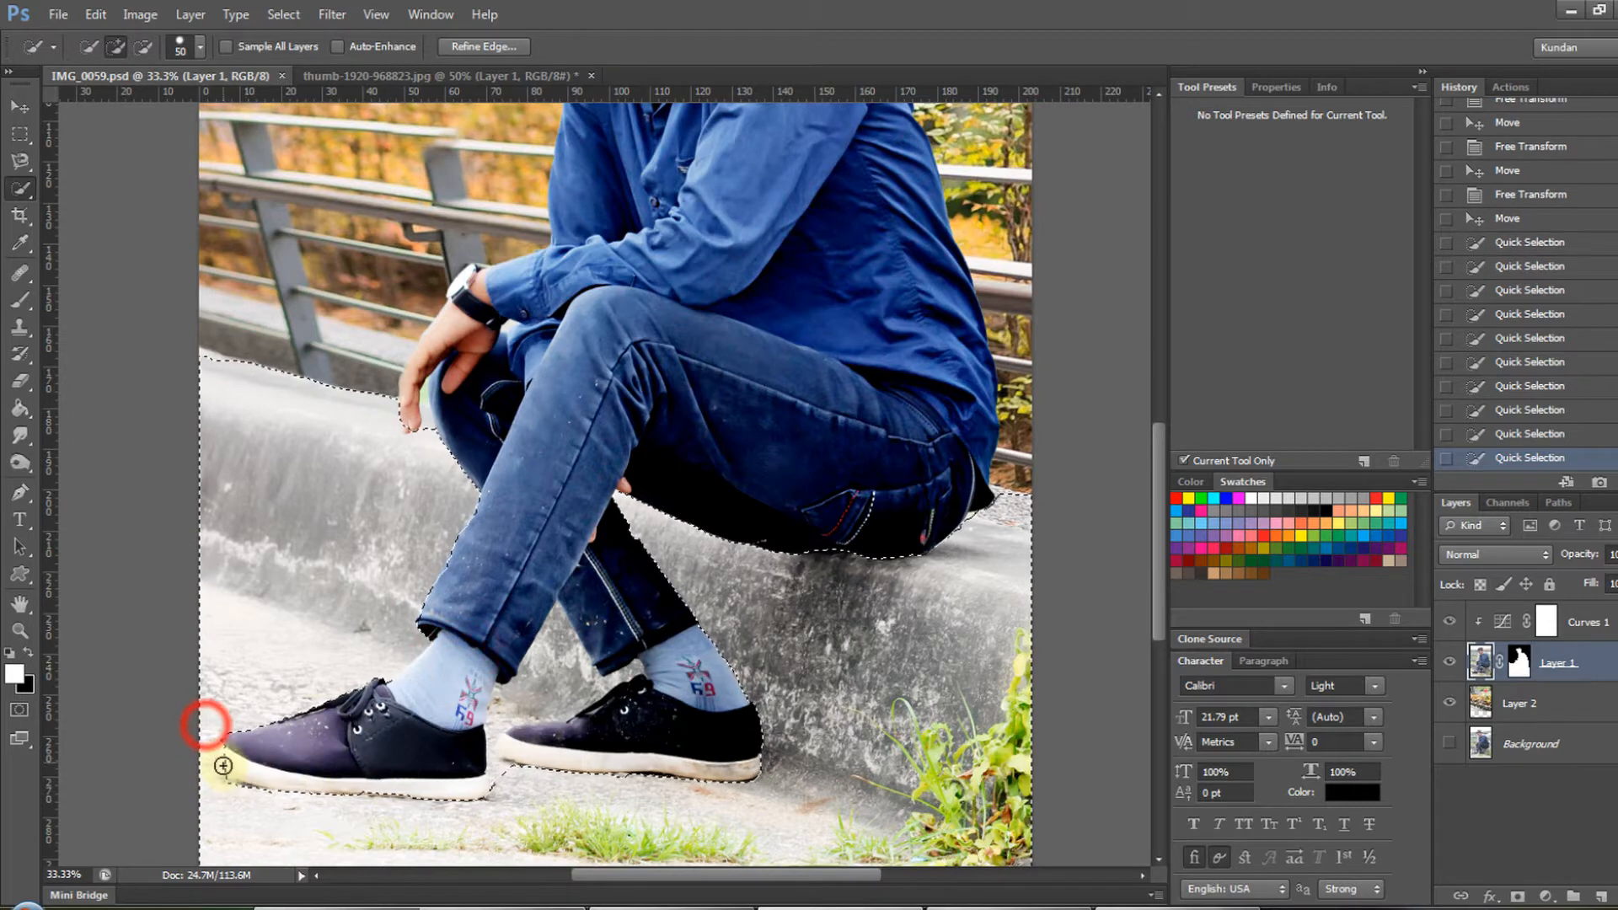
{"action": "left_click", "coordinate": [229, 763], "text": "alt"}
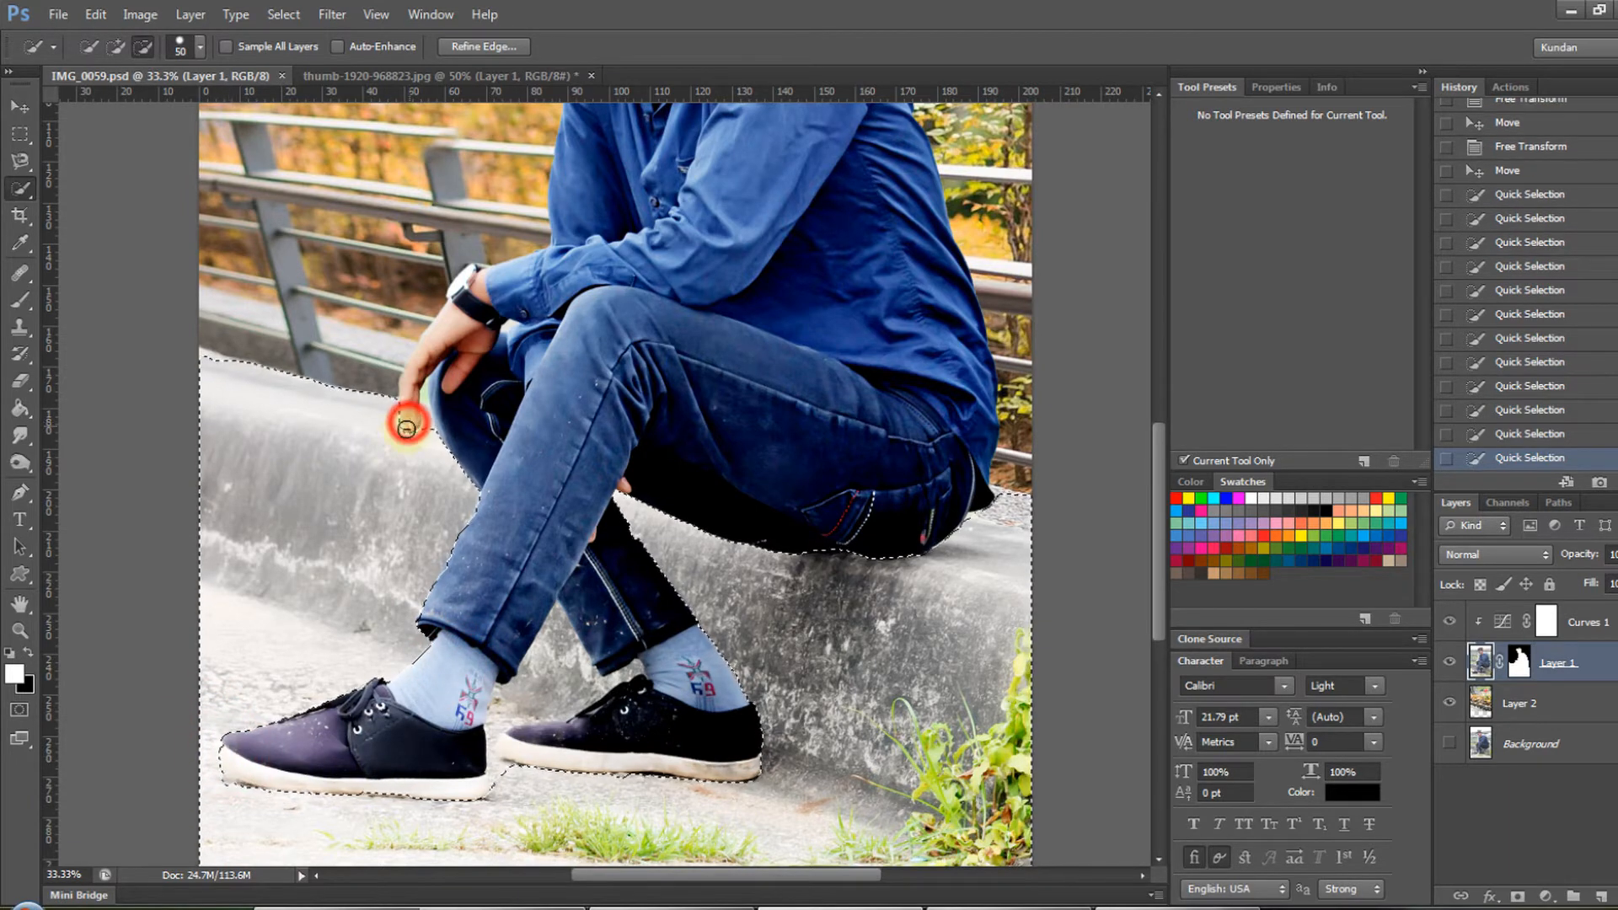
{"action": "left_click", "coordinate": [413, 430]}
{"action": "left_click", "coordinate": [415, 438]}
{"action": "left_click", "coordinate": [210, 366]}
- Feather the ledge and ground selection
{"action": "key", "text": "ctrl+minus"}
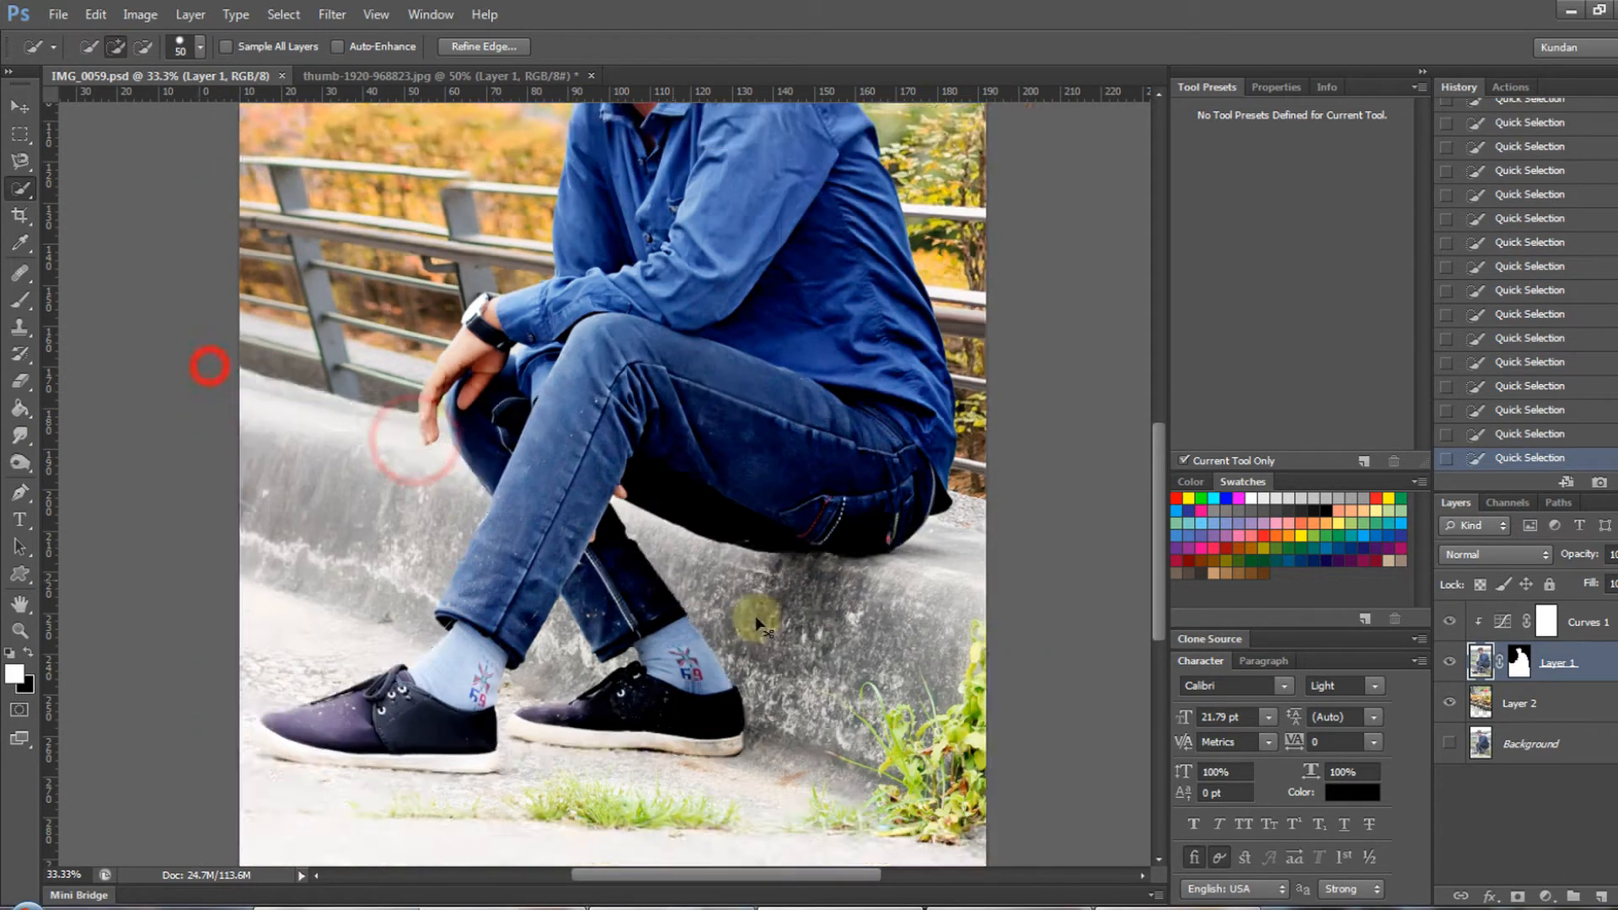
{"action": "right_click", "coordinate": [885, 217]}
{"action": "left_click", "coordinate": [932, 277]}
{"action": "left_click", "coordinate": [936, 287]}
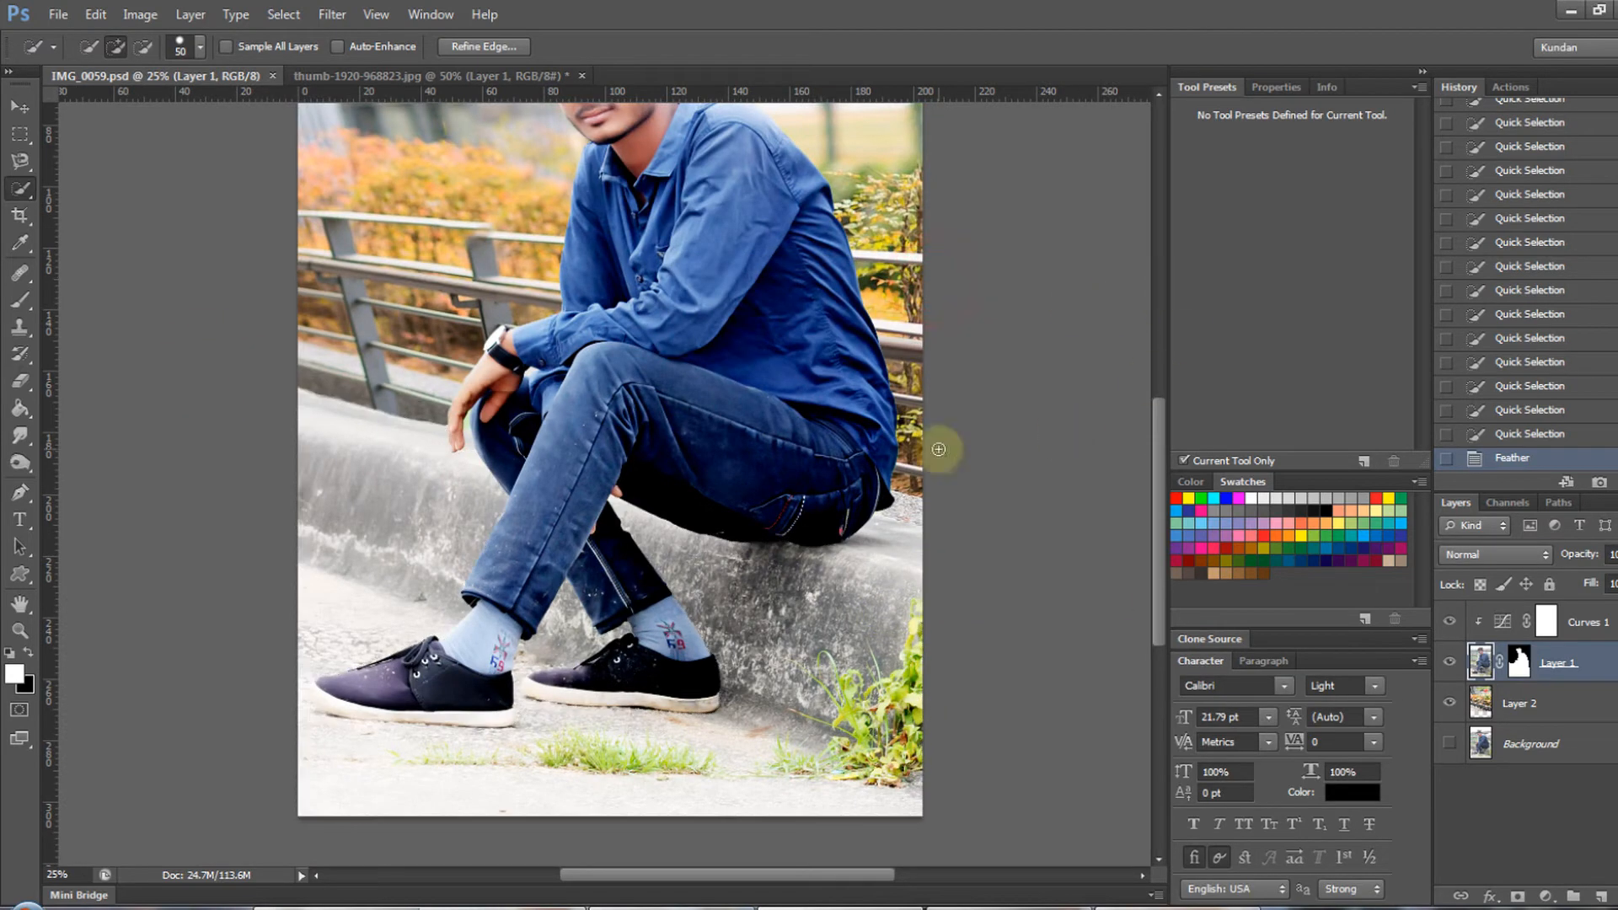
- Try a Curves adjustment on the selected ledge and ground, moving its black point inward and comparing the effect
{"action": "left_click", "coordinate": [1480, 662]}
{"action": "left_click", "coordinate": [1546, 895]}
{"action": "left_click", "coordinate": [1521, 569]}
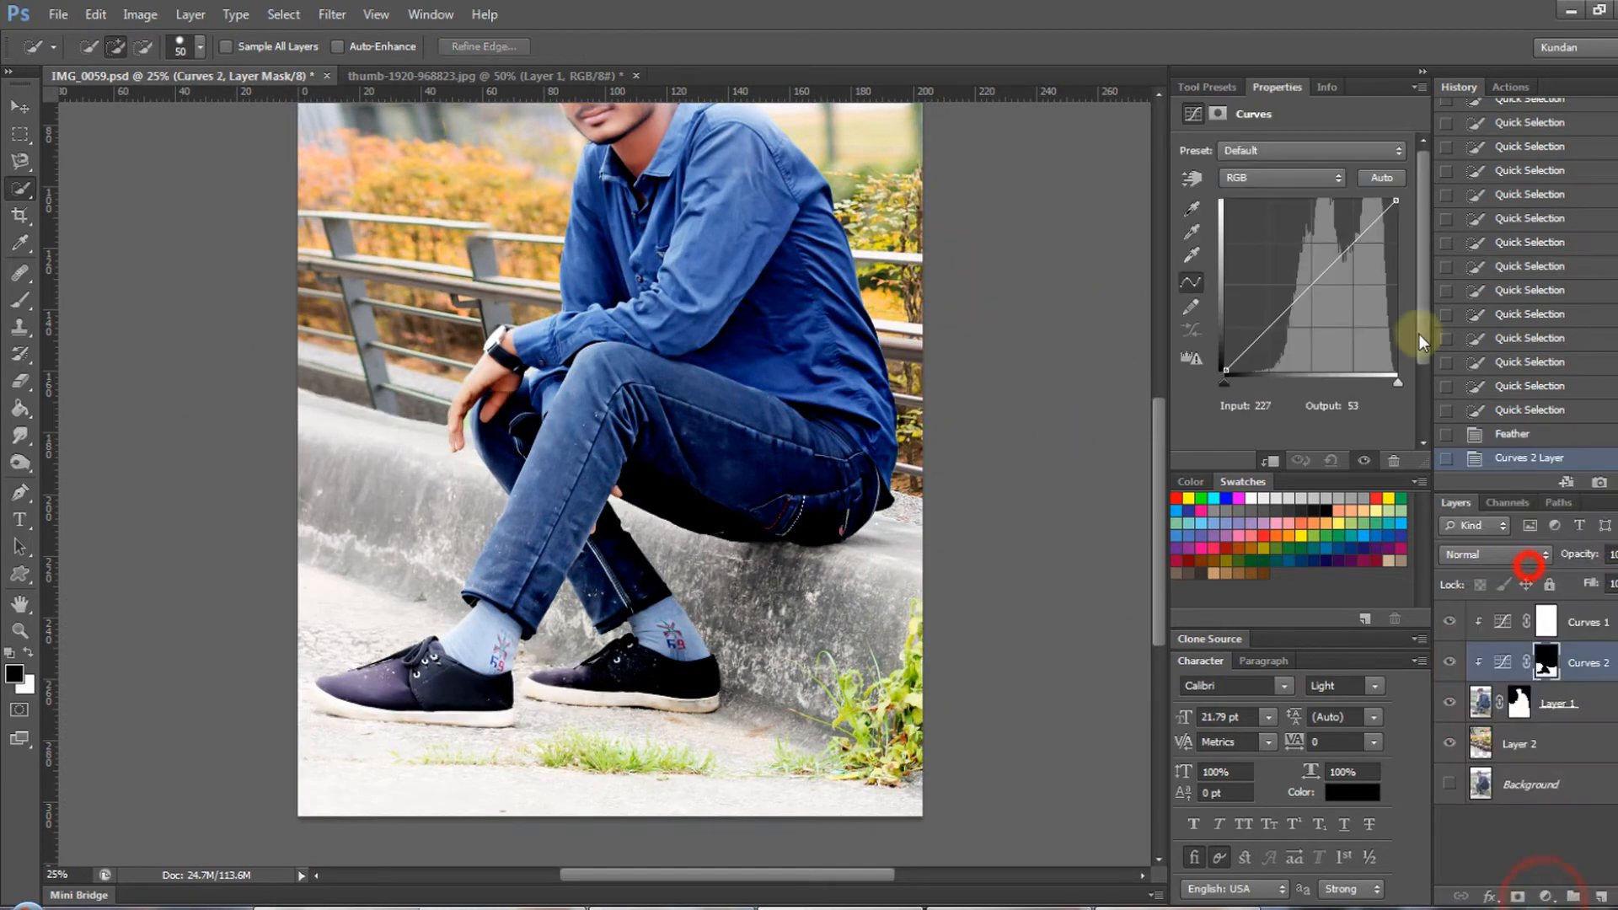
{"action": "mouse_move", "coordinate": [1227, 384]}
{"action": "left_mouse_down"}
{"action": "mouse_move", "coordinate": [1177, 382]}
{"action": "mouse_move", "coordinate": [1257, 383]}
{"action": "left_mouse_up"}
{"action": "left_click", "coordinate": [1397, 383]}
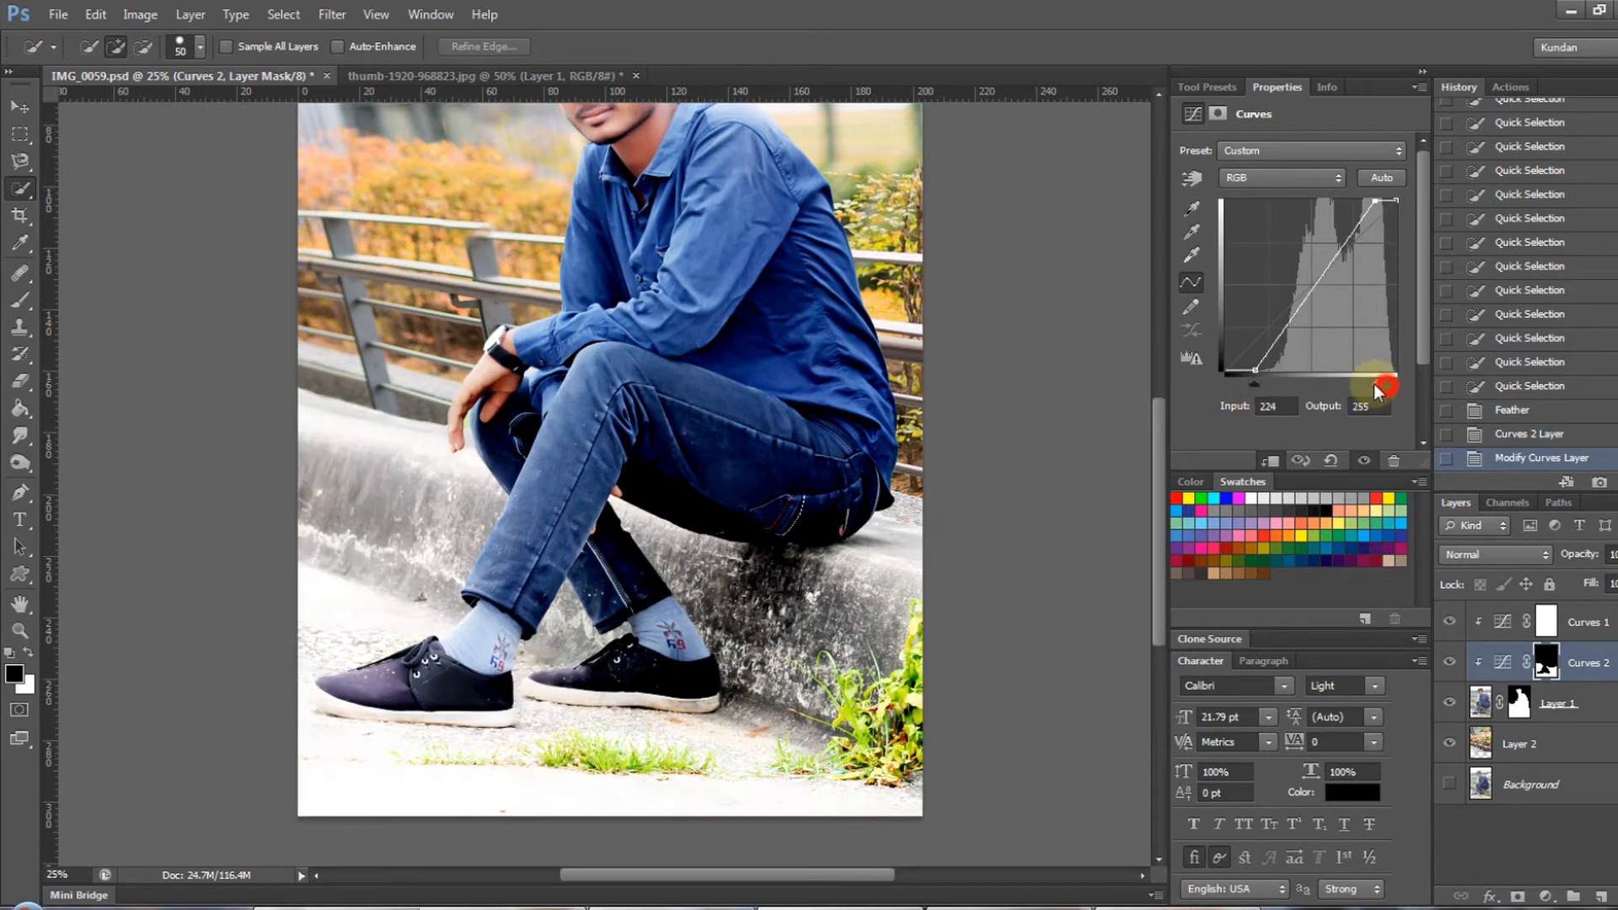
{"action": "left_click", "coordinate": [1450, 663]}
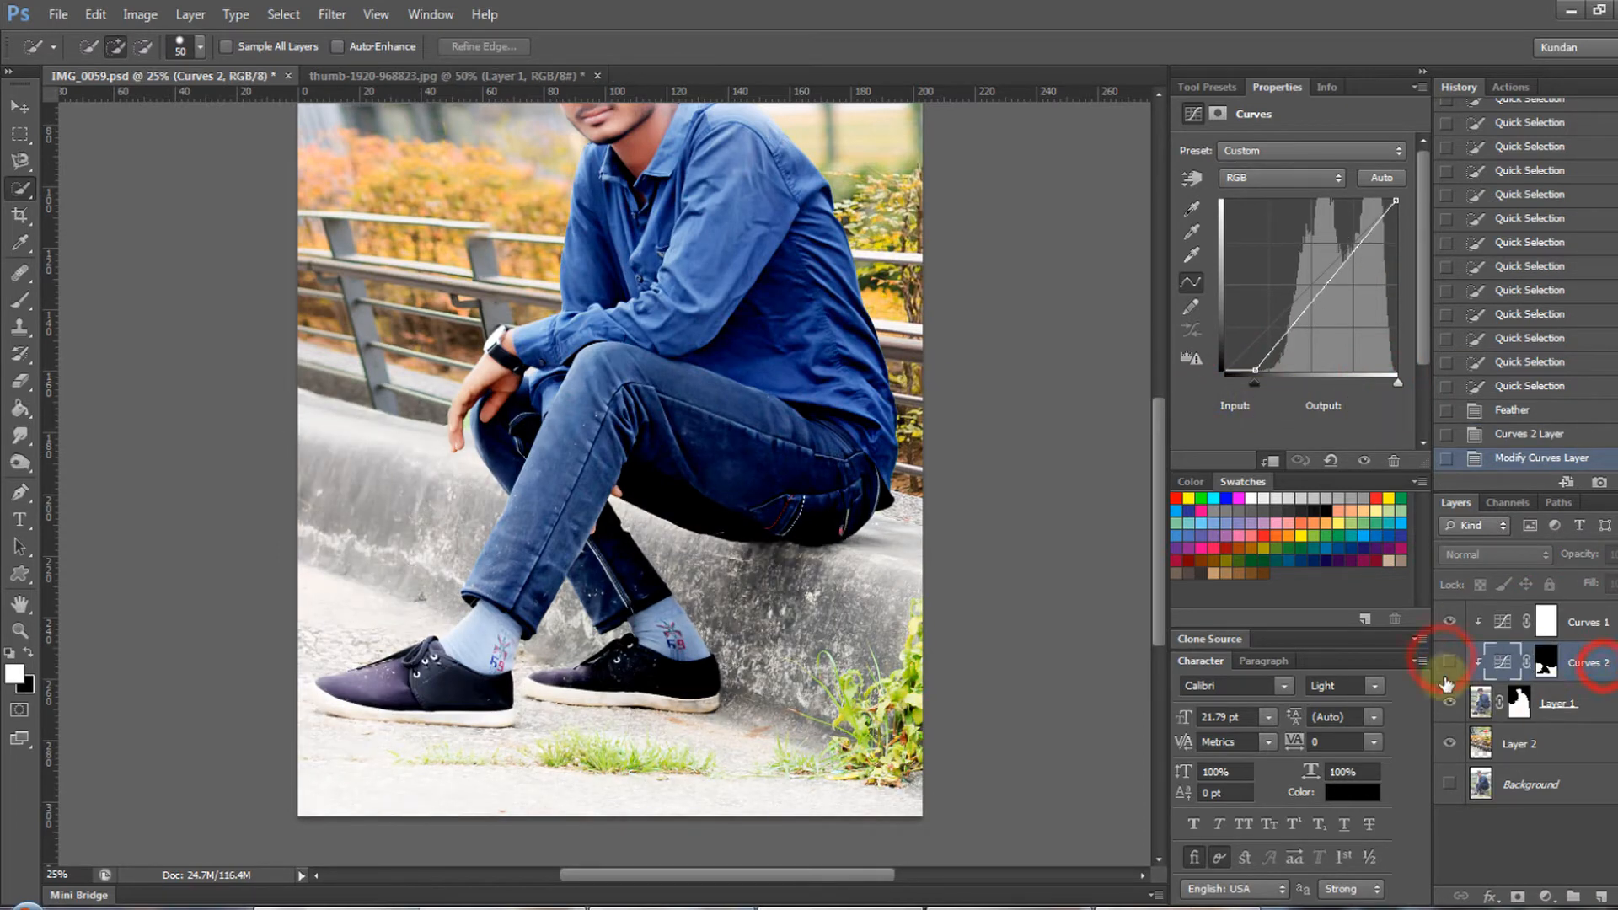
{"action": "left_click", "coordinate": [1482, 702]}
- Try an Exposure adjustment of -1.35 on the selected ledge and ground
{"action": "left_click", "coordinate": [1547, 896]}
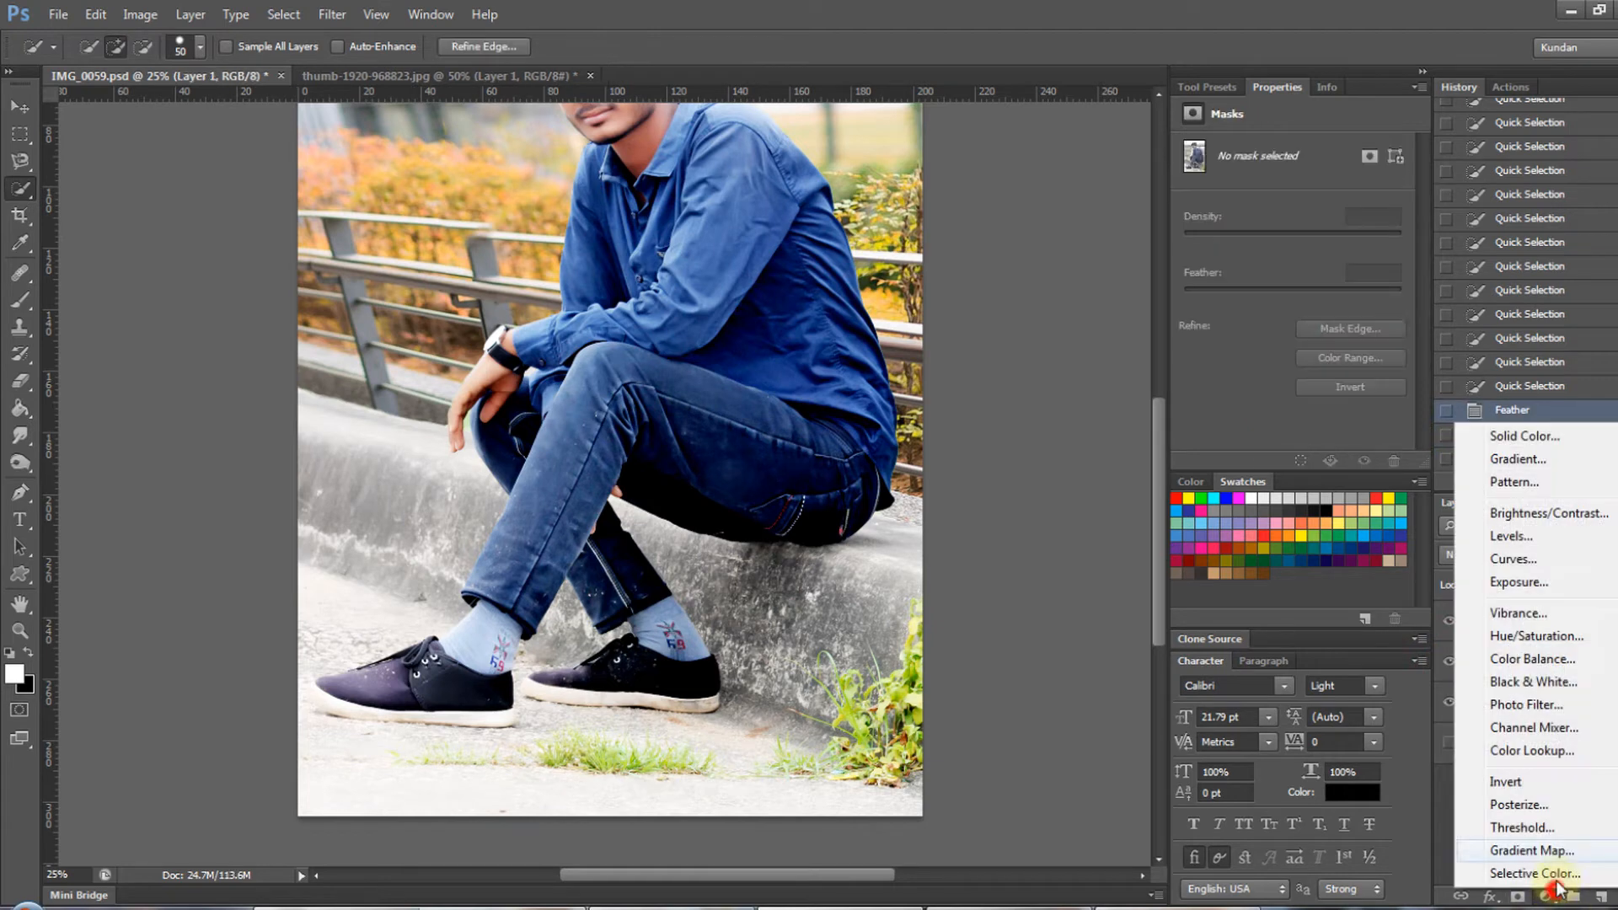
{"action": "left_click", "coordinate": [1534, 580]}
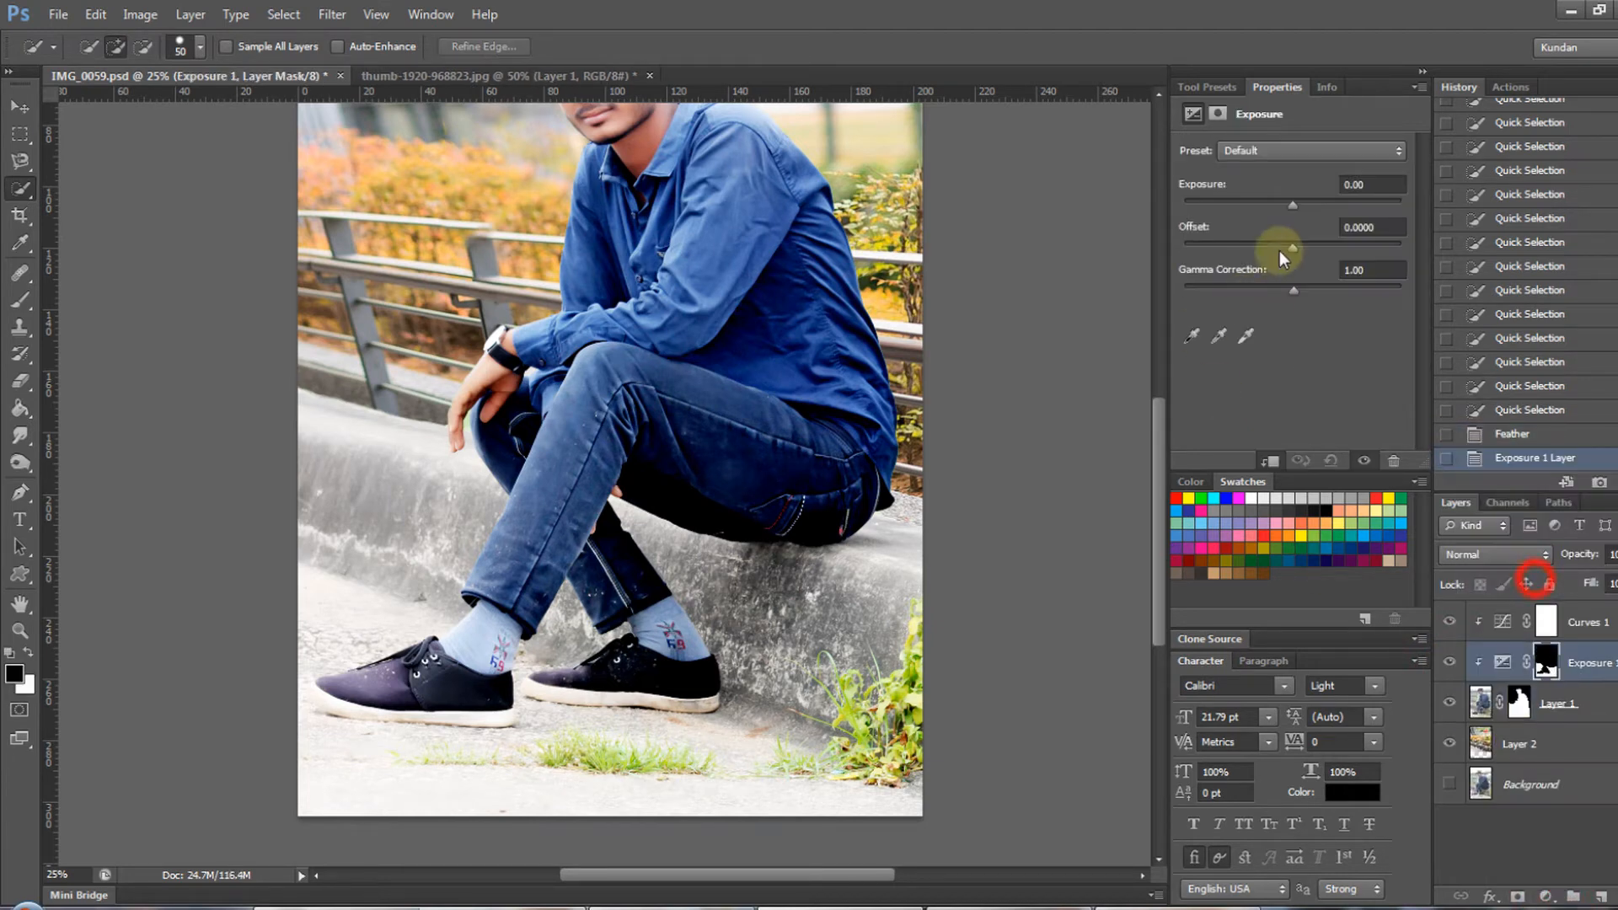
{"action": "left_click_drag", "start_coordinate": [1287, 216], "coordinate": [1271, 214]}
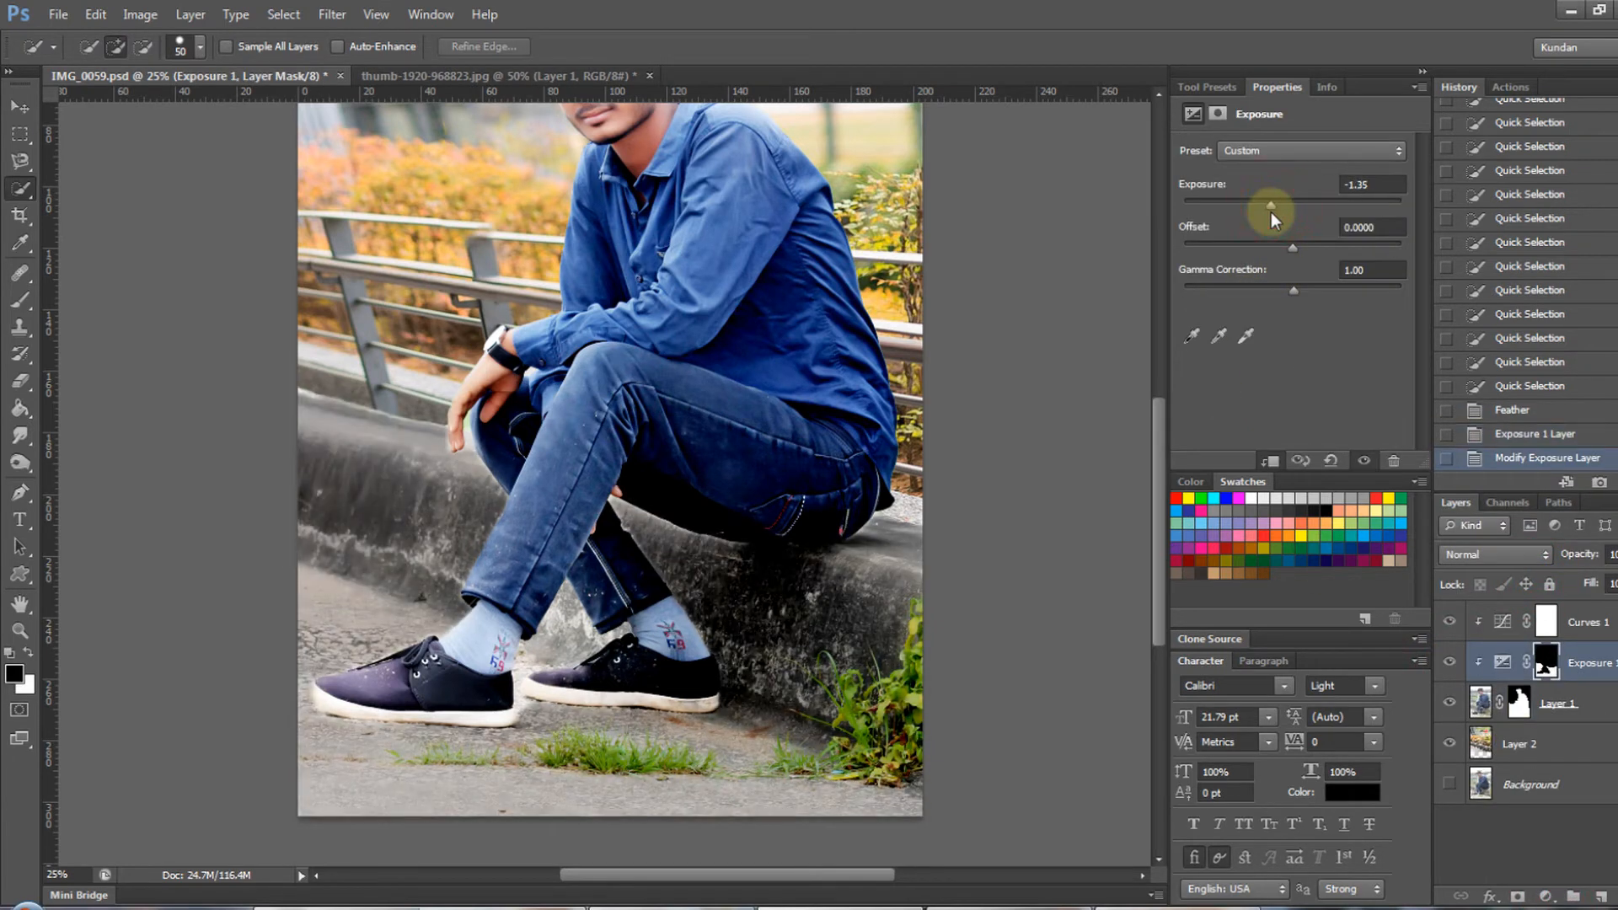
{"action": "key", "text": "ctrl+z"}
{"action": "key", "text": "ctrl+alt+z"}
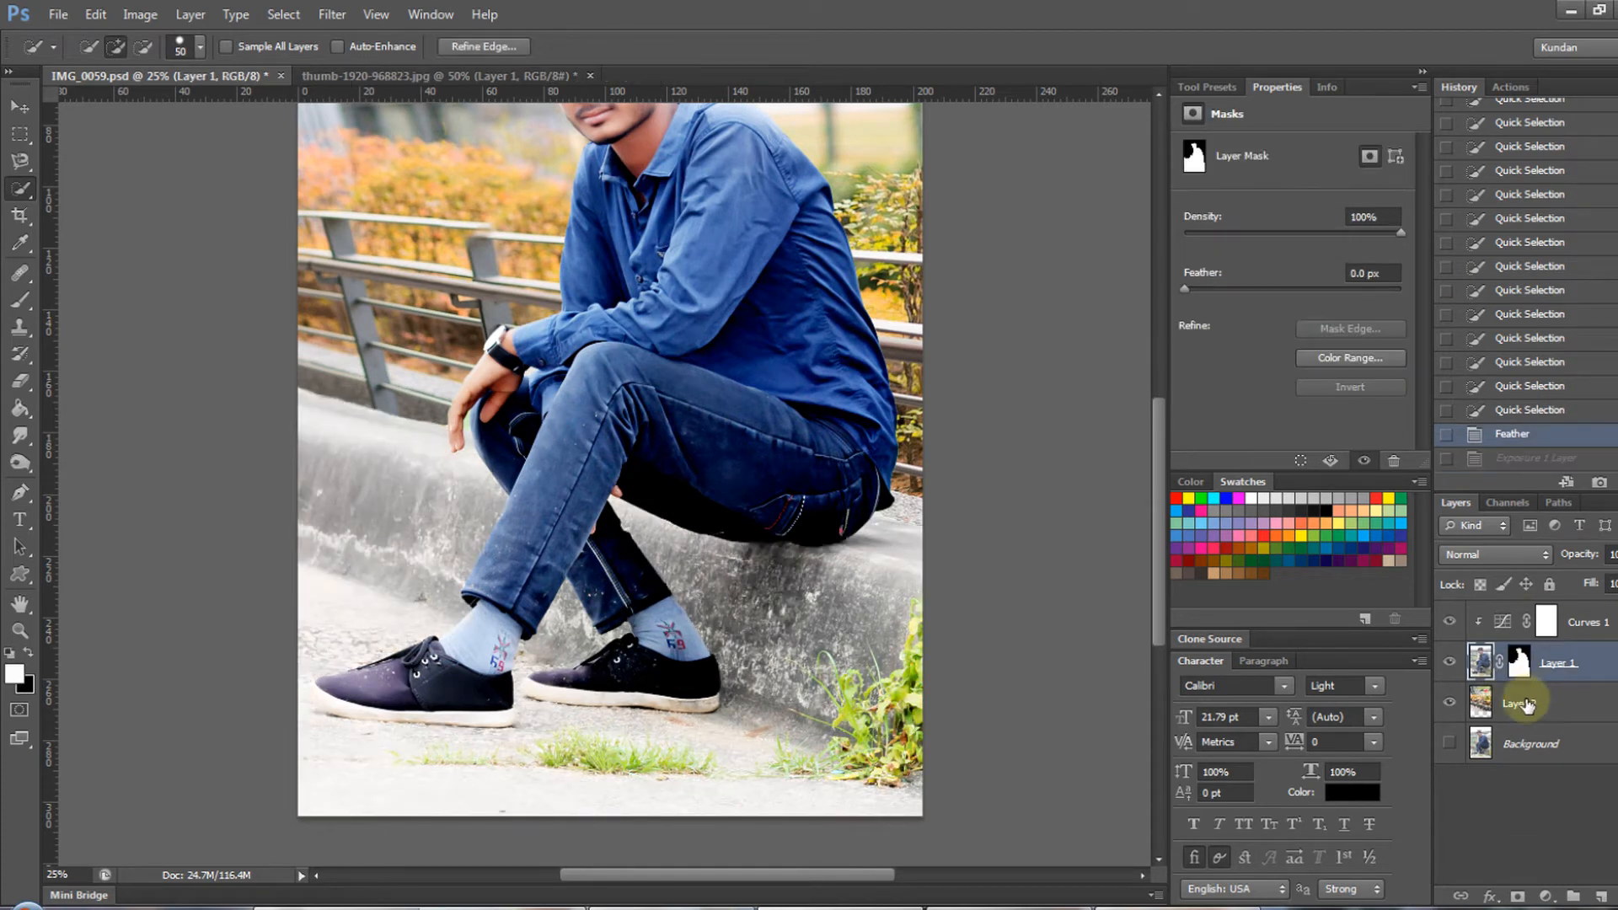
- Add a Curves adjustment to the selected ledge and ground, with a midtone point at input 149 and output 125
{"action": "left_click", "coordinate": [1543, 898]}
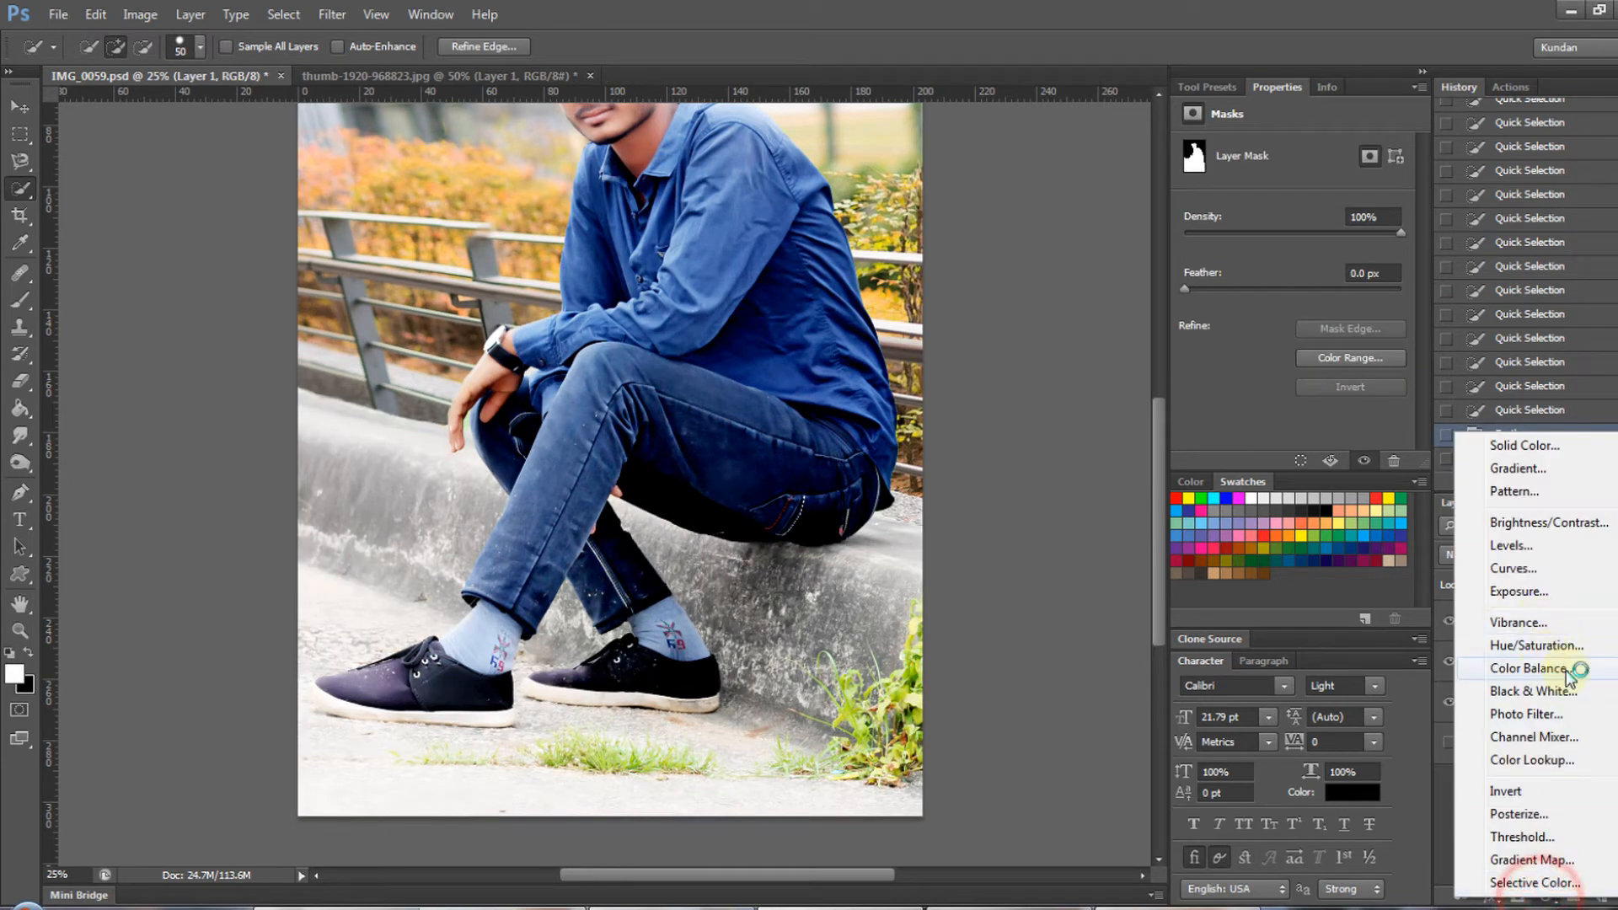
{"action": "left_click", "coordinate": [1556, 579]}
{"action": "left_click_drag", "start_coordinate": [1323, 273], "coordinate": [1327, 288]}
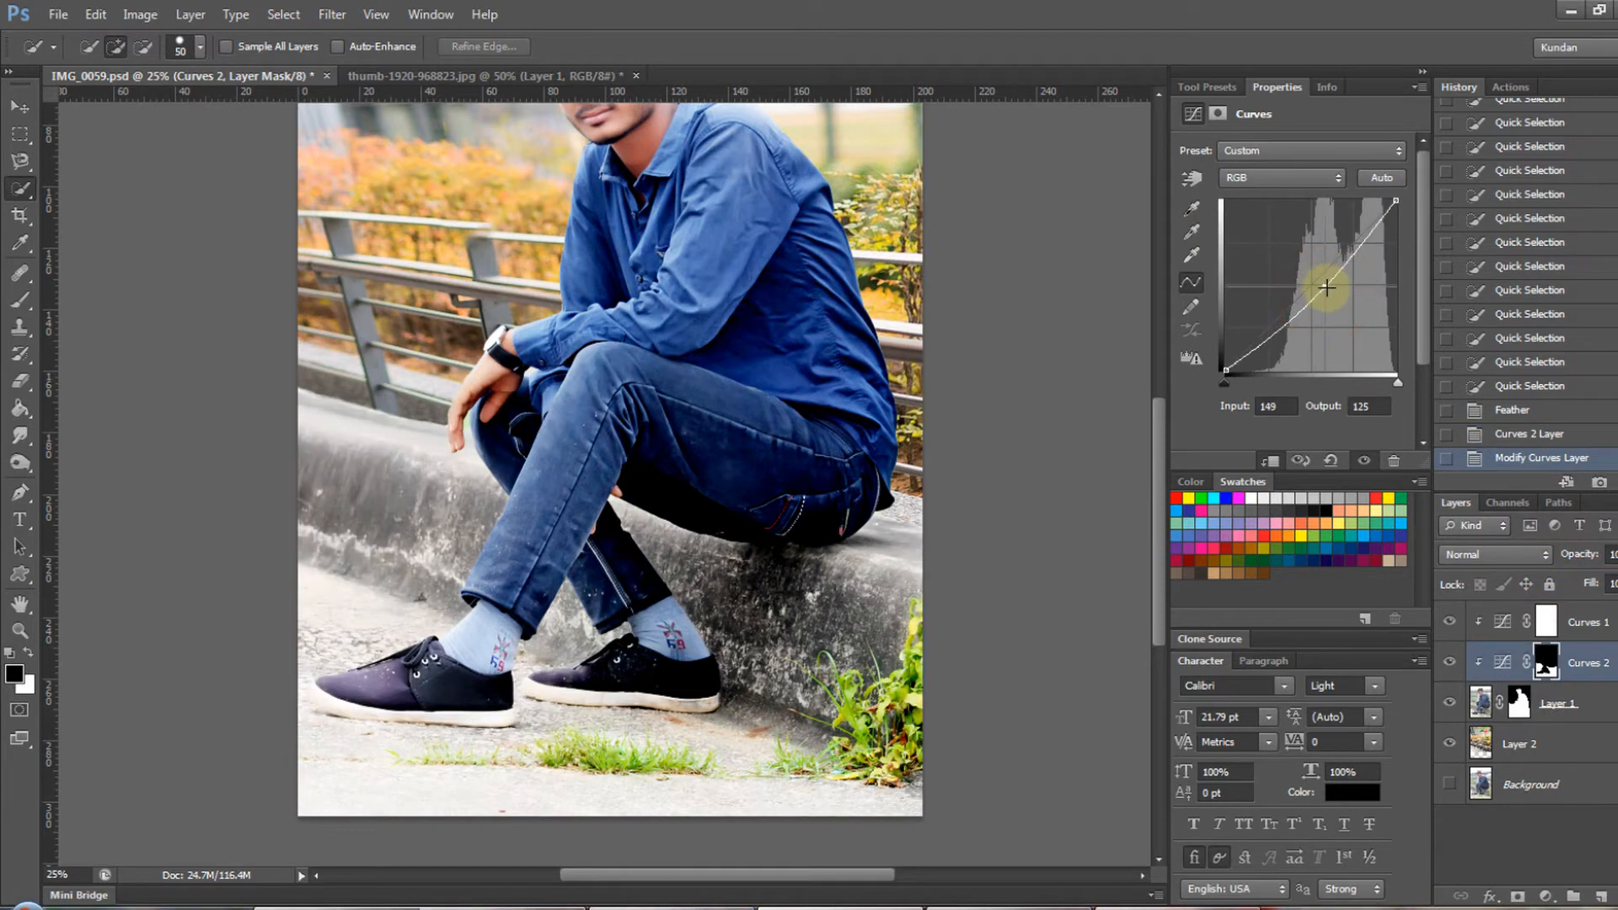
{"action": "key", "text": "ctrl+minus"}
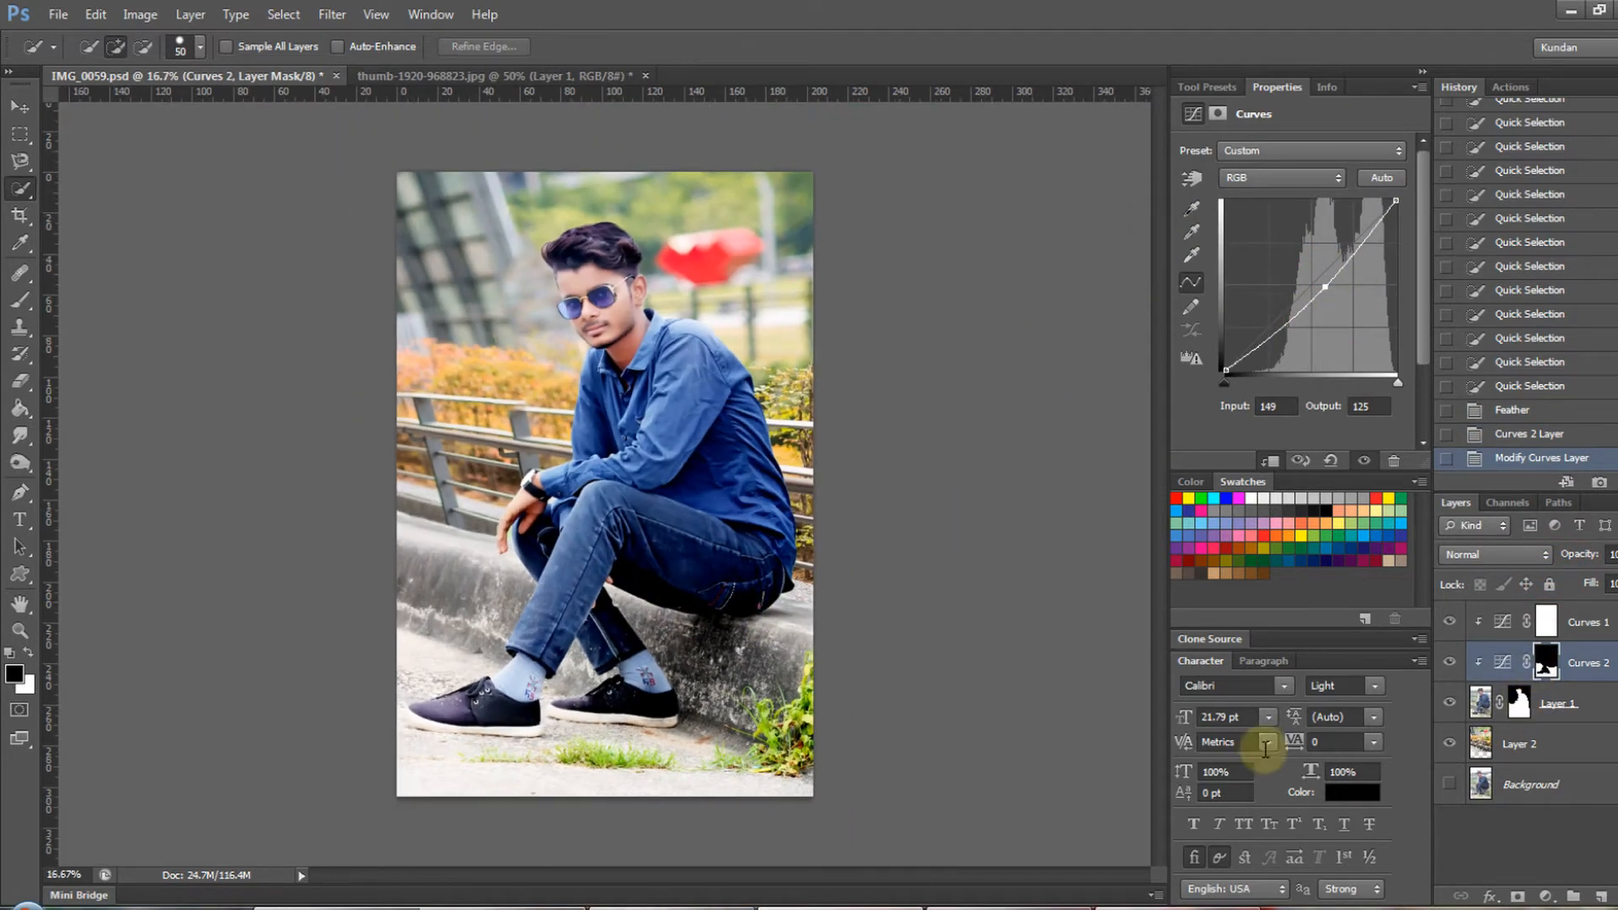
- Add an Exposure adjustment above Curves 2 and lower its exposure to darken the man's layer
{"action": "left_click", "coordinate": [1545, 896]}
{"action": "left_click", "coordinate": [1556, 602]}
{"action": "mouse_move", "coordinate": [1293, 200]}
{"action": "left_mouse_down"}
{"action": "mouse_move", "coordinate": [1266, 204]}
{"action": "mouse_move", "coordinate": [1308, 210]}
{"action": "mouse_move", "coordinate": [1234, 215]}
{"action": "mouse_move", "coordinate": [1279, 224]}
{"action": "mouse_move", "coordinate": [1273, 206]}
{"action": "left_mouse_up"}
- Select the Exposure layer's mask and outline the ground and shoes around the man's feet with the Lasso tool
{"action": "left_click", "coordinate": [1546, 661]}
{"action": "left_click", "coordinate": [645, 666], "text": "ctrl"}
{"action": "left_click_drag", "start_coordinate": [687, 644], "coordinate": [760, 578]}
{"action": "key", "text": "l"}
{"action": "key", "text": "Escape"}
{"action": "right_click", "coordinate": [21, 161]}
{"action": "left_click_drag", "start_coordinate": [606, 562], "coordinate": [513, 565]}
{"action": "left_click", "coordinate": [42, 164]}
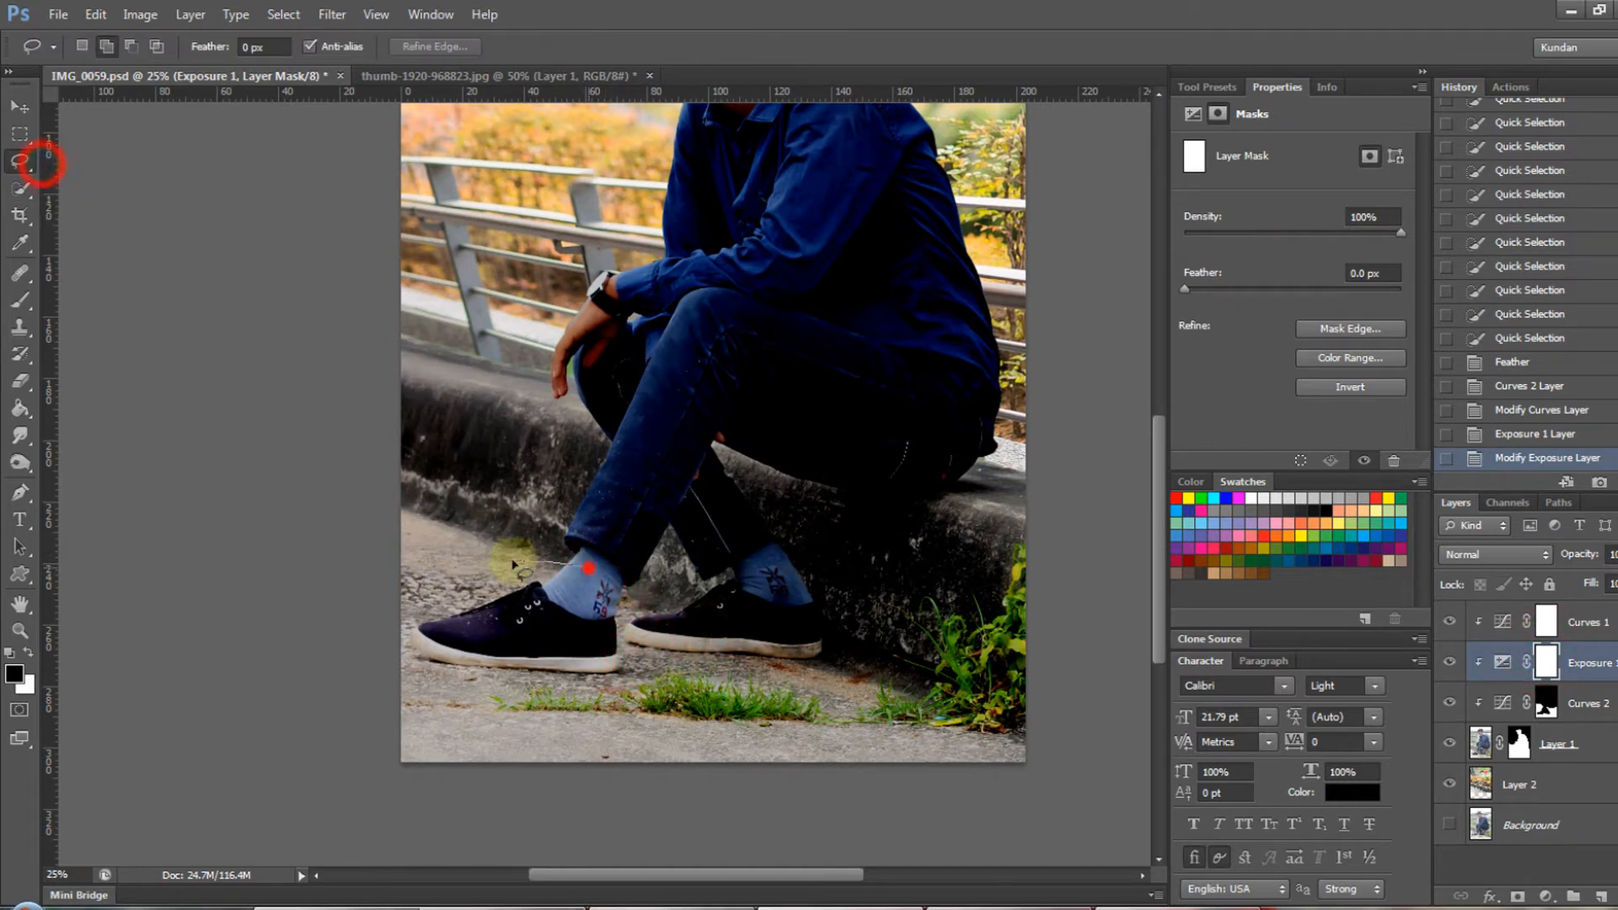
{"action": "left_click_drag", "start_coordinate": [371, 553], "coordinate": [403, 547]}
- Feather the lasso selection around the shoes by 100 pixels
{"action": "right_click", "coordinate": [556, 227]}
{"action": "left_click", "coordinate": [744, 293]}
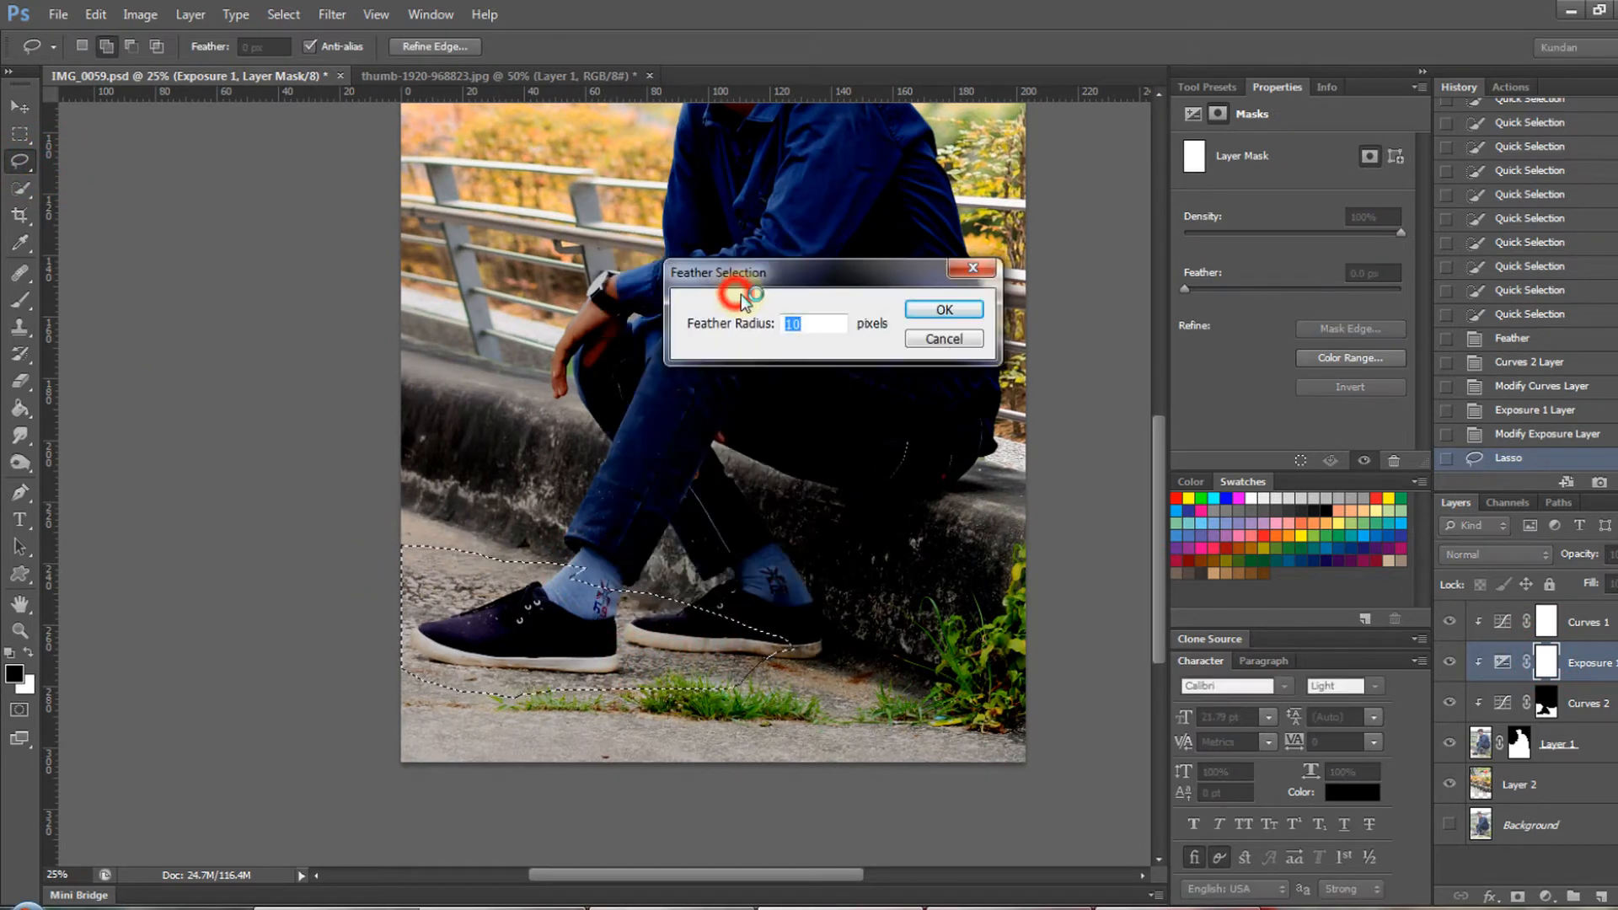
{"action": "type", "text": "100"}
{"action": "key", "text": "Return"}
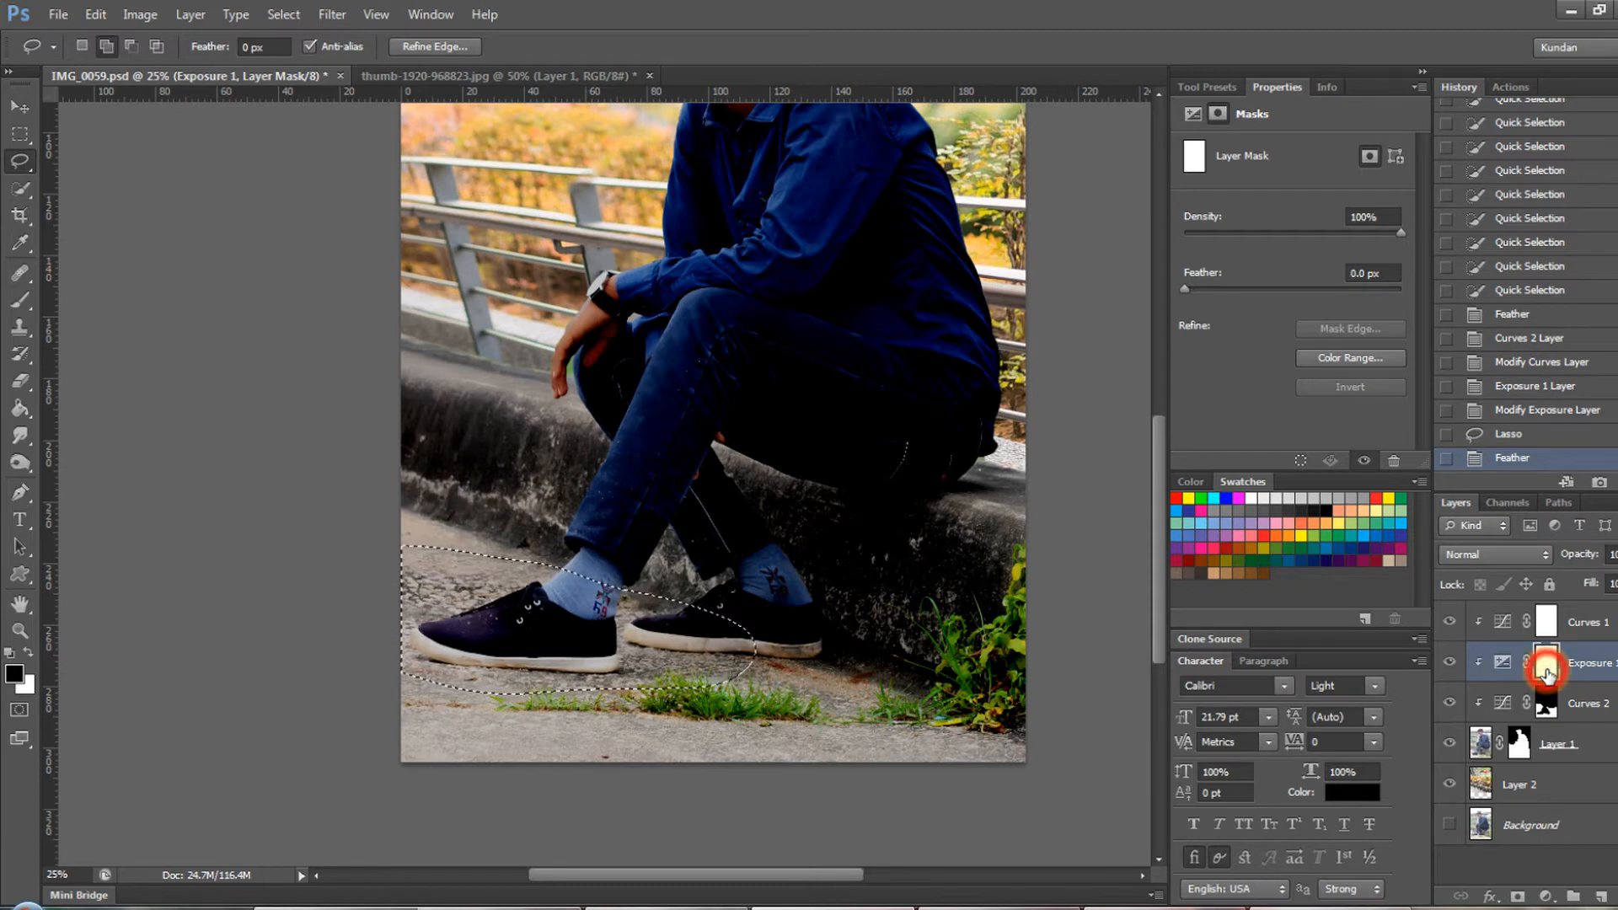
- Invert the selection, paint the Exposure mask black outside the shoe area with a large brush, and deselect
{"action": "key", "text": "b"}
{"action": "key", "text": "ctrl+0"}
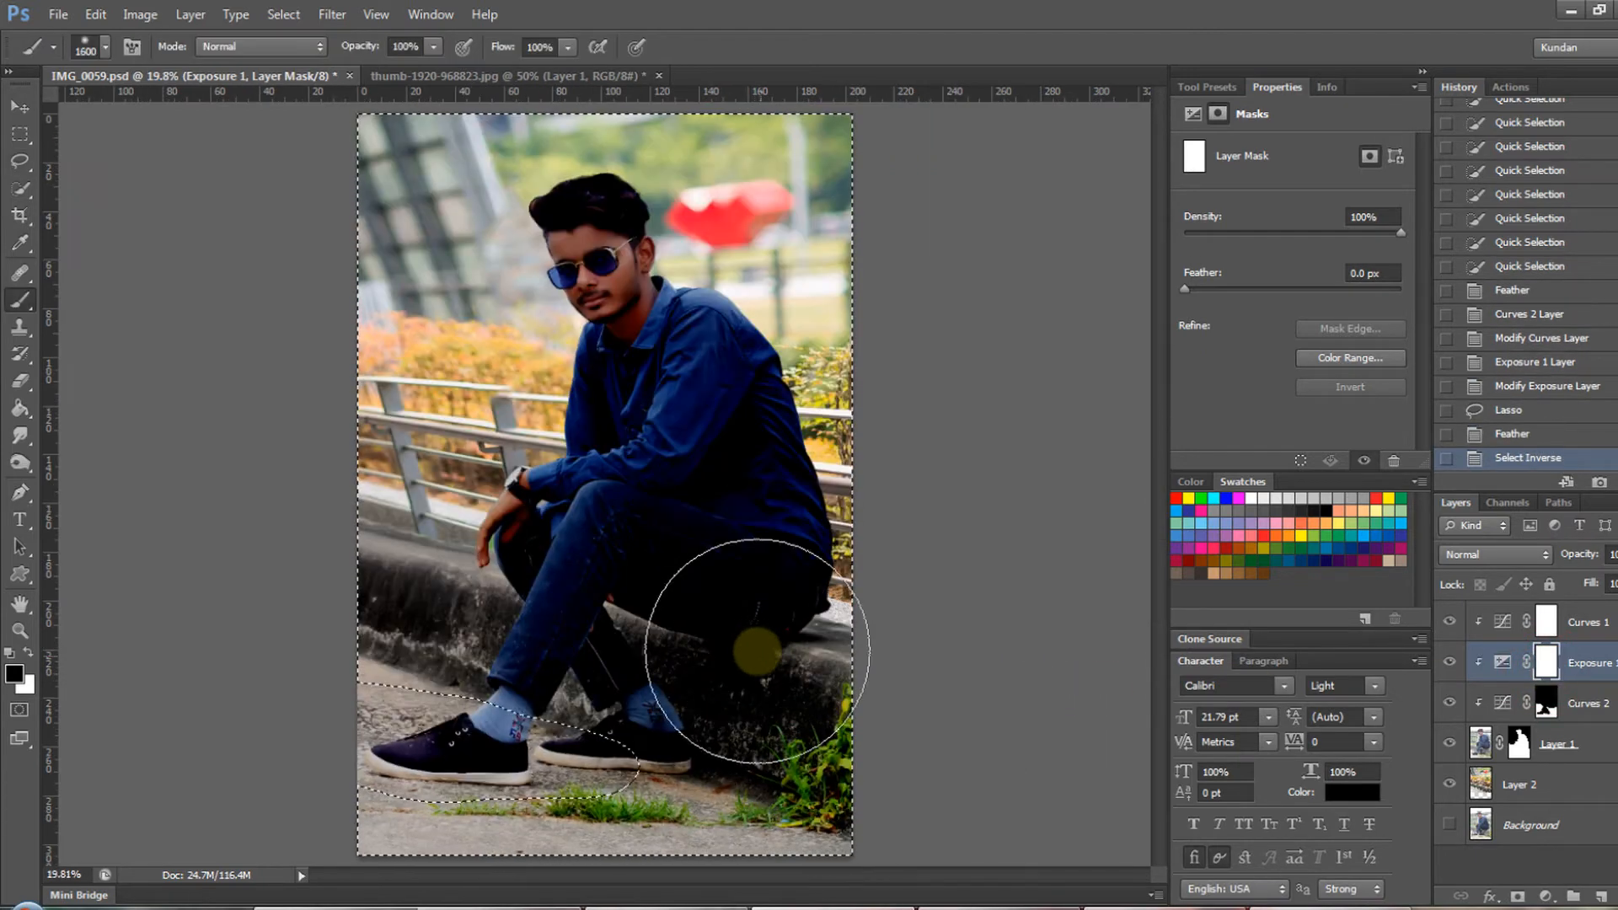
{"action": "mouse_move", "coordinate": [752, 650]}
{"action": "left_mouse_down"}
{"action": "mouse_move", "coordinate": [806, 315]}
{"action": "mouse_move", "coordinate": [661, 670]}
{"action": "mouse_move", "coordinate": [557, 509]}
{"action": "mouse_move", "coordinate": [809, 512]}
{"action": "left_mouse_up"}
{"action": "key", "text": "ctrl+d"}
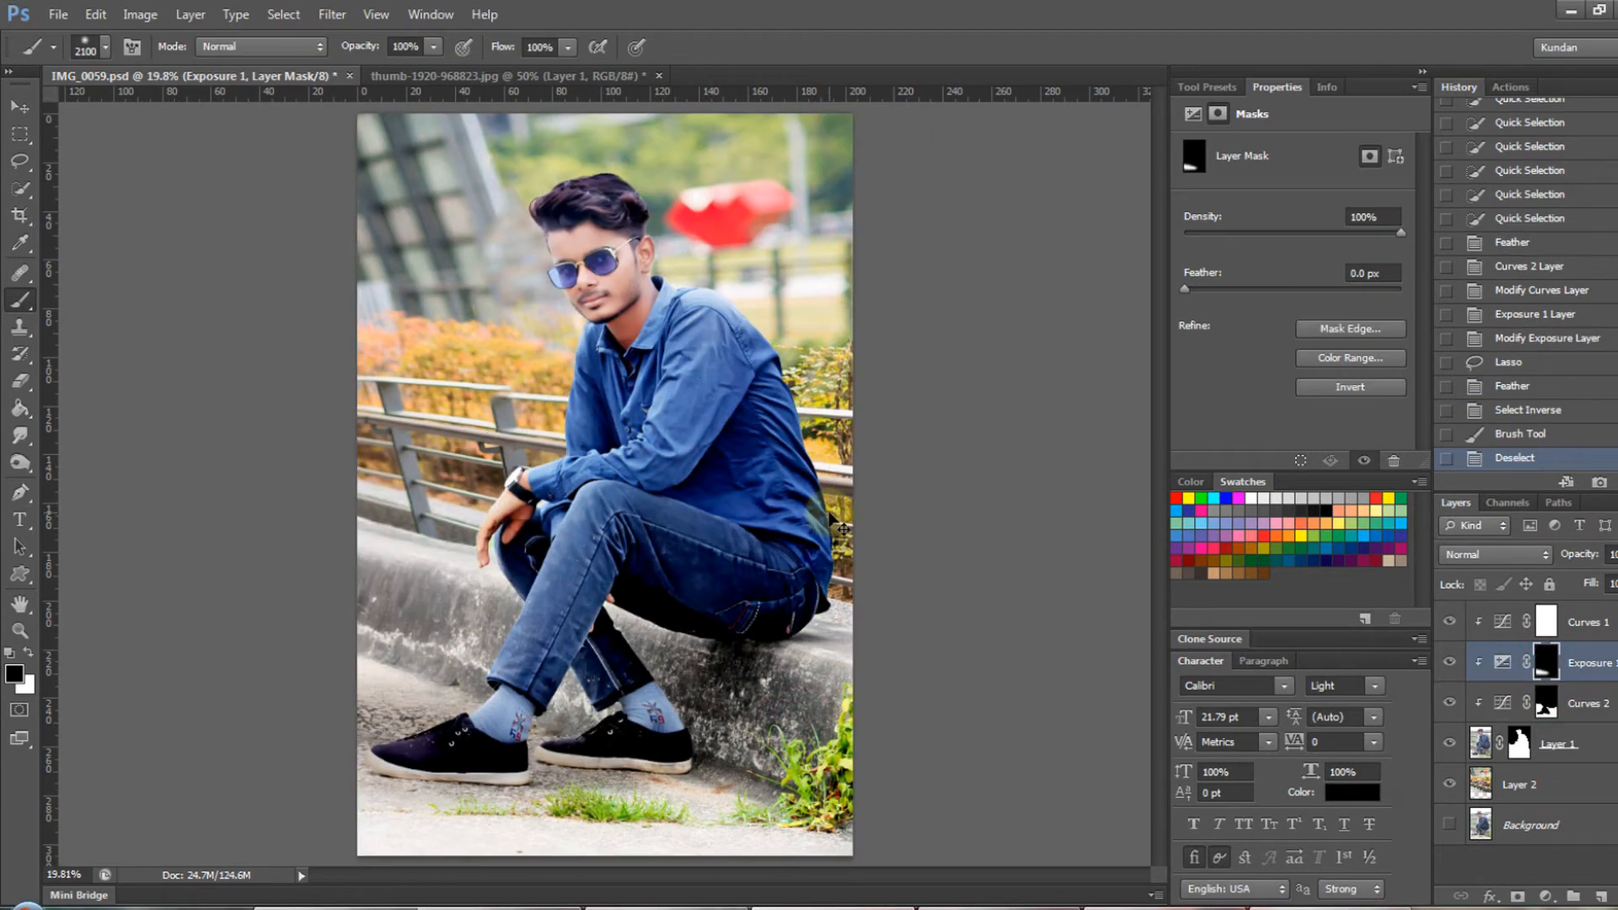
- Paint the Exposure 1 mask white over both shoes with a smaller brush of about 500 px
{"action": "key", "text": "v"}
{"action": "left_click", "coordinate": [412, 697], "text": "ctrl"}
{"action": "left_click_drag", "start_coordinate": [557, 715], "coordinate": [556, 636]}
{"action": "left_click", "coordinate": [470, 654], "text": "ctrl"}
{"action": "left_click", "coordinate": [1554, 663]}
{"action": "left_click", "coordinate": [670, 708], "text": "ctrl"}
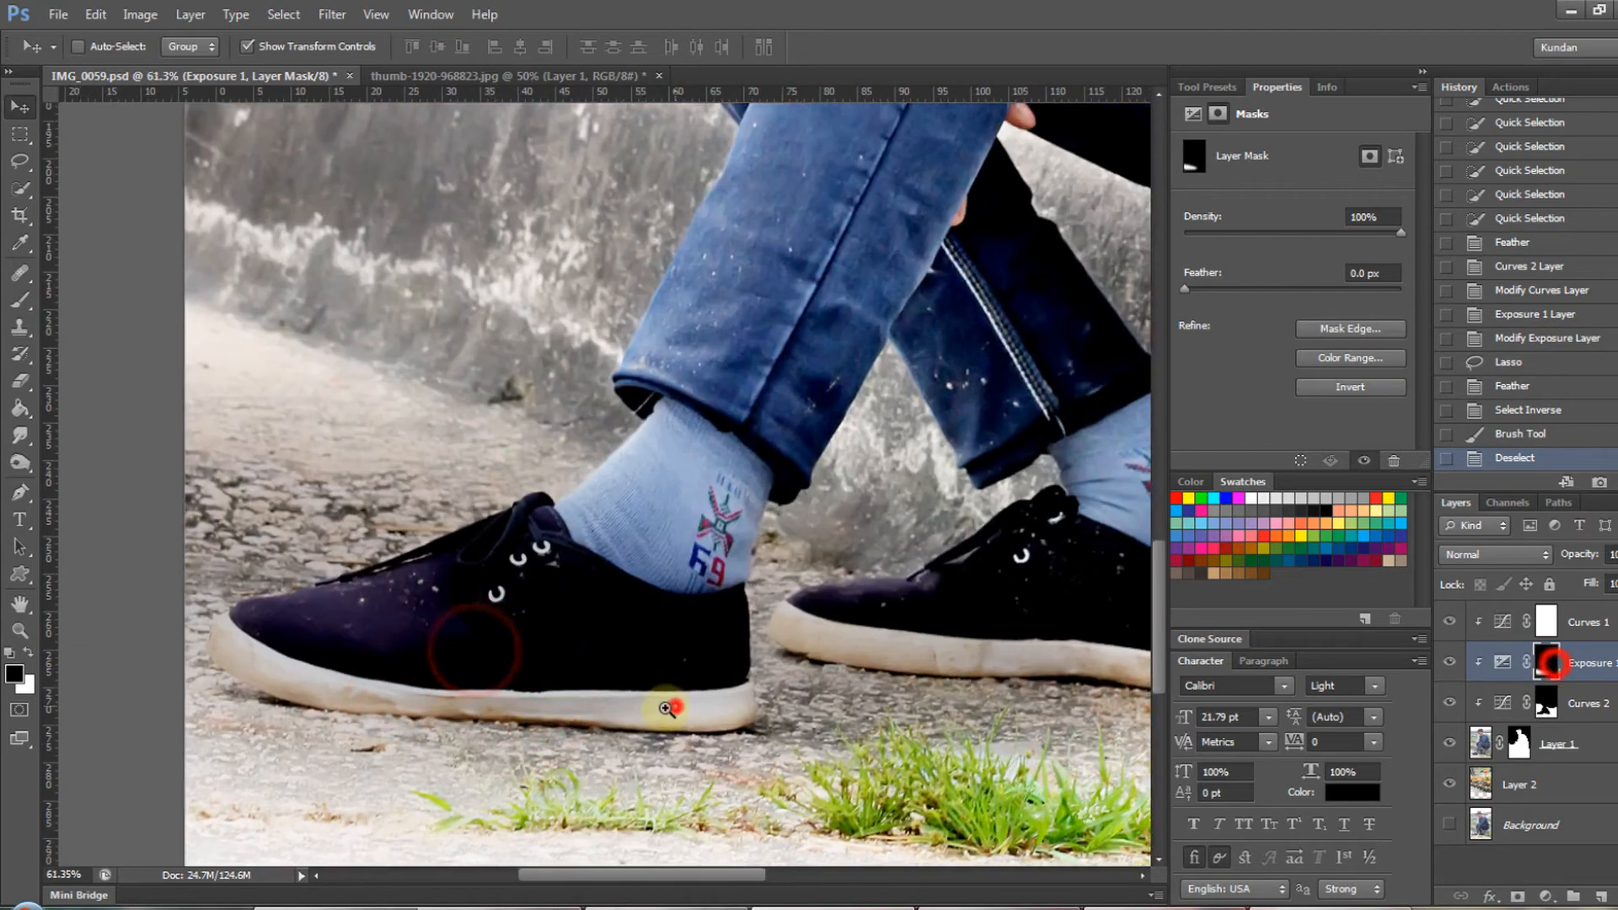
{"action": "key", "text": "b"}
{"action": "key", "text": "x"}
{"action": "key", "text": "bracketleft"}
{"action": "key", "text": "bracketleft"}
{"action": "key", "text": "bracketleft"}
{"action": "key", "text": "bracketleft"}
{"action": "key", "text": "bracketleft"}
{"action": "key", "text": "bracketleft"}
{"action": "key", "text": "bracketleft"}
{"action": "key", "text": "bracketleft"}
{"action": "key", "text": "bracketleft"}
{"action": "key", "text": "bracketleft"}
{"action": "key", "text": "bracketleft"}
{"action": "key", "text": "bracketleft"}
{"action": "key", "text": "bracketleft"}
{"action": "key", "text": "bracketleft"}
{"action": "key", "text": "bracketleft"}
{"action": "key", "text": "bracketleft"}
{"action": "left_click_drag", "start_coordinate": [341, 611], "coordinate": [1020, 581]}
{"action": "left_click", "coordinate": [575, 508], "text": "alt"}
{"action": "left_click", "coordinate": [369, 433], "text": "alt"}
{"action": "key", "text": "ctrl+0"}
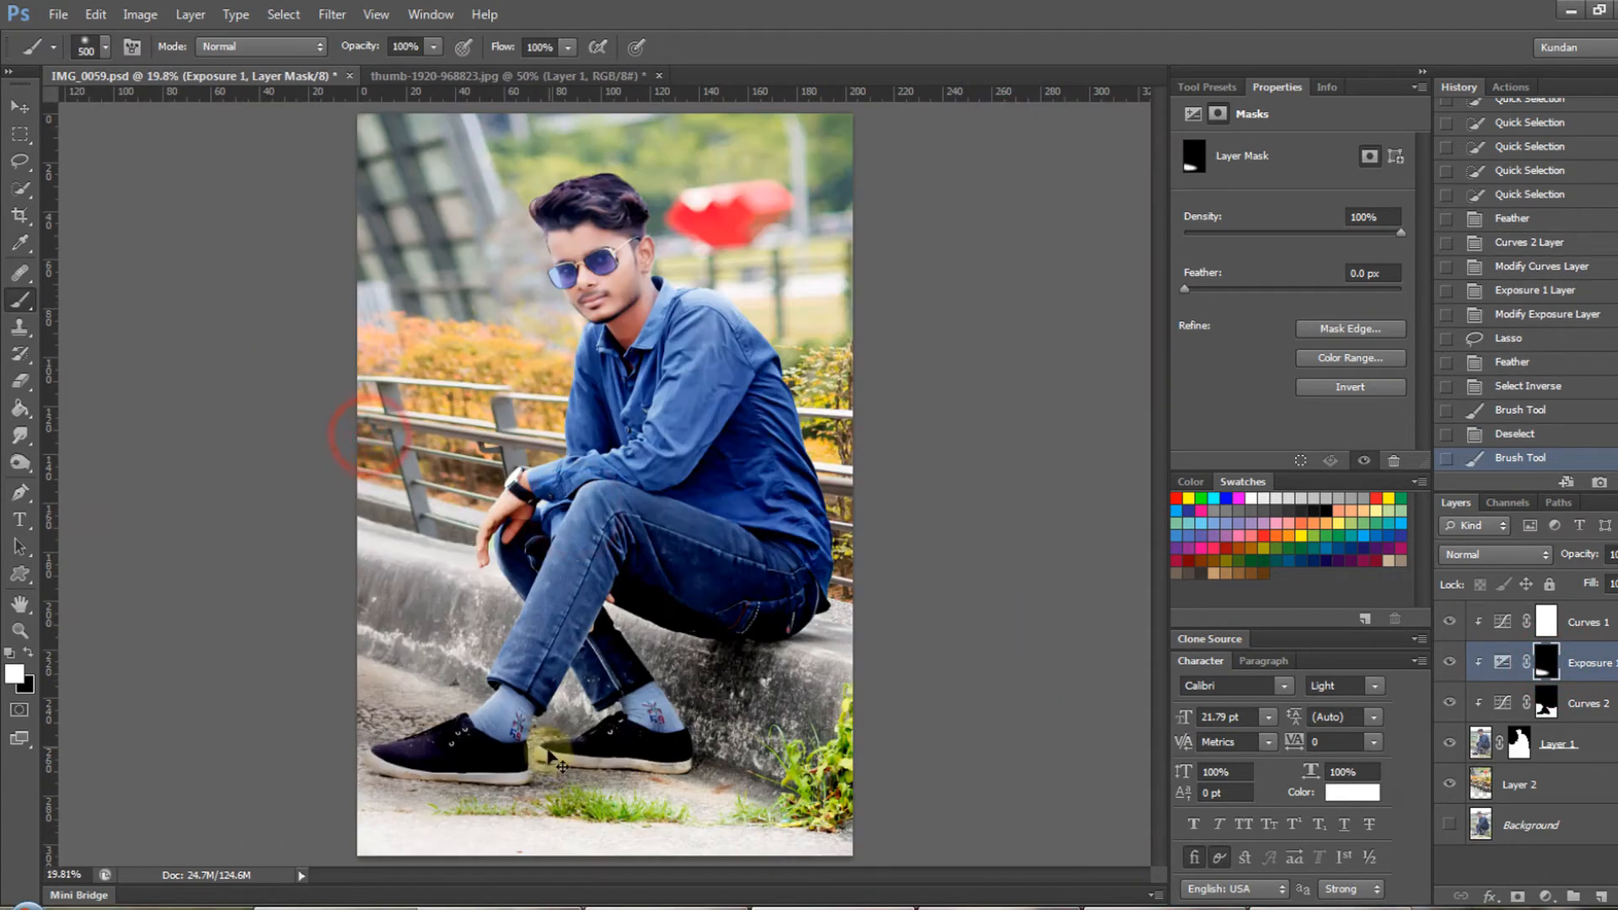
- Paint the Exposure 1 mask black along the ledge above the front shoe and on the ground's lower corner
{"action": "key", "text": "x"}
{"action": "left_click", "coordinate": [440, 670]}
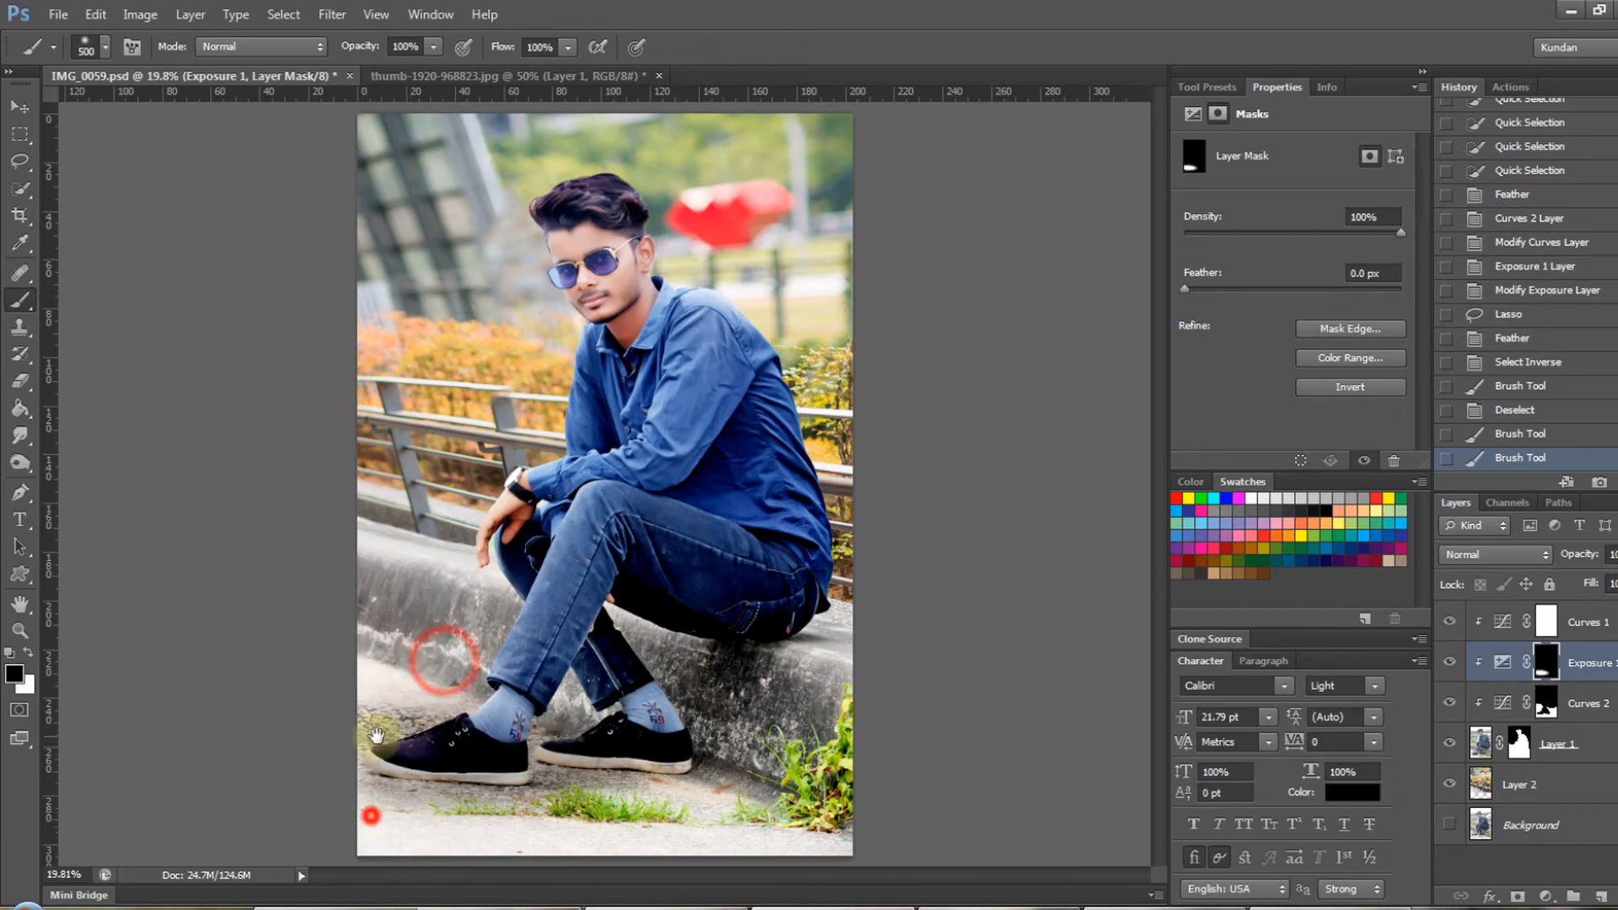
{"action": "mouse_move", "coordinate": [958, 841]}
{"action": "left_mouse_down"}
{"action": "mouse_move", "coordinate": [253, 842]}
{"action": "mouse_move", "coordinate": [1069, 892]}
{"action": "left_mouse_up"}
{"action": "key", "text": "ctrl+minus"}
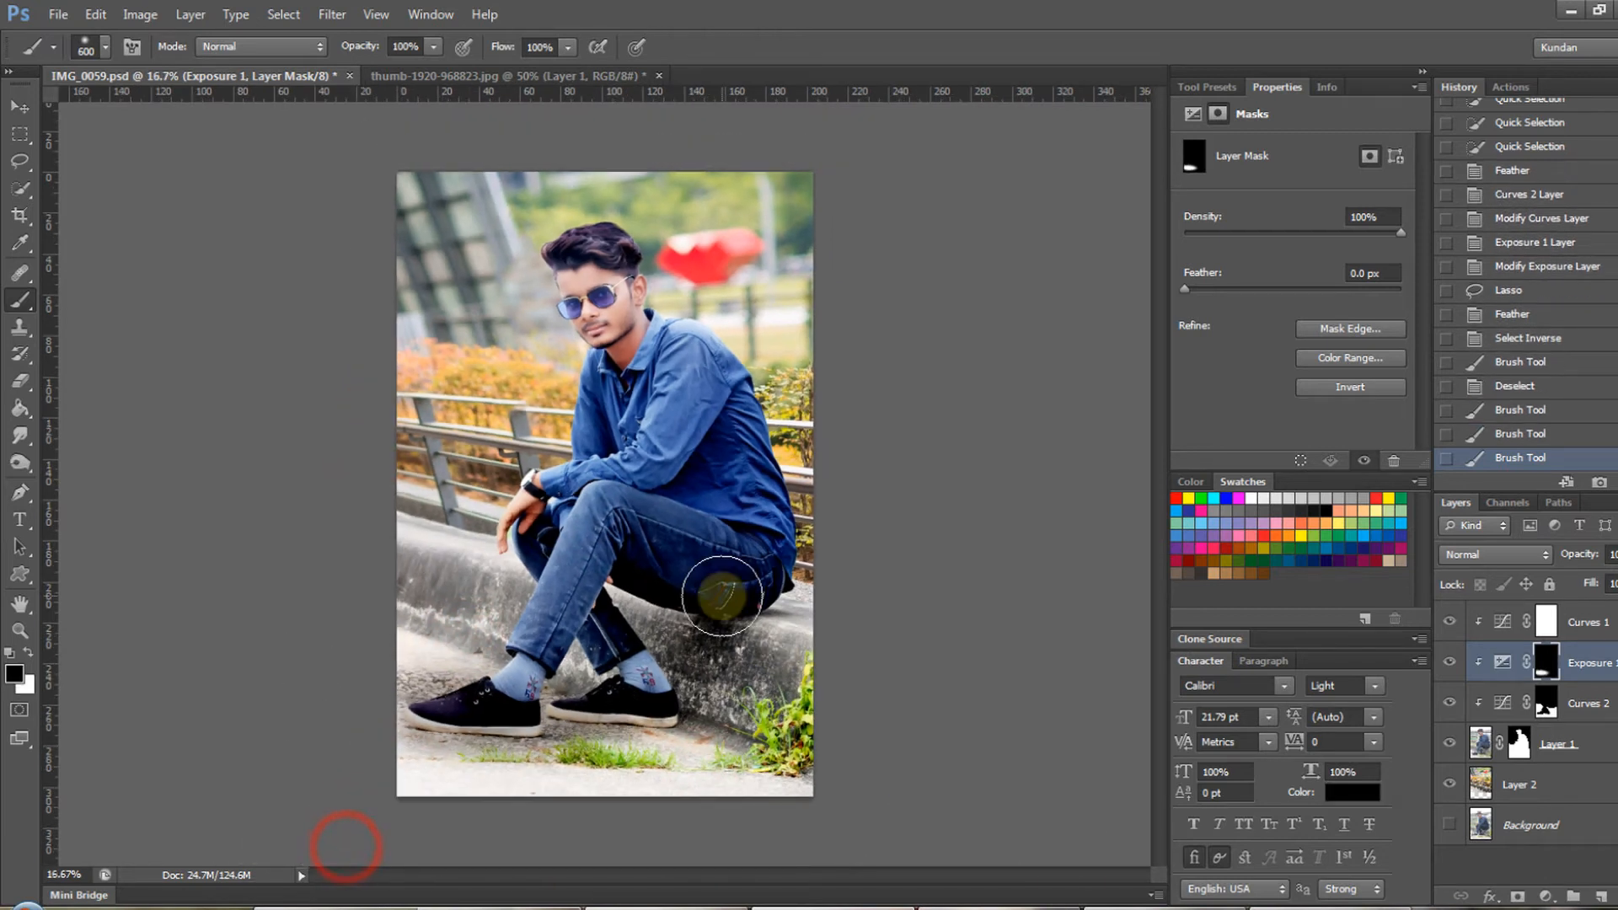
{"action": "key", "text": "bracketright"}
{"action": "key", "text": "bracketright"}
{"action": "key", "text": "bracketright"}
{"action": "key", "text": "bracketright"}
{"action": "key", "text": "bracketright"}
{"action": "key", "text": "bracketright"}
{"action": "key", "text": "bracketright"}
{"action": "left_click_drag", "start_coordinate": [659, 561], "coordinate": [813, 605]}
{"action": "key", "text": "ctrl+z"}
- Select the Curves 2 mask and paint it black over the underside of the thighs and the seat with a 900 px brush
{"action": "key", "text": "alt+bracketleft"}
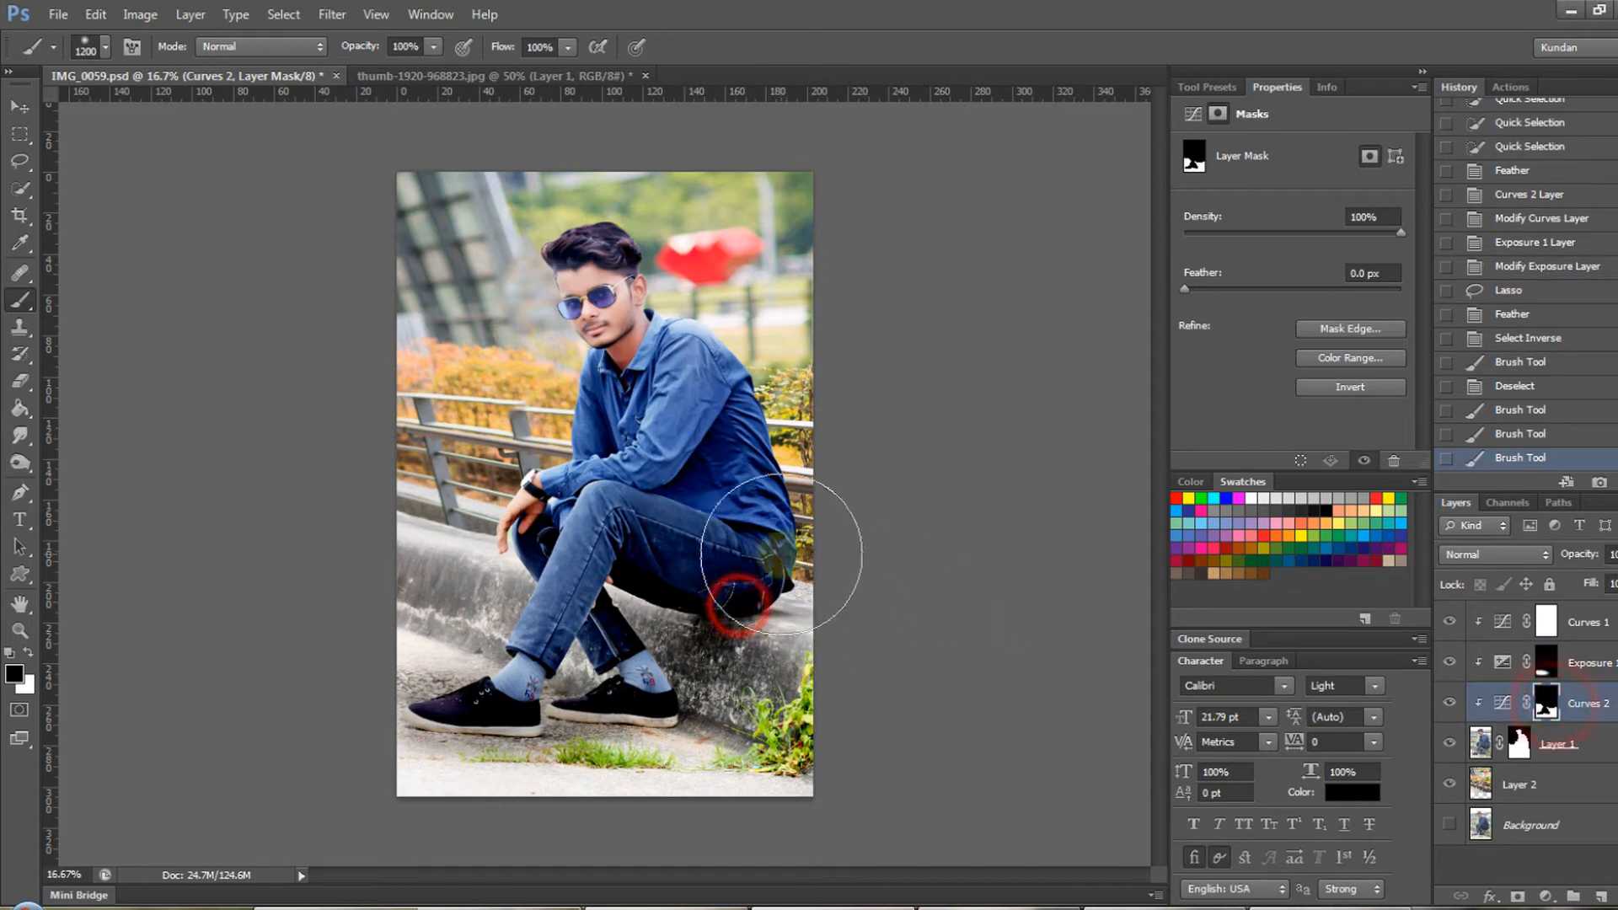
{"action": "left_click", "coordinate": [715, 607], "text": "ctrl"}
{"action": "left_click", "coordinate": [714, 607], "text": "ctrl"}
{"action": "key", "text": "p"}
{"action": "key", "text": "b"}
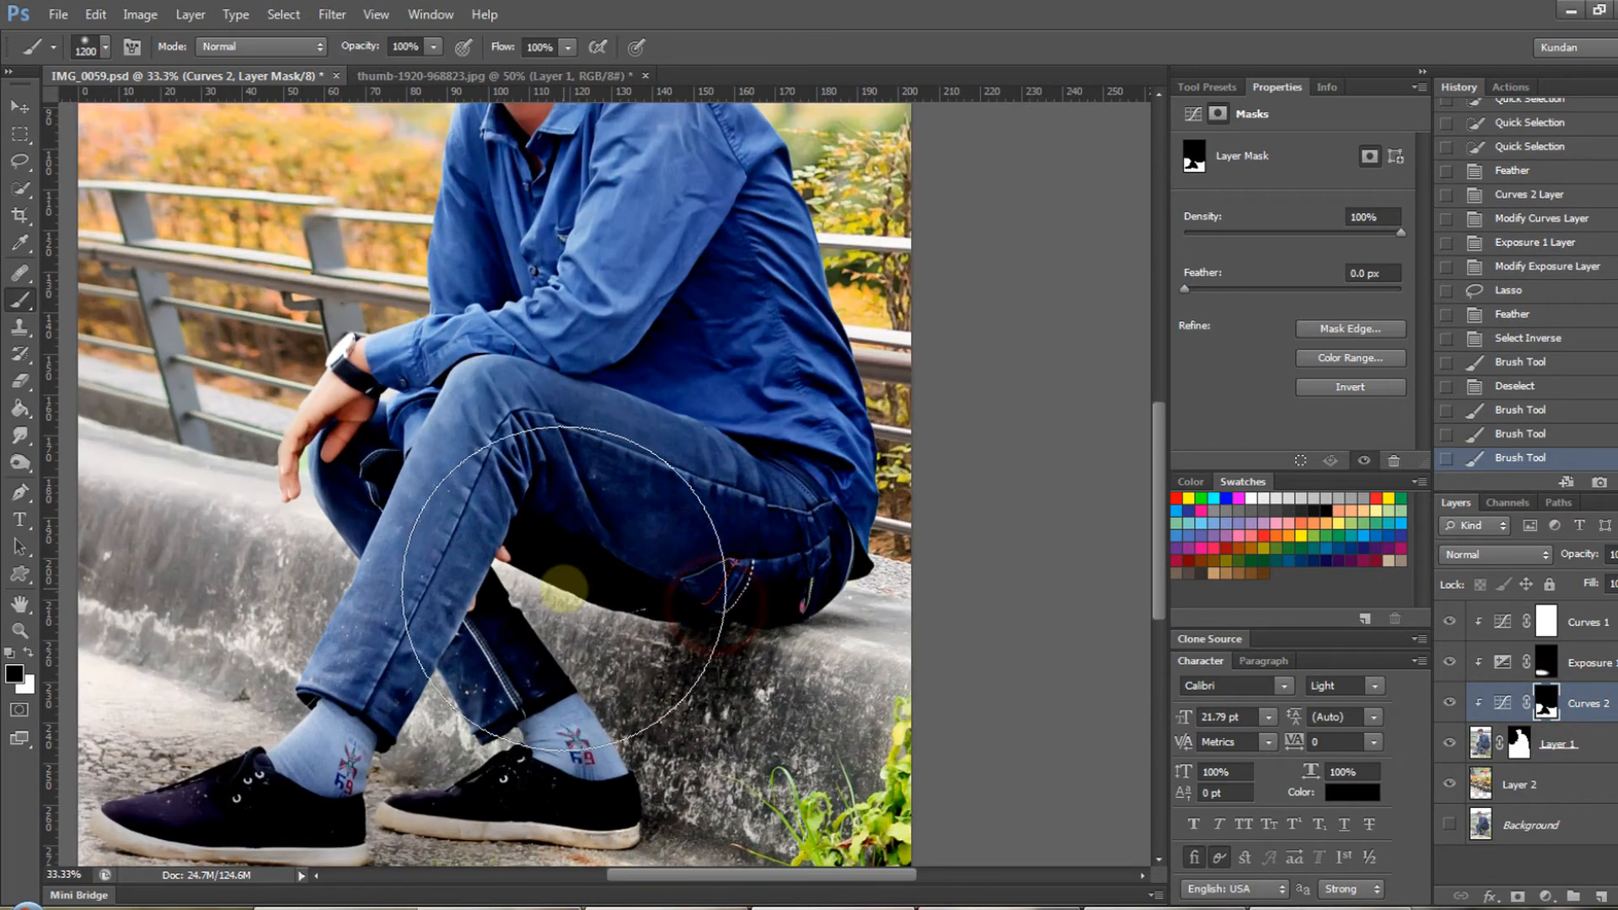
{"action": "key", "text": "bracketleft"}
{"action": "key", "text": "bracketleft"}
{"action": "key", "text": "bracketleft"}
{"action": "left_click_drag", "start_coordinate": [504, 544], "coordinate": [835, 663]}
{"action": "mouse_move", "coordinate": [836, 663]}
{"action": "left_mouse_down"}
{"action": "mouse_move", "coordinate": [812, 662]}
{"action": "mouse_move", "coordinate": [838, 661]}
{"action": "left_mouse_up"}
{"action": "key", "text": "ctrl+minus"}
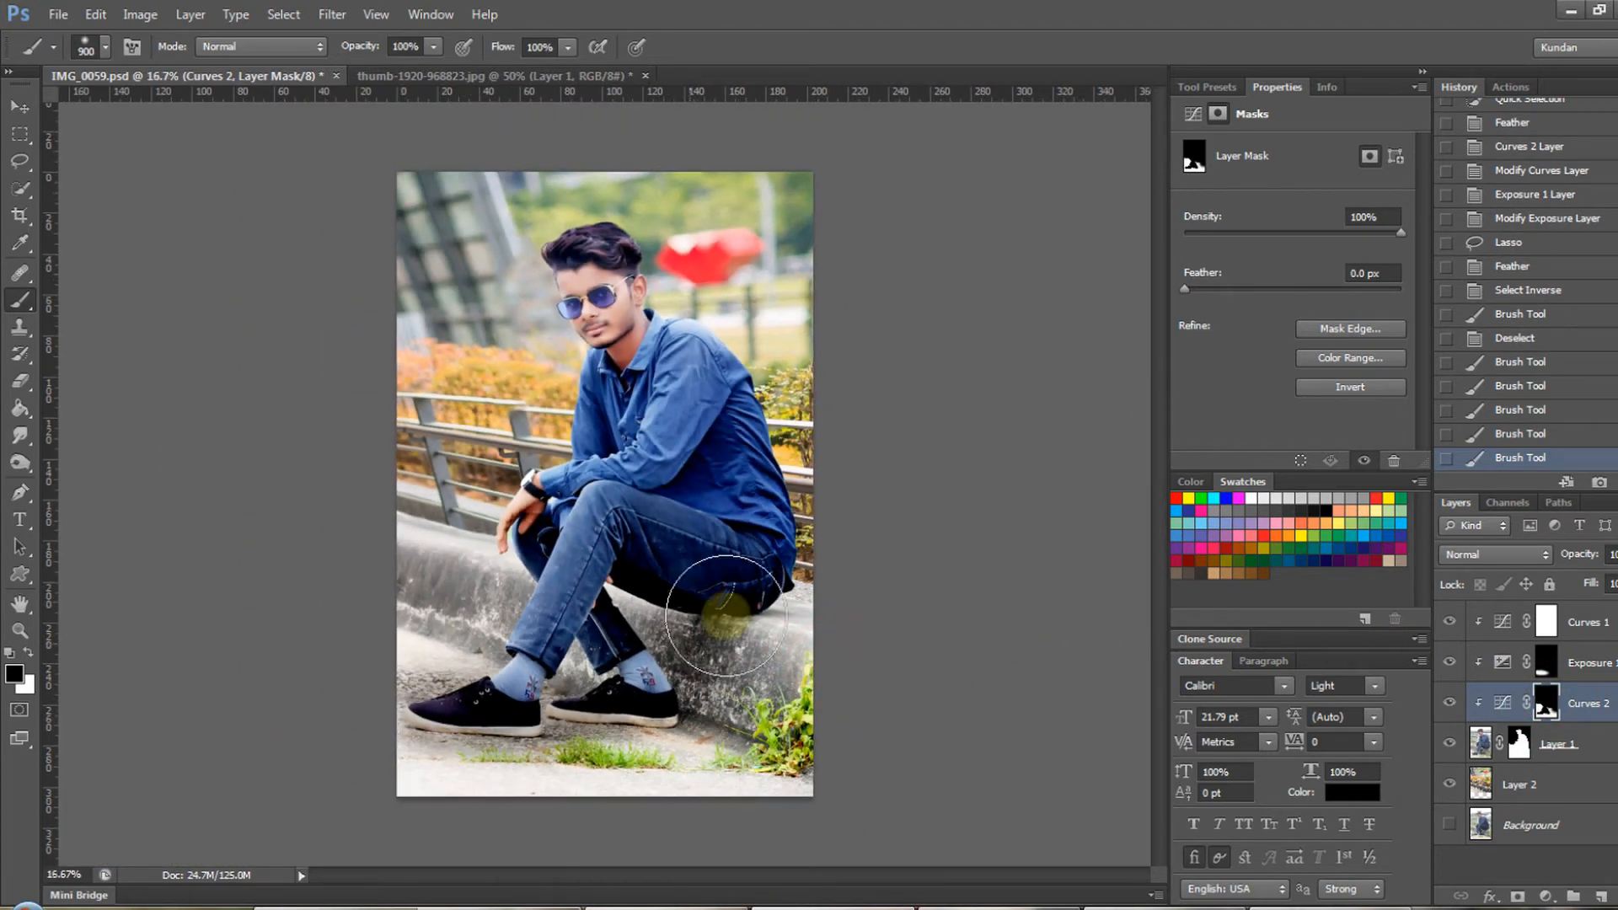
- Examine the shirt up close and compare the composite with the original by toggling the Background layer's visibility
{"action": "key", "text": "v"}
{"action": "left_click", "coordinate": [636, 410], "text": "ctrl"}
{"action": "left_click", "coordinate": [718, 485], "text": "ctrl"}
{"action": "left_click_drag", "start_coordinate": [792, 452], "coordinate": [884, 501]}
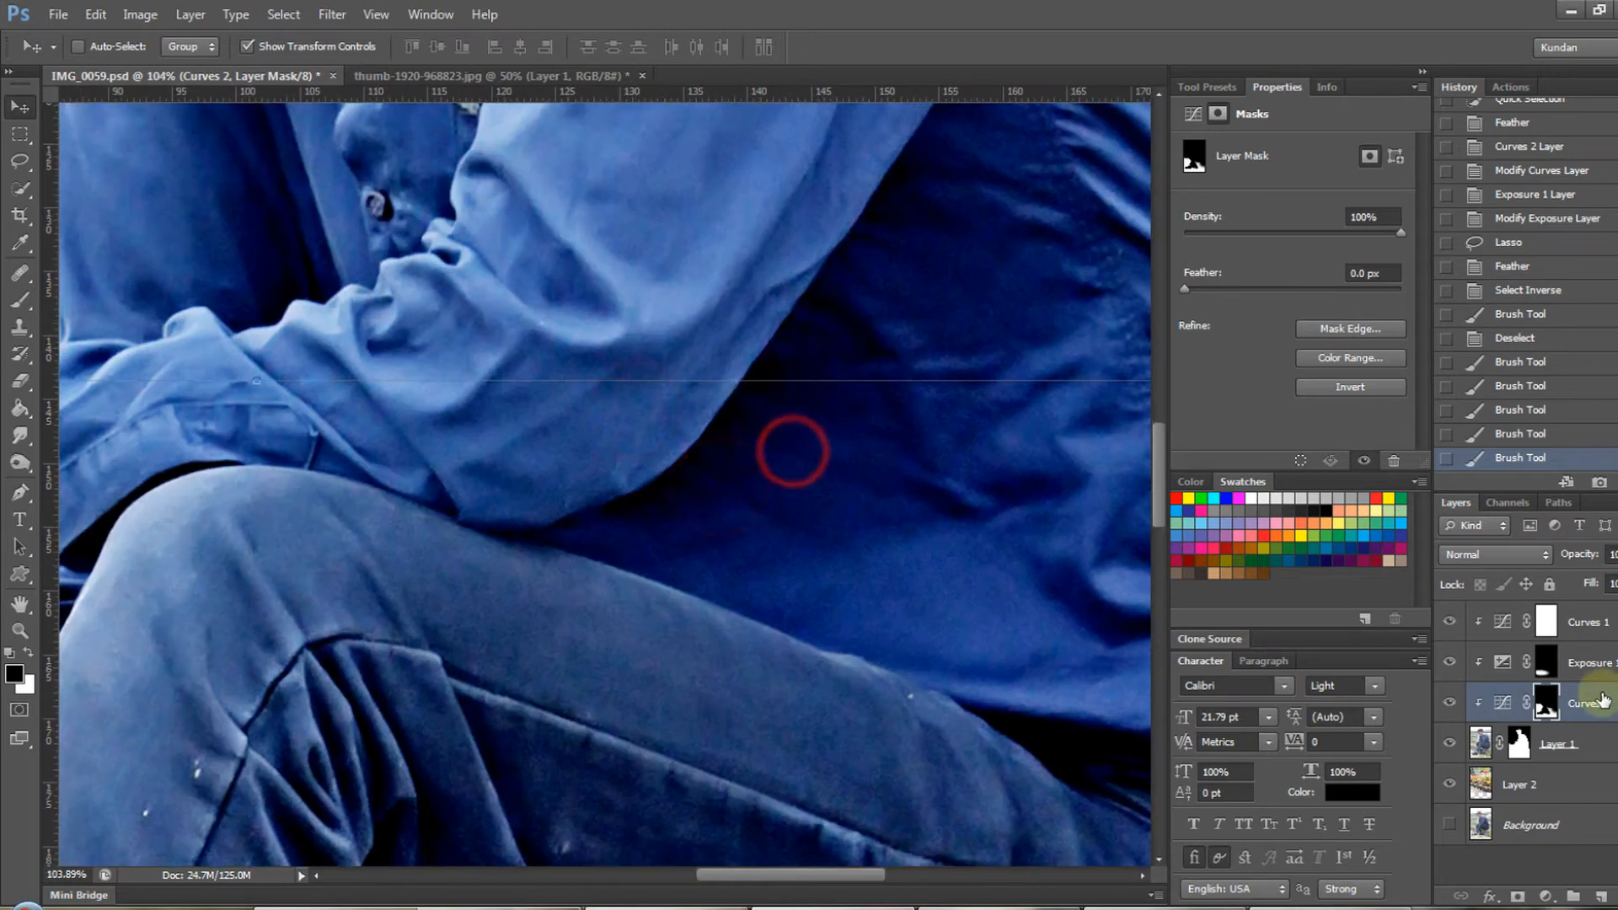
{"action": "left_click", "coordinate": [1552, 749]}
{"action": "key", "text": "ctrl+0"}
{"action": "left_click", "coordinate": [1564, 634]}
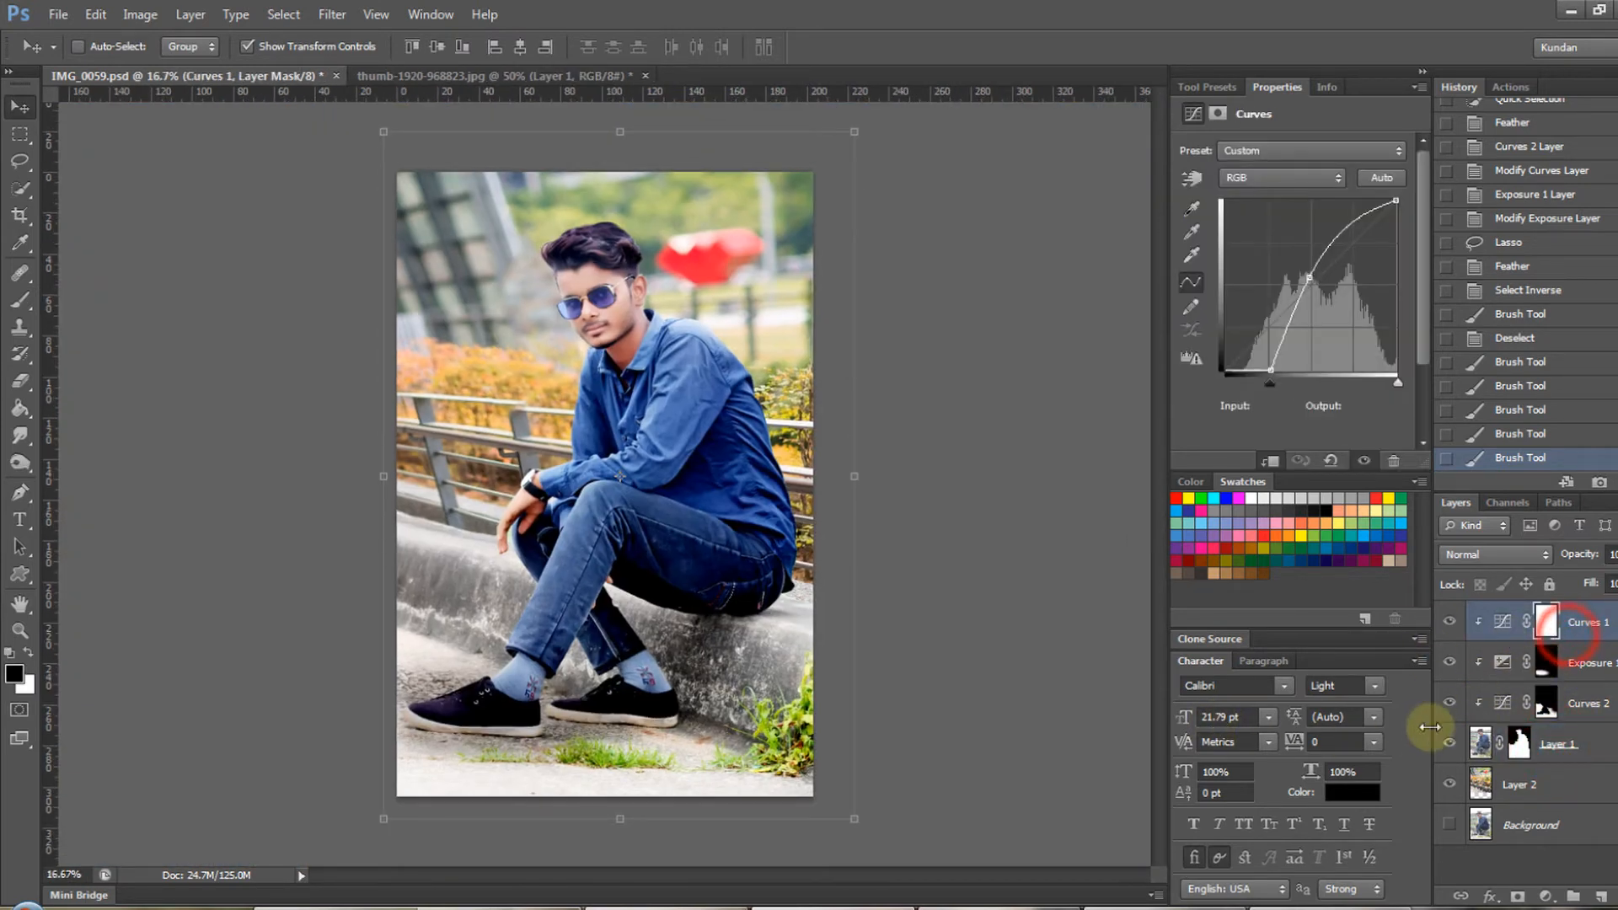
{"action": "left_click", "coordinate": [1458, 823], "text": "alt"}
{"action": "left_click", "coordinate": [1459, 823], "text": "alt"}
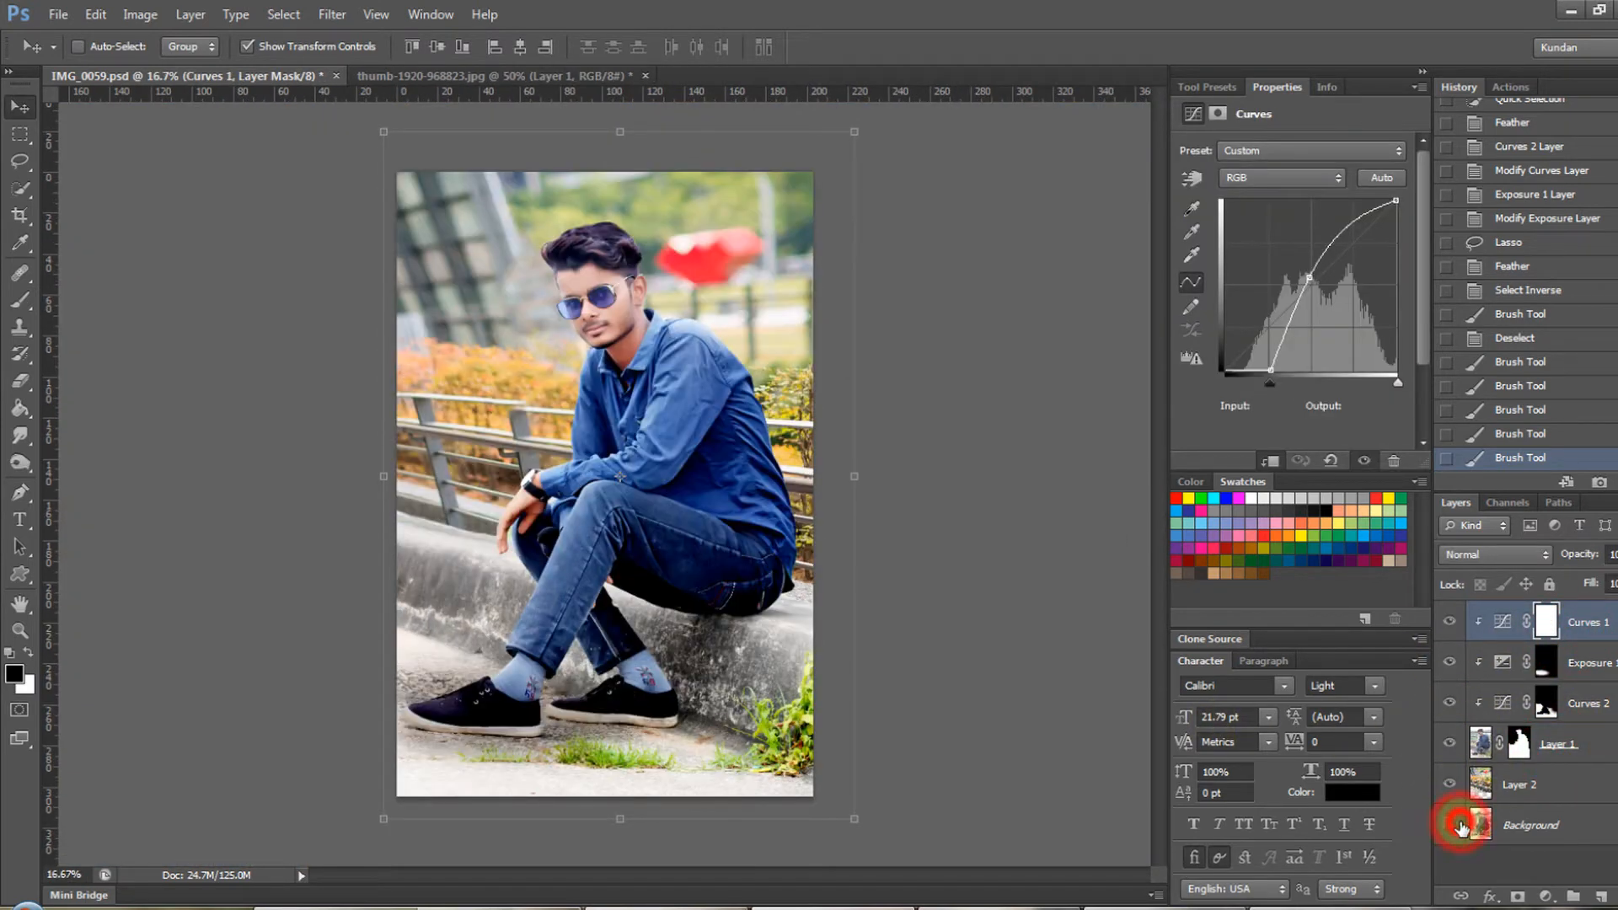
{"action": "left_click", "coordinate": [1461, 826], "text": "alt"}
{"action": "left_click", "coordinate": [1461, 825], "text": "alt"}
{"action": "scroll", "coordinate": [636, 577], "scroll_direction": "up", "scroll_amount": 1}
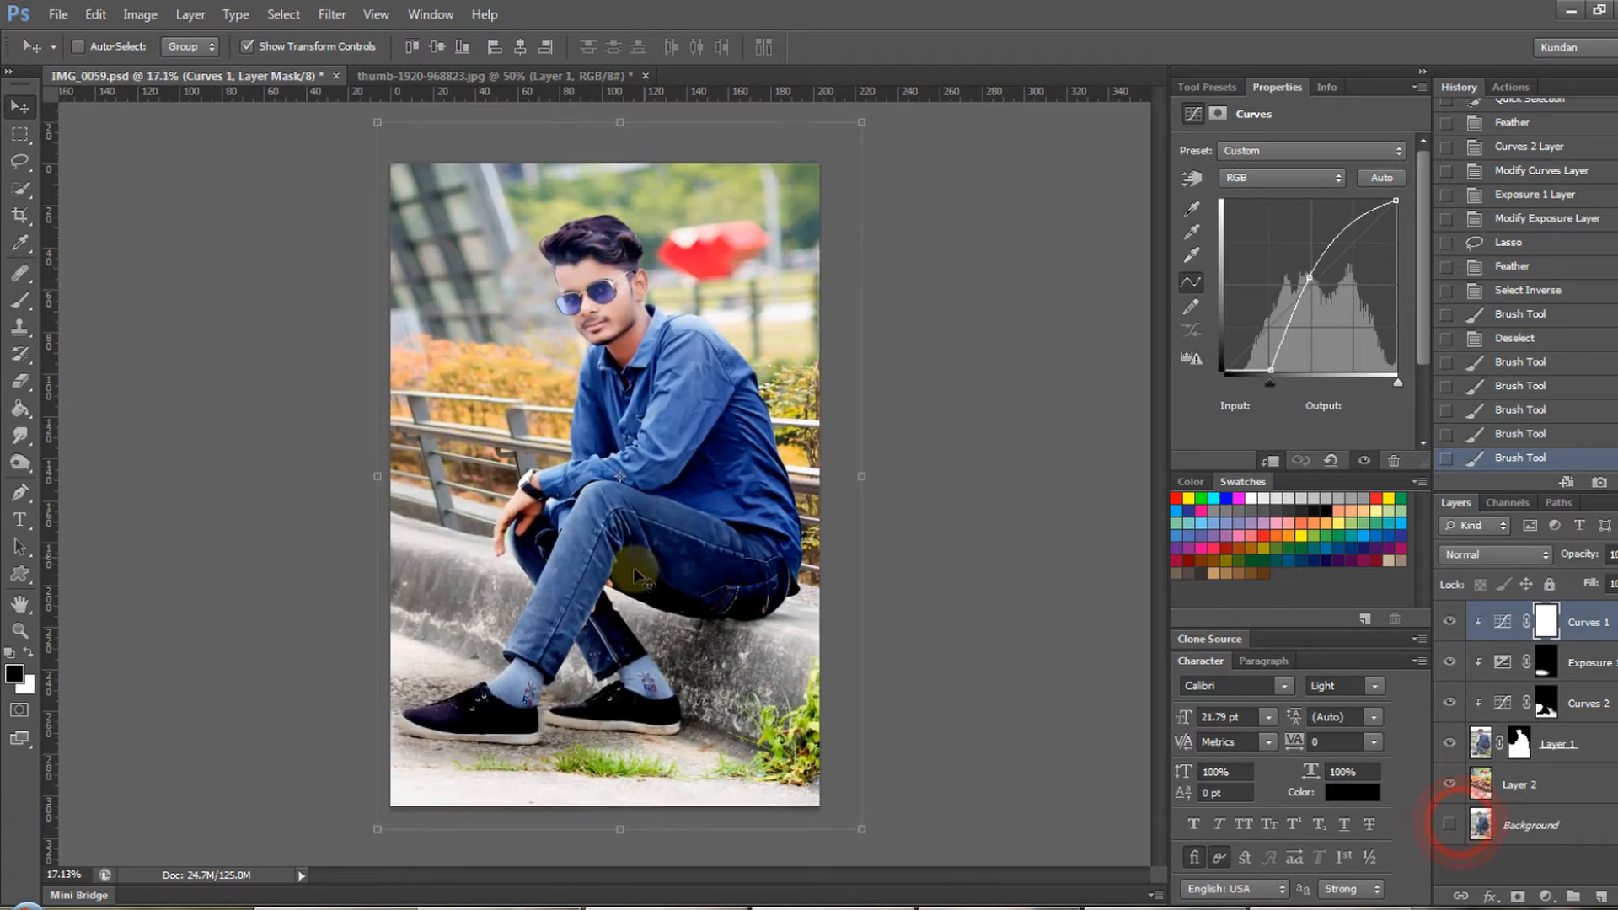
{"action": "left_click", "coordinate": [1523, 801]}
{"action": "key", "text": "ctrl+minus"}
{"action": "key", "text": "ctrl+minus"}
{"action": "left_click_drag", "start_coordinate": [486, 158], "coordinate": [492, 42]}
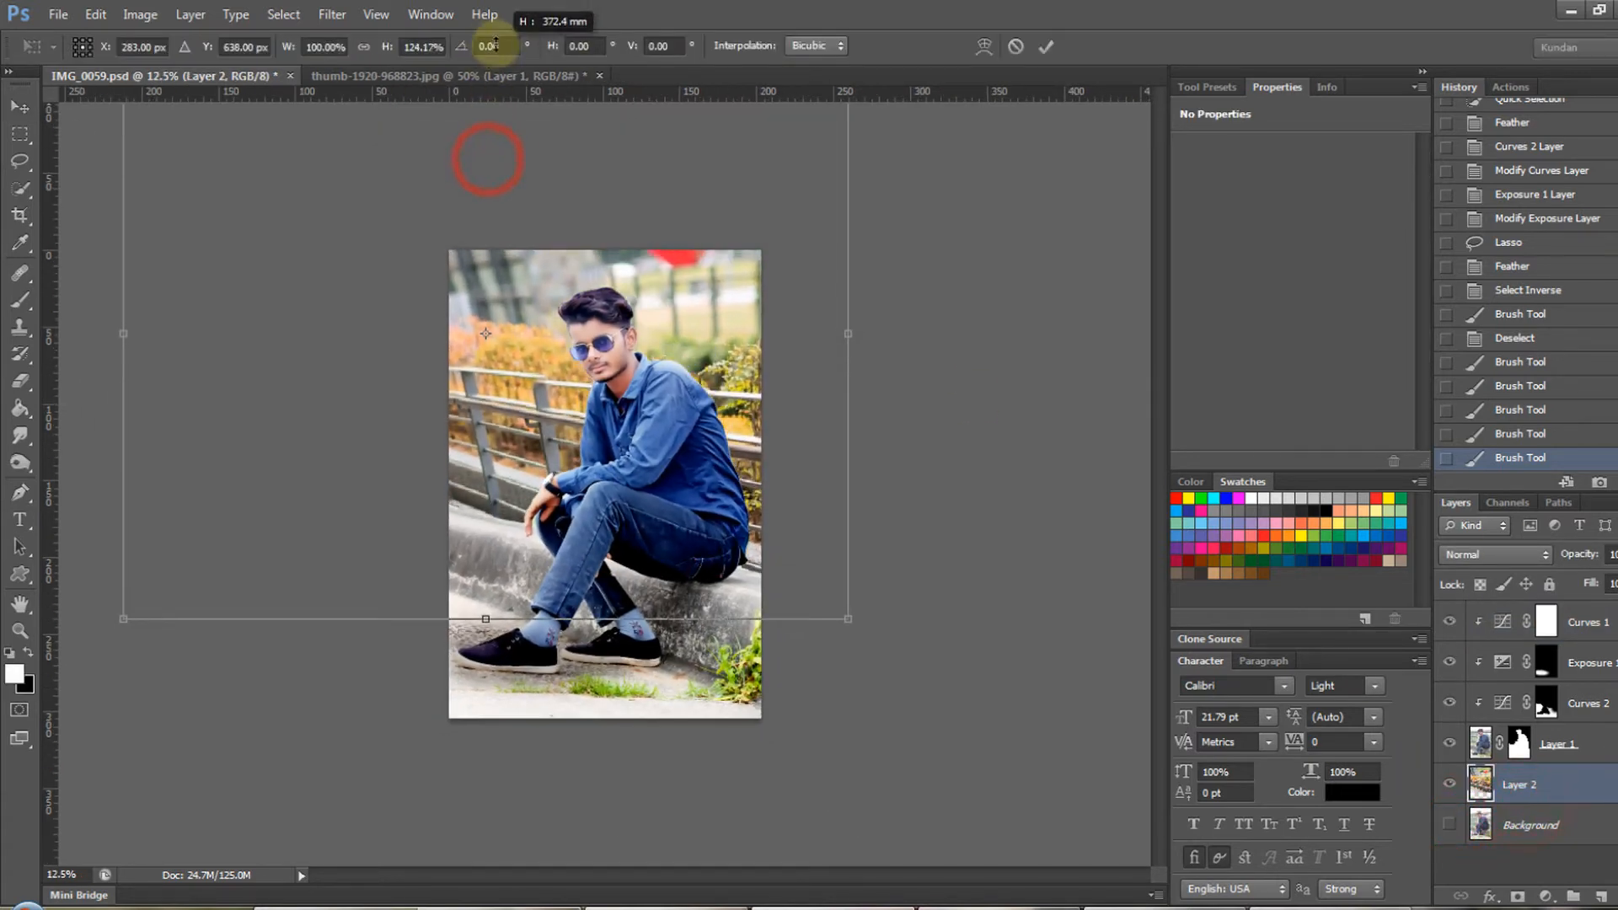
{"action": "key", "text": "Escape"}
- Stretch the railing background on Layer 2 slightly taller from its upper edge, and reselect Curves 1
{"action": "left_click", "coordinate": [557, 427], "text": "ctrl"}
{"action": "left_click", "coordinate": [606, 477], "text": "ctrl"}
{"action": "left_click_drag", "start_coordinate": [647, 433], "coordinate": [700, 684]}
{"action": "key", "text": "ctrl+minus"}
{"action": "scroll", "coordinate": [347, 455], "scroll_direction": "down", "scroll_amount": 2}
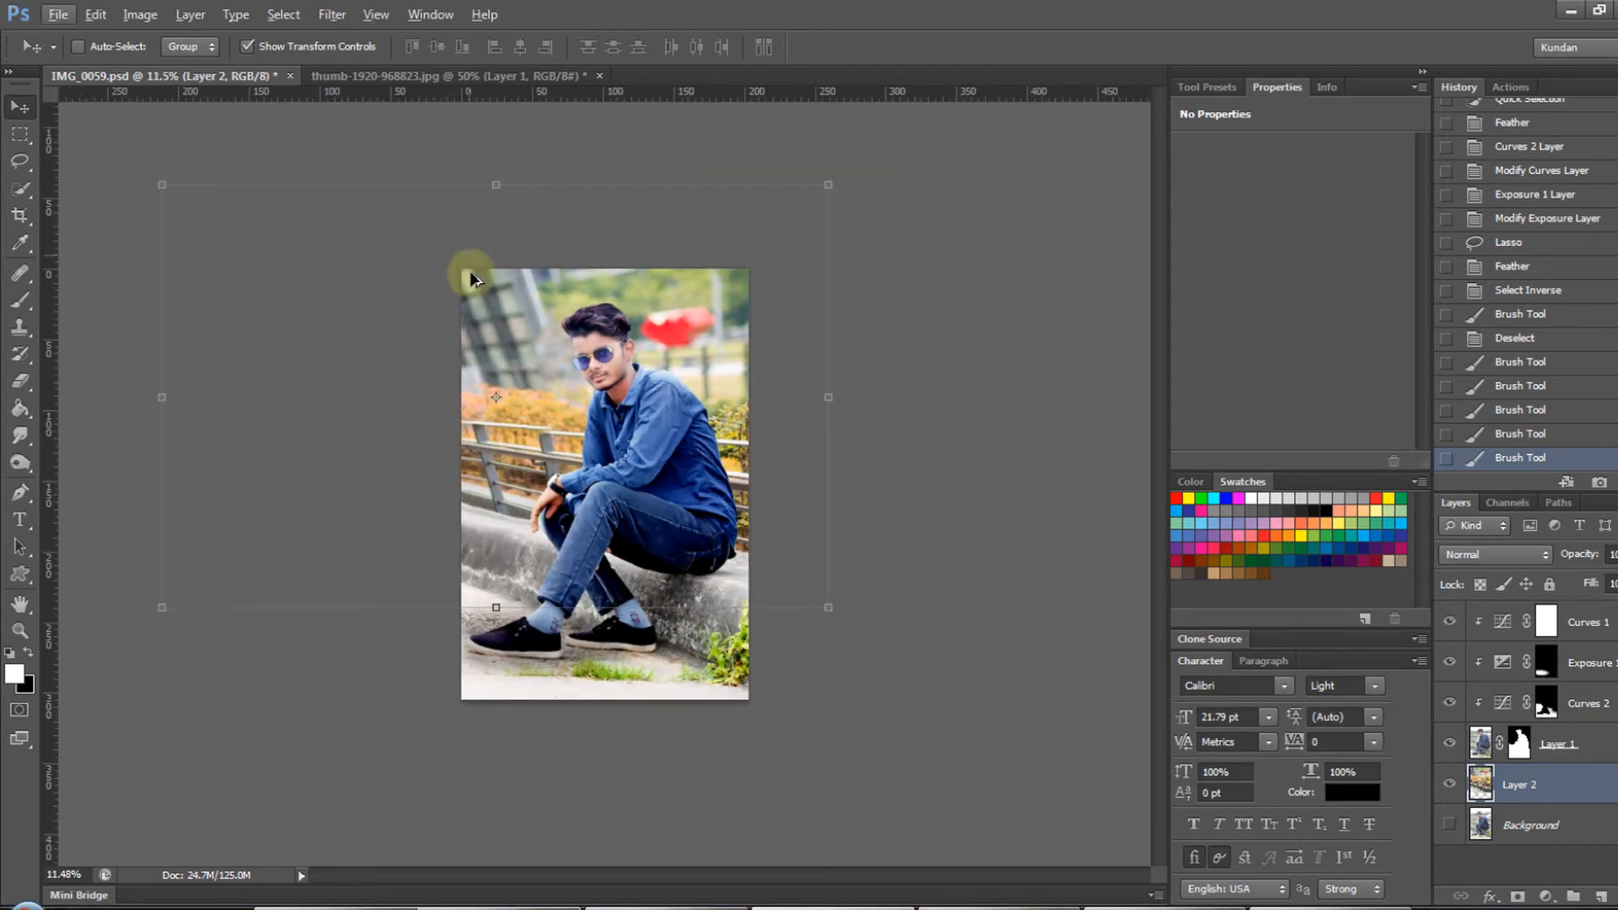
{"action": "mouse_move", "coordinate": [491, 173]}
{"action": "left_mouse_down"}
{"action": "mouse_move", "coordinate": [511, 14]}
{"action": "mouse_move", "coordinate": [502, 181]}
{"action": "left_mouse_up"}
{"action": "left_click_drag", "start_coordinate": [1584, 622], "coordinate": [684, 464]}
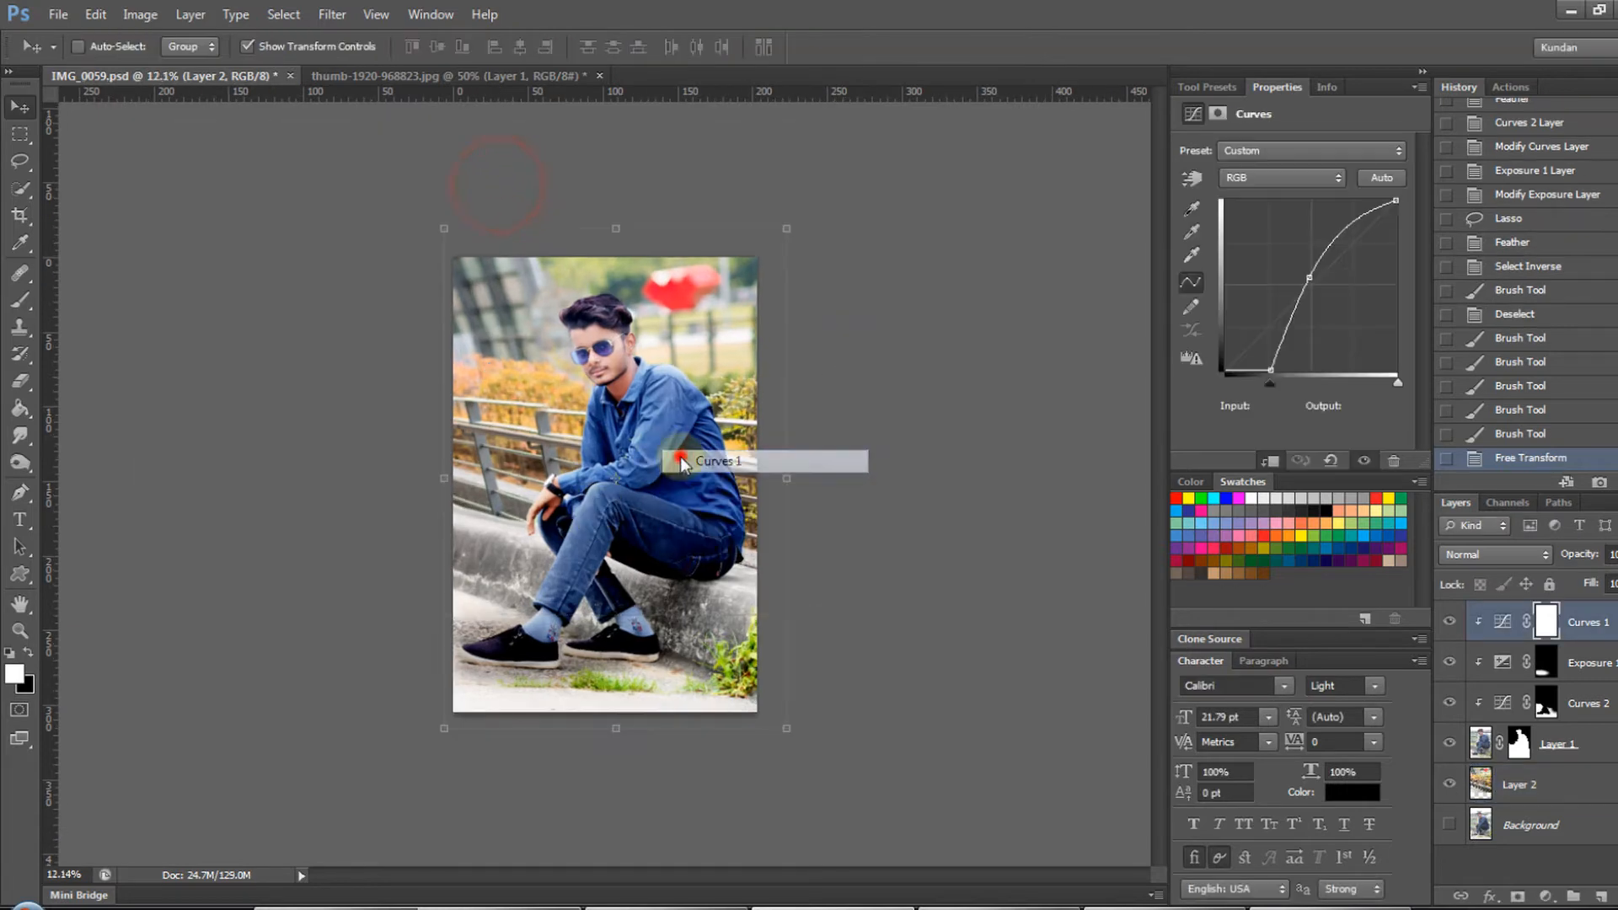
{"action": "scroll", "coordinate": [653, 413], "scroll_direction": "up", "scroll_amount": 6}
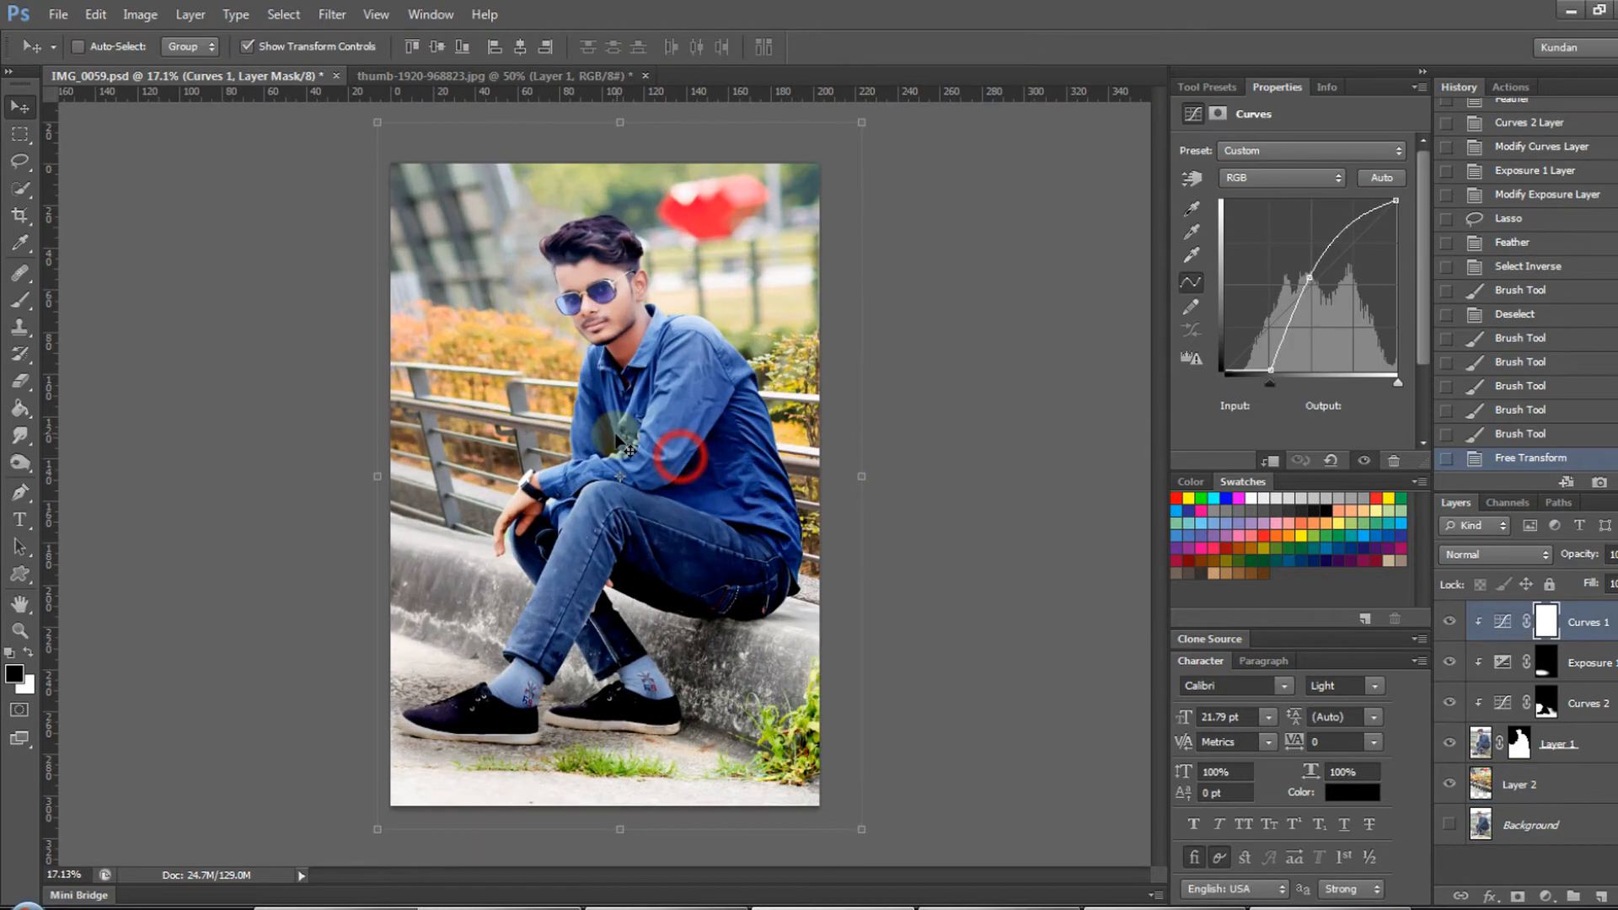
- Target Layer 1's image instead of its mask and open the Smart Sharpen filter for it
{"action": "left_click_drag", "start_coordinate": [606, 368], "coordinate": [691, 447]}
{"action": "scroll", "coordinate": [657, 371], "scroll_direction": "up", "scroll_amount": 3}
{"action": "left_click_drag", "start_coordinate": [649, 347], "coordinate": [647, 401]}
{"action": "right_click", "coordinate": [721, 422]}
{"action": "left_click", "coordinate": [735, 427]}
{"action": "left_click", "coordinate": [1481, 742]}
{"action": "left_click", "coordinate": [332, 14]}
{"action": "left_click", "coordinate": [498, 317]}
{"action": "left_click", "coordinate": [666, 386]}
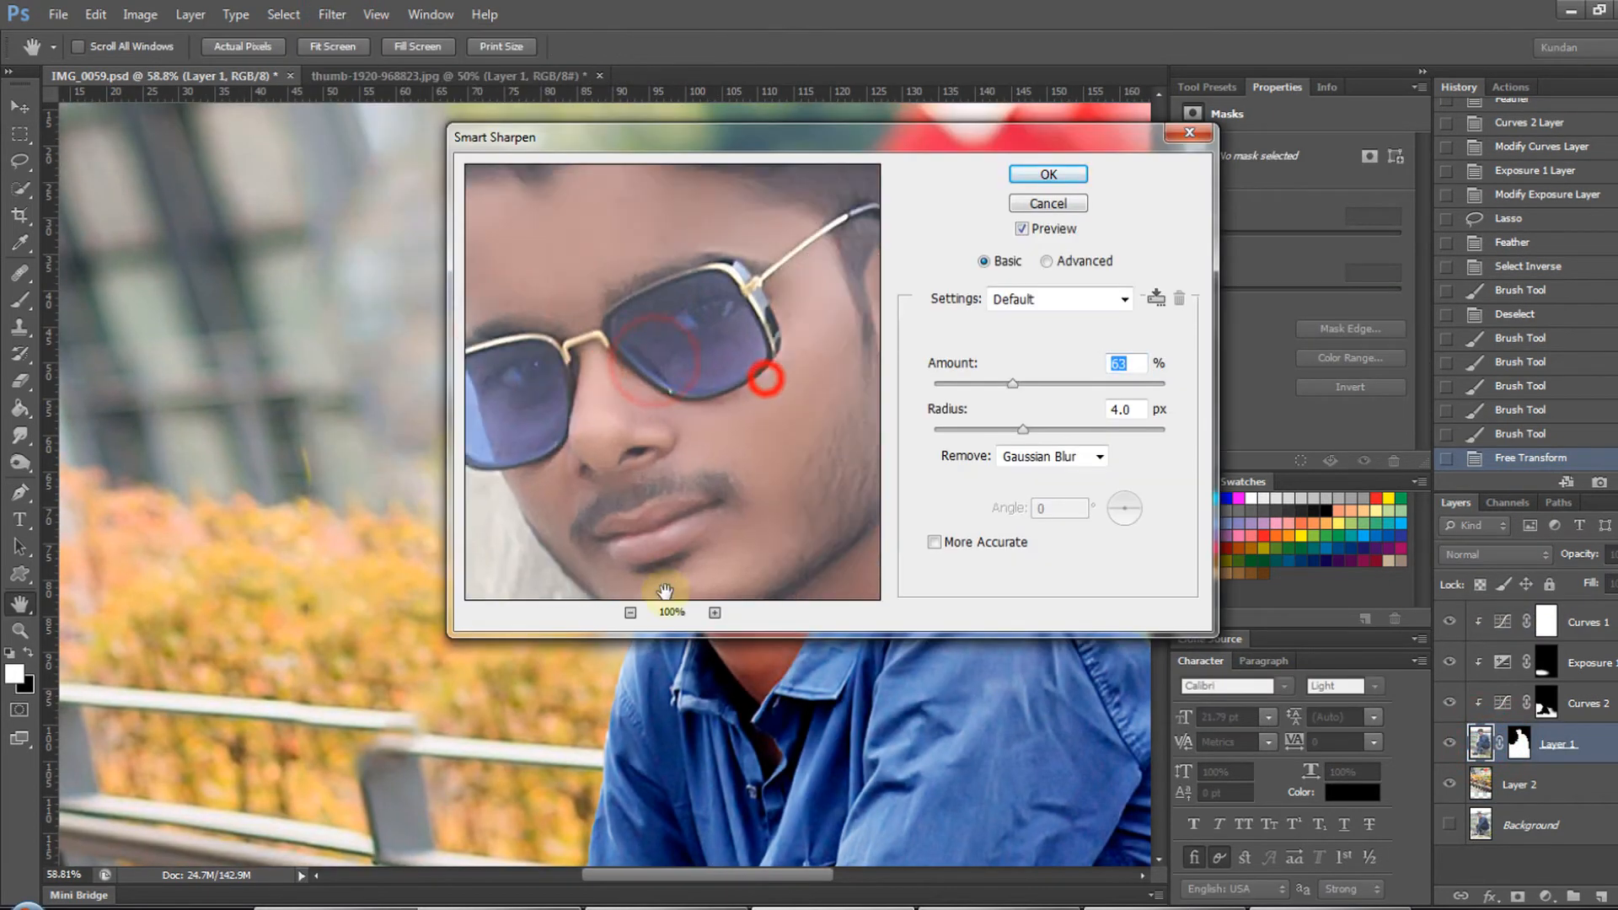
- Sharpen Layer 1 with a Smart Sharpen amount of 98% and a raised radius, using Gaussian Blur removal
{"action": "left_click", "coordinate": [1081, 428]}
{"action": "left_click", "coordinate": [975, 379]}
{"action": "left_click_drag", "start_coordinate": [856, 141], "coordinate": [1227, 92]}
{"action": "left_click", "coordinate": [1354, 378]}
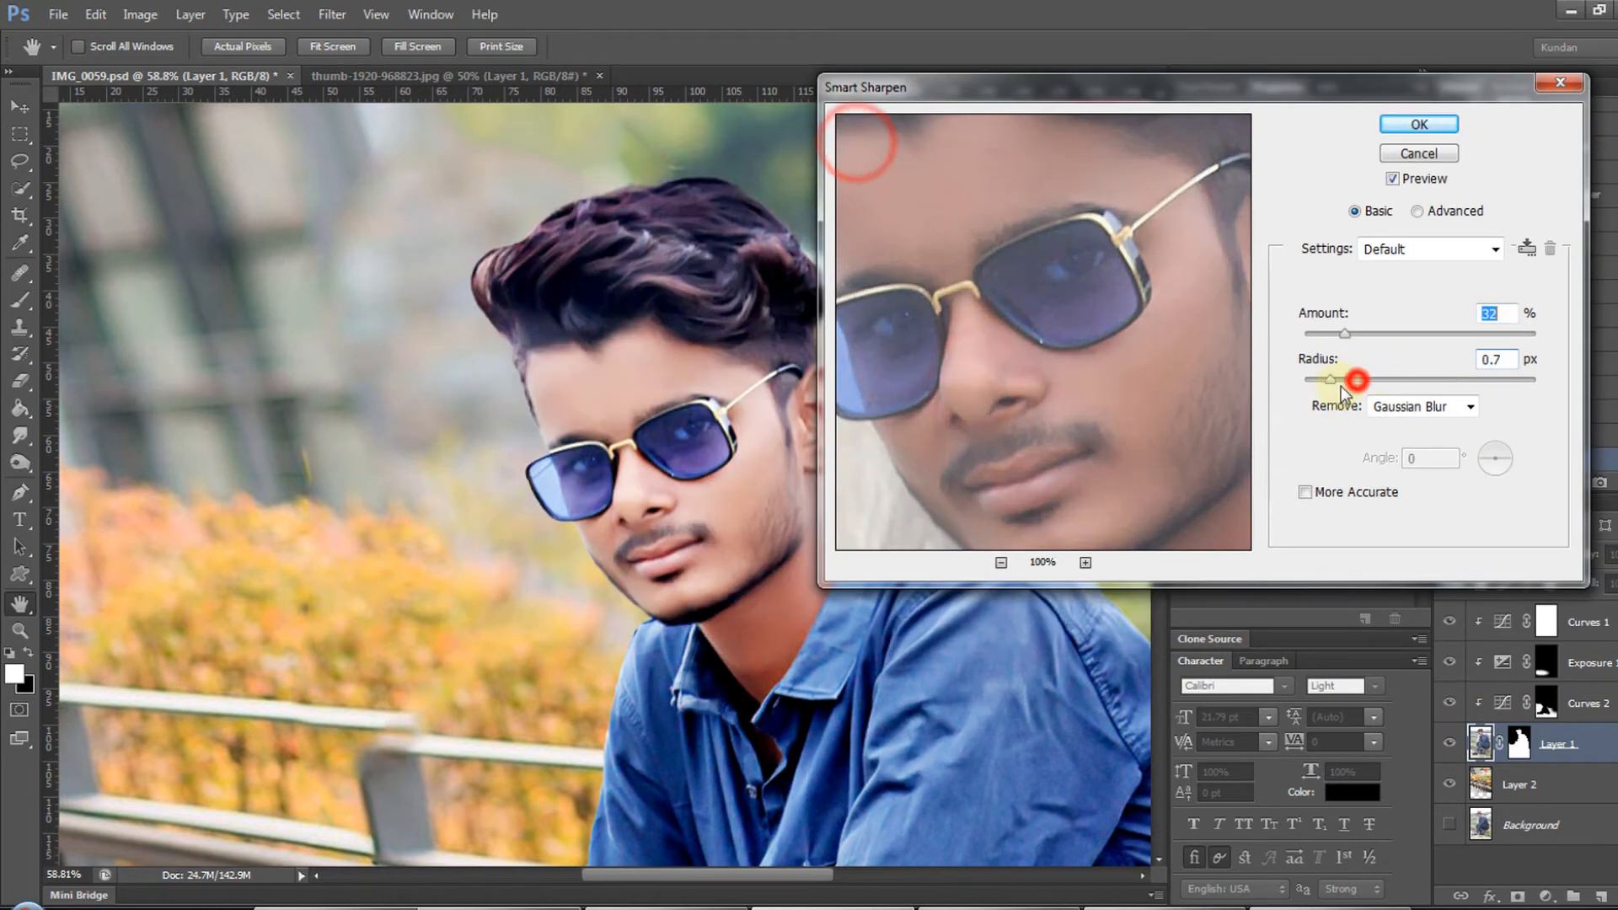
{"action": "left_click", "coordinate": [1377, 377]}
{"action": "mouse_move", "coordinate": [1399, 337]}
{"action": "left_mouse_down"}
{"action": "mouse_move", "coordinate": [1444, 337]}
{"action": "mouse_move", "coordinate": [1426, 337]}
{"action": "left_mouse_up"}
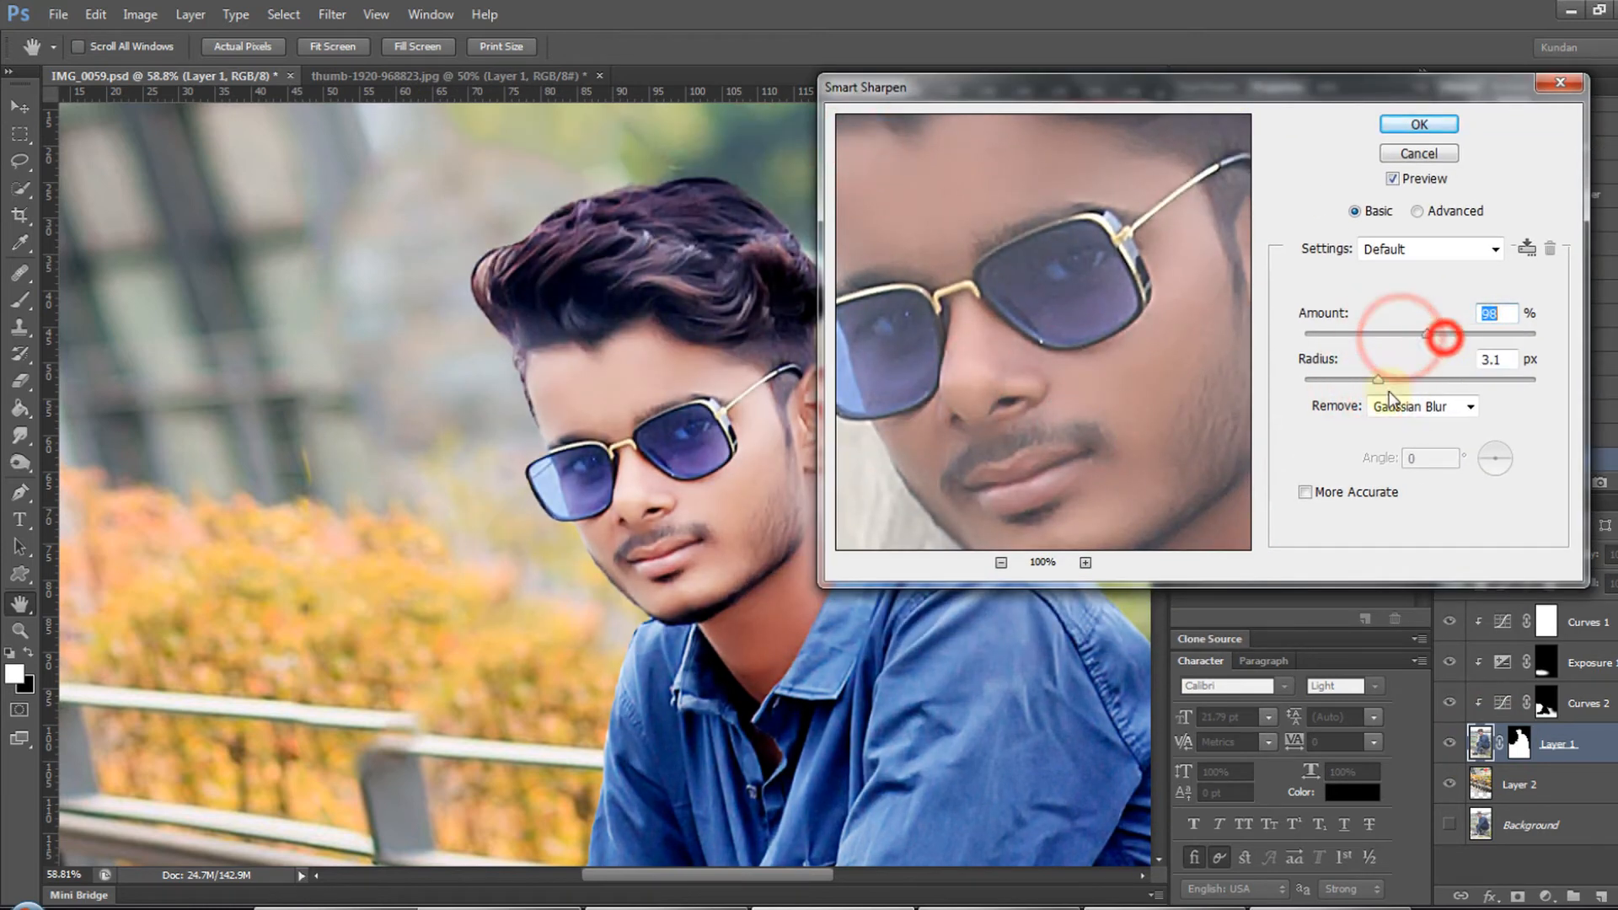
{"action": "left_click", "coordinate": [1401, 381]}
{"action": "key", "text": "ctrl+minus"}
{"action": "left_click_drag", "start_coordinate": [670, 527], "coordinate": [468, 407]}
{"action": "left_click", "coordinate": [1421, 124]}
{"action": "key", "text": "ctrl+minus"}
{"action": "key", "text": "ctrl+minus"}
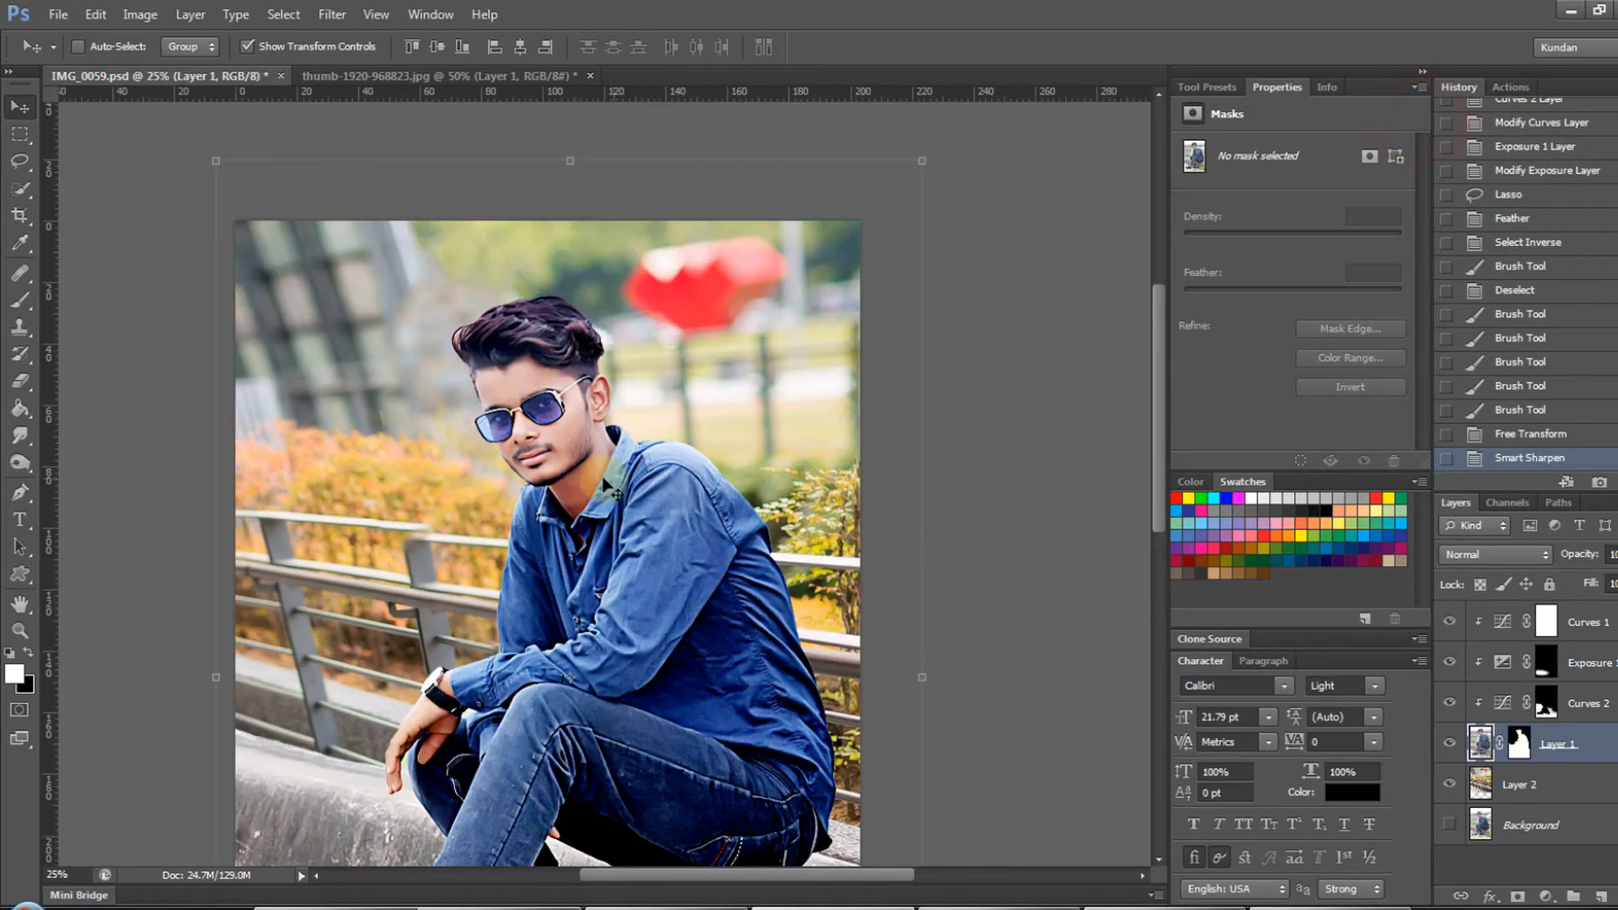
- Quick-select the jeans and try changing their hue and saturation with Hue/Saturation
{"action": "left_click_drag", "start_coordinate": [671, 653], "coordinate": [773, 400]}
{"action": "mouse_move", "coordinate": [717, 541]}
{"action": "left_mouse_down"}
{"action": "mouse_move", "coordinate": [719, 495]}
{"action": "mouse_move", "coordinate": [739, 557]}
{"action": "left_mouse_up"}
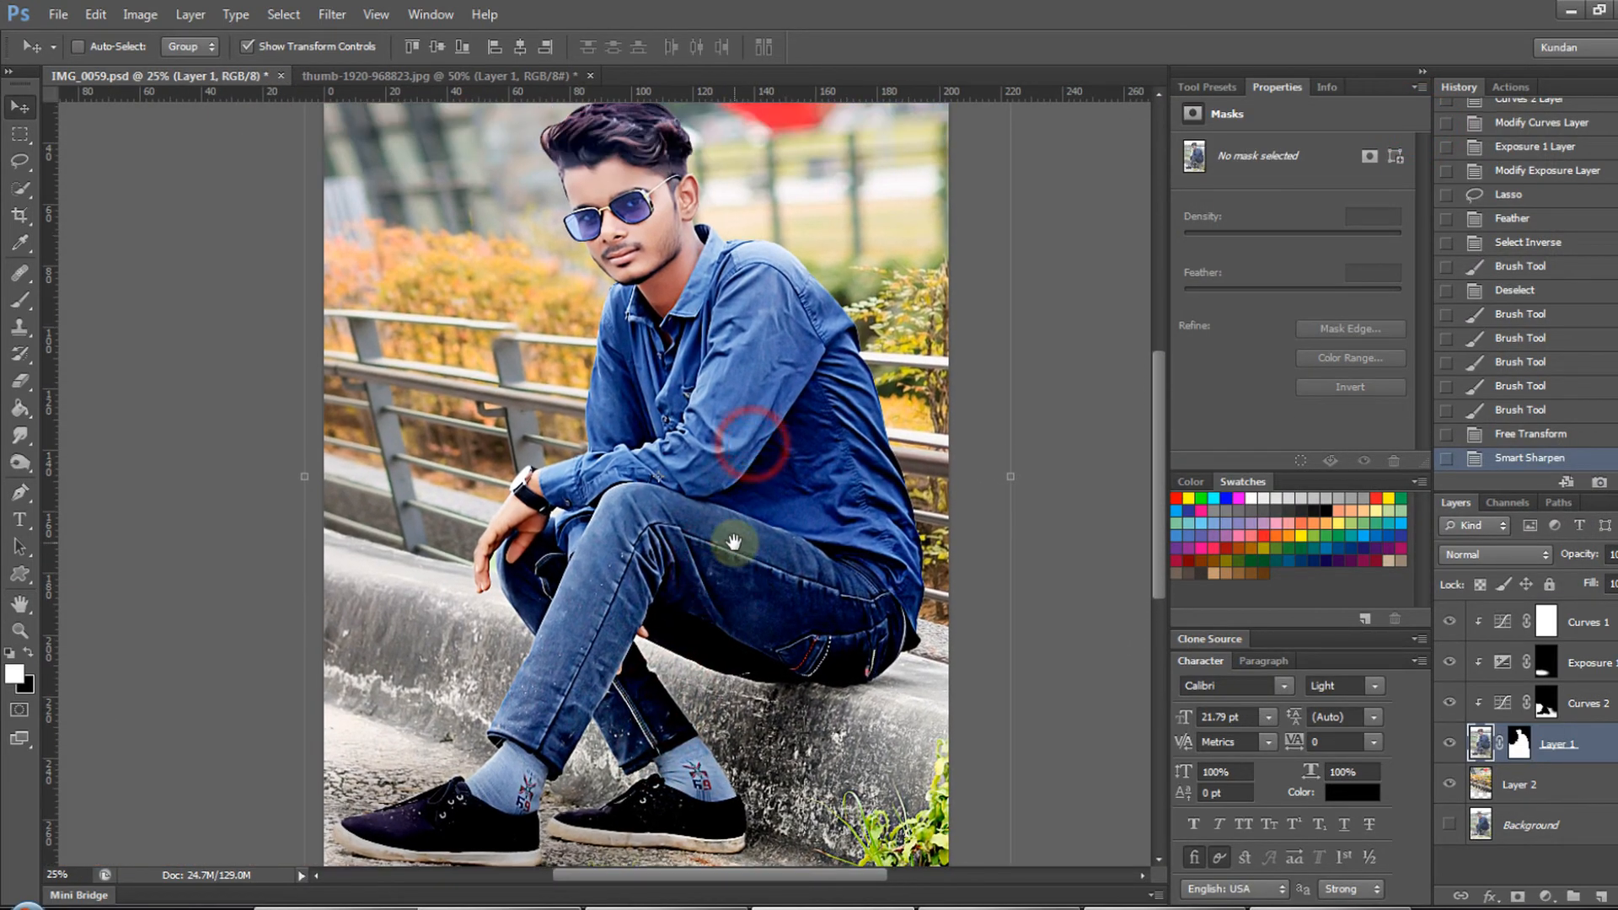
{"action": "key", "text": "w"}
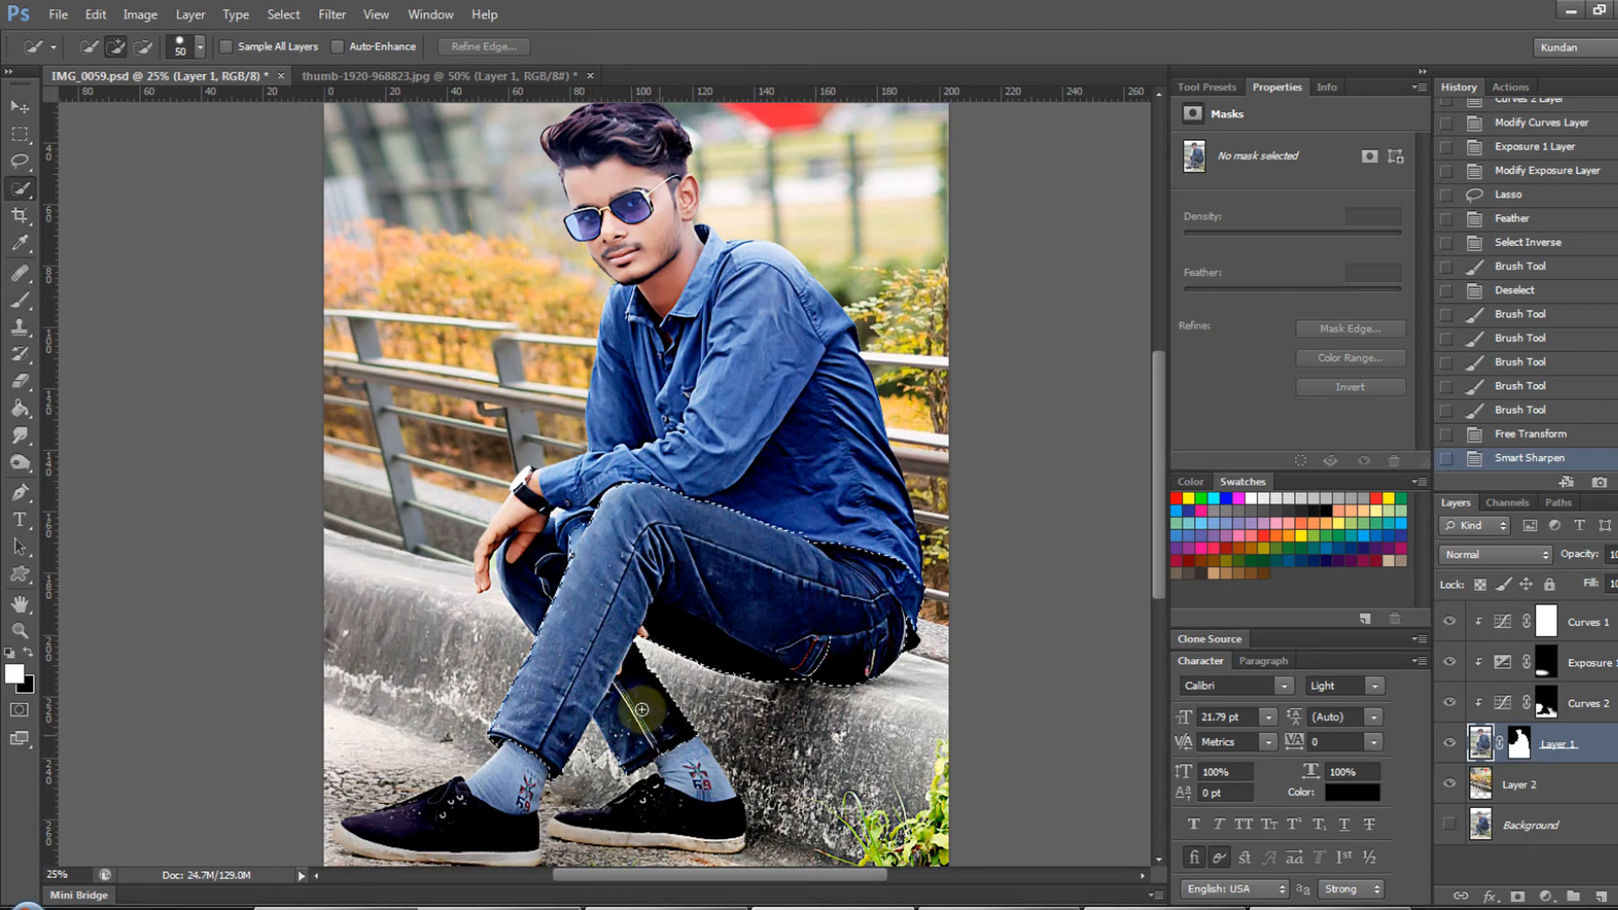
{"action": "left_click_drag", "start_coordinate": [641, 709], "coordinate": [754, 641]}
{"action": "key", "text": "ctrl+u"}
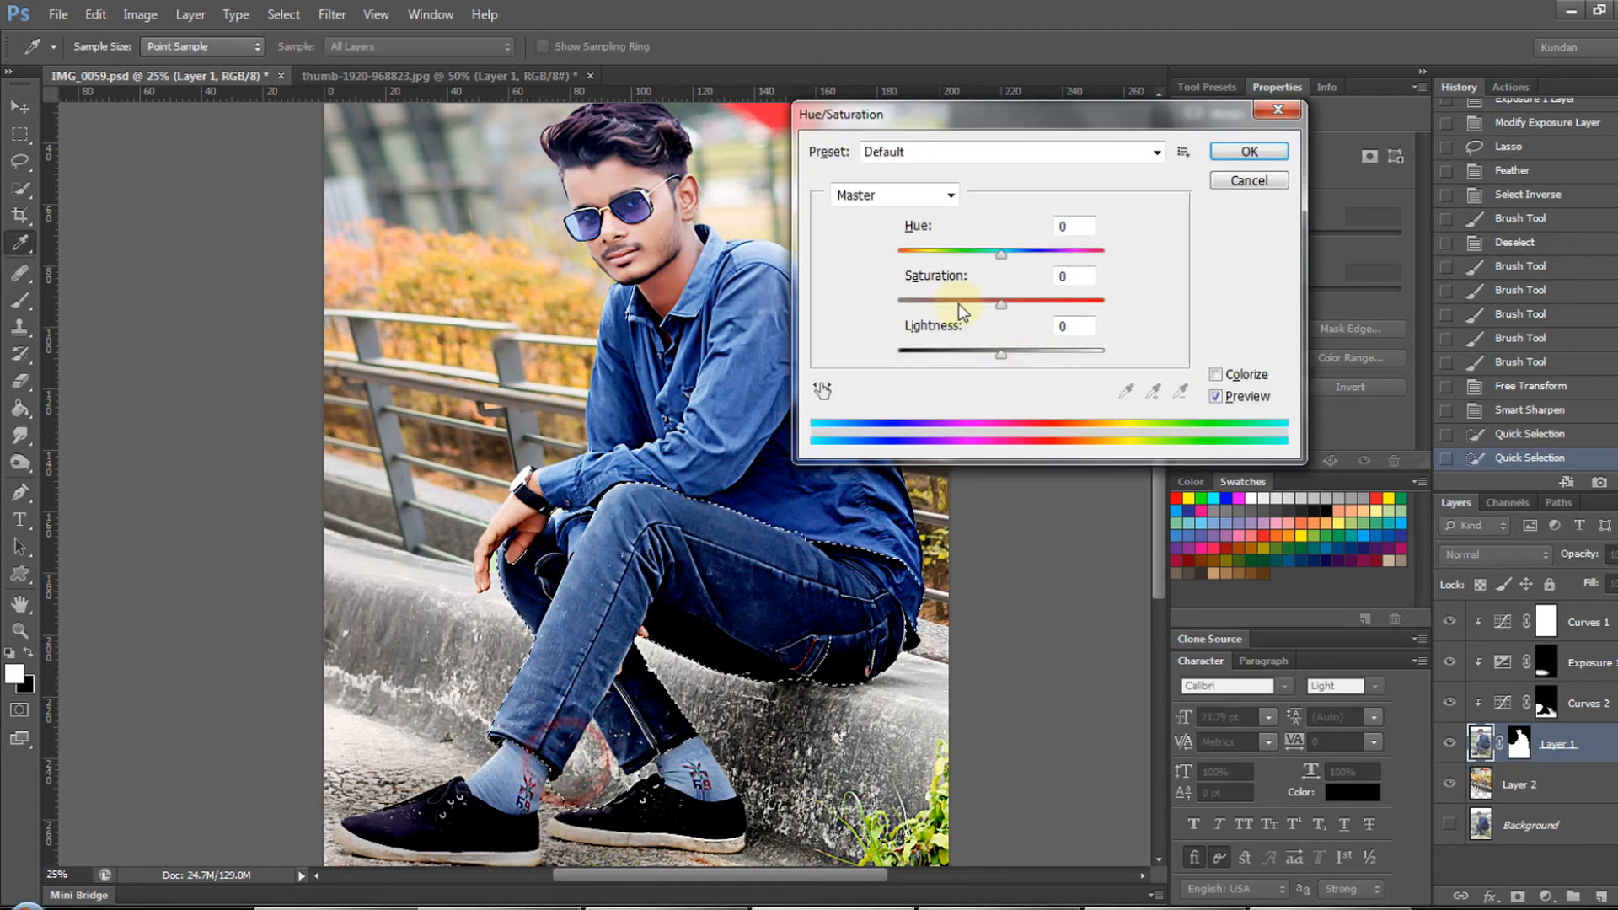
{"action": "mouse_move", "coordinate": [937, 301]}
{"action": "left_mouse_down"}
{"action": "mouse_move", "coordinate": [872, 323]}
{"action": "mouse_move", "coordinate": [1068, 318]}
{"action": "mouse_move", "coordinate": [996, 317]}
{"action": "left_mouse_up"}
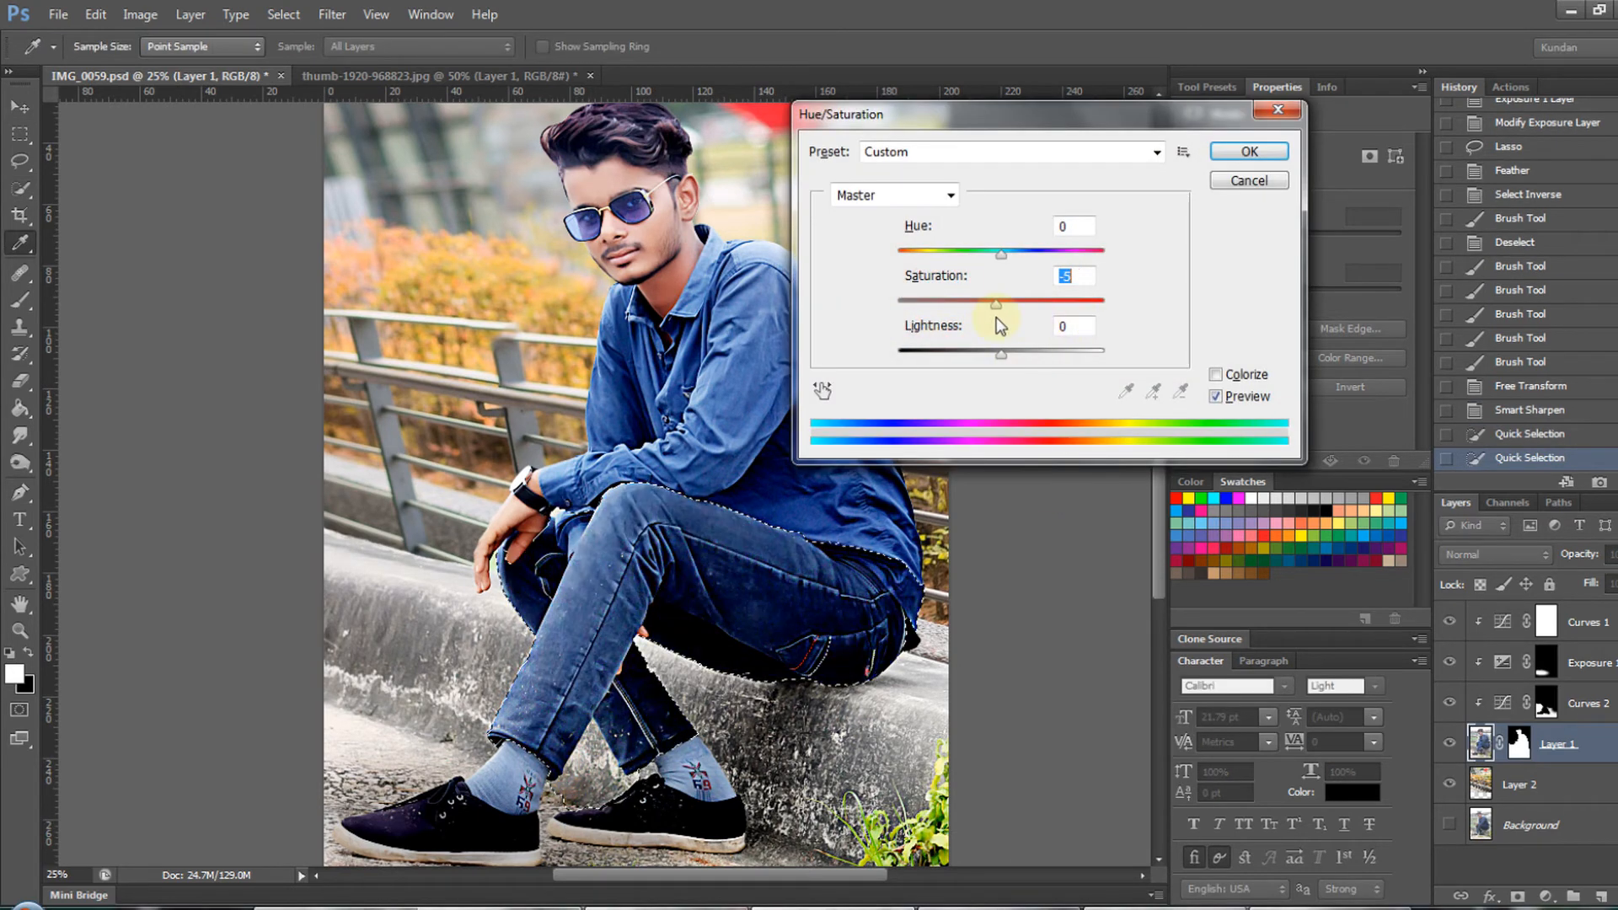
{"action": "left_click_drag", "start_coordinate": [1001, 251], "coordinate": [939, 246]}
{"action": "key", "text": "Escape"}
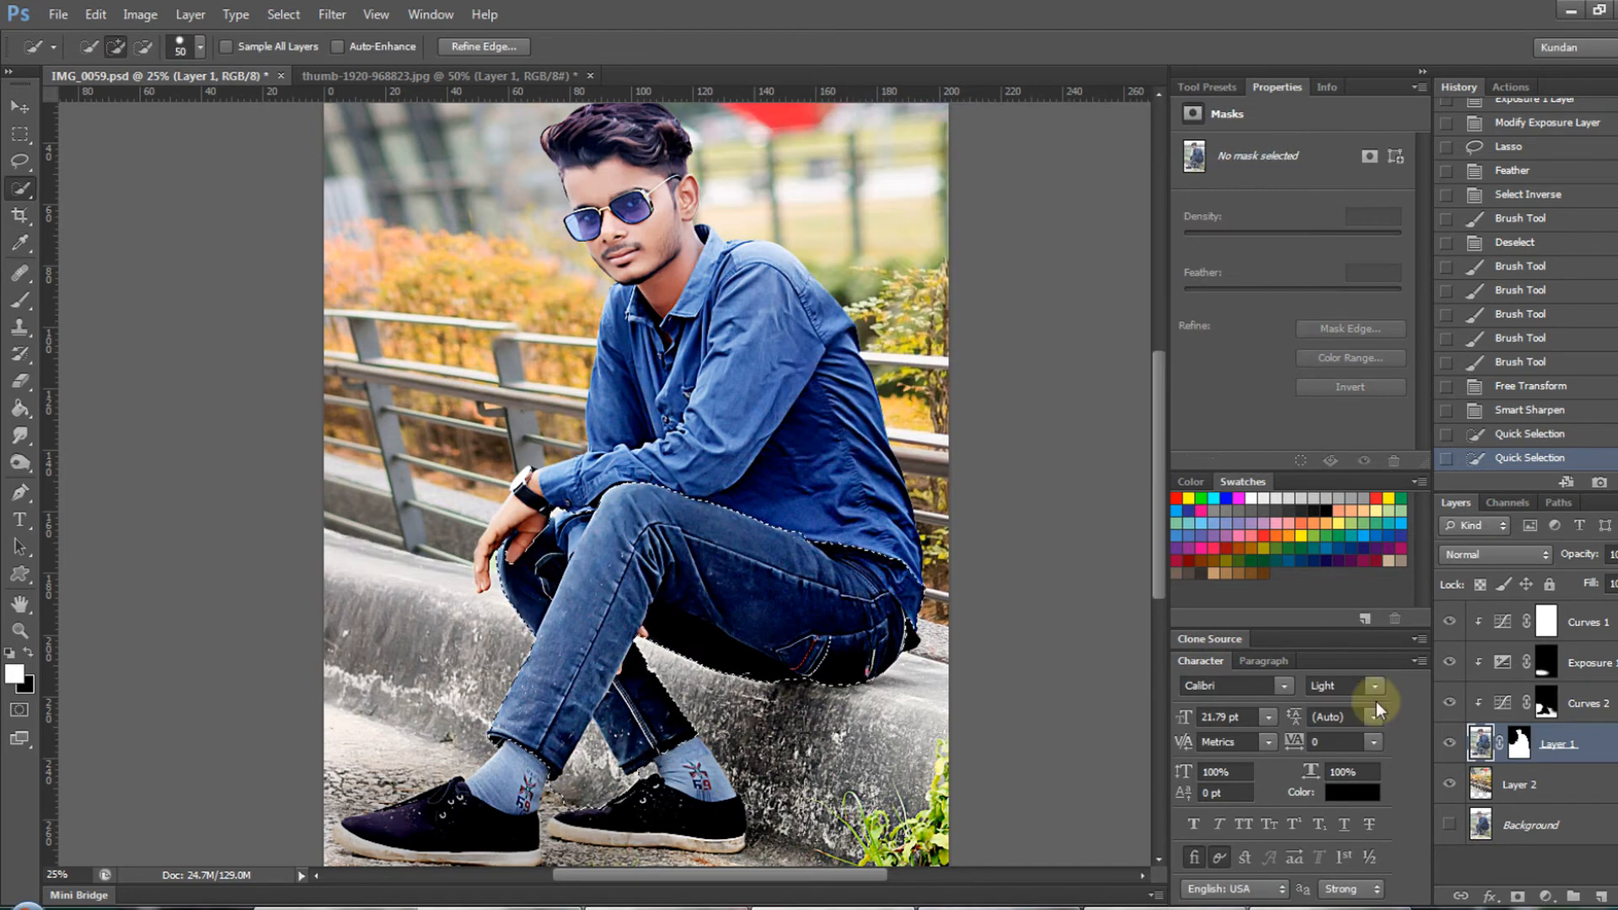
- Undo the jeans selection and the Smart Sharpen applied to Layer 1
{"action": "key", "text": "ctrl+alt+z"}
{"action": "key", "text": "ctrl+alt+z"}
{"action": "key", "text": "ctrl+alt+z"}
- Convert Layer 1 to a smart object and apply Smart Sharpen to it with the last-used settings, amount 98%
{"action": "left_click", "coordinate": [1552, 742]}
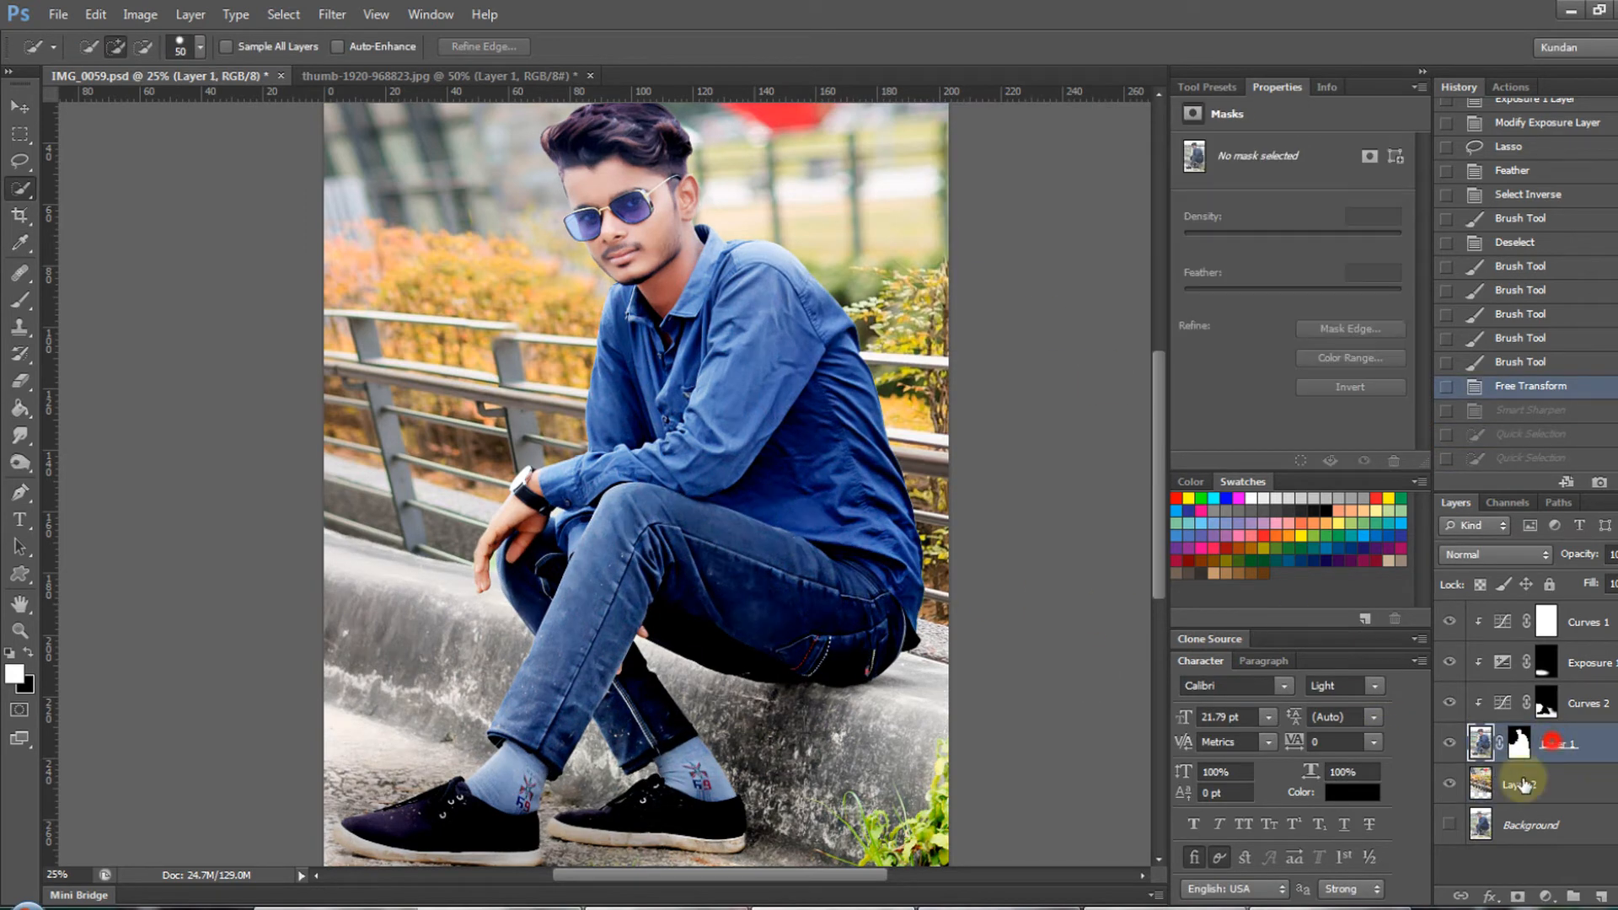
{"action": "right_click", "coordinate": [1595, 750]}
{"action": "left_click", "coordinate": [1496, 147]}
{"action": "left_click", "coordinate": [332, 14]}
{"action": "left_click", "coordinate": [433, 321]}
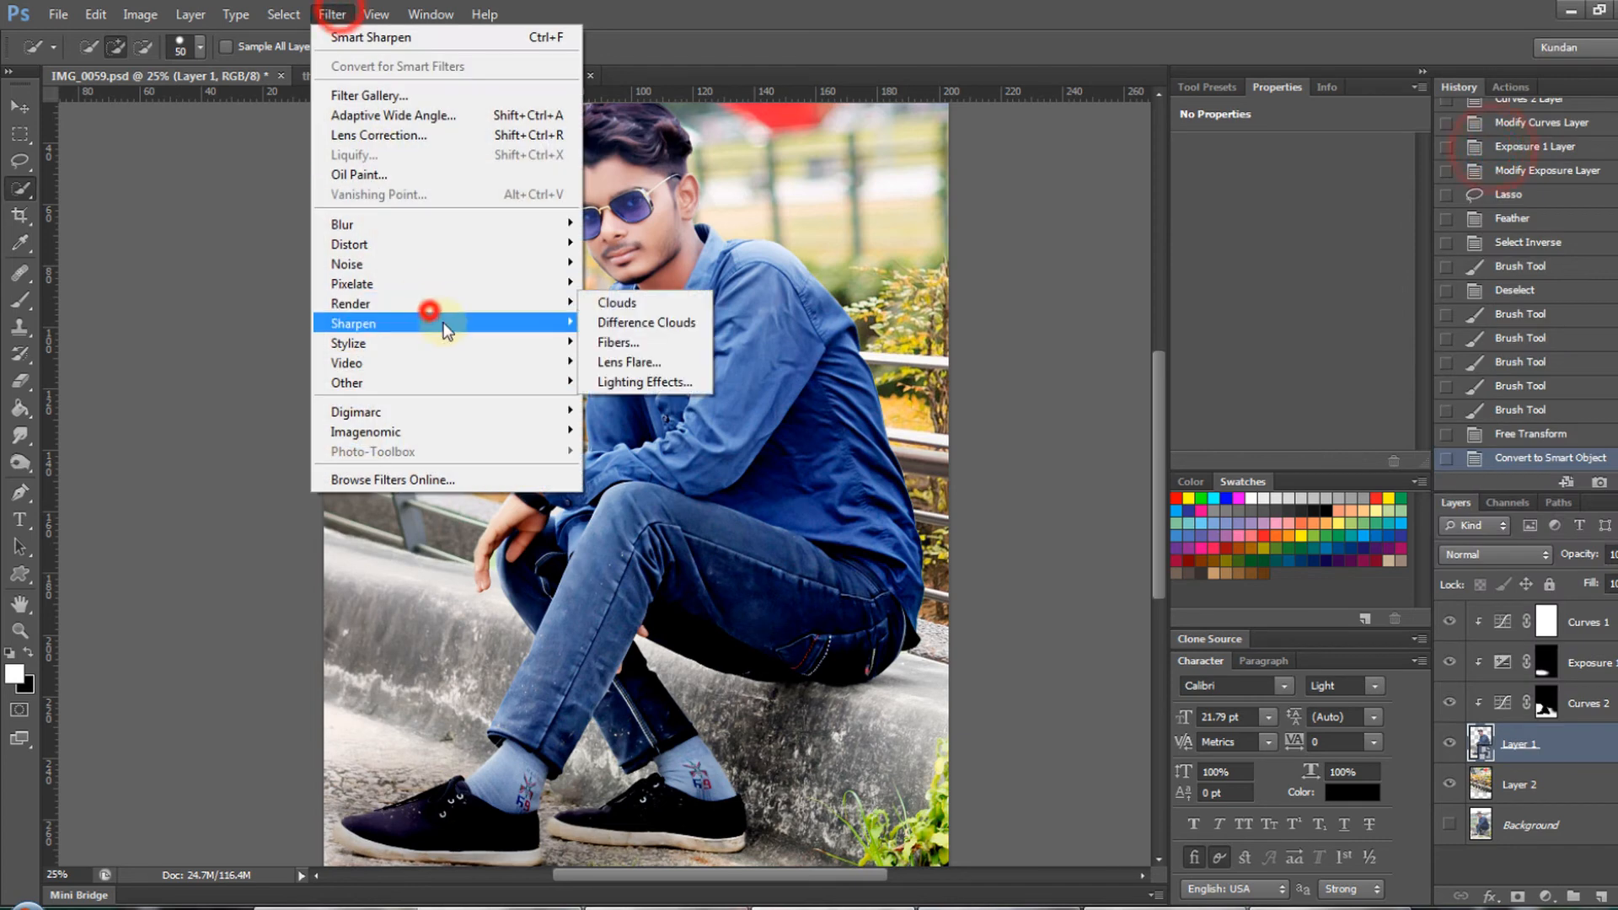
{"action": "left_click", "coordinate": [661, 380]}
{"action": "key", "text": "Return"}
- Paint the Smart Sharpen filter mask black over the man's shirt and jeans with a 1200 px brush
{"action": "left_click", "coordinate": [1519, 784]}
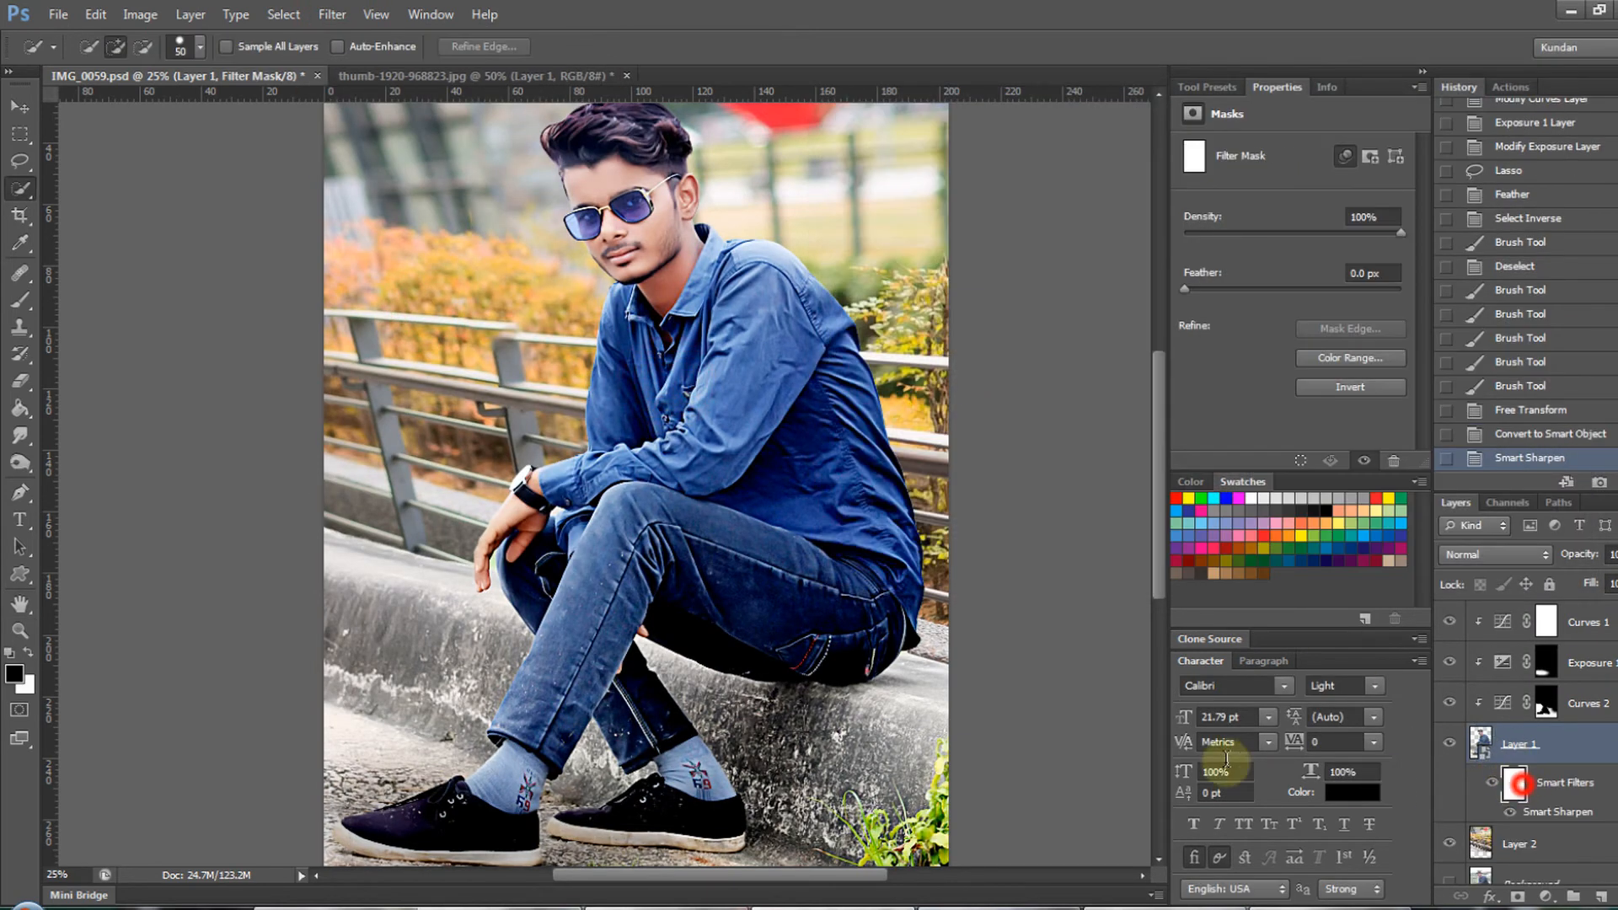
{"action": "left_click", "coordinate": [1544, 816]}
{"action": "left_click", "coordinate": [1515, 763]}
{"action": "key", "text": "b"}
{"action": "key", "text": "x"}
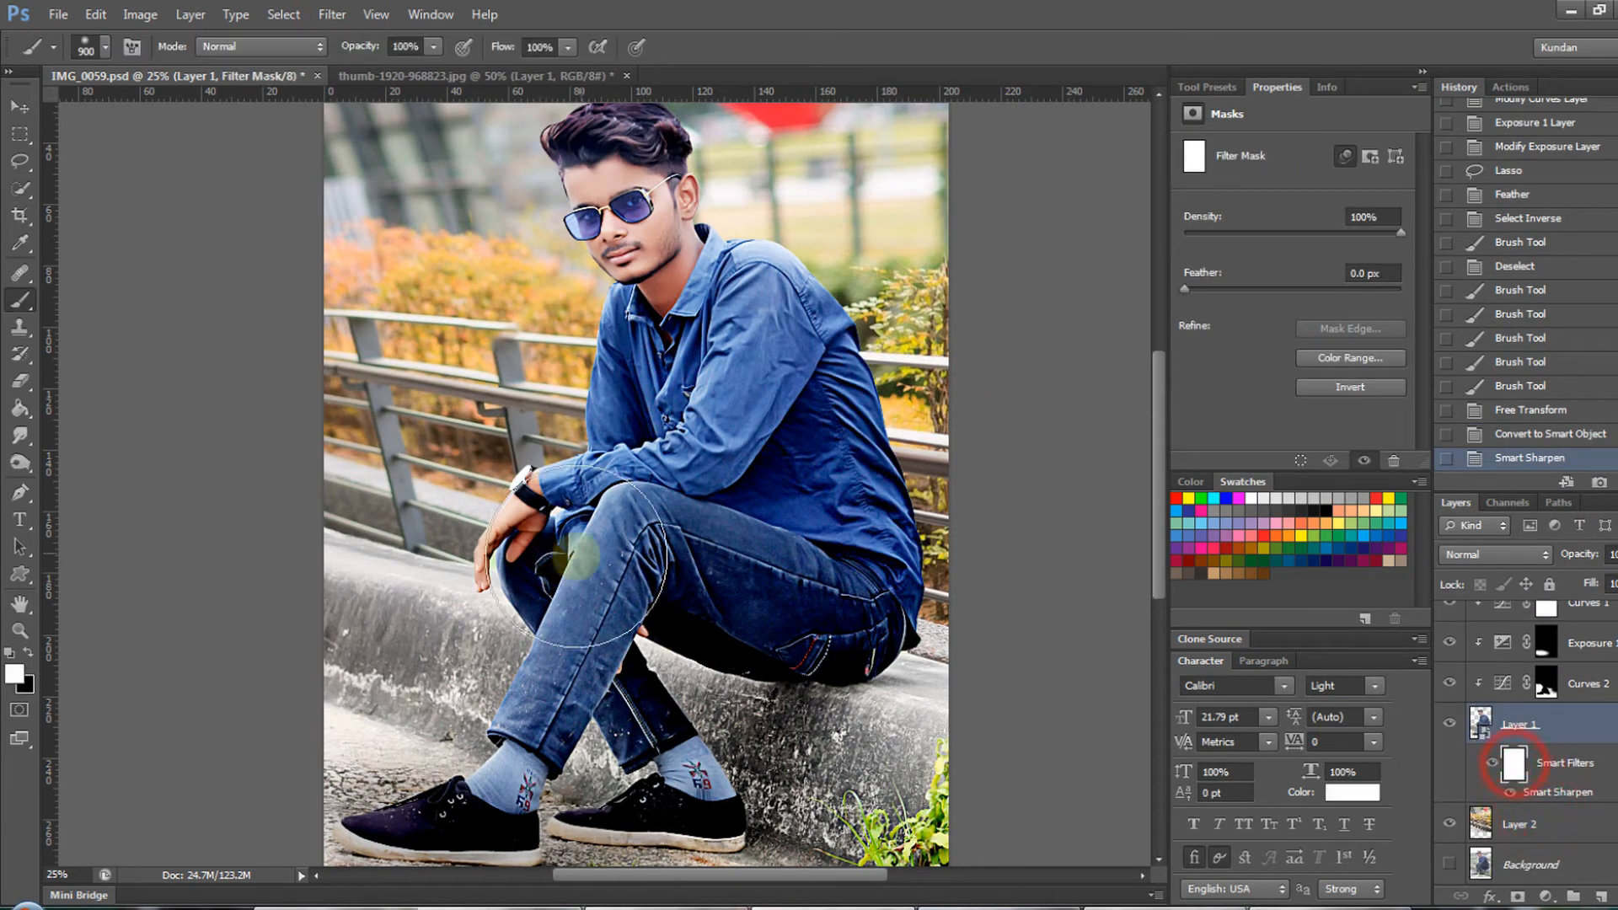
{"action": "key", "text": "bracketright"}
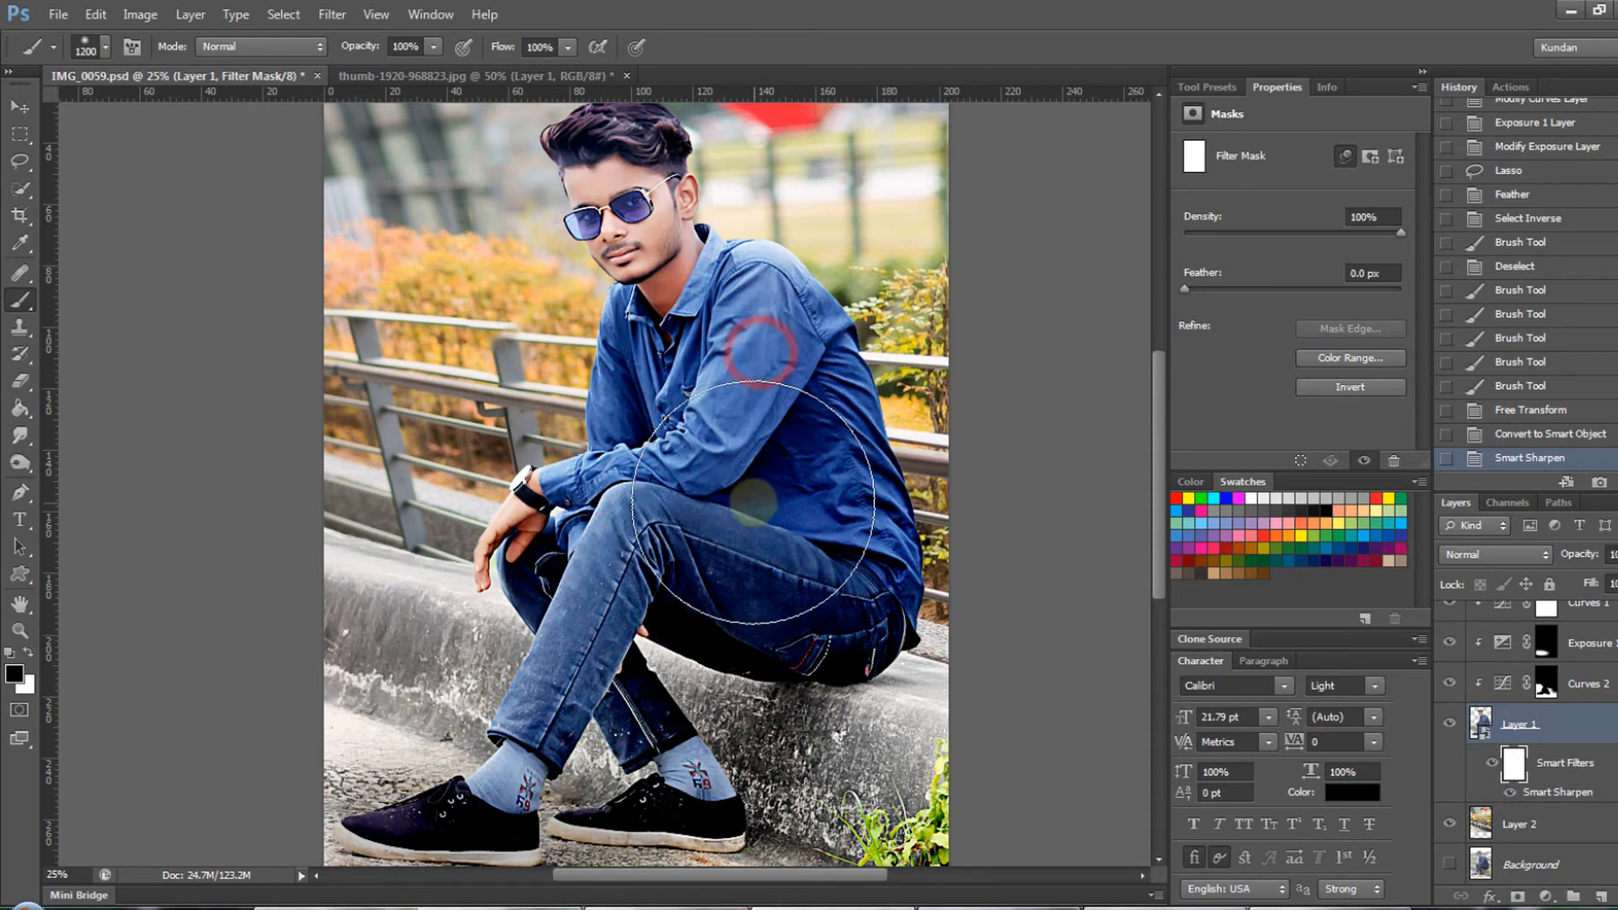
{"action": "left_click", "coordinate": [889, 661]}
{"action": "left_click", "coordinate": [867, 360]}
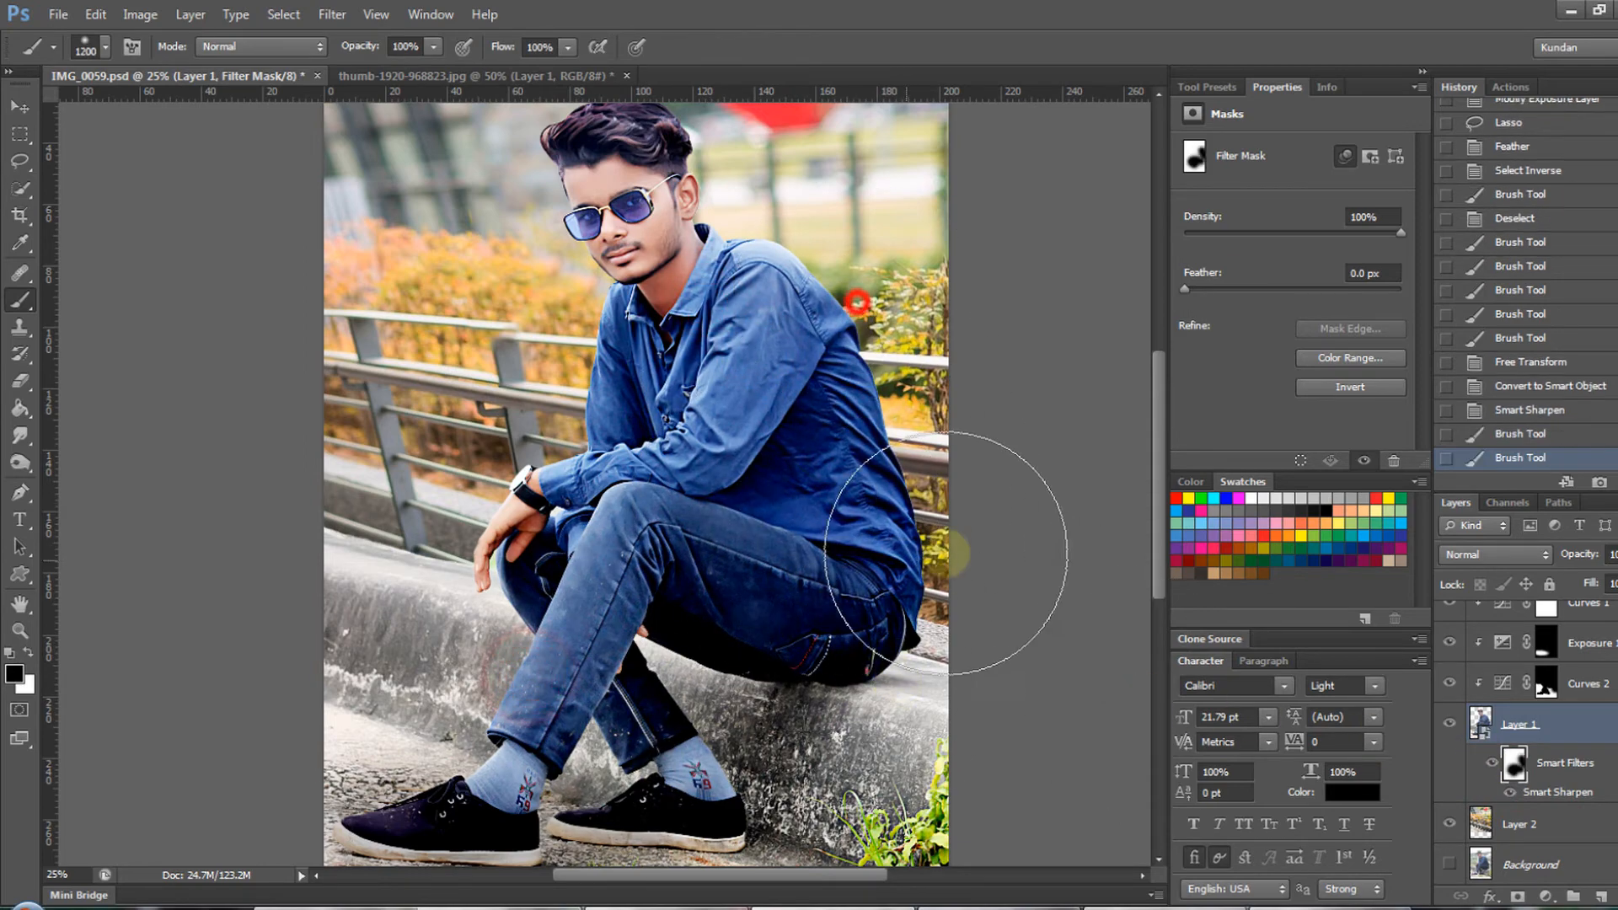
- Edit Layer 1's Smart Sharpen smart filter, setting its radius to 3.4 px
{"action": "key", "text": "ctrl+minus"}
{"action": "key", "text": "v"}
{"action": "left_click_drag", "start_coordinate": [637, 249], "coordinate": [699, 325]}
{"action": "double_click", "coordinate": [1557, 787]}
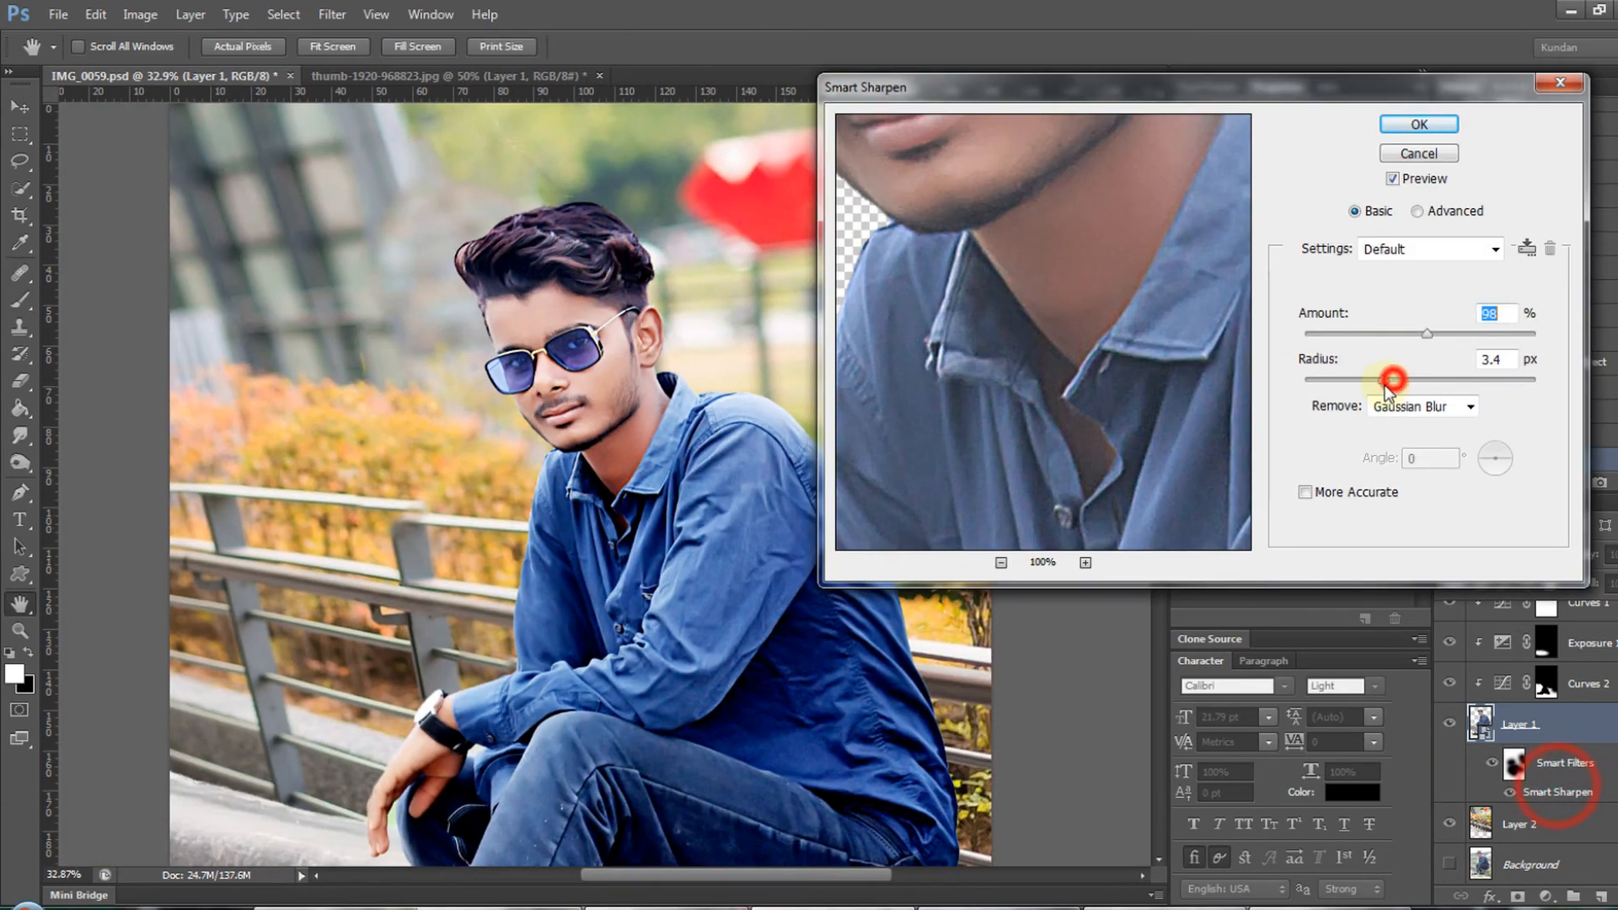
{"action": "key", "text": "Return"}
{"action": "key", "text": "ctrl+minus"}
{"action": "key", "text": "ctrl+minus"}
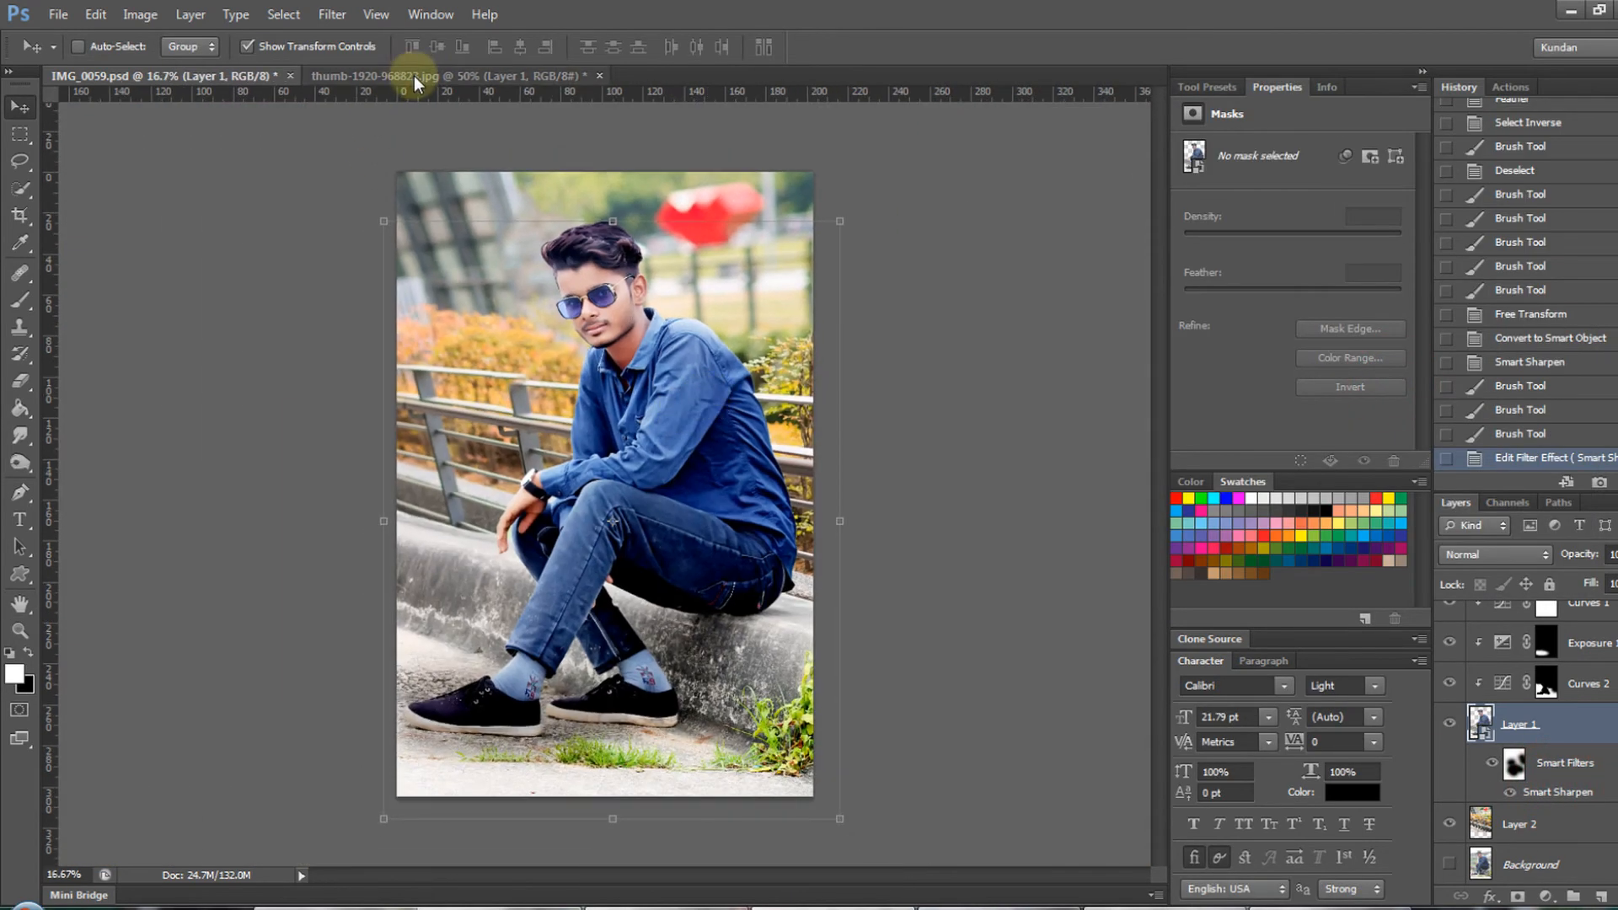
- Add a Color Balance adjustment clipped to Layer 1, set Highlights to +6 green and -8 blue, and adjust another tonal range
{"action": "left_click", "coordinate": [831, 373], "text": "ctrl"}
{"action": "left_click", "coordinate": [830, 374], "text": "ctrl"}
{"action": "left_click_drag", "start_coordinate": [728, 356], "coordinate": [776, 469]}
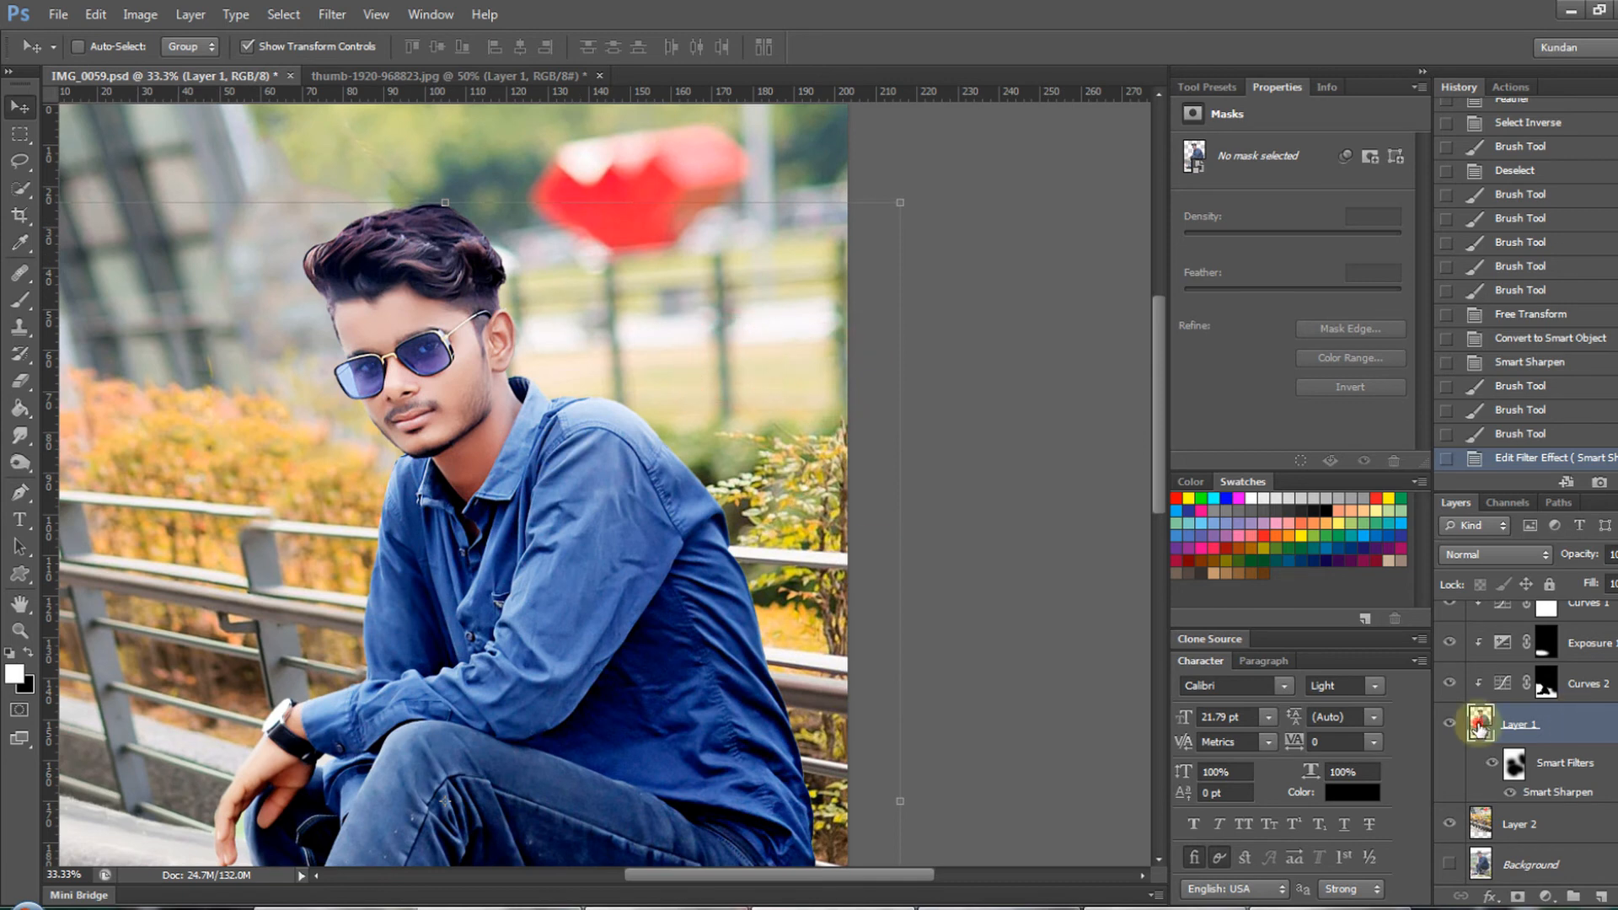
{"action": "left_click", "coordinate": [1549, 898]}
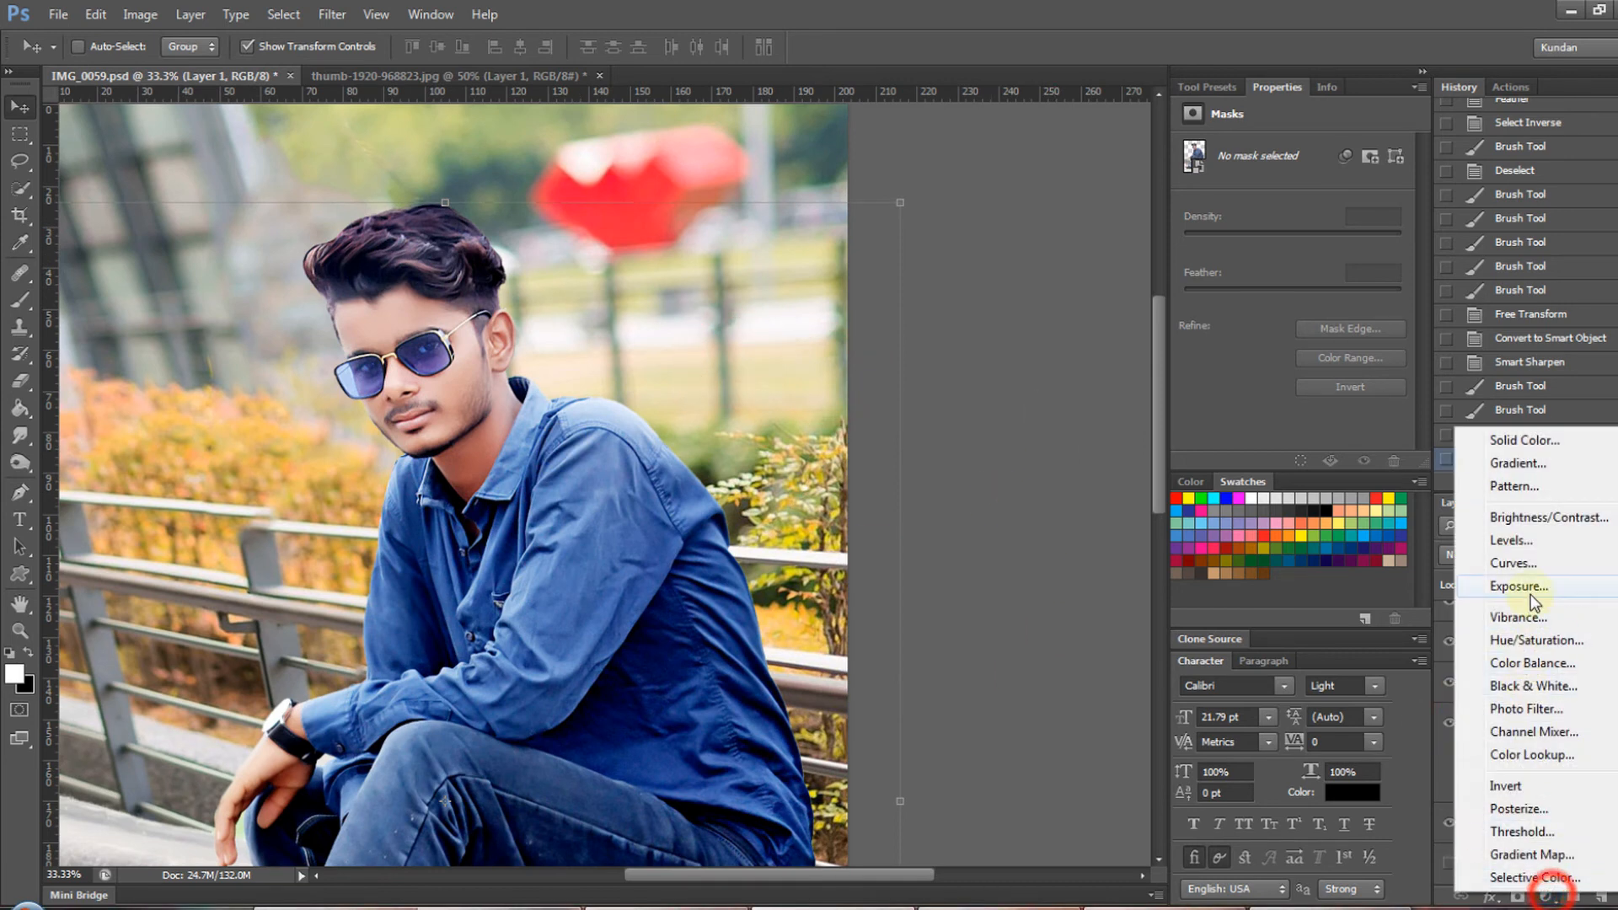
{"action": "left_click", "coordinate": [1534, 664]}
{"action": "left_click_drag", "start_coordinate": [1259, 268], "coordinate": [1271, 196]}
{"action": "left_click", "coordinate": [1232, 152]}
{"action": "left_click", "coordinate": [1240, 197]}
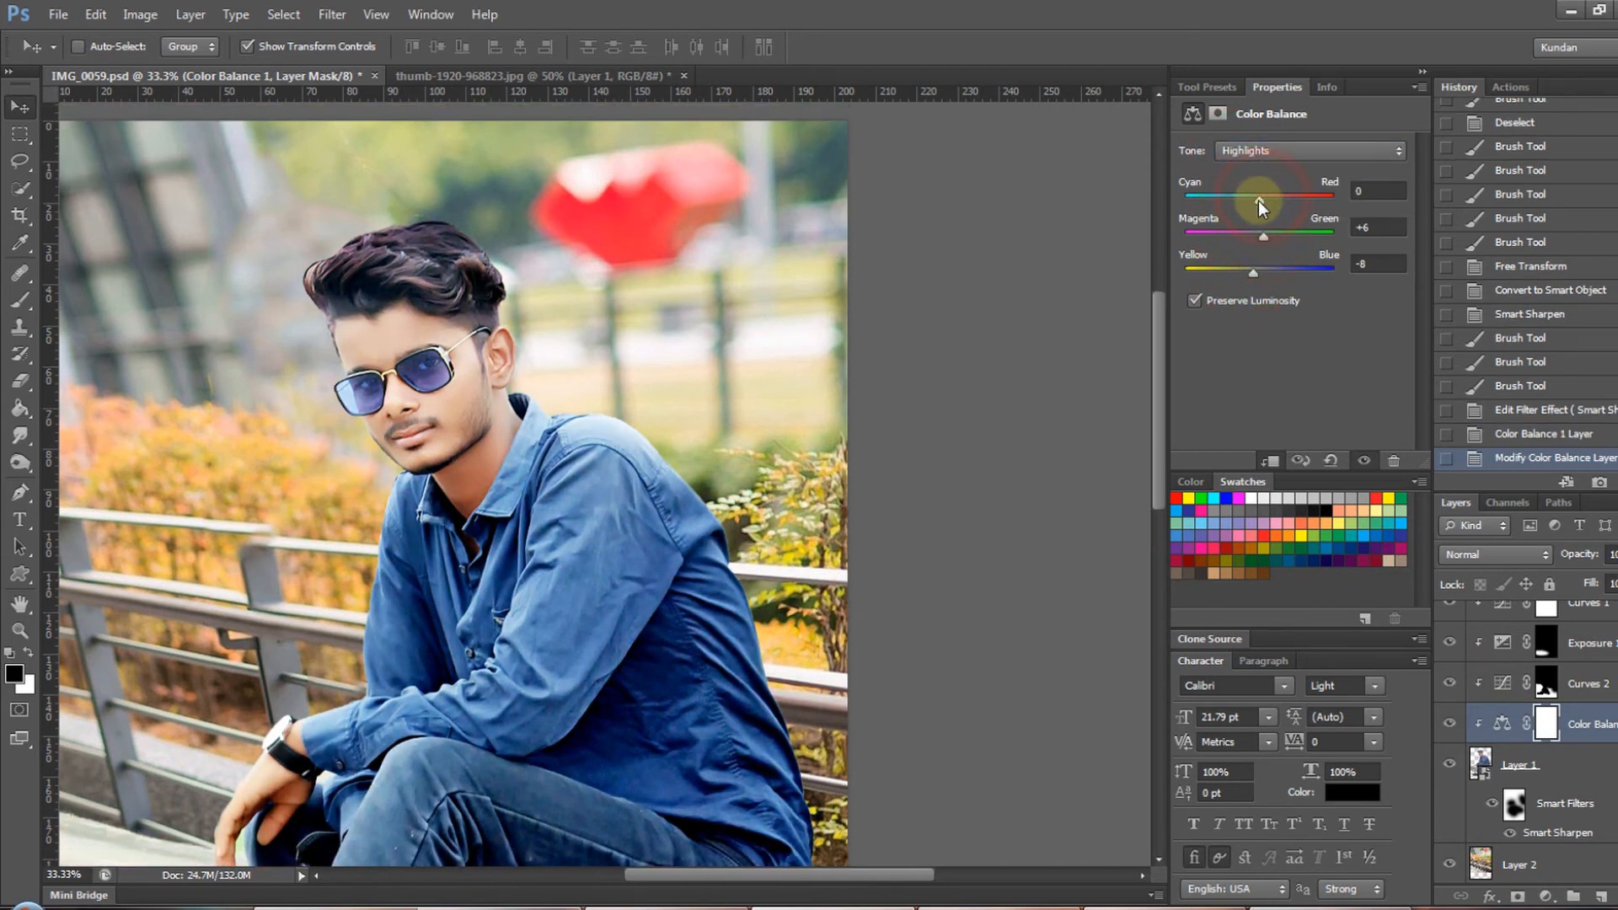
{"action": "left_click", "coordinate": [1243, 150]}
{"action": "left_click_drag", "start_coordinate": [1243, 202], "coordinate": [1260, 268]}
- Apply Curves to Layer 2, moving the black point to input 23 and pulling the white point slightly inward
{"action": "scroll", "coordinate": [654, 560], "scroll_direction": "down", "scroll_amount": 2}
{"action": "scroll", "coordinate": [1531, 828], "scroll_direction": "down", "scroll_amount": 1}
{"action": "left_click", "coordinate": [1515, 830]}
{"action": "scroll", "coordinate": [762, 280], "scroll_direction": "up", "scroll_amount": 2}
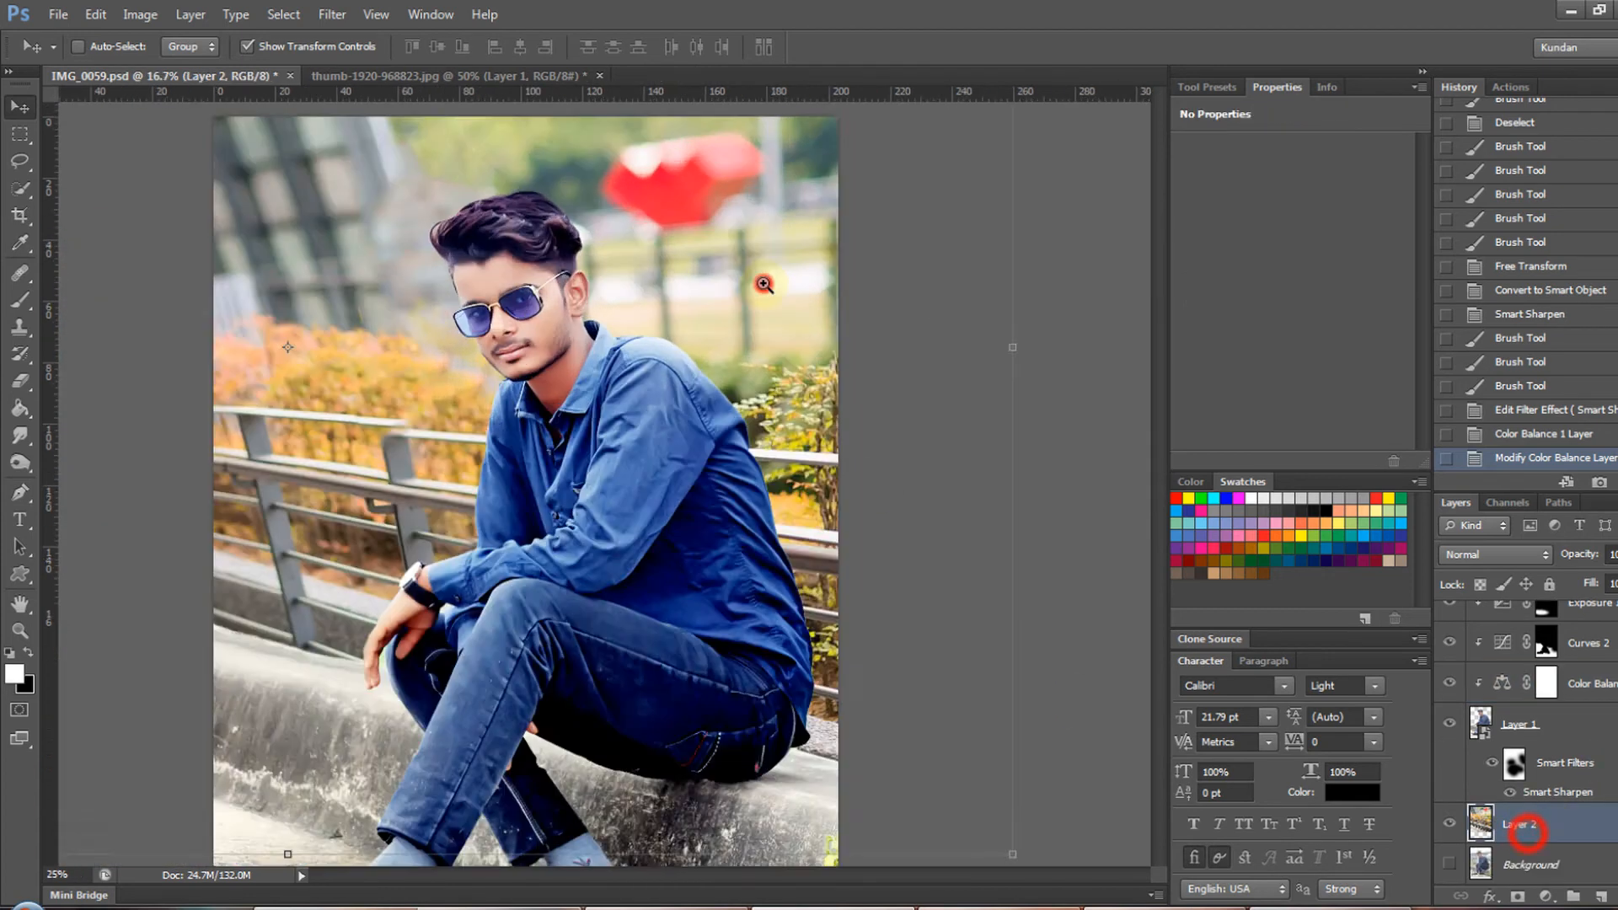
{"action": "scroll", "coordinate": [762, 281], "scroll_direction": "down", "scroll_amount": 4}
{"action": "left_click", "coordinate": [140, 14]}
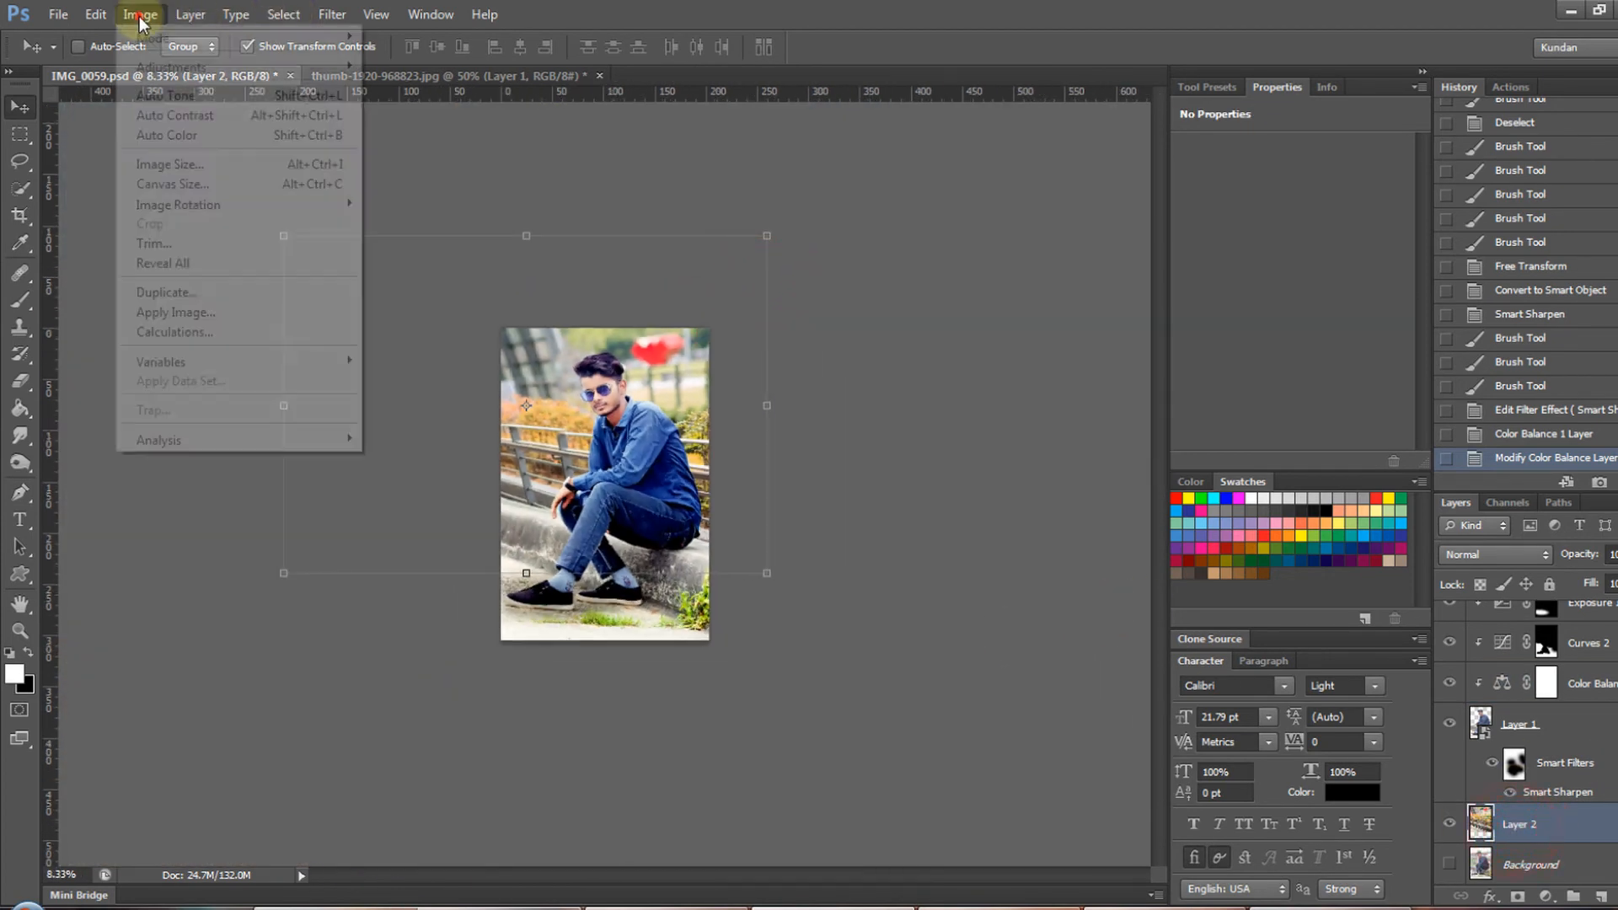
{"action": "left_click", "coordinate": [508, 110]}
{"action": "scroll", "coordinate": [636, 460], "scroll_direction": "up", "scroll_amount": 3}
{"action": "left_click_drag", "start_coordinate": [1151, 518], "coordinate": [1175, 499]}
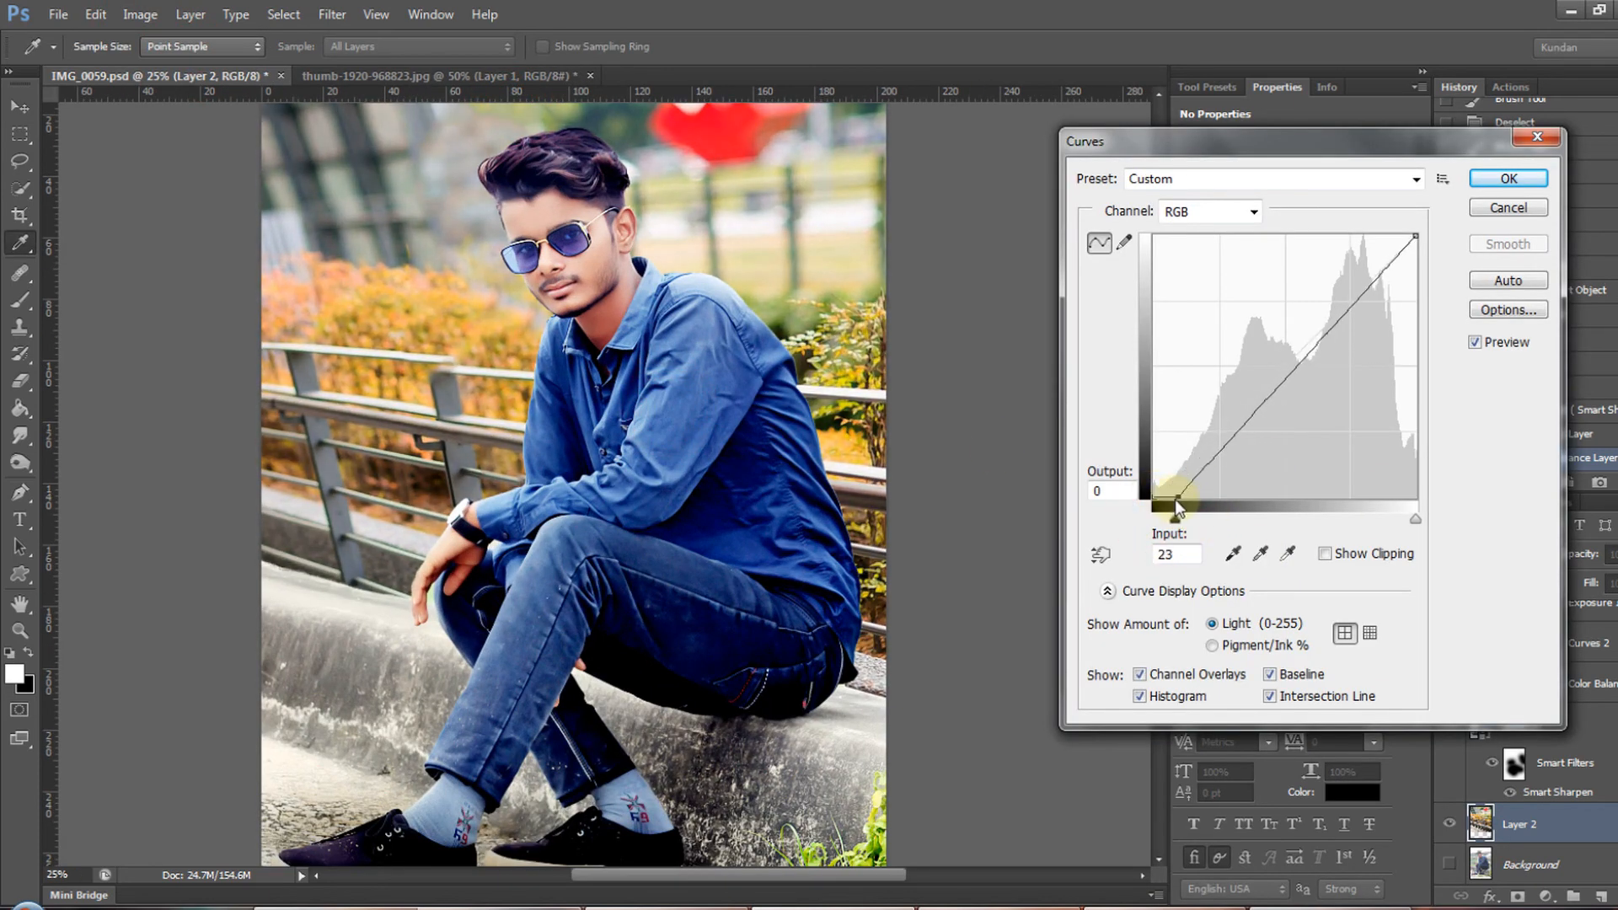
{"action": "left_click_drag", "start_coordinate": [1416, 519], "coordinate": [1409, 520]}
{"action": "key", "text": "Return"}
- Raise Layer 2's saturation to +13 with Hue/Saturation
{"action": "key", "text": "ctrl+u"}
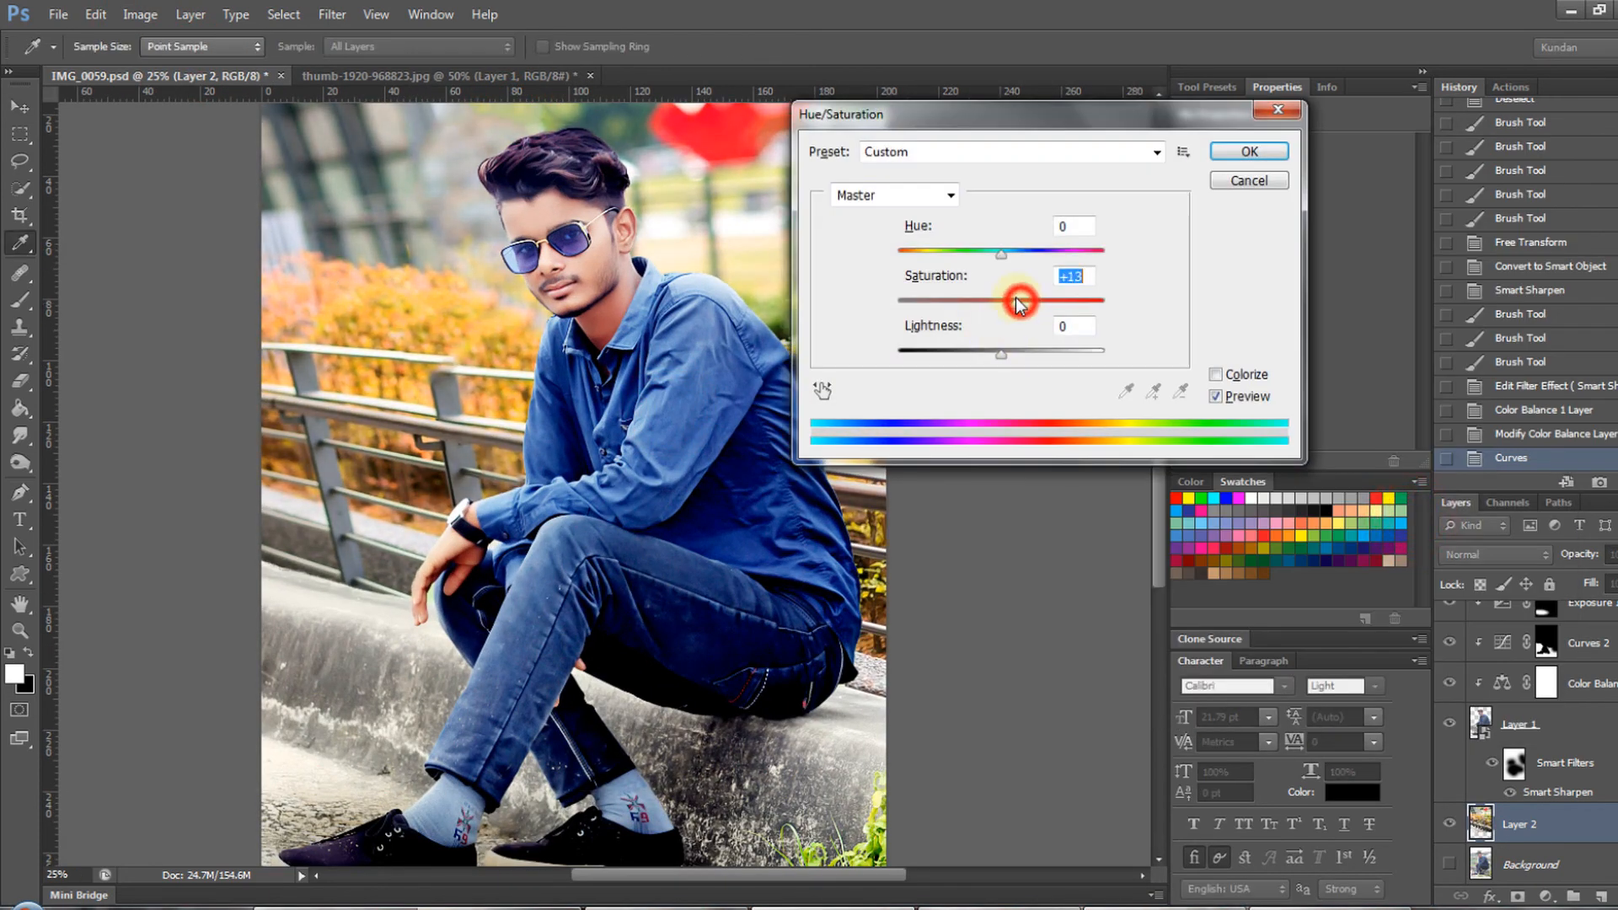
{"action": "key", "text": "Return"}
{"action": "key", "text": "v"}
- Make the Curves 1 adjustment layer active and check the shoes and ledge up close
{"action": "key", "text": "ctrl+minus"}
{"action": "key", "text": "ctrl+minus"}
{"action": "key", "text": "ctrl+minus"}
{"action": "right_click", "coordinate": [613, 506]}
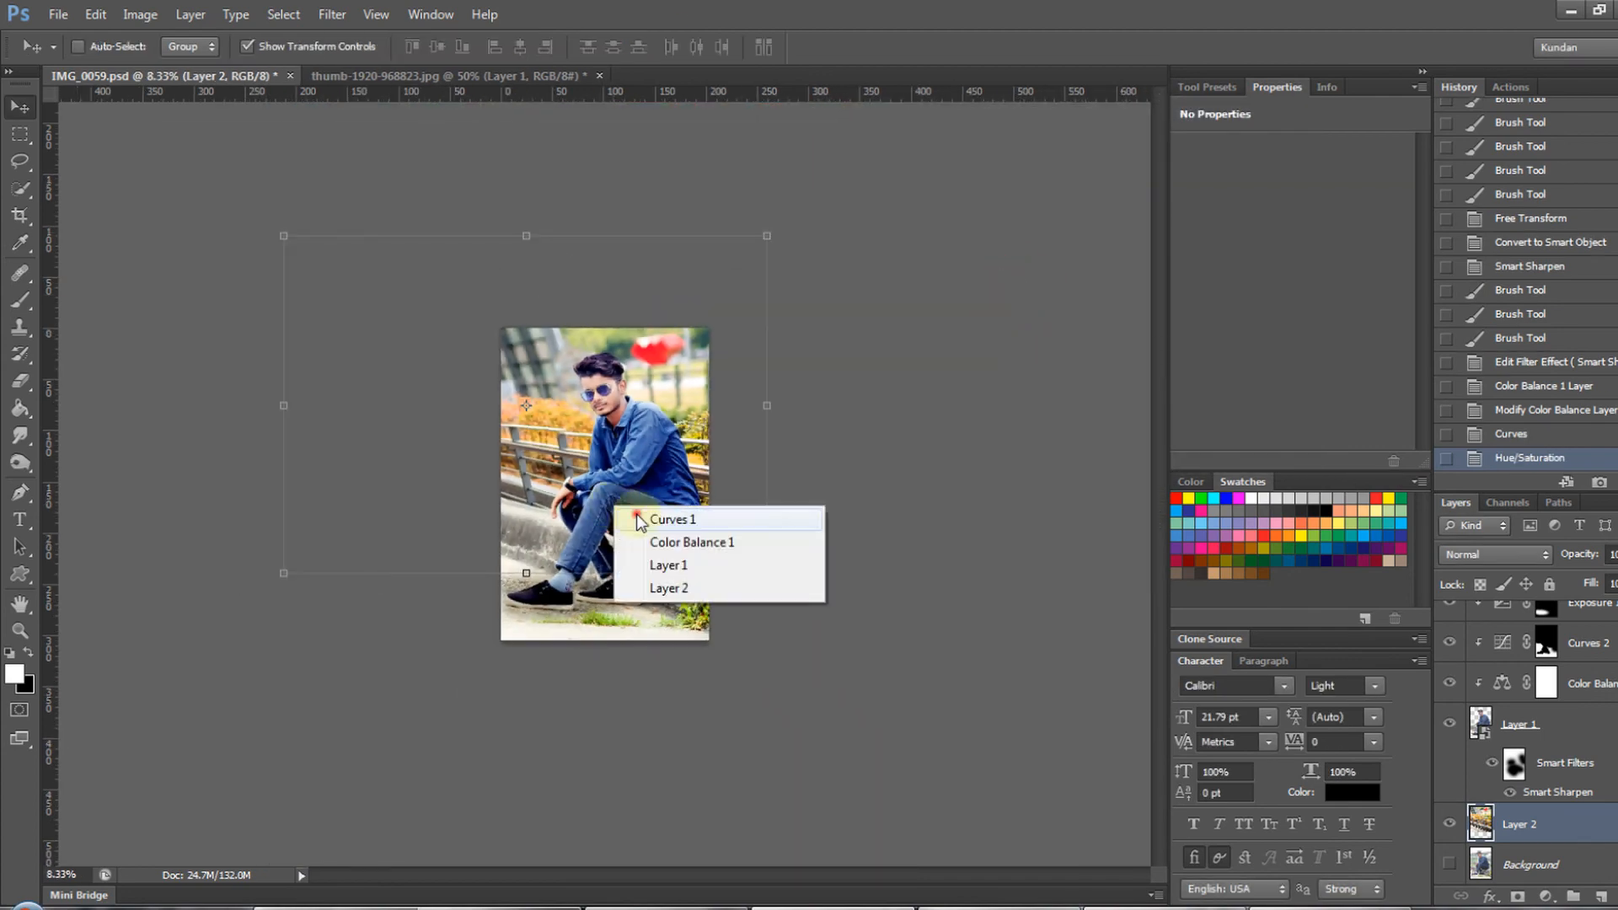
{"action": "left_click", "coordinate": [636, 514]}
{"action": "key", "text": "ctrl+0"}
{"action": "scroll", "coordinate": [817, 800], "scroll_direction": "up", "scroll_amount": 2}
{"action": "left_click_drag", "start_coordinate": [806, 799], "coordinate": [813, 733]}
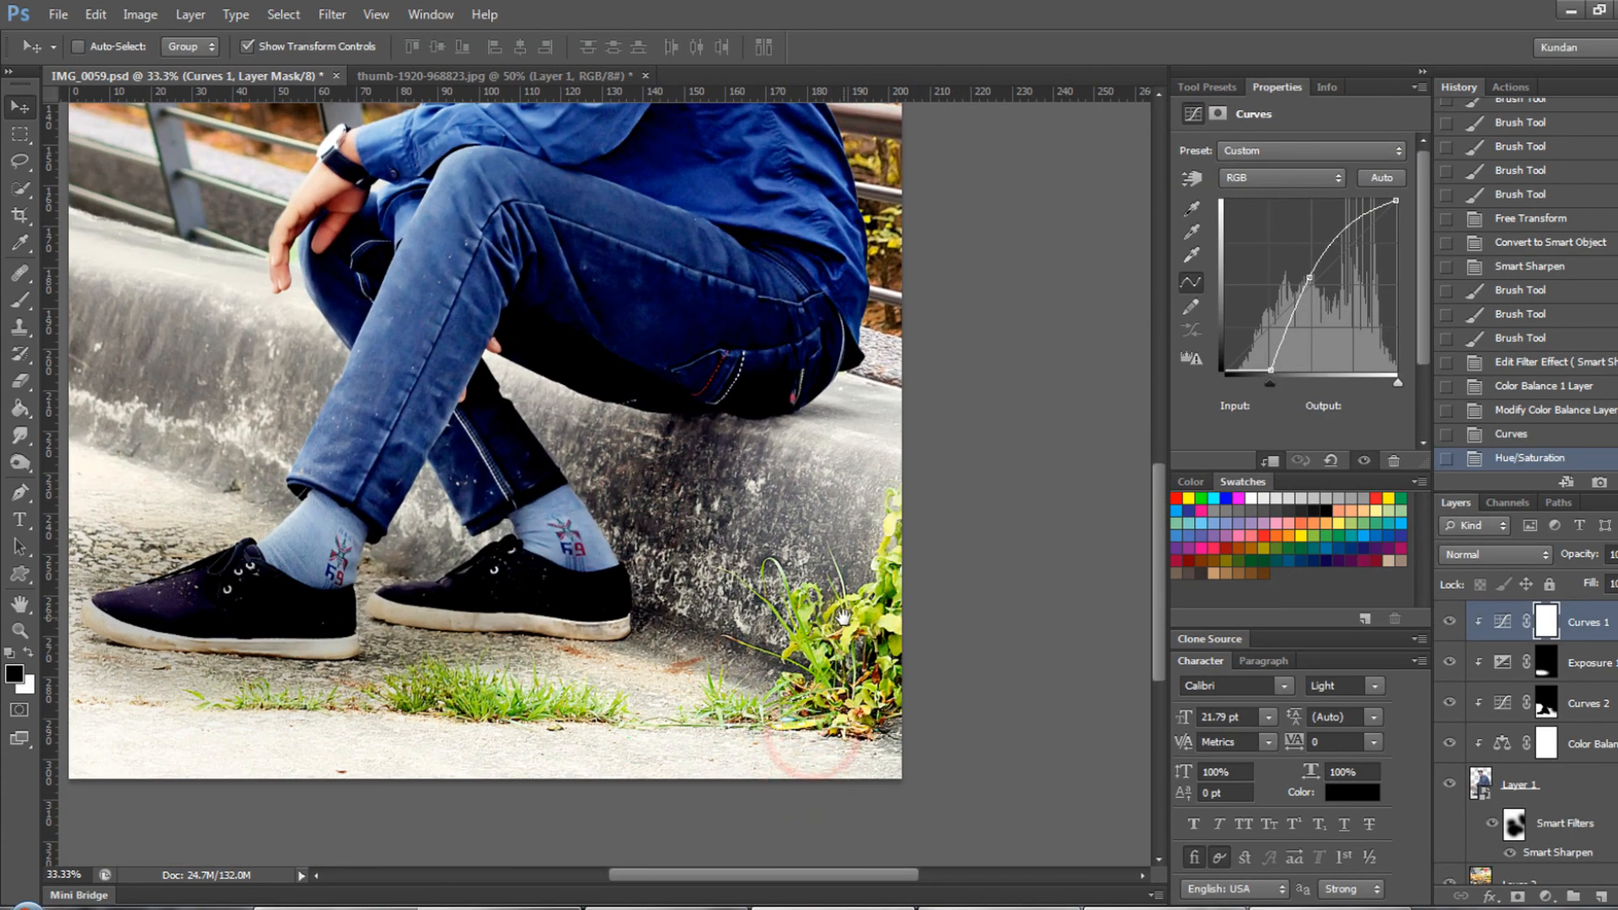
{"action": "key", "text": "ctrl+0"}
{"action": "scroll", "coordinate": [1517, 759], "scroll_direction": "down", "scroll_amount": 2}
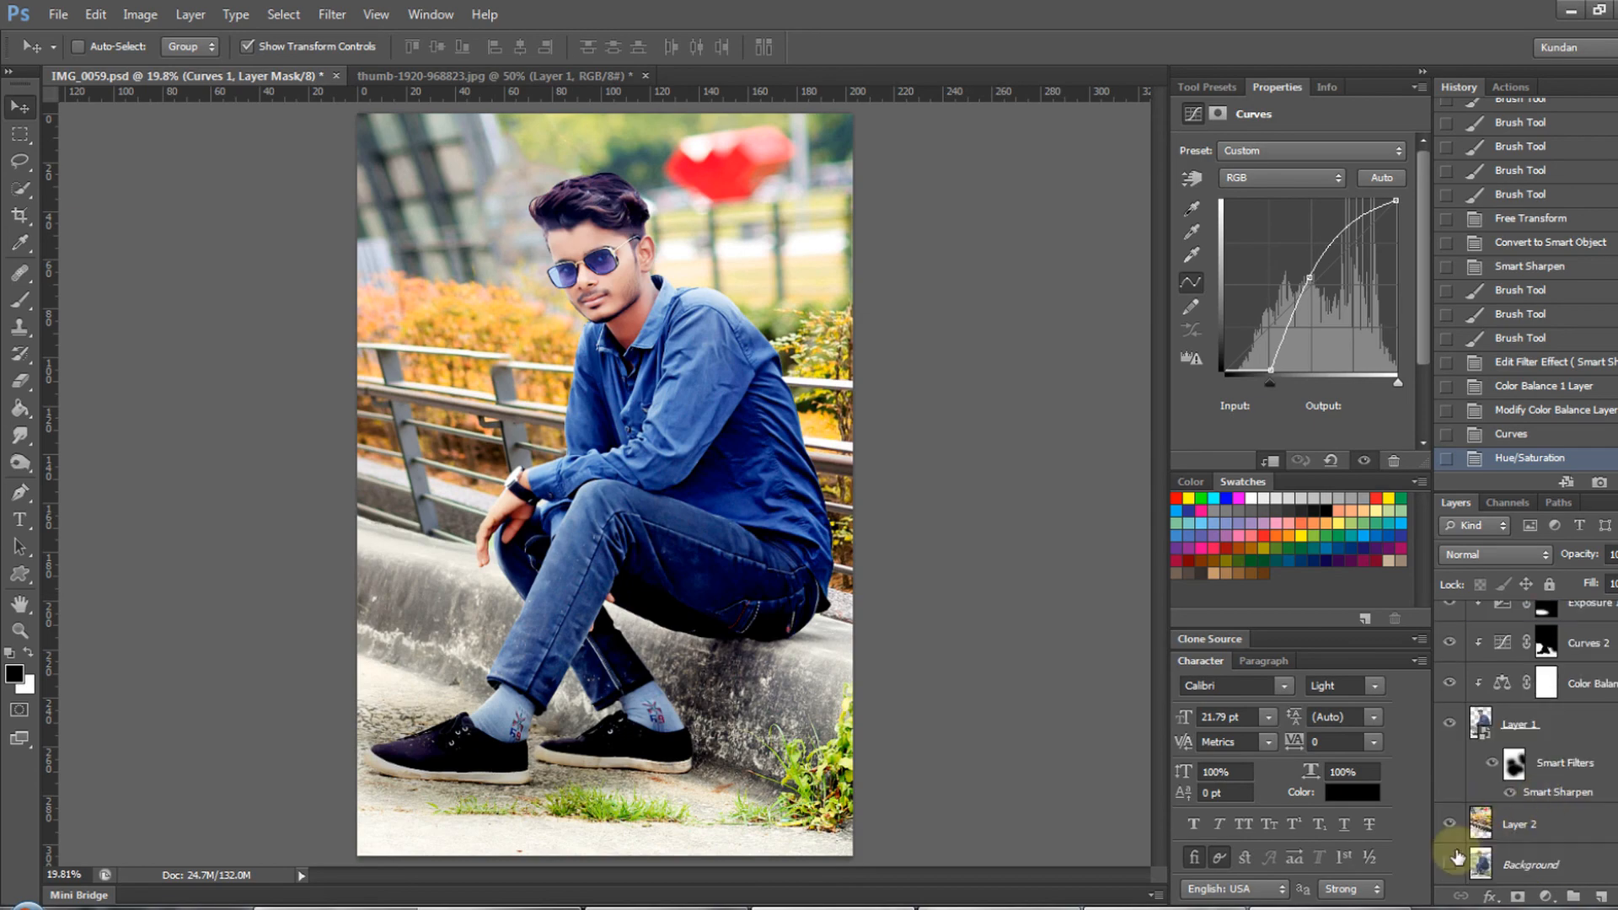
- Compare the edit with the original by toggling the visibility of every layer except Background
{"action": "left_click", "coordinate": [1449, 866], "text": "alt"}
{"action": "left_click", "coordinate": [1449, 865], "text": "alt"}
{"action": "left_click", "coordinate": [1449, 866], "text": "alt"}
{"action": "left_click", "coordinate": [1449, 865], "text": "alt"}
{"action": "left_click", "coordinate": [1448, 866], "text": "alt"}
{"action": "left_click", "coordinate": [1448, 866], "text": "alt"}
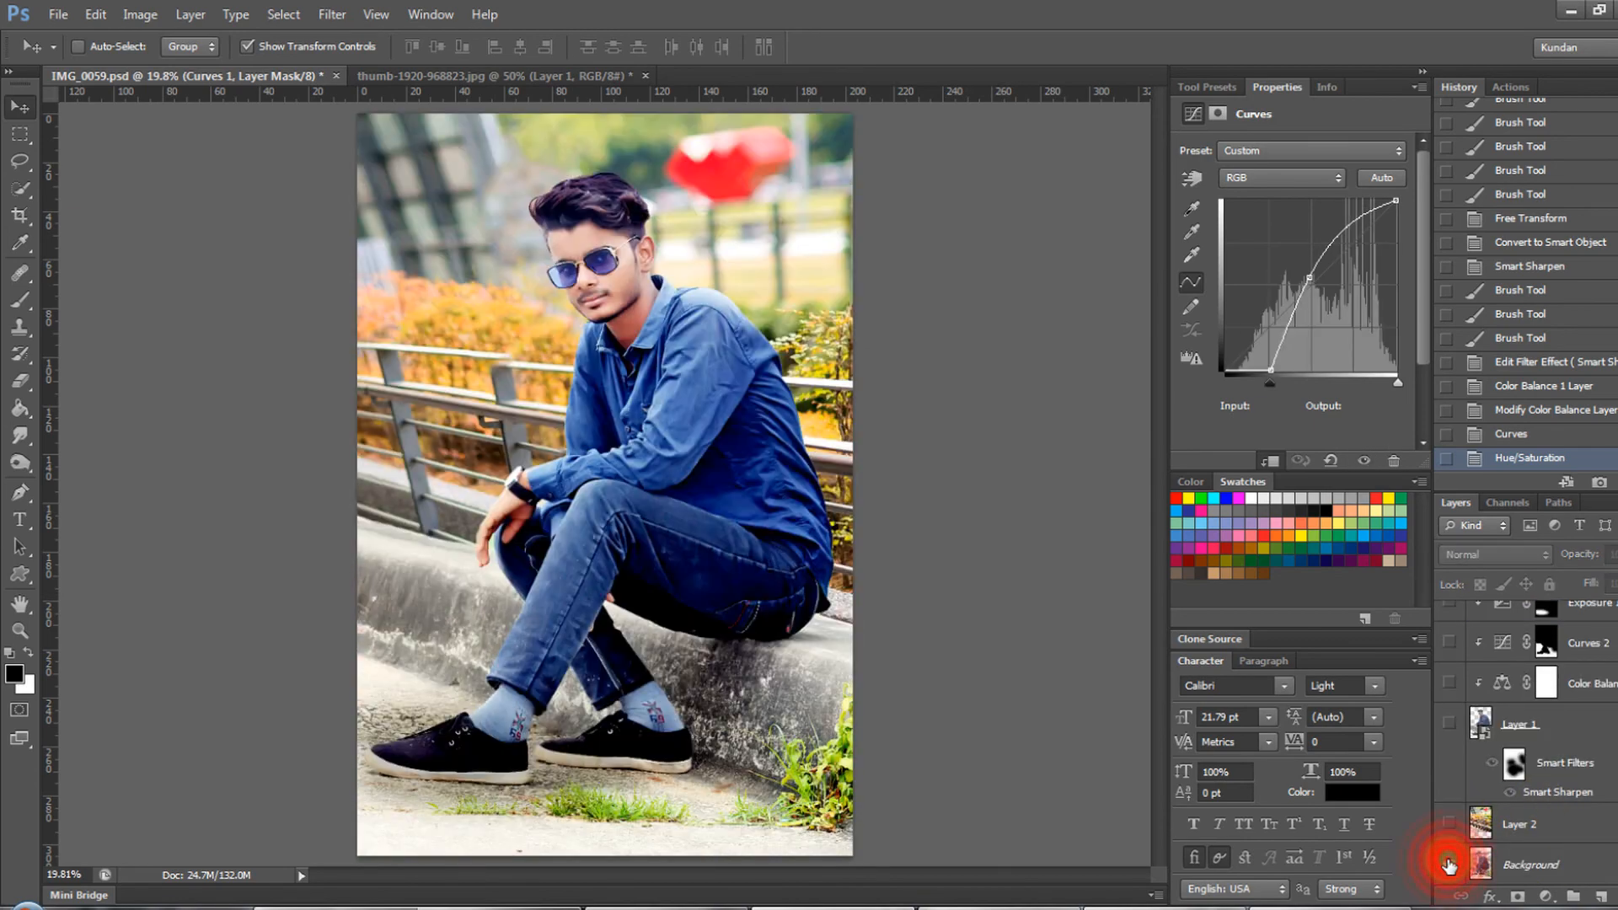
{"action": "left_click", "coordinate": [1449, 865], "text": "alt"}
{"action": "left_click", "coordinate": [1449, 866], "text": "alt"}
{"action": "left_click", "coordinate": [1449, 866], "text": "alt"}
{"action": "left_click", "coordinate": [1449, 865], "text": "alt"}
- Stamp a small white PT logo with the brush on a new layer near the photo's upper-left corner
{"action": "left_click_drag", "start_coordinate": [585, 162], "coordinate": [674, 167]}
{"action": "left_click_drag", "start_coordinate": [440, 239], "coordinate": [725, 337]}
{"action": "left_click_drag", "start_coordinate": [549, 279], "coordinate": [579, 373]}
{"action": "key", "text": "b"}
{"action": "right_click", "coordinate": [237, 256]}
{"action": "left_click", "coordinate": [731, 512]}
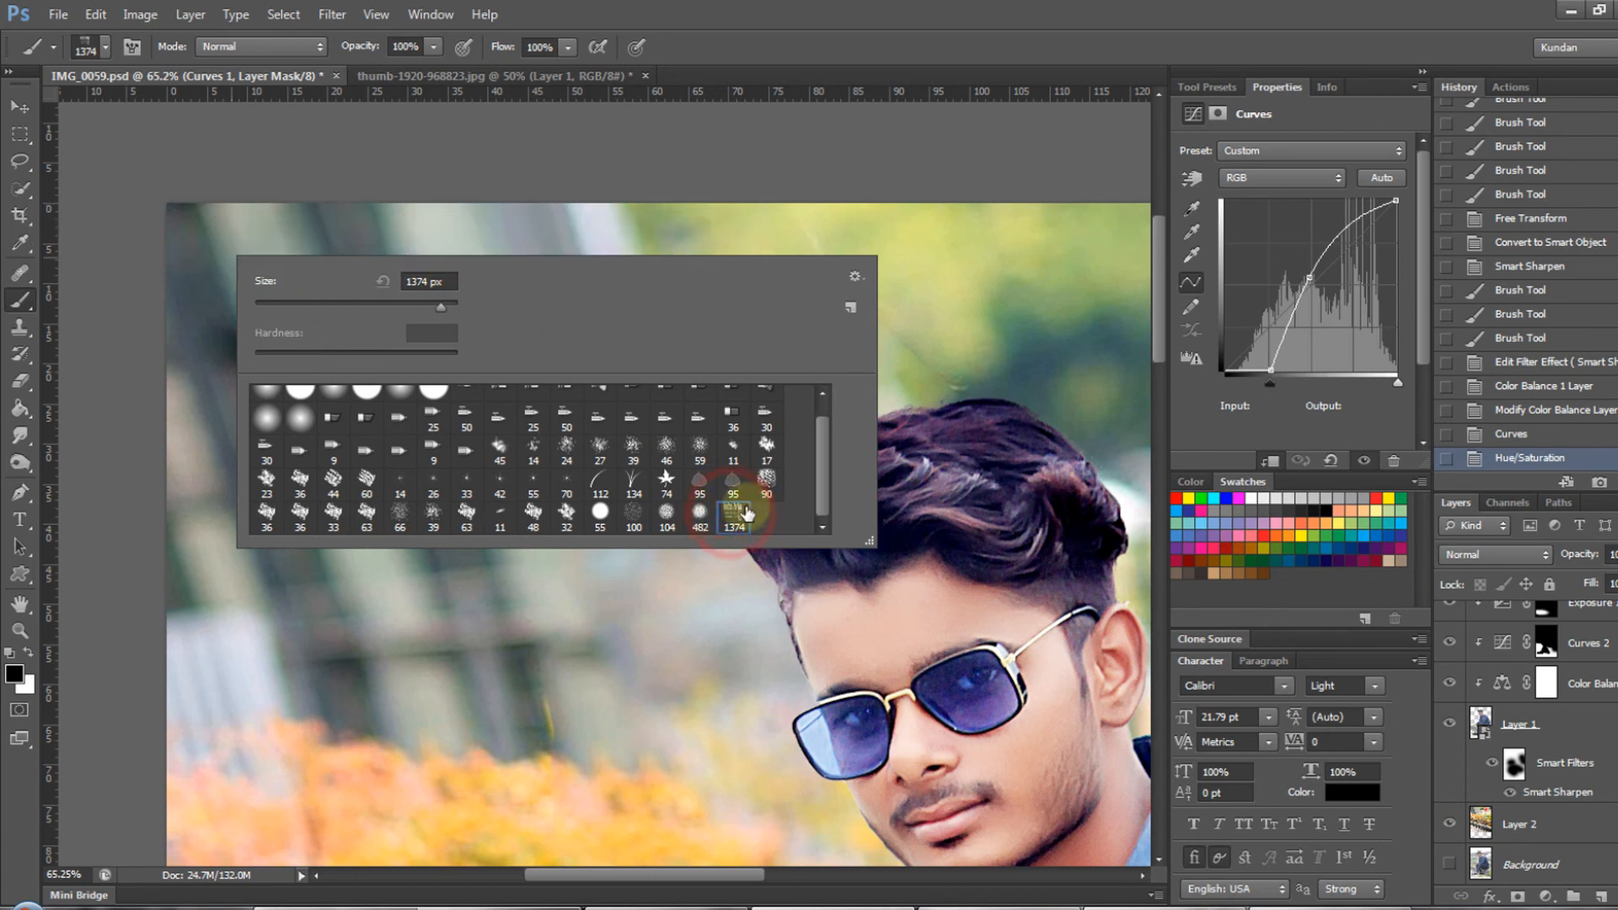
{"action": "scroll", "coordinate": [517, 457], "scroll_direction": "up", "scroll_amount": 1}
{"action": "left_click", "coordinate": [663, 231]}
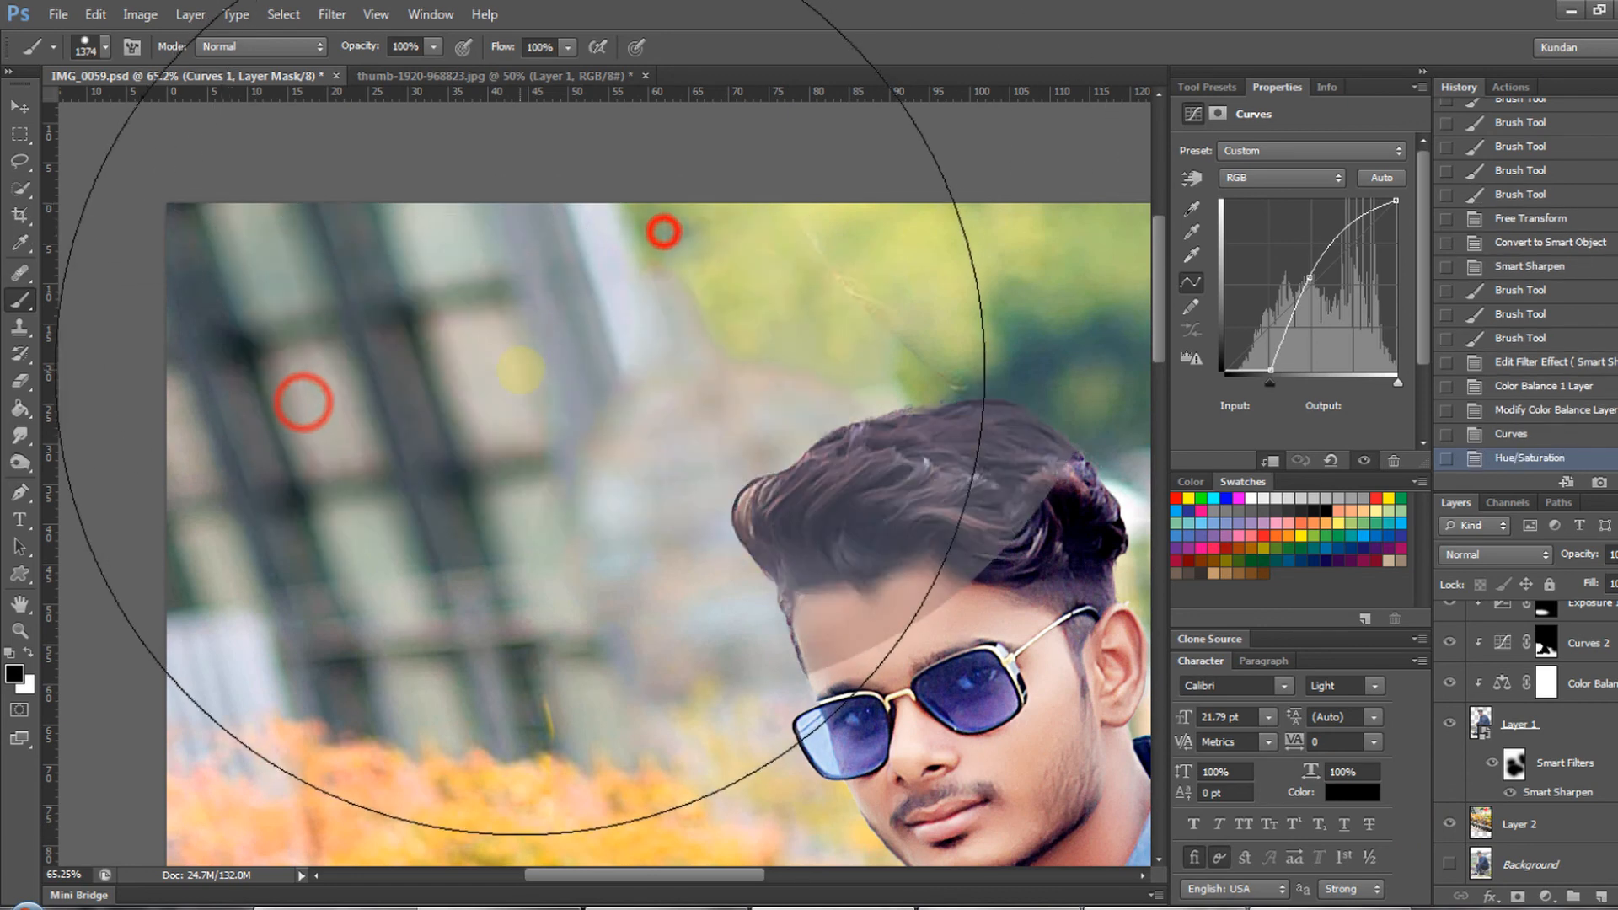
{"action": "key", "text": "bracketleft"}
{"action": "key", "text": "bracketleft"}
{"action": "key", "text": "bracketleft"}
{"action": "key", "text": "bracketleft"}
{"action": "key", "text": "bracketleft"}
{"action": "key", "text": "bracketleft"}
{"action": "key", "text": "bracketleft"}
{"action": "key", "text": "bracketleft"}
{"action": "key", "text": "bracketleft"}
{"action": "key", "text": "bracketleft"}
{"action": "key", "text": "bracketleft"}
{"action": "key", "text": "bracketleft"}
{"action": "key", "text": "bracketleft"}
{"action": "key", "text": "bracketleft"}
{"action": "key", "text": "bracketleft"}
{"action": "key", "text": "bracketleft"}
{"action": "key", "text": "bracketleft"}
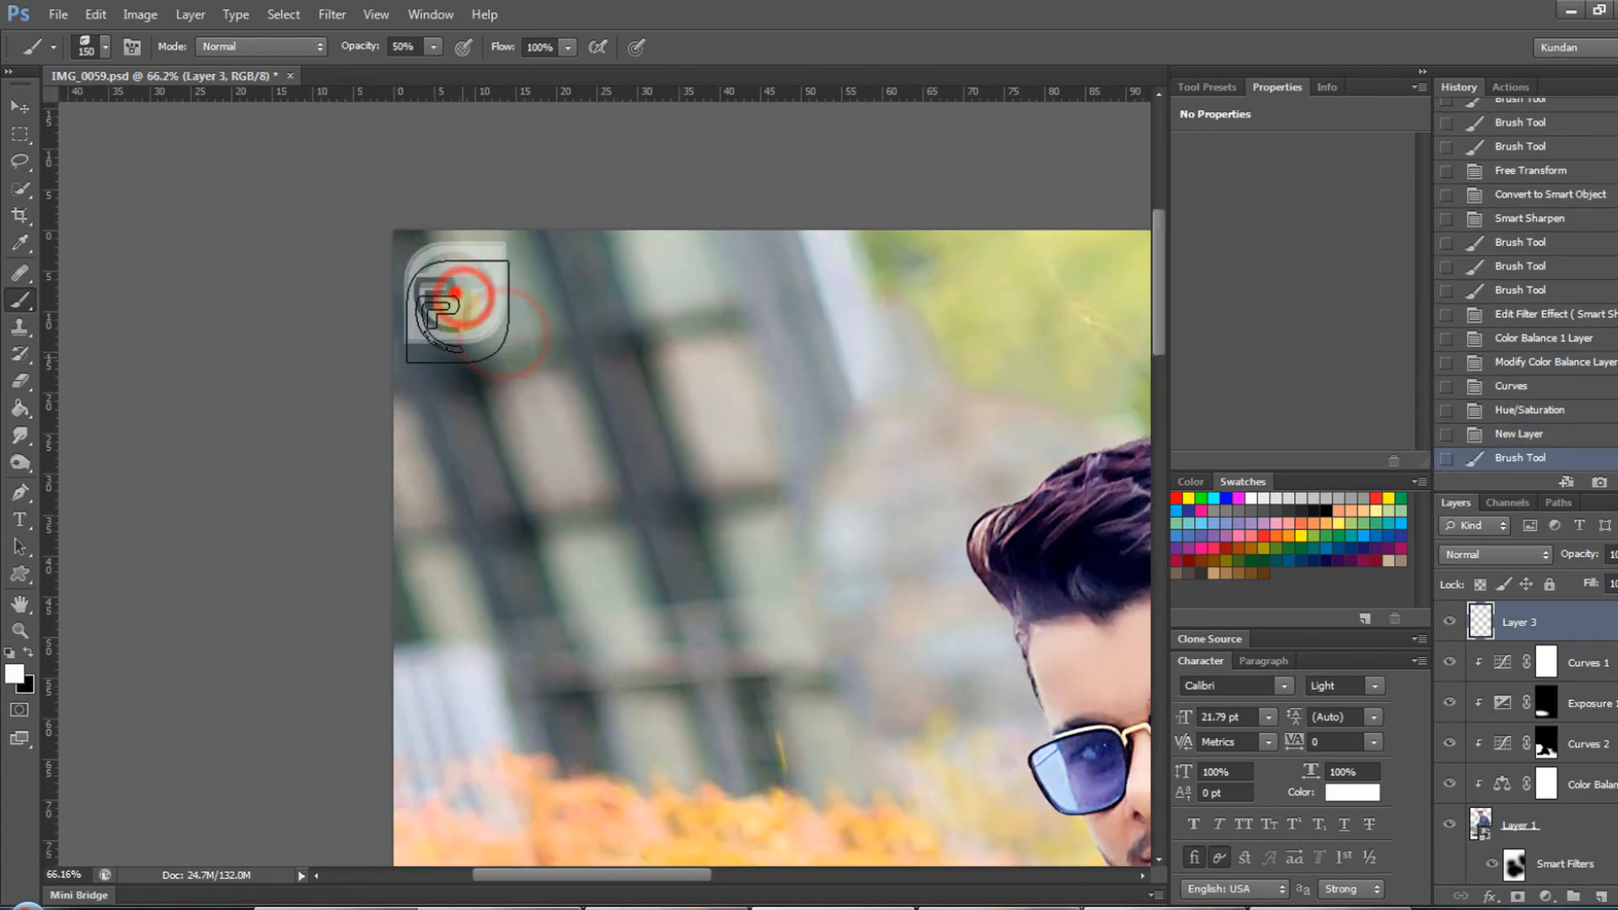
{"action": "left_click_drag", "start_coordinate": [429, 252], "coordinate": [479, 287]}
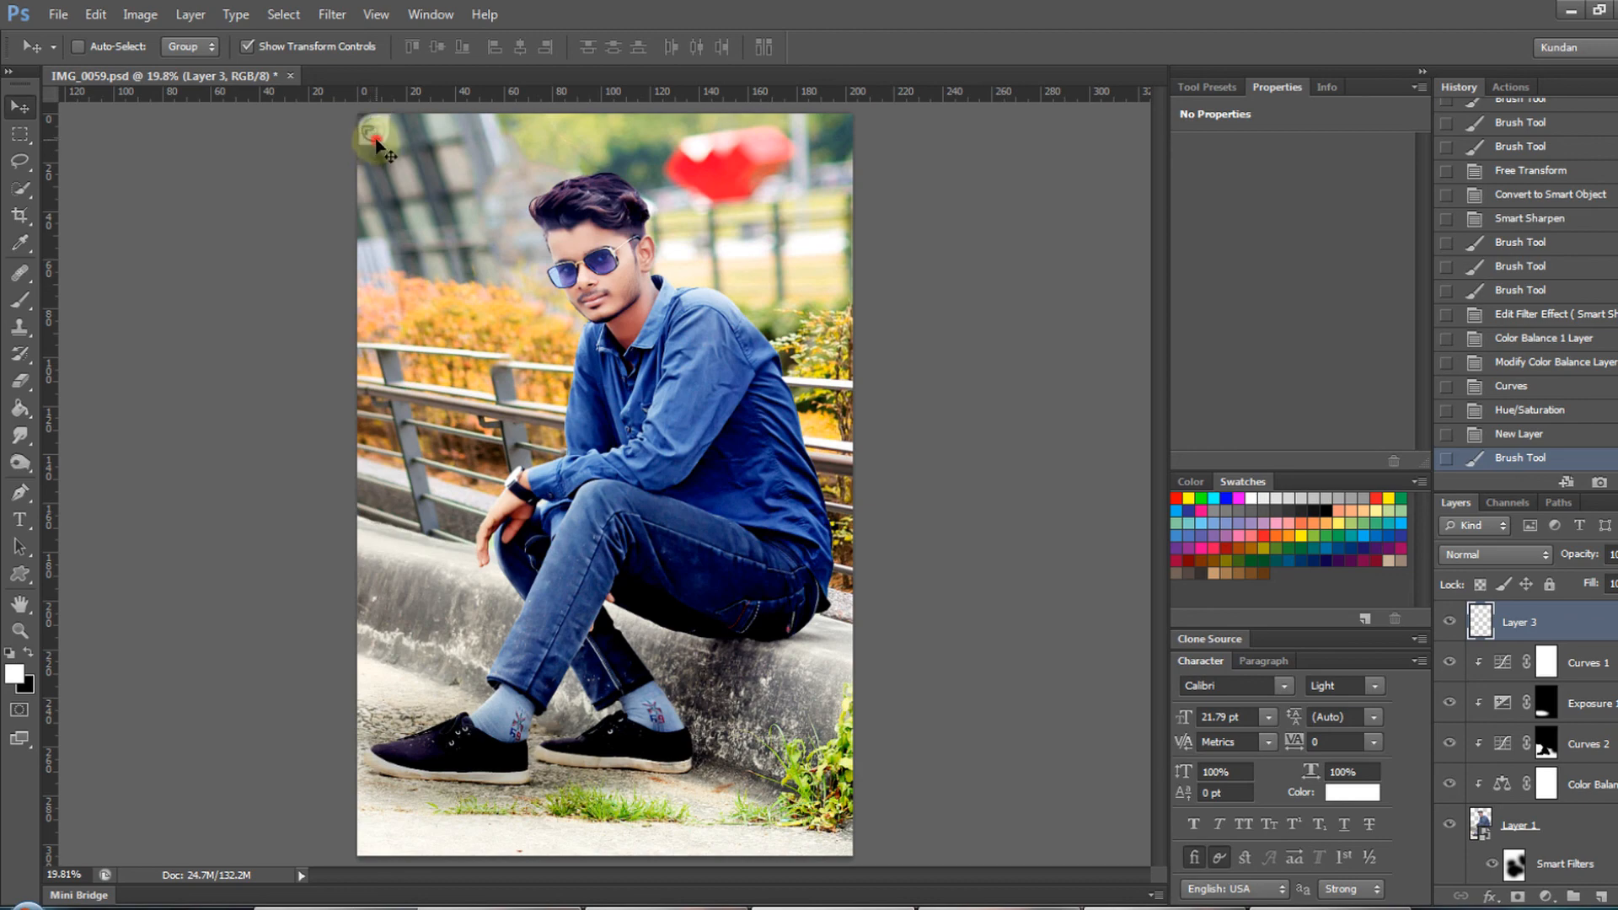
- Move the PT logo down along the photo's left side to just above the orange bushes
{"action": "left_click_drag", "start_coordinate": [401, 280], "coordinate": [401, 281]}
{"action": "left_click_drag", "start_coordinate": [382, 261], "coordinate": [521, 339]}
{"action": "left_click_drag", "start_coordinate": [454, 339], "coordinate": [436, 305]}
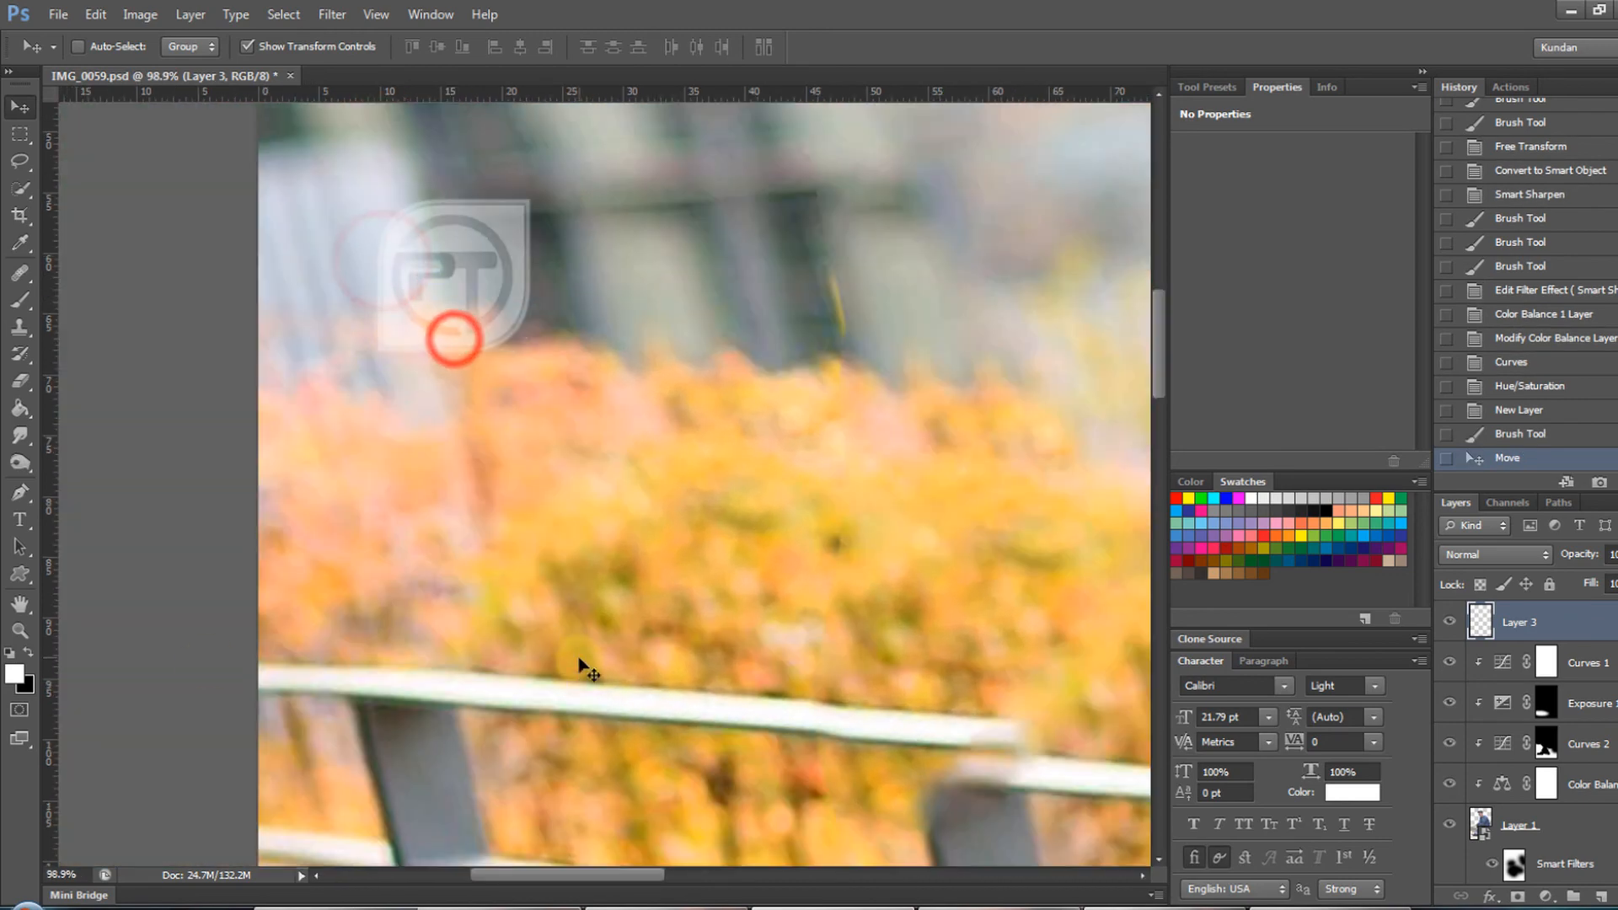
- Stamp all visible layers into a new top layer and save the image as the JPEG file IMG_0059.jpg
{"action": "key", "text": "ctrl+0"}
{"action": "key", "text": "ctrl+shift+alt+e"}
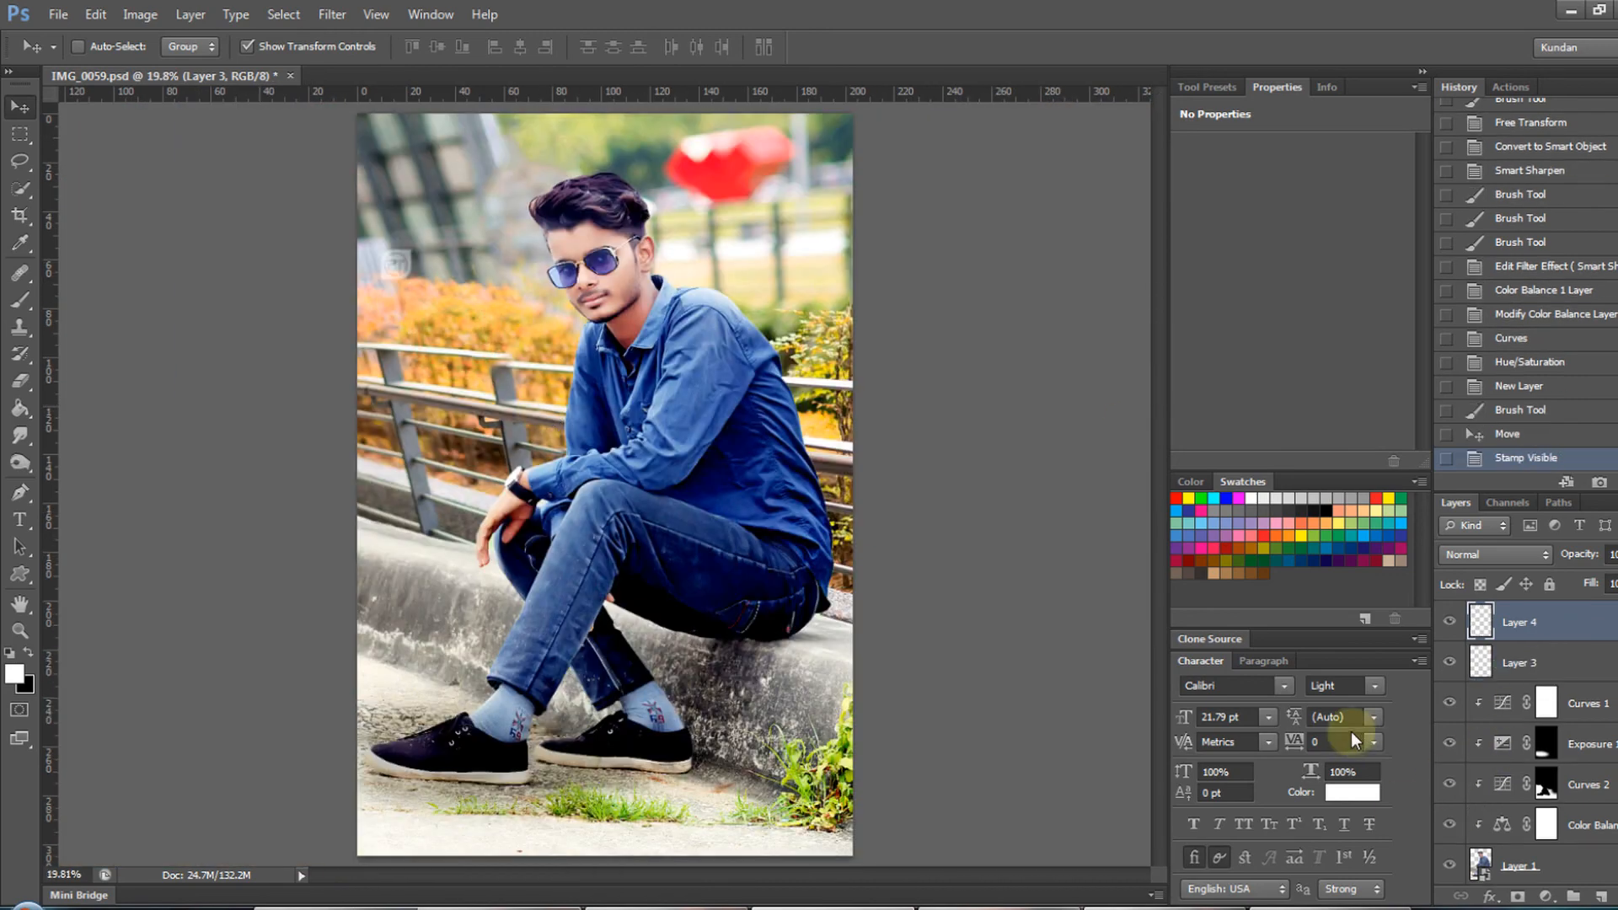
{"action": "key", "text": "ctrl+shift+s"}
{"action": "left_click", "coordinate": [557, 525]}
{"action": "left_click", "coordinate": [546, 652]}
{"action": "key", "text": "Return"}
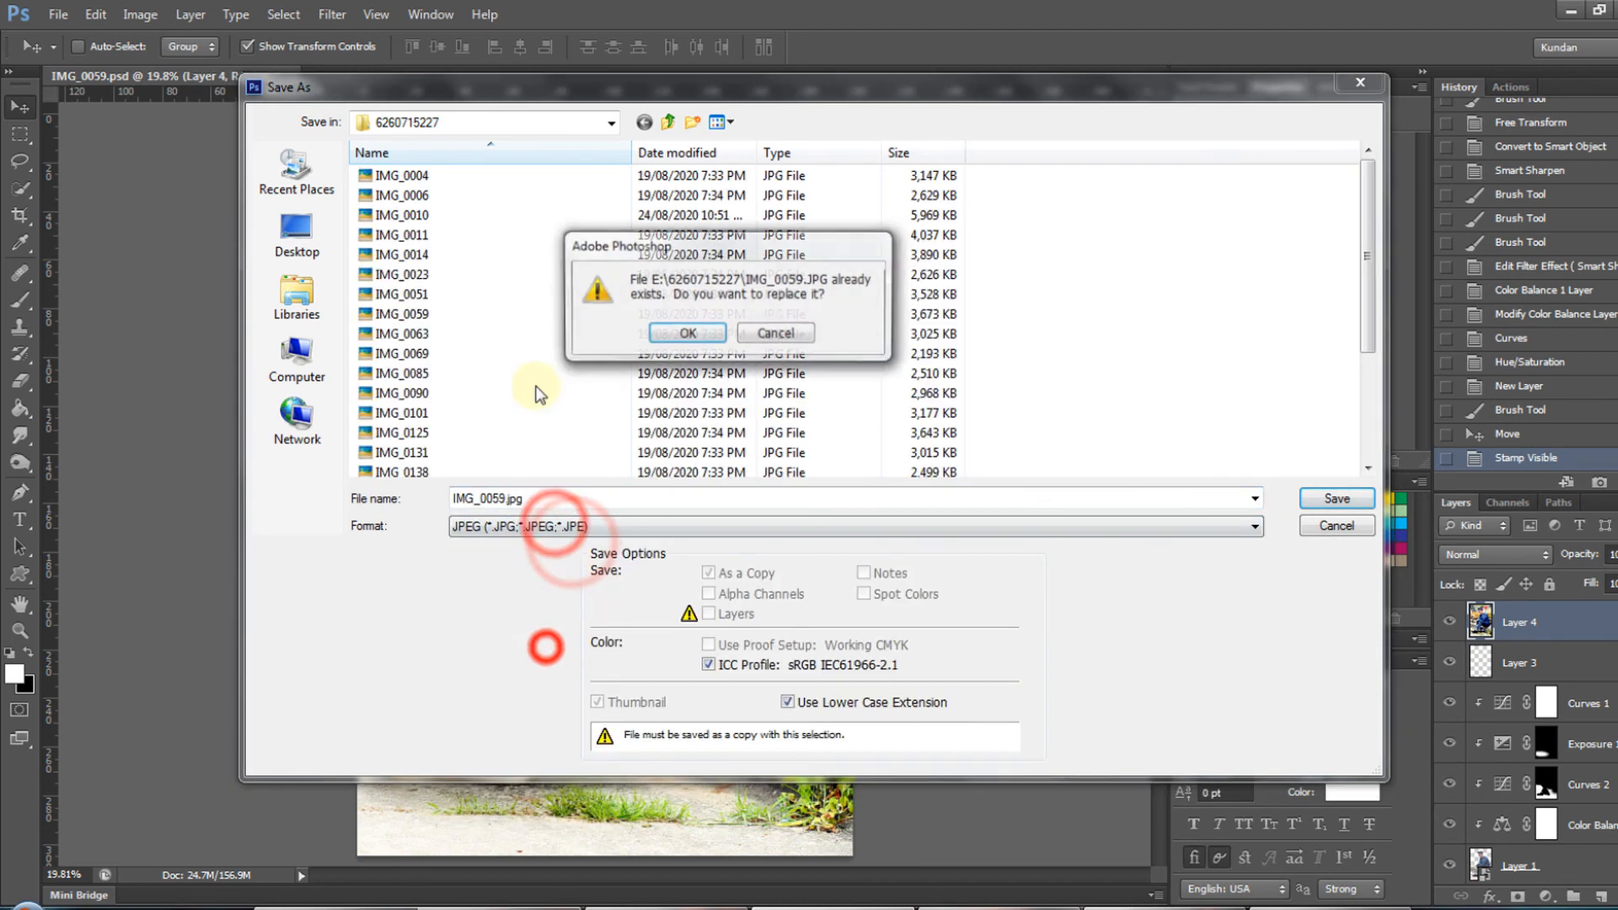